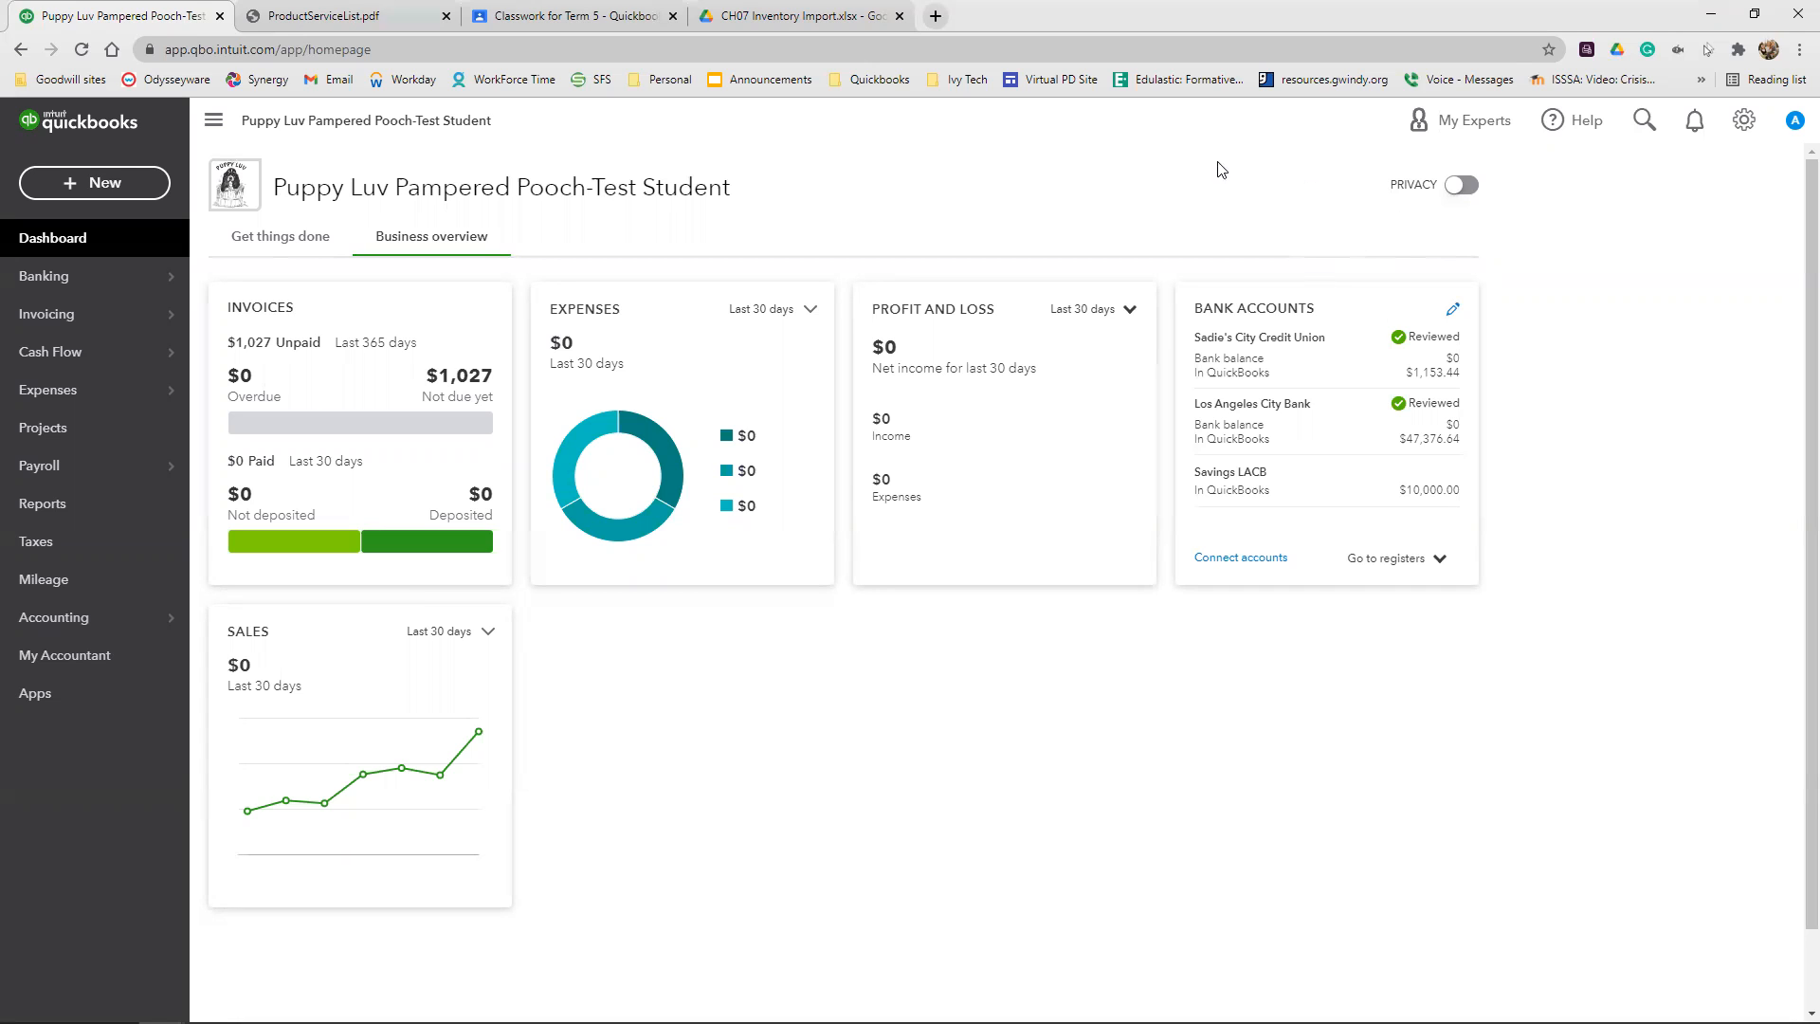
# Create a new sales receipt and choose the required client's pet sub-client as its client
pyautogui.click(118, 188)
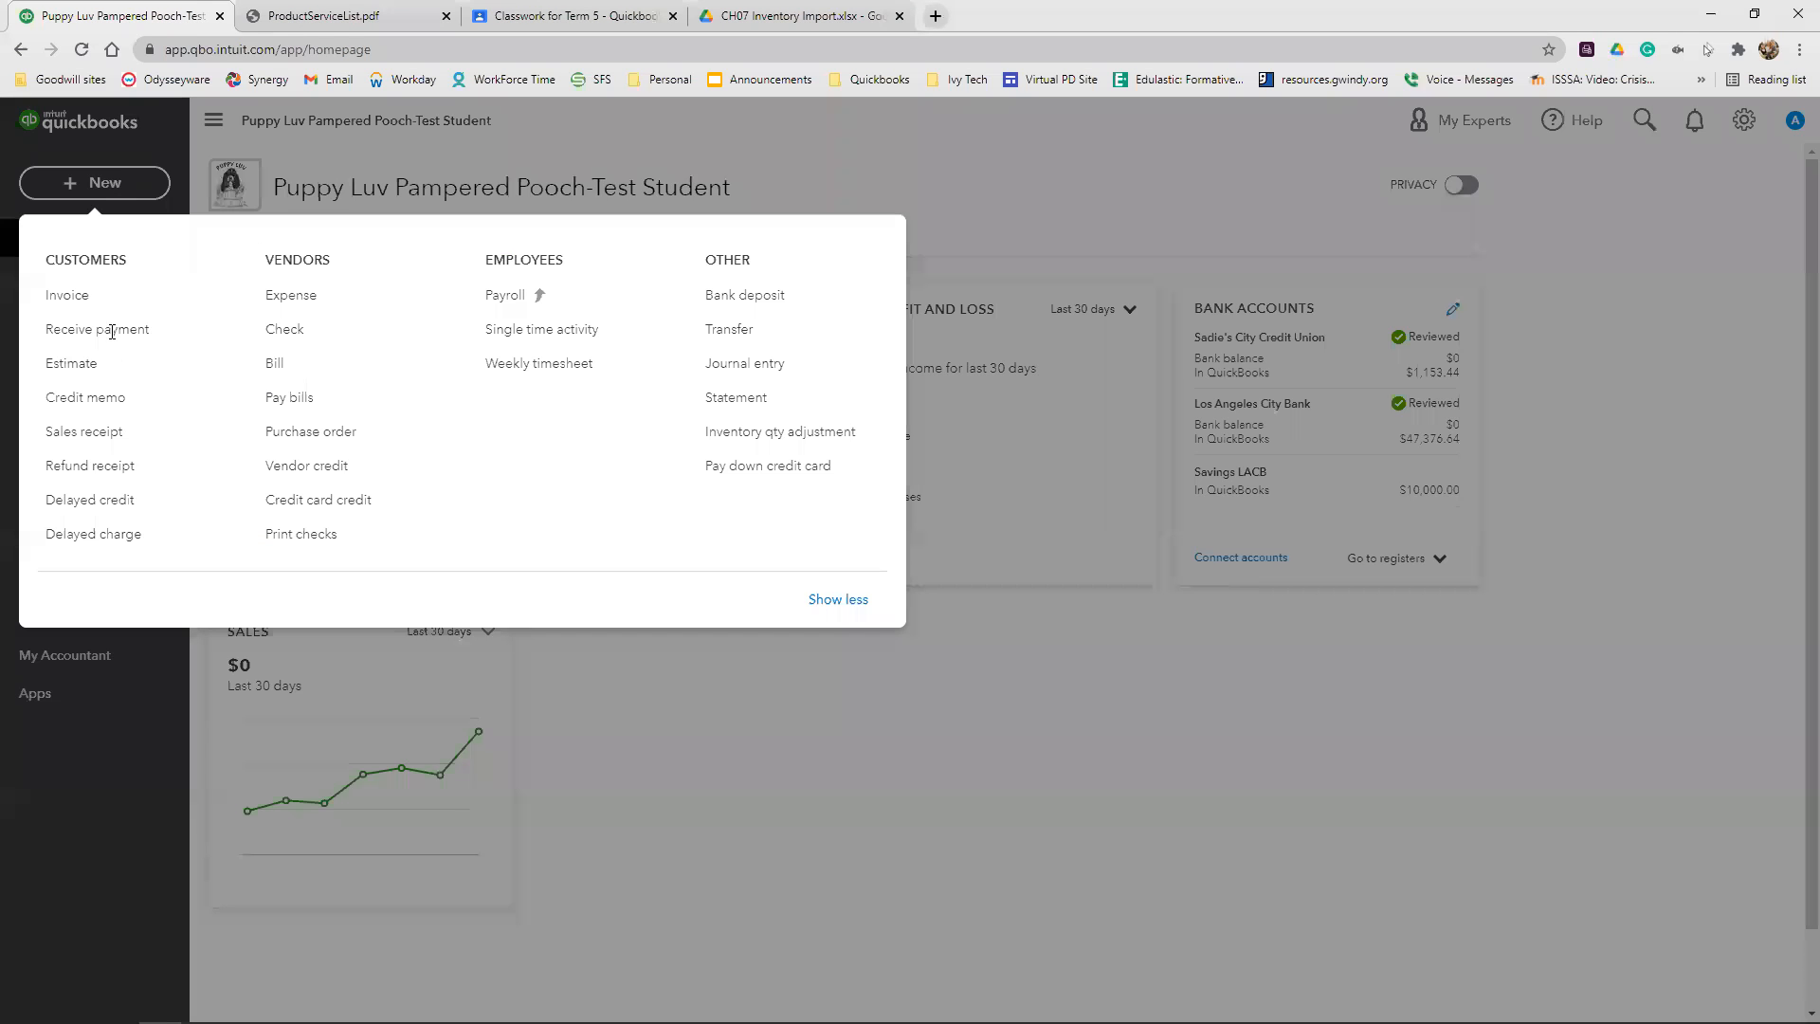
pyautogui.click(88, 438)
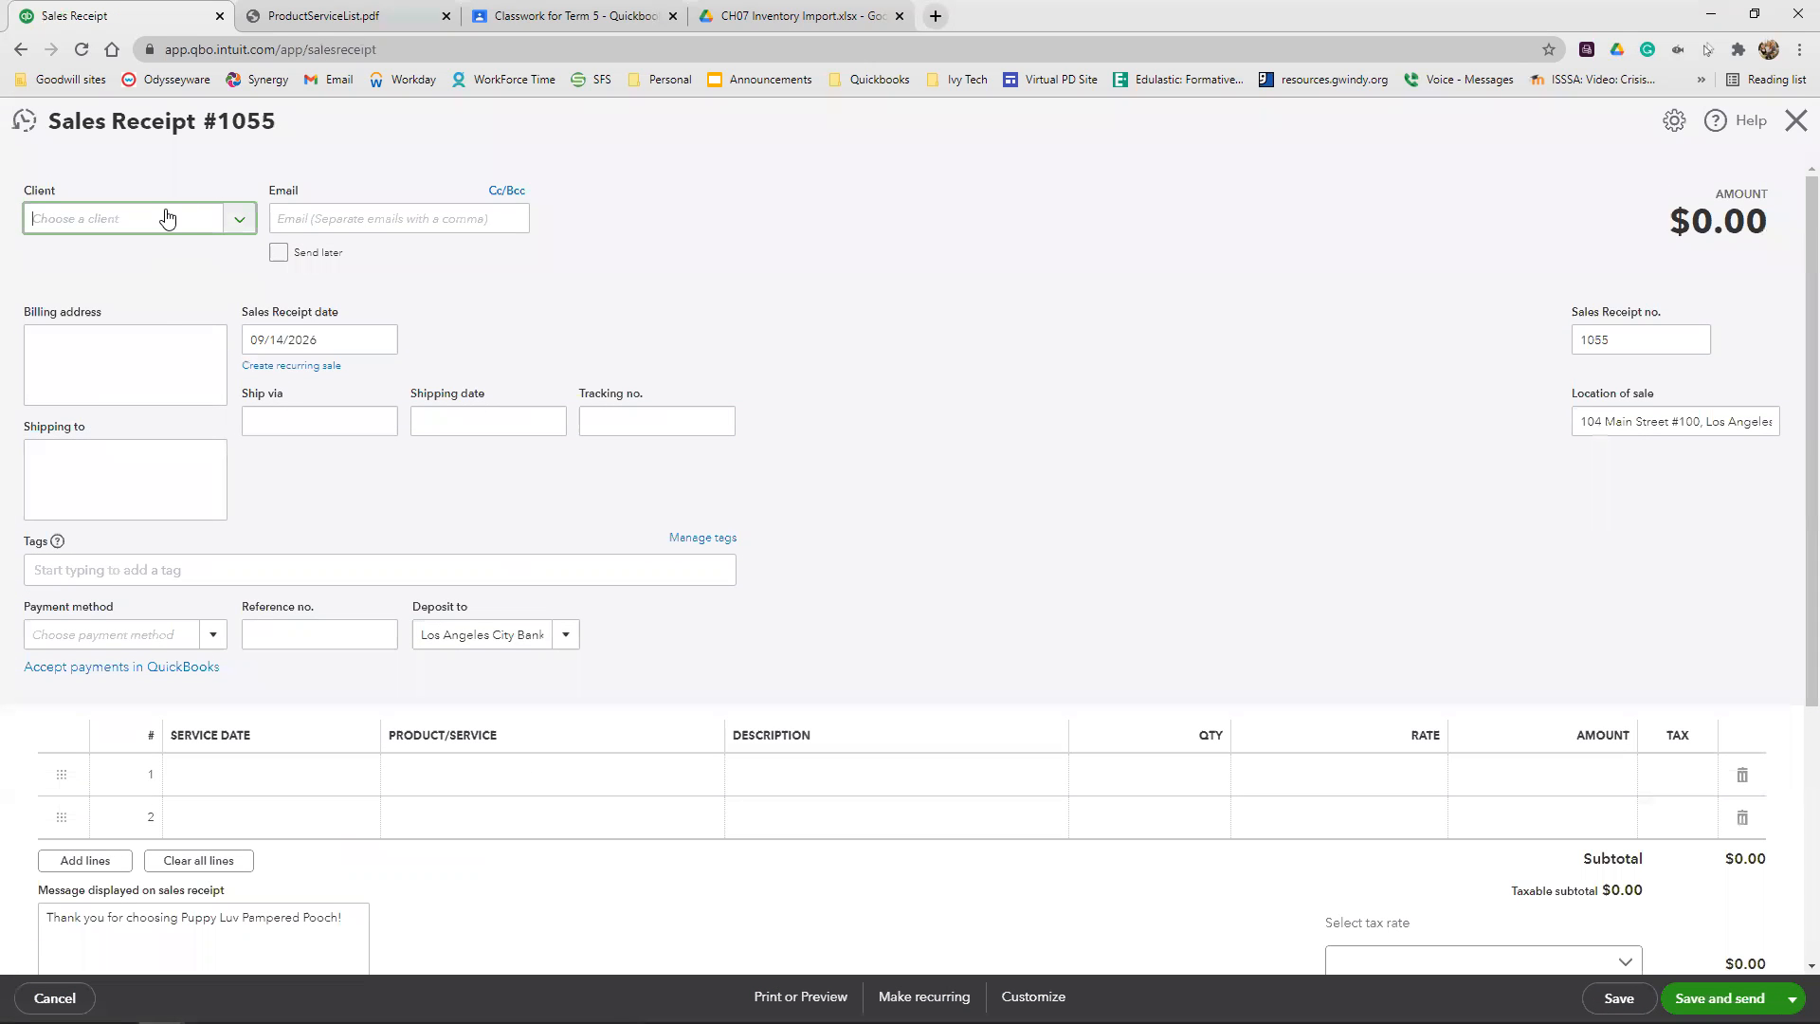
pyautogui.click(165, 218)
pyautogui.write('A')
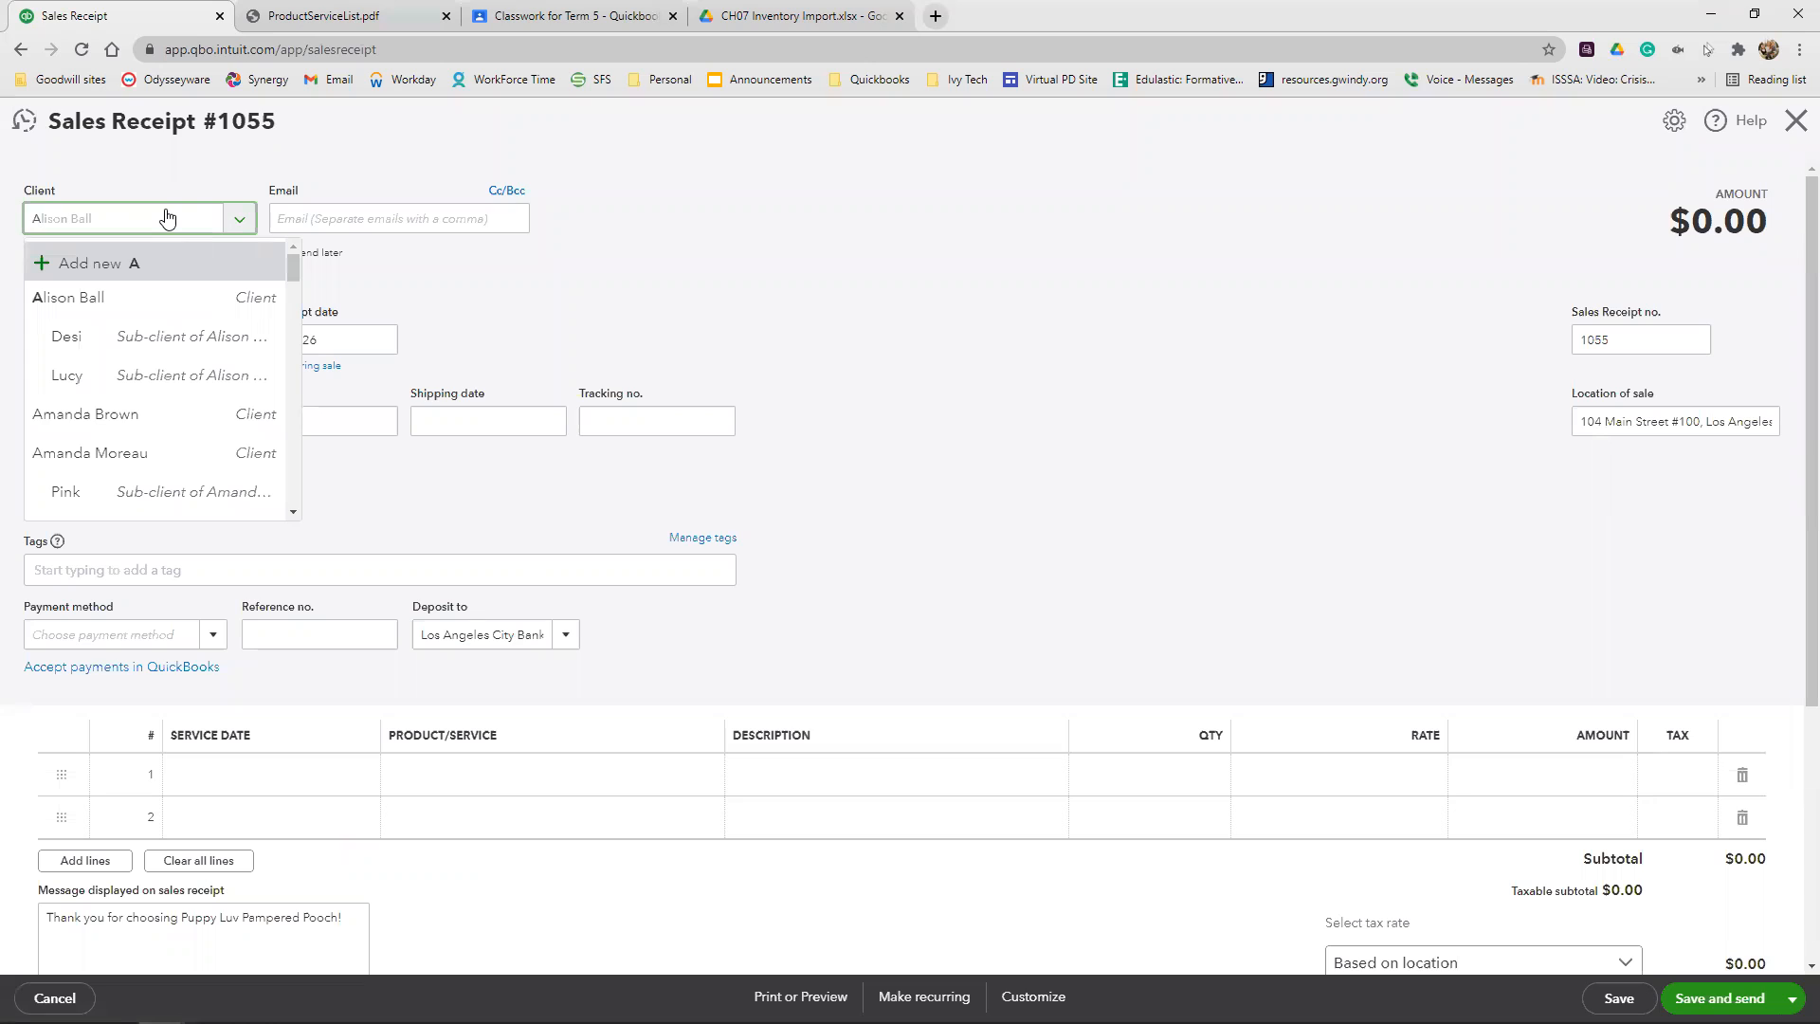
pyautogui.write('rl')
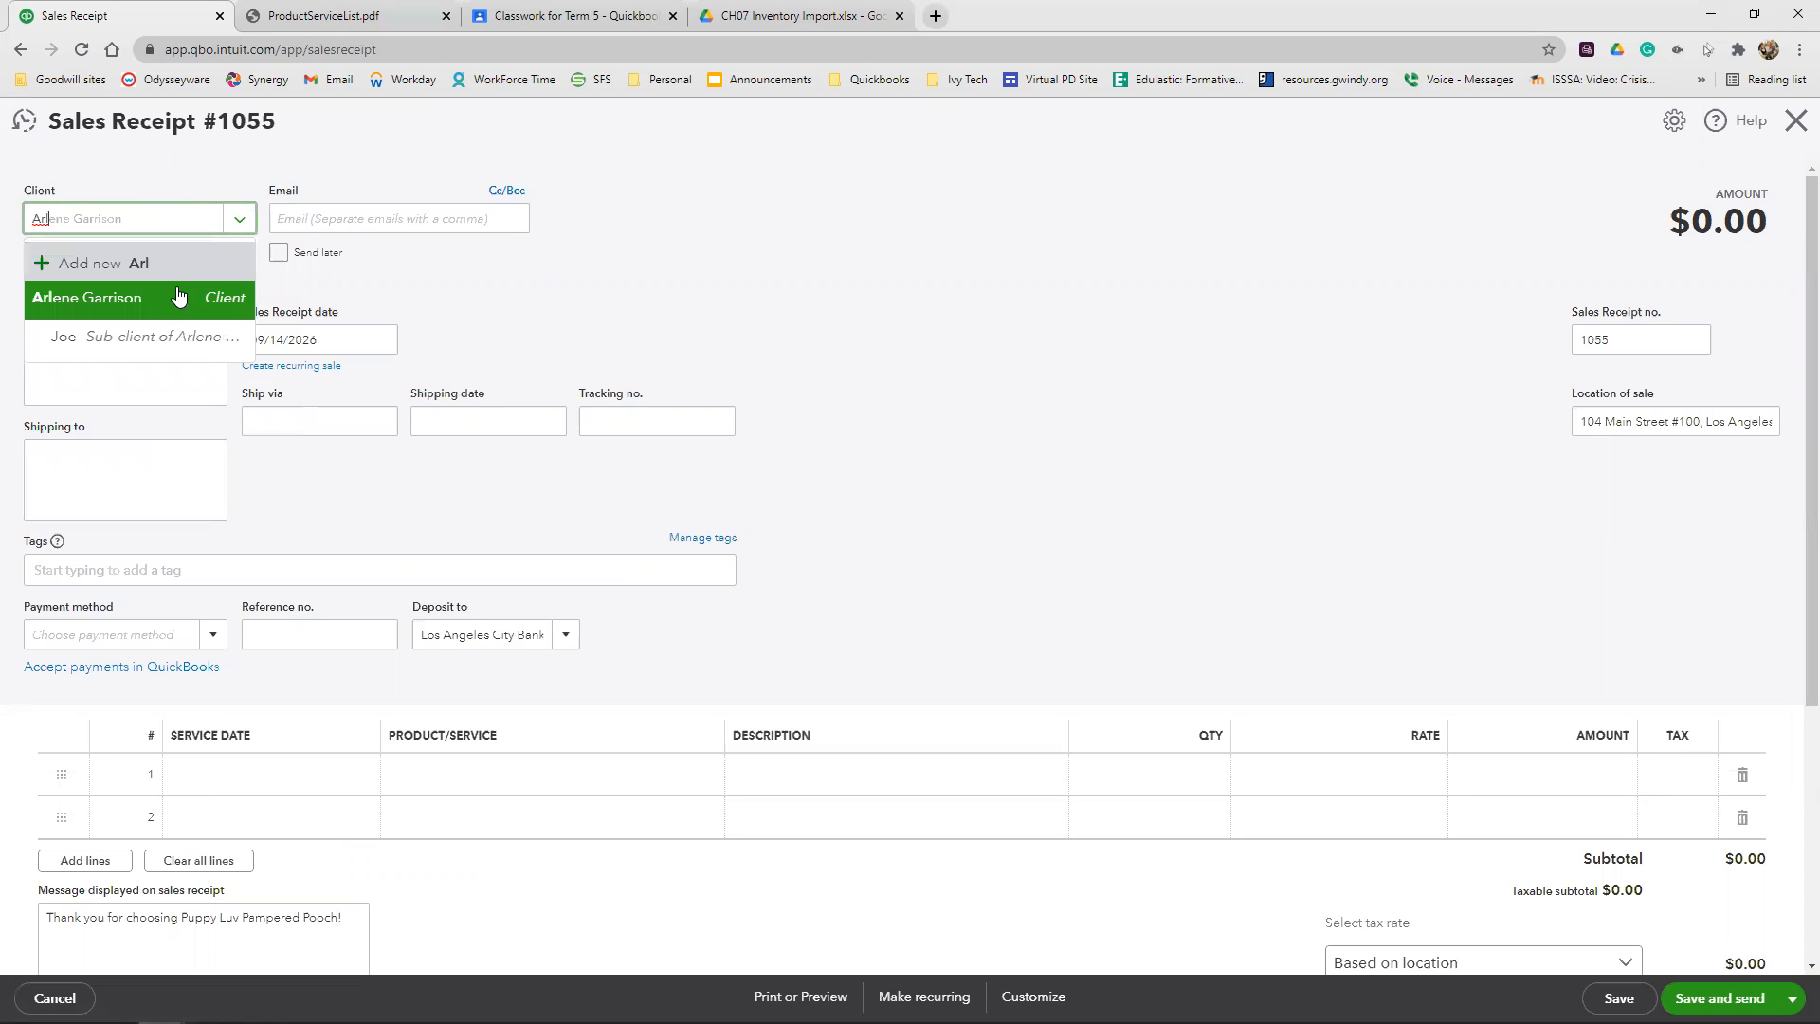
pyautogui.click(147, 343)
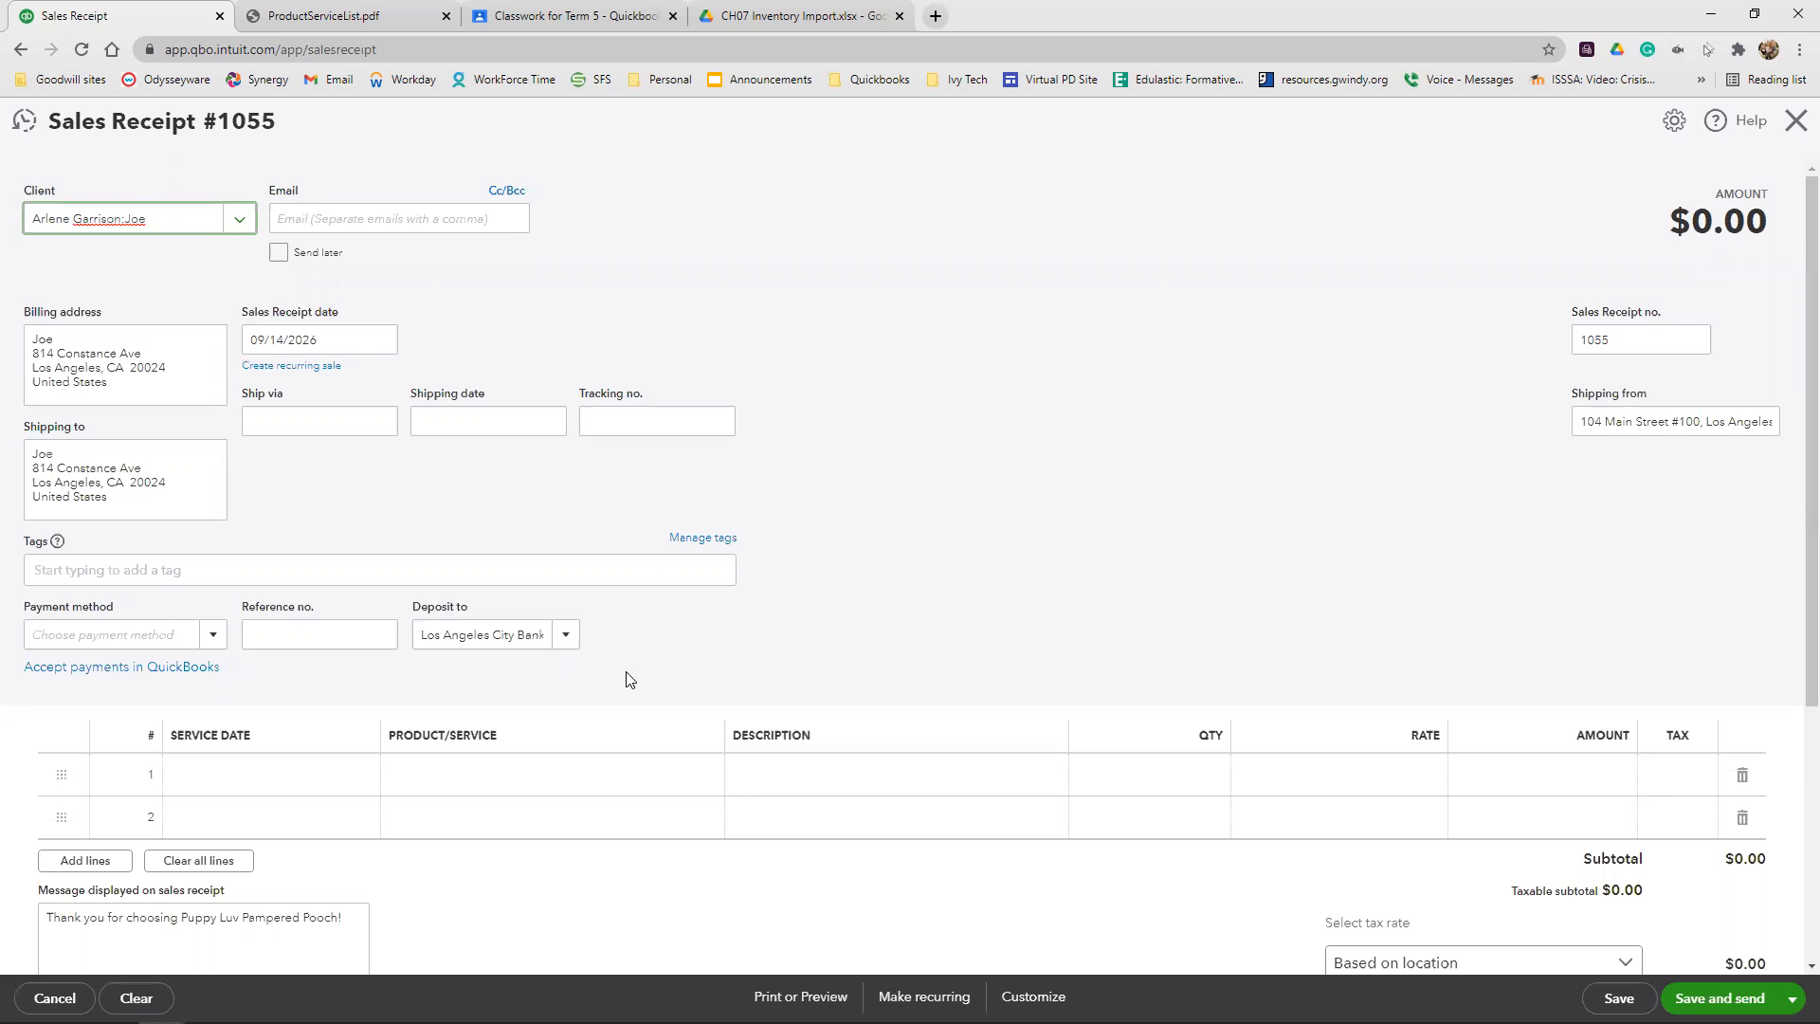
# Set the sales receipt date to 09/09/2026
pyautogui.click(338, 336)
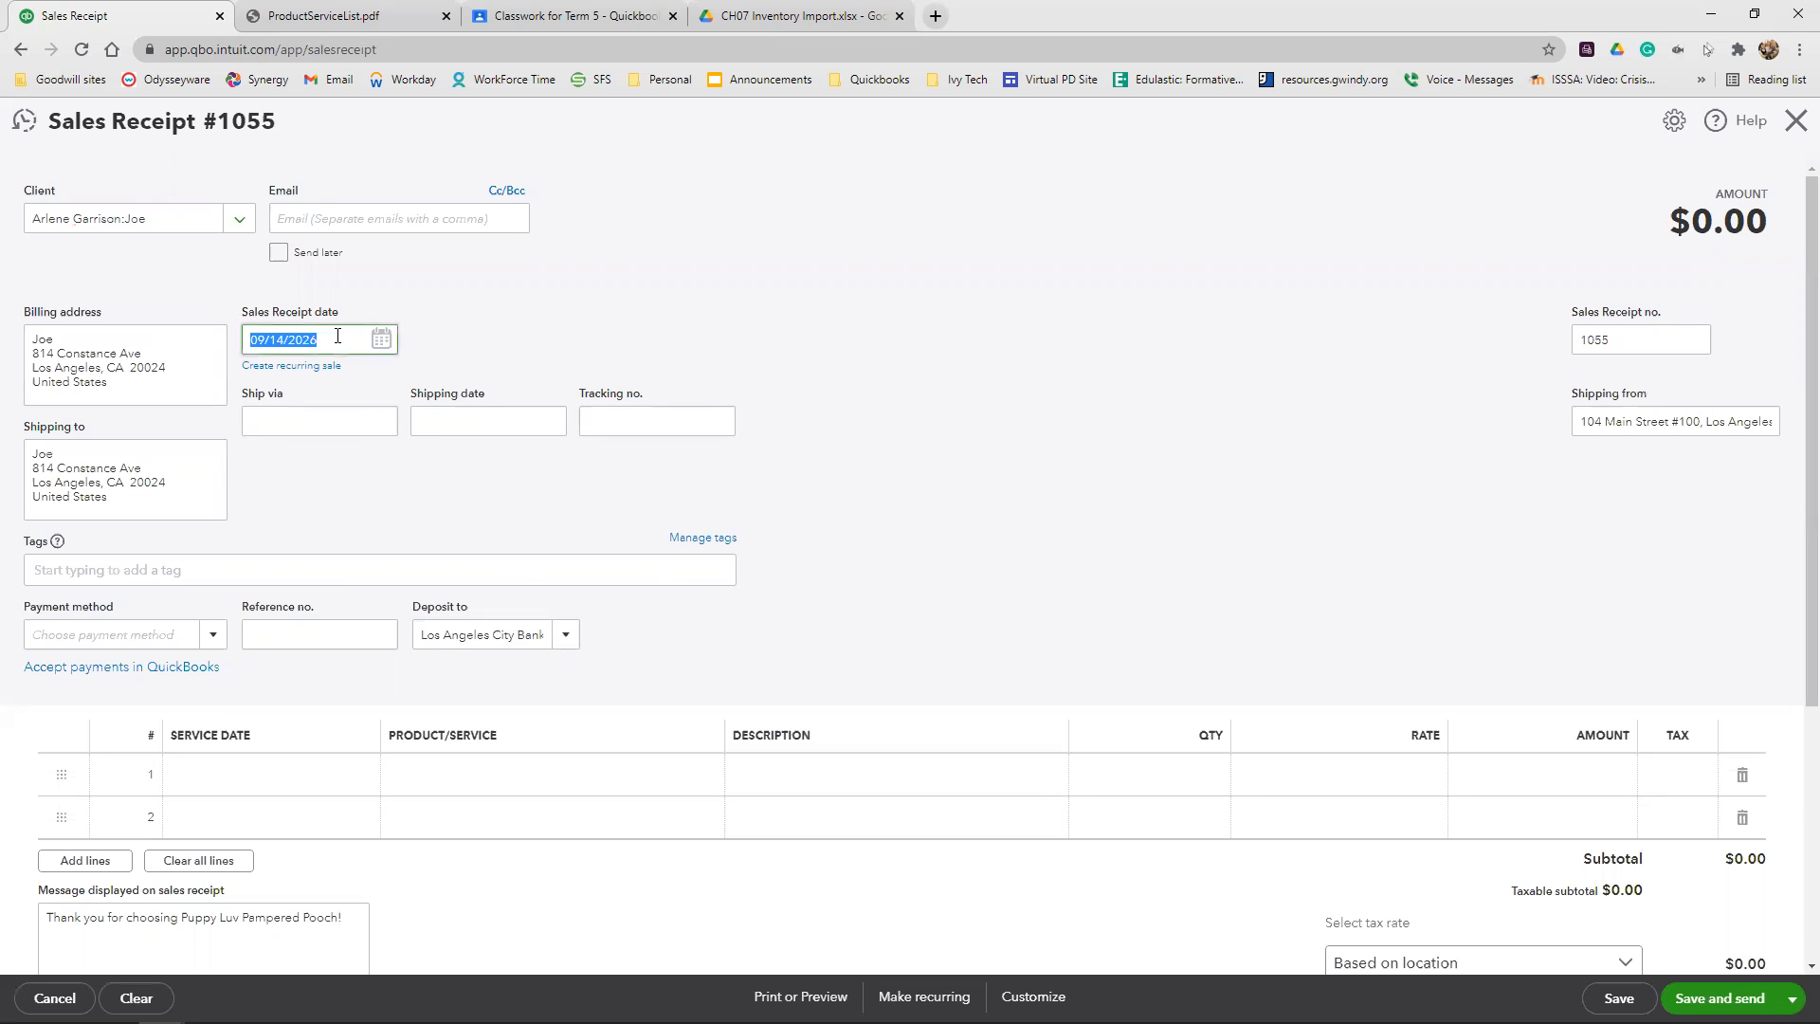
pyautogui.write('9/9/2026')
pyautogui.click(683, 310)
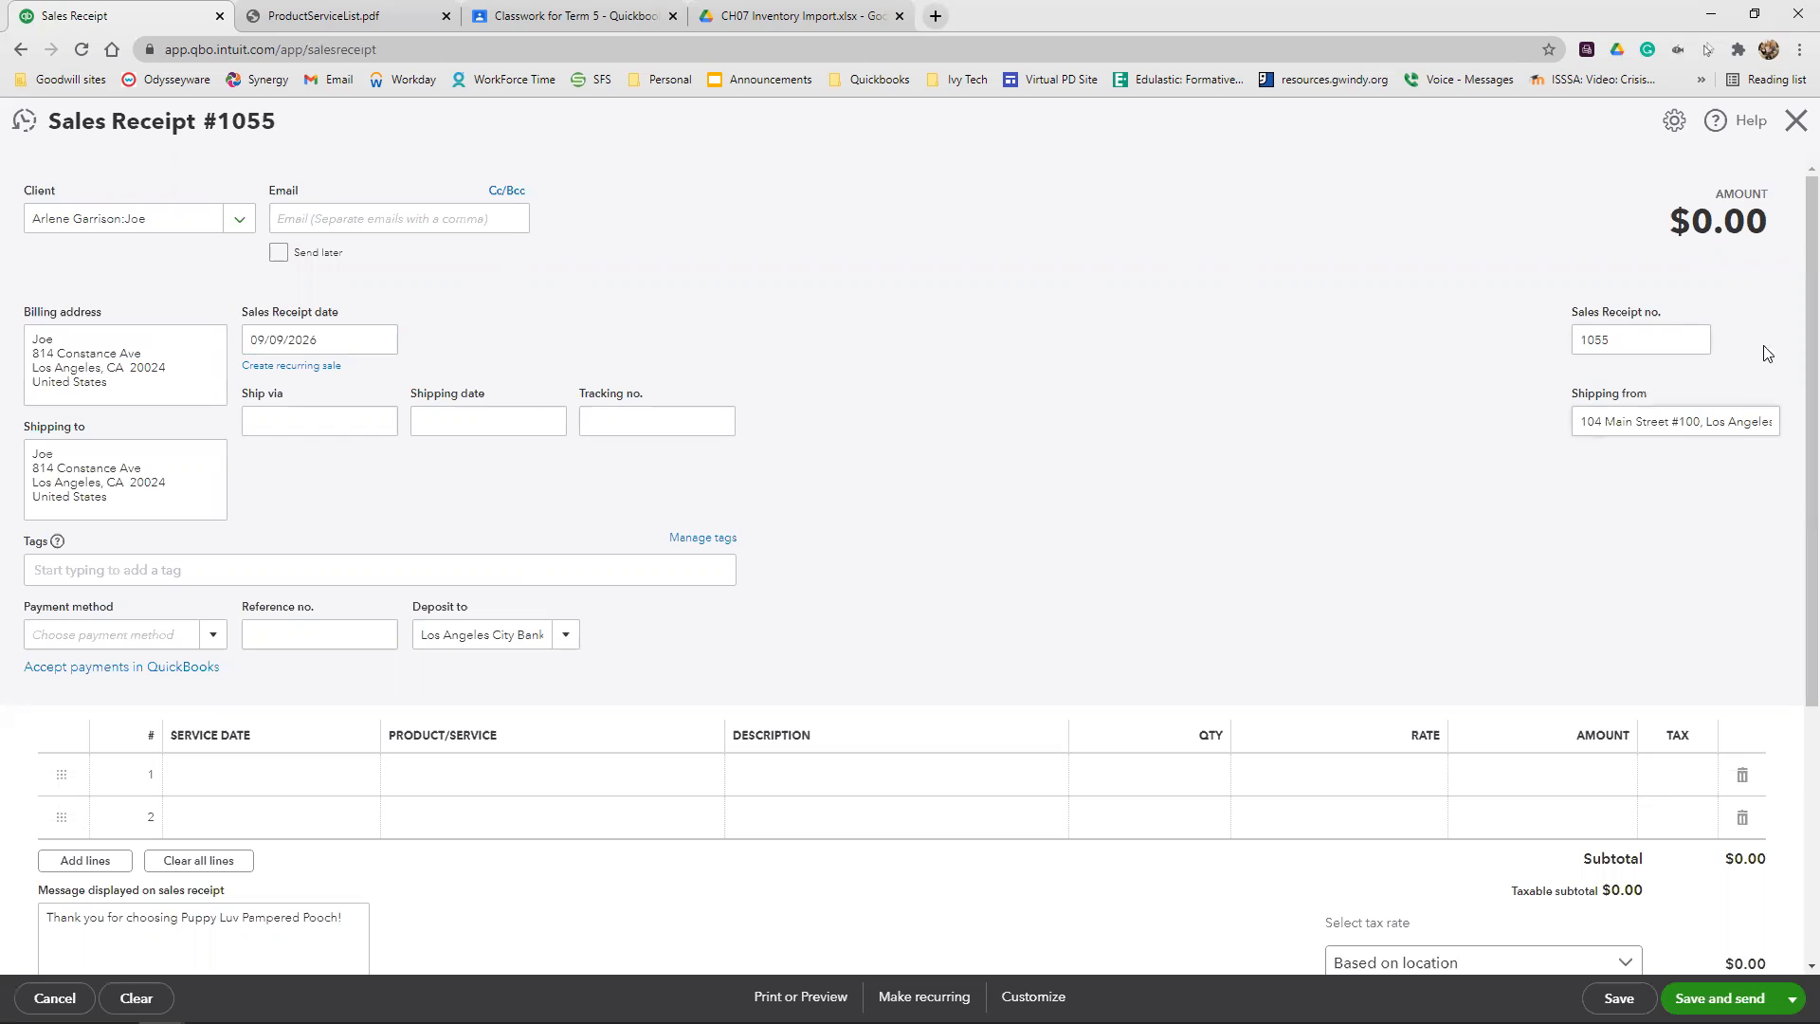
pyautogui.doubleClick(1631, 336)
# Set the sales receipt's payment method to Check with reference number 4544
pyautogui.scroll(-2, 1145, 362)
pyautogui.click(156, 443)
pyautogui.write('che')
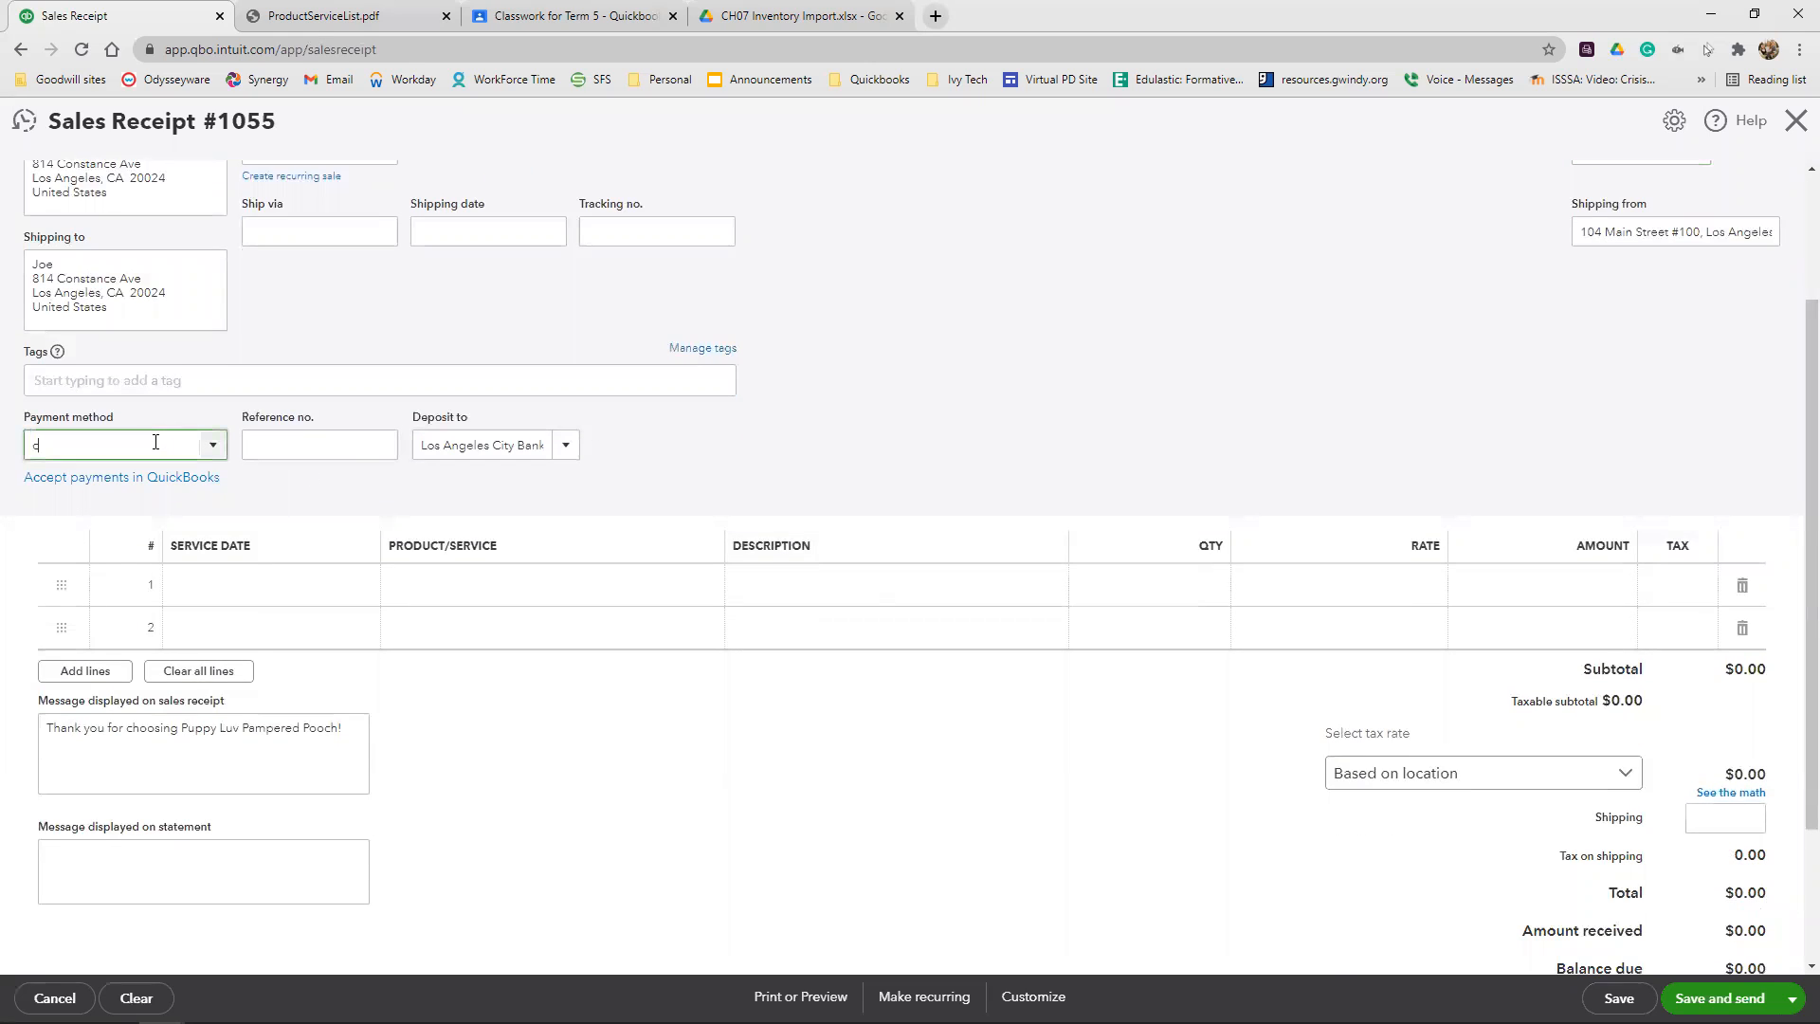
pyautogui.press('Return')
pyautogui.click(271, 449)
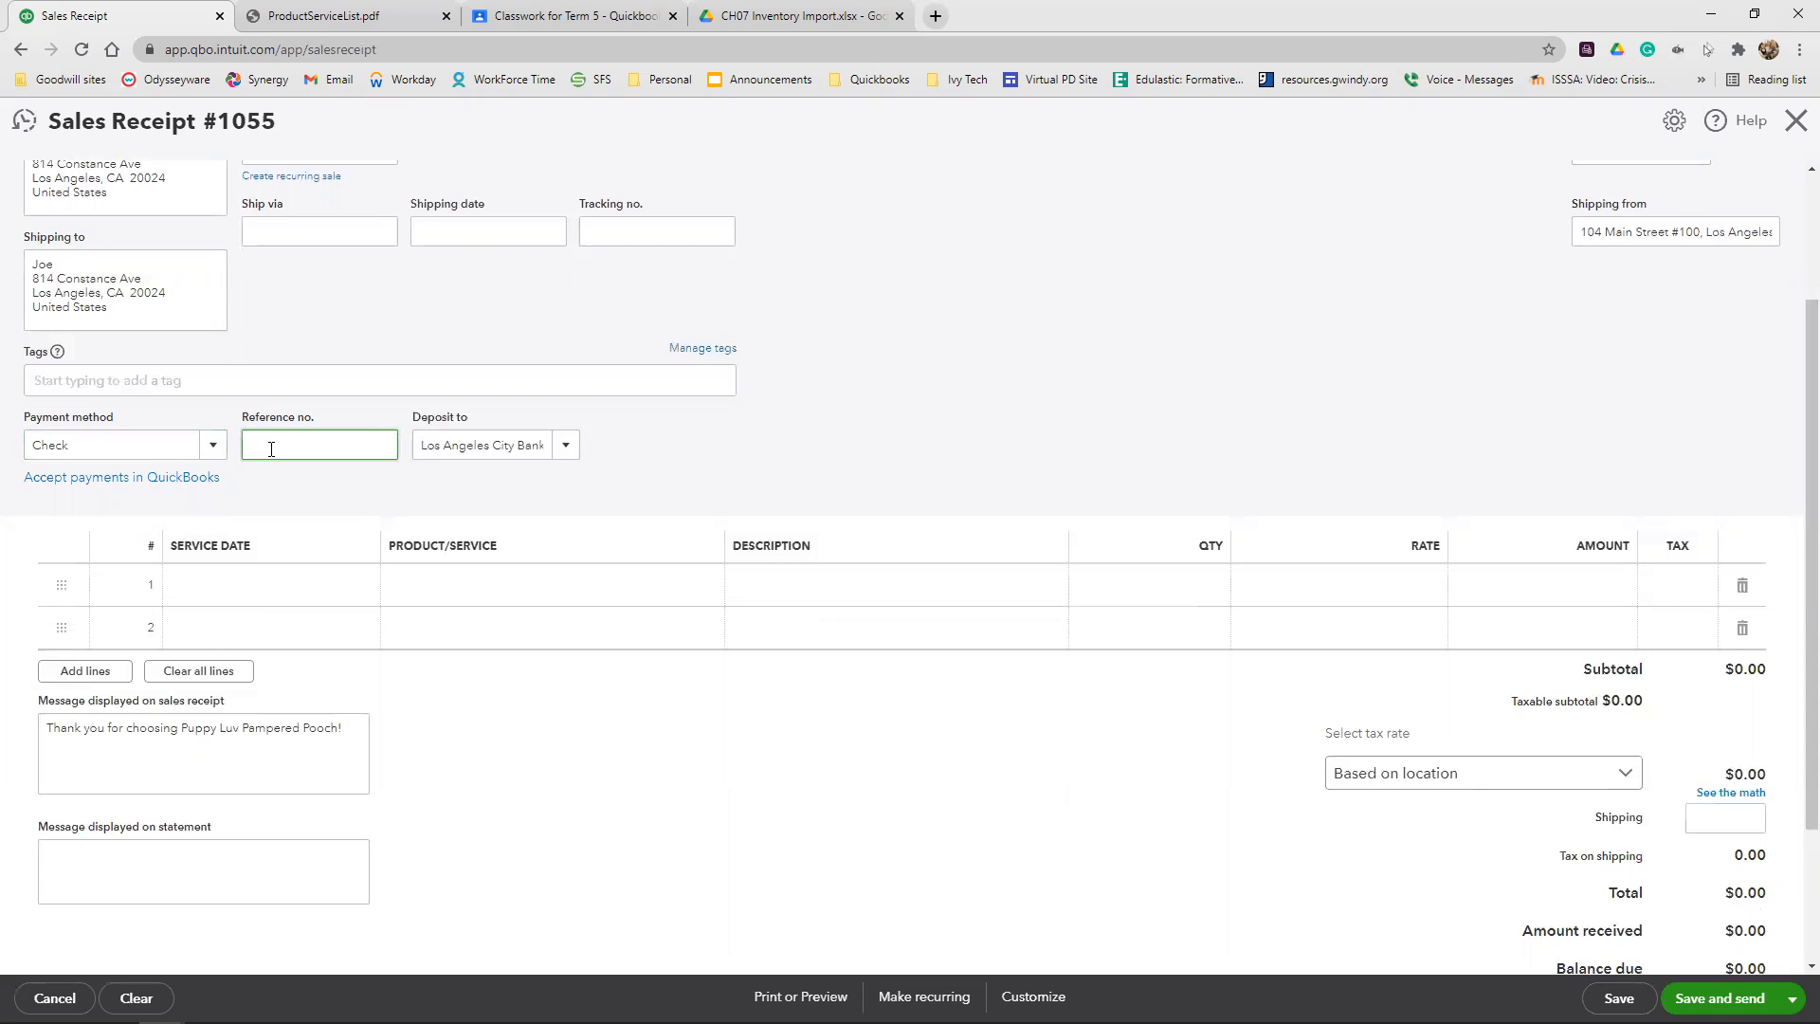
pyautogui.write('45')
# Set the receipt's deposit account to Undeposited Funds
pyautogui.click(557, 445)
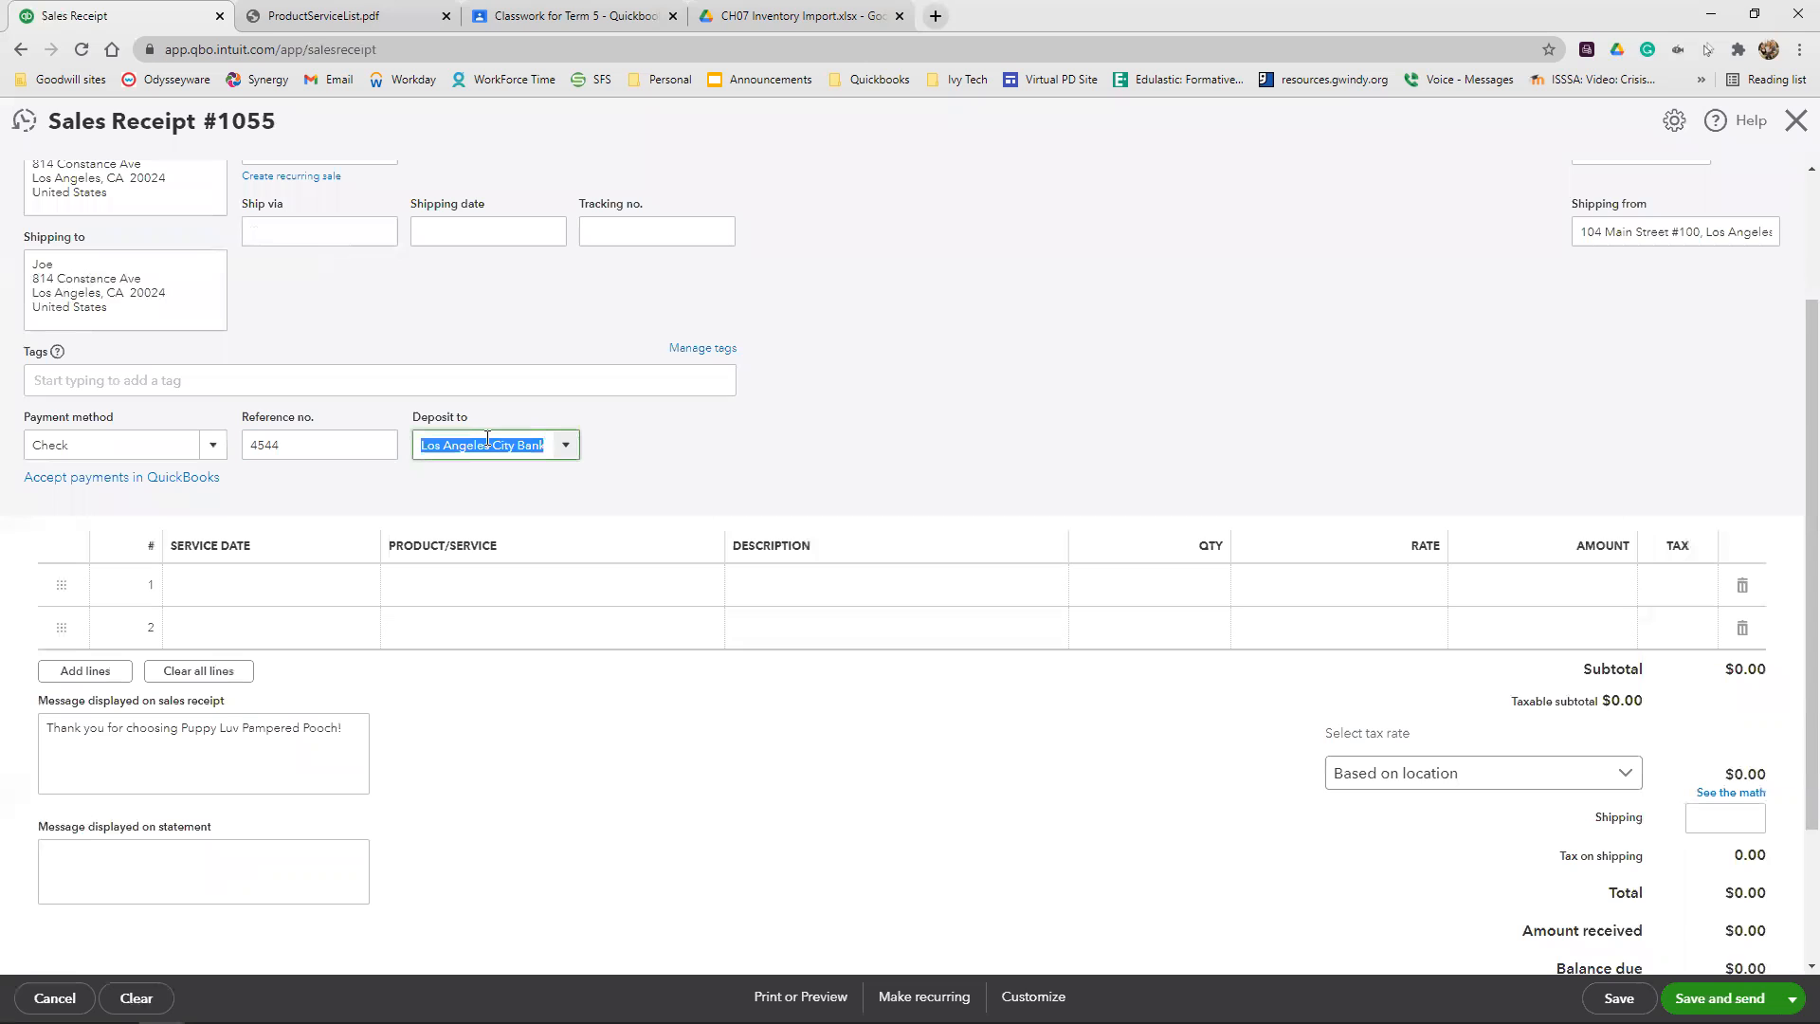
pyautogui.click(568, 446)
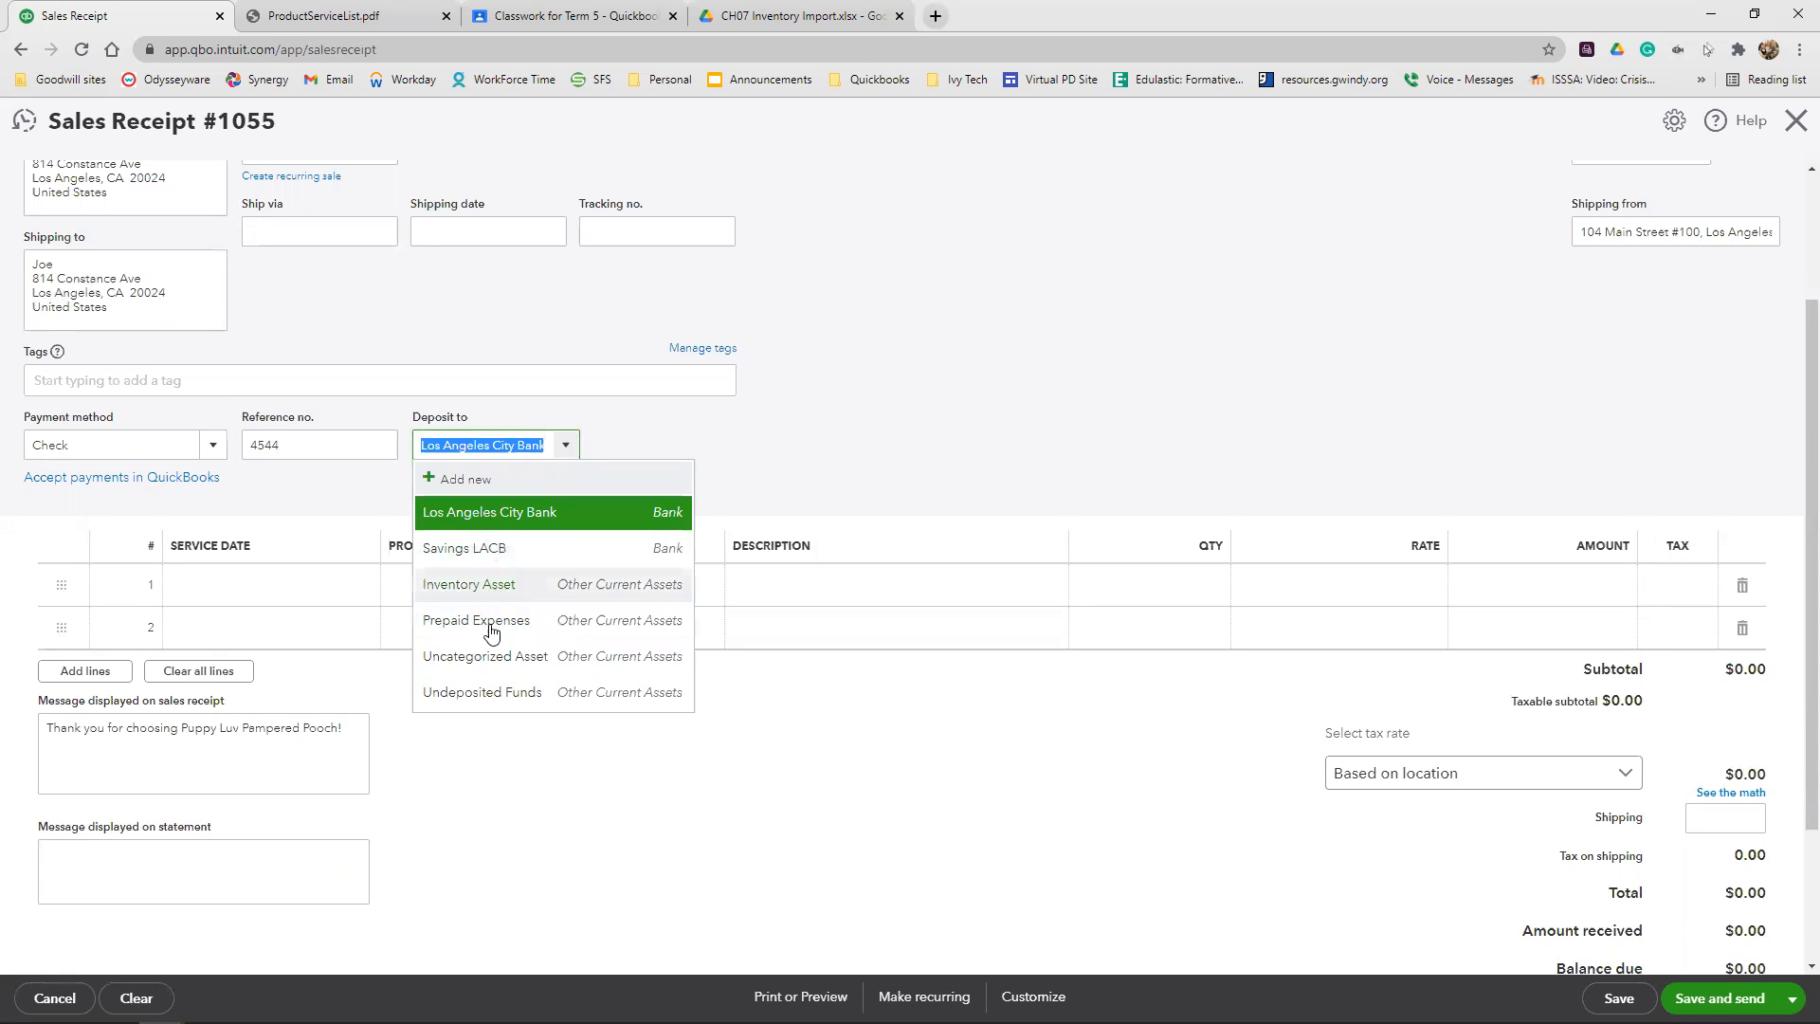
pyautogui.click(485, 693)
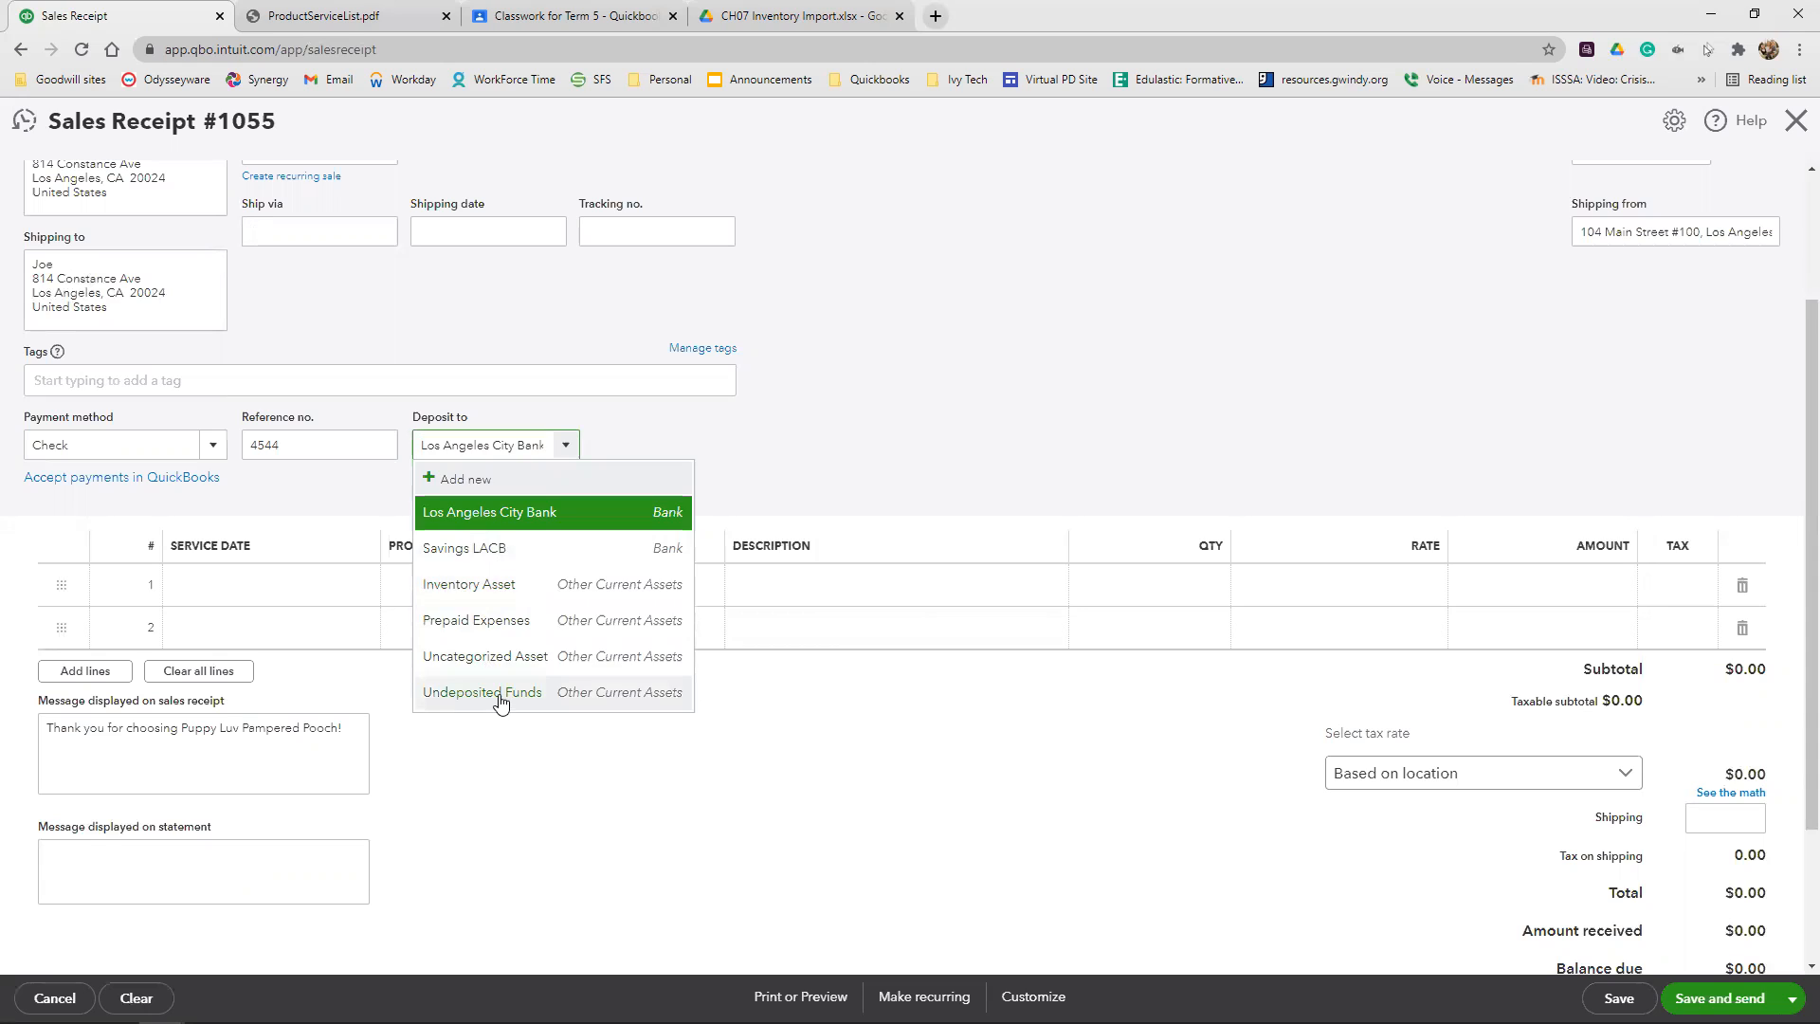
# Add the Mini Pet Groom:Small service as the first line item of the sales receipt
pyautogui.click(308, 589)
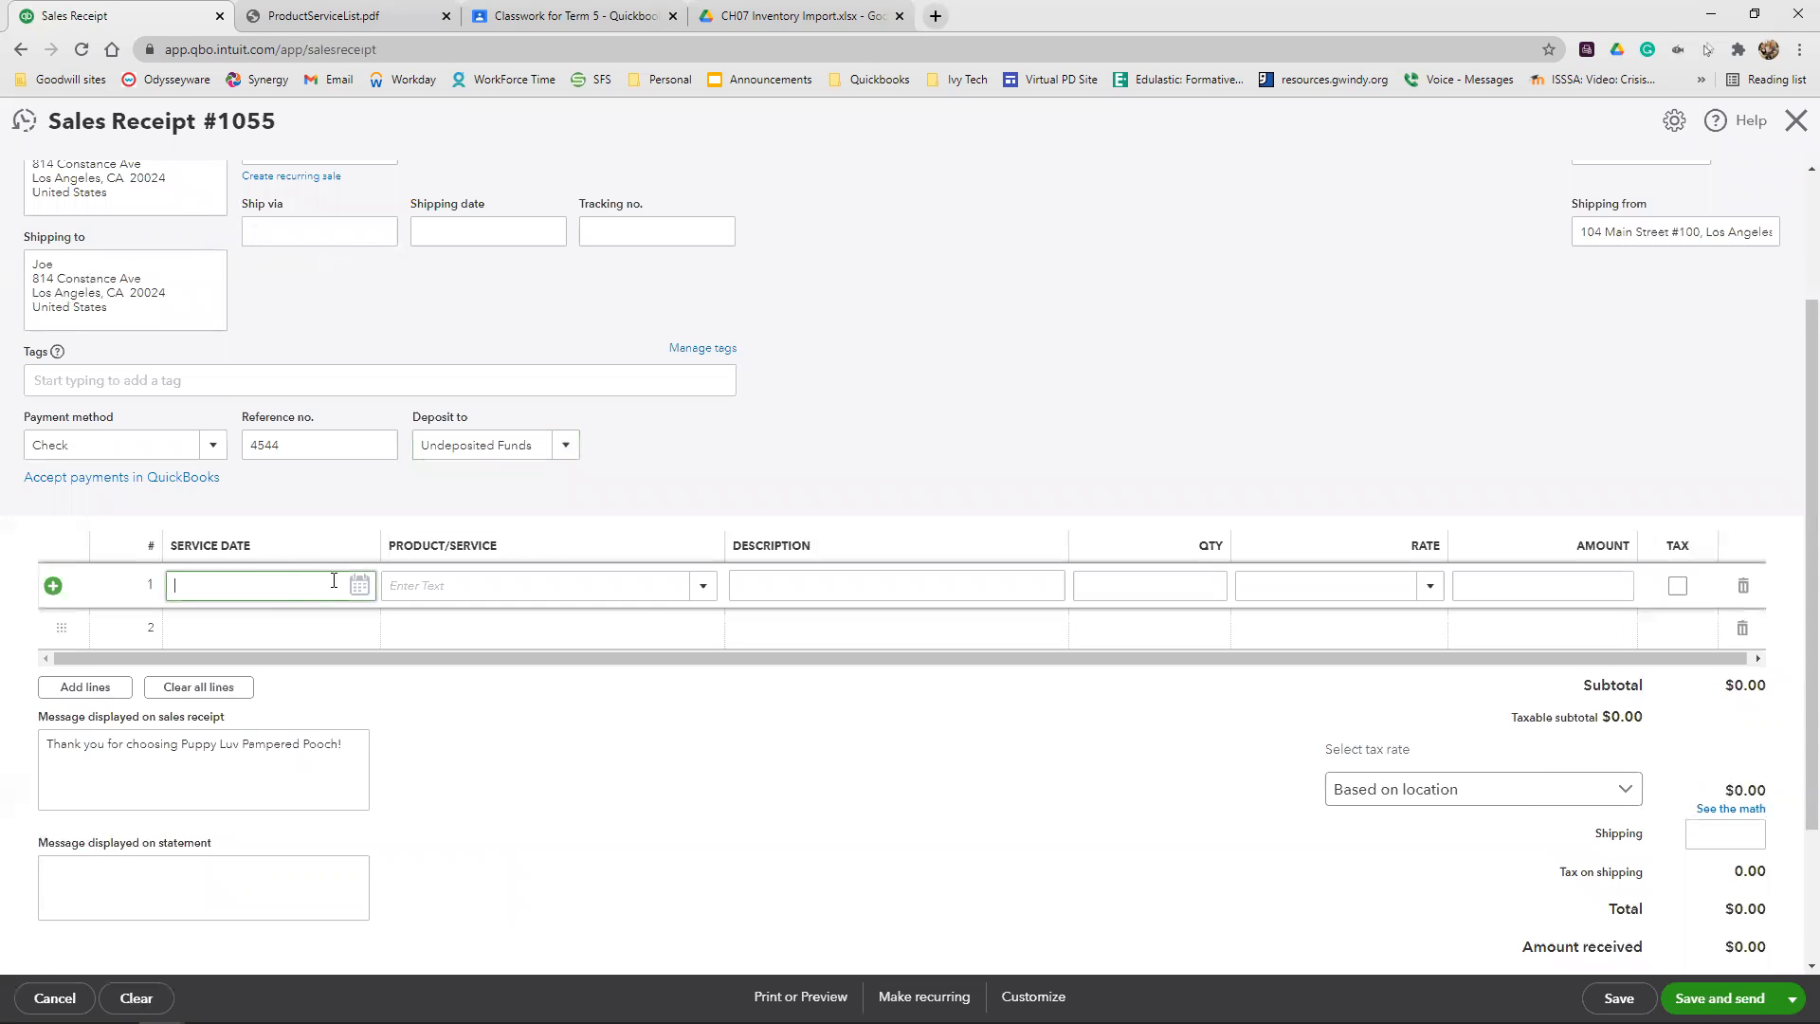
pyautogui.click(565, 577)
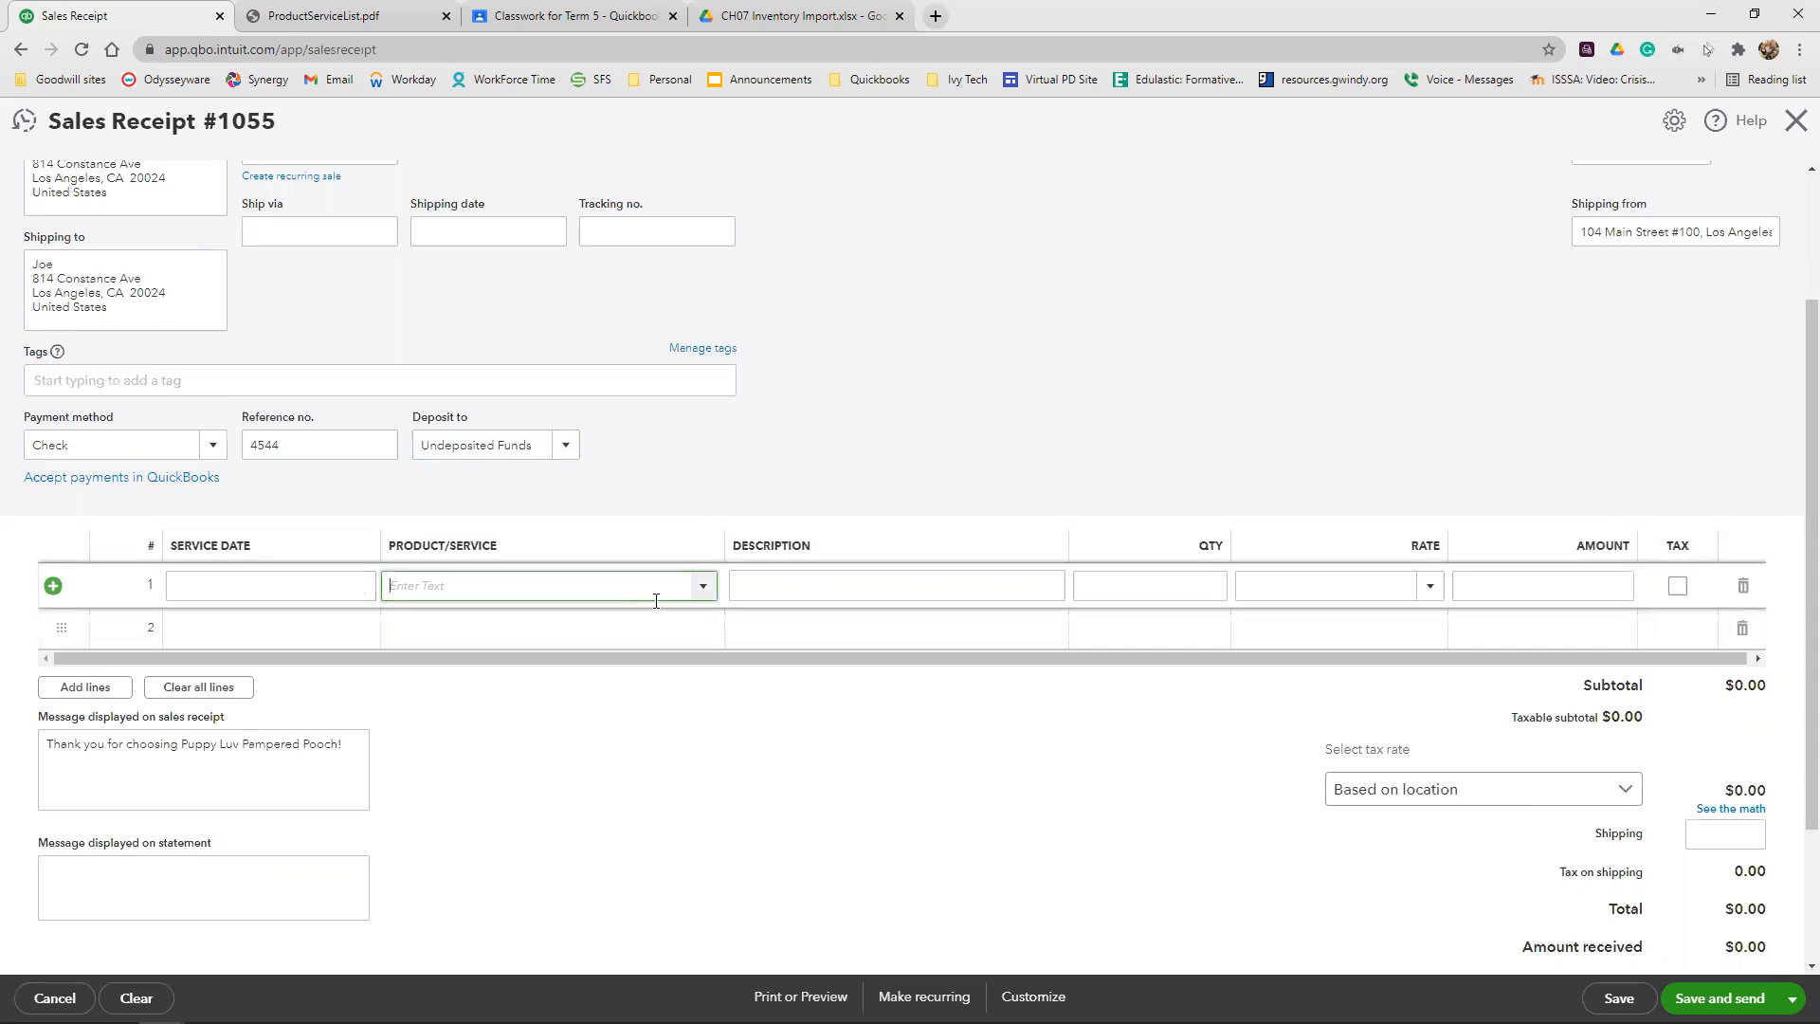
pyautogui.write('mini')
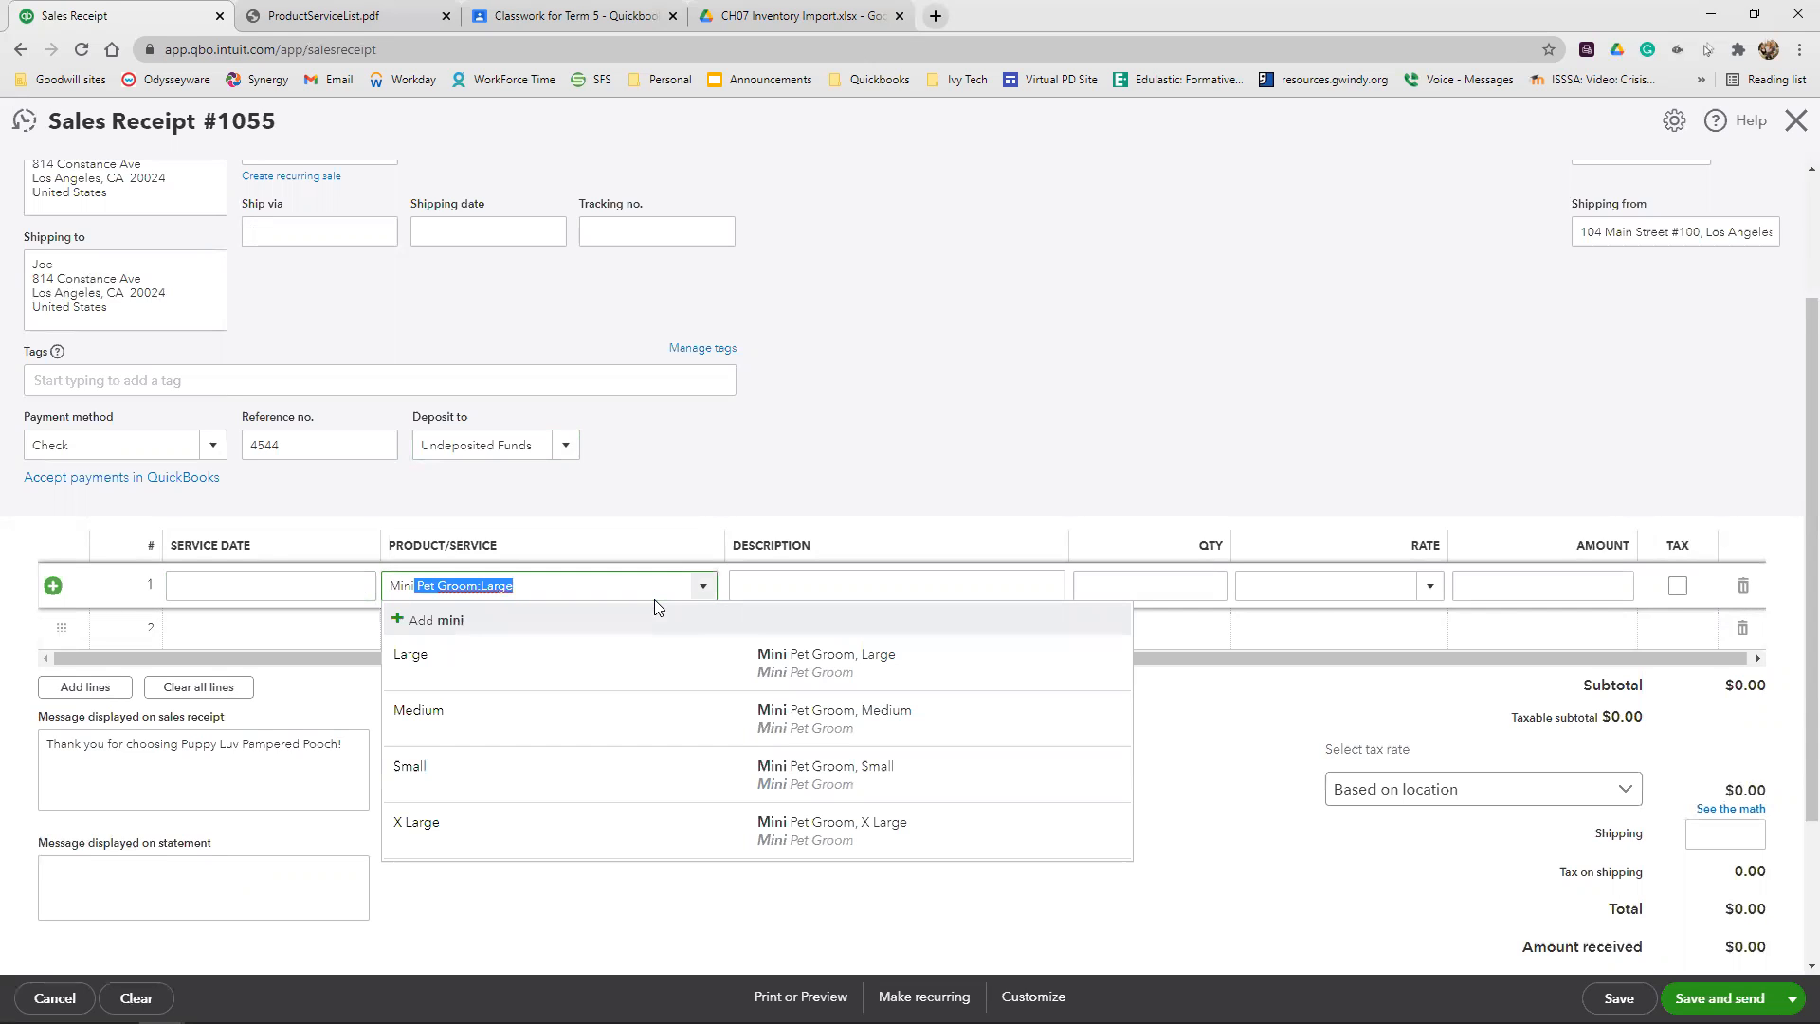
pyautogui.click(601, 774)
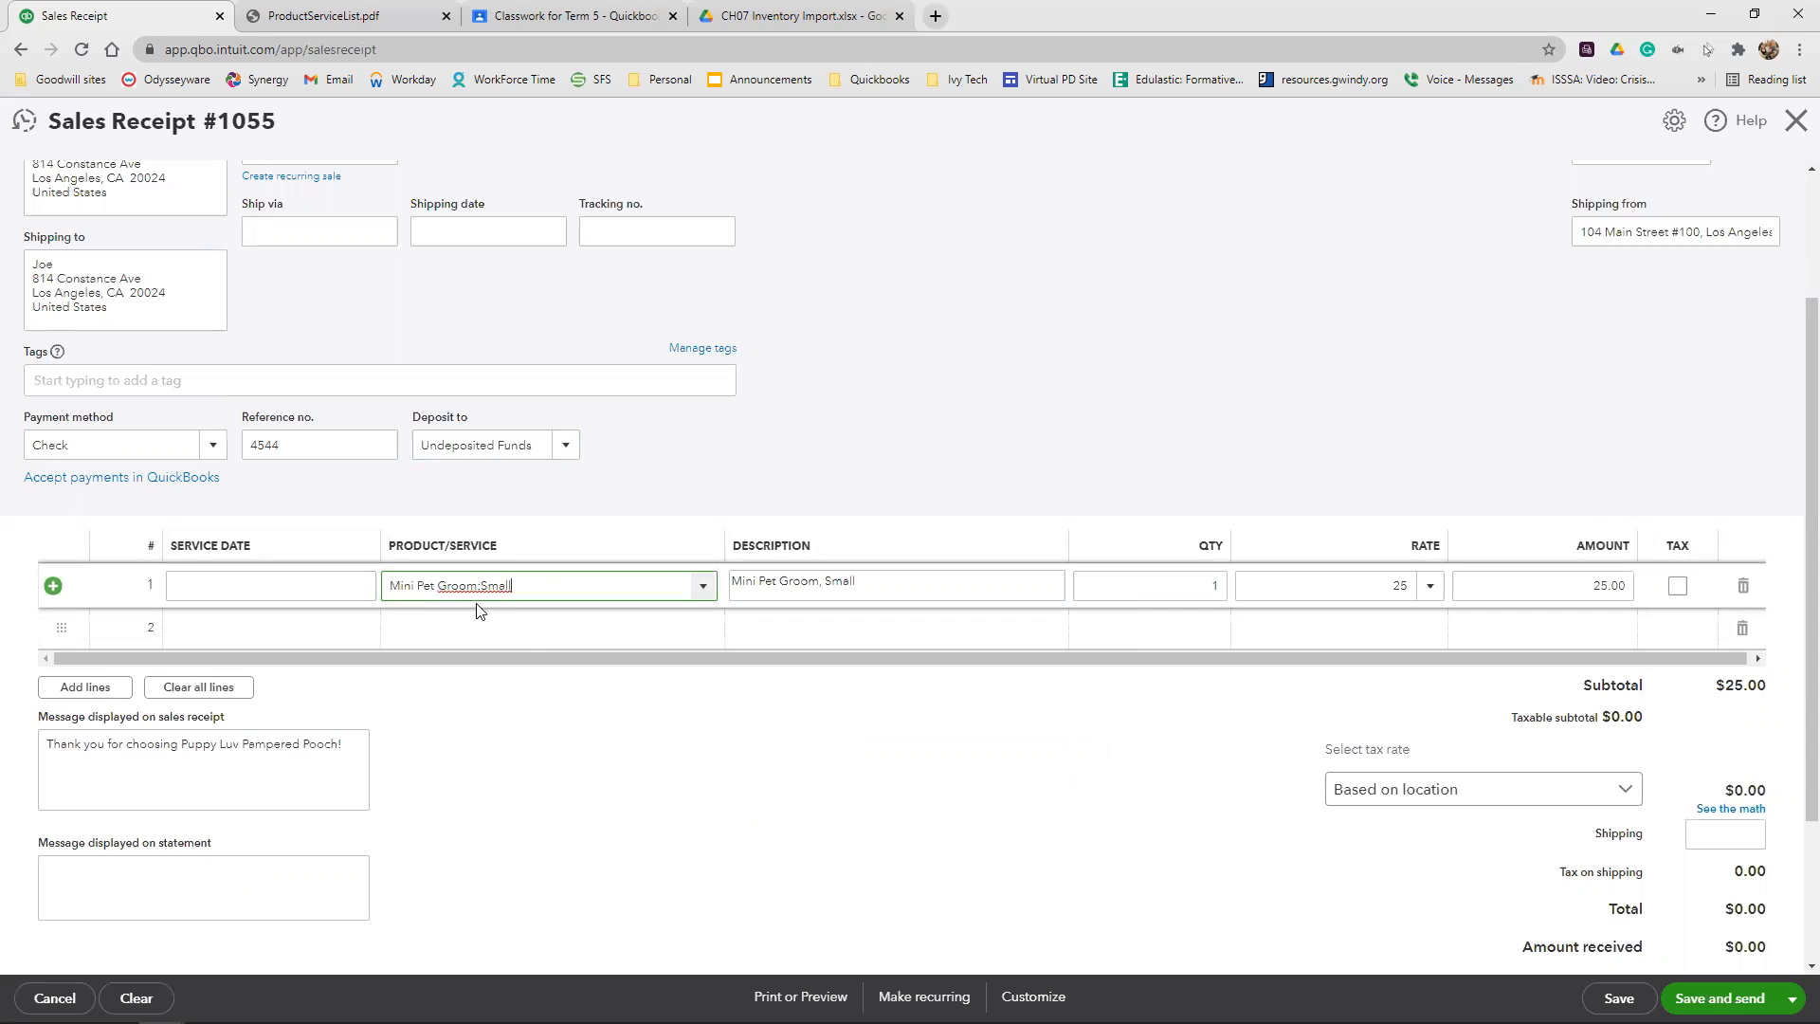
# Add the product Toppie Treat Toy Small as the second line item
pyautogui.click(522, 628)
pyautogui.write('small')
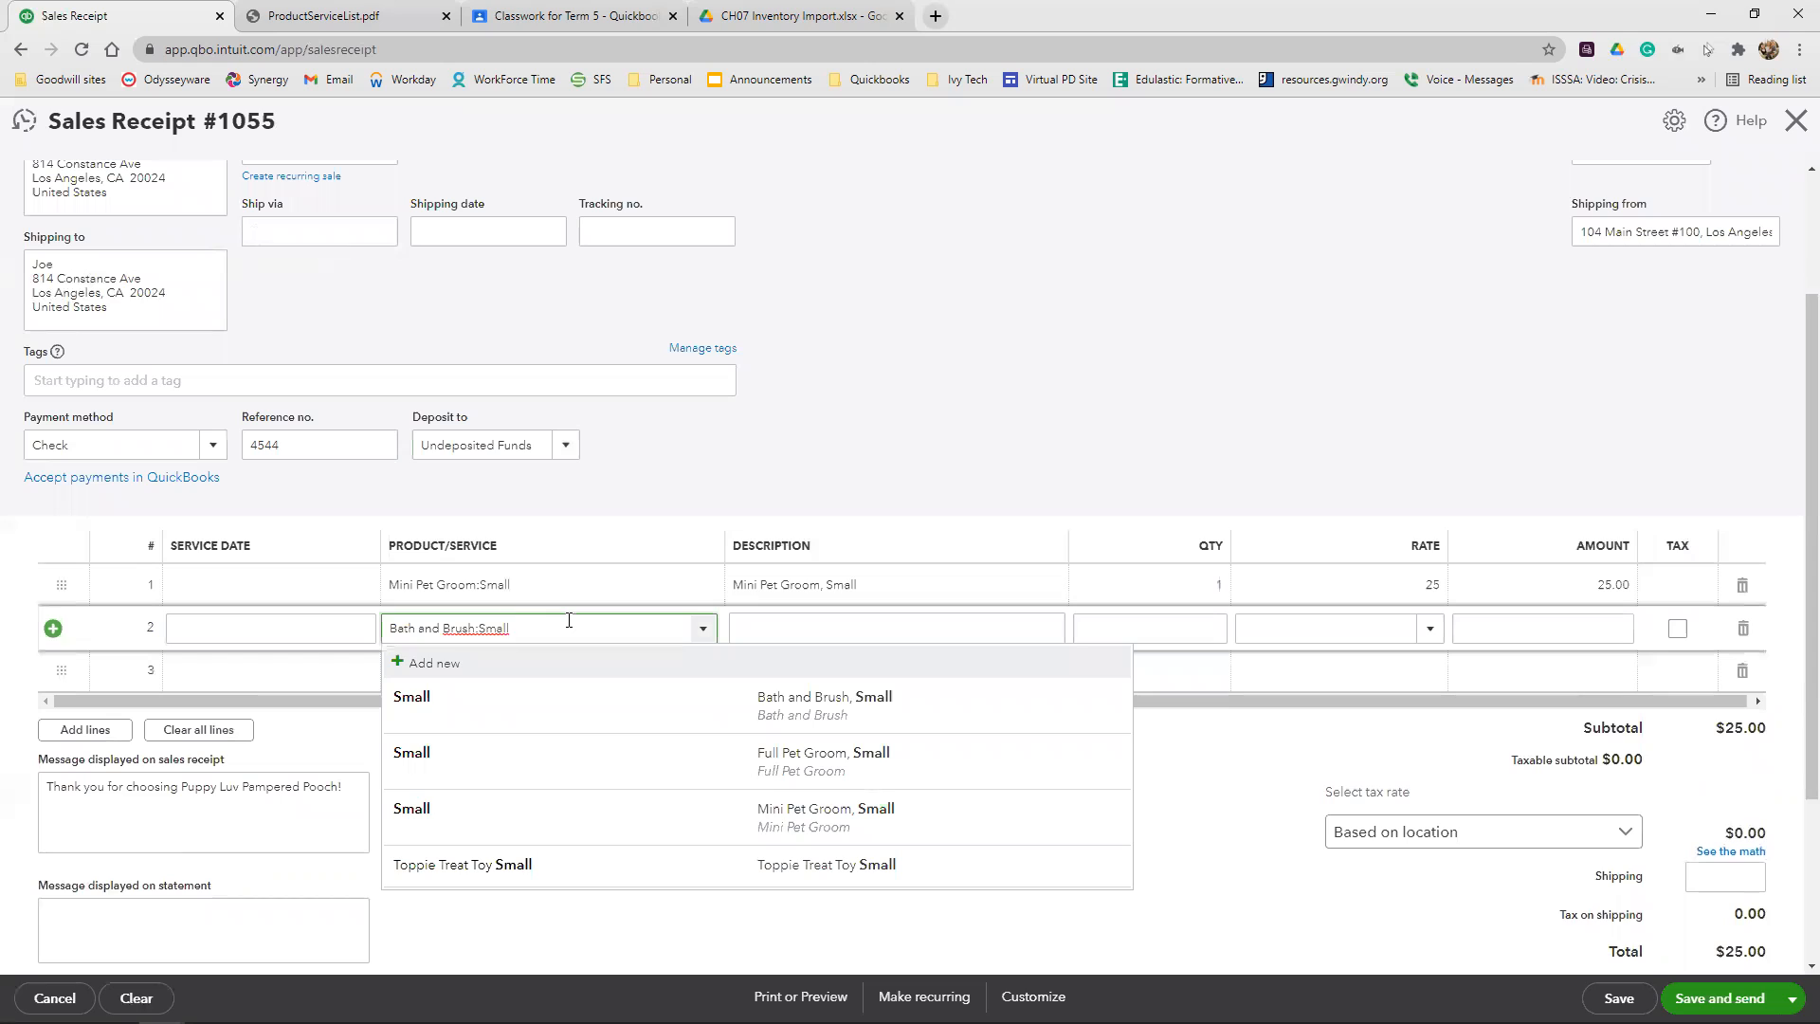
pyautogui.click(475, 882)
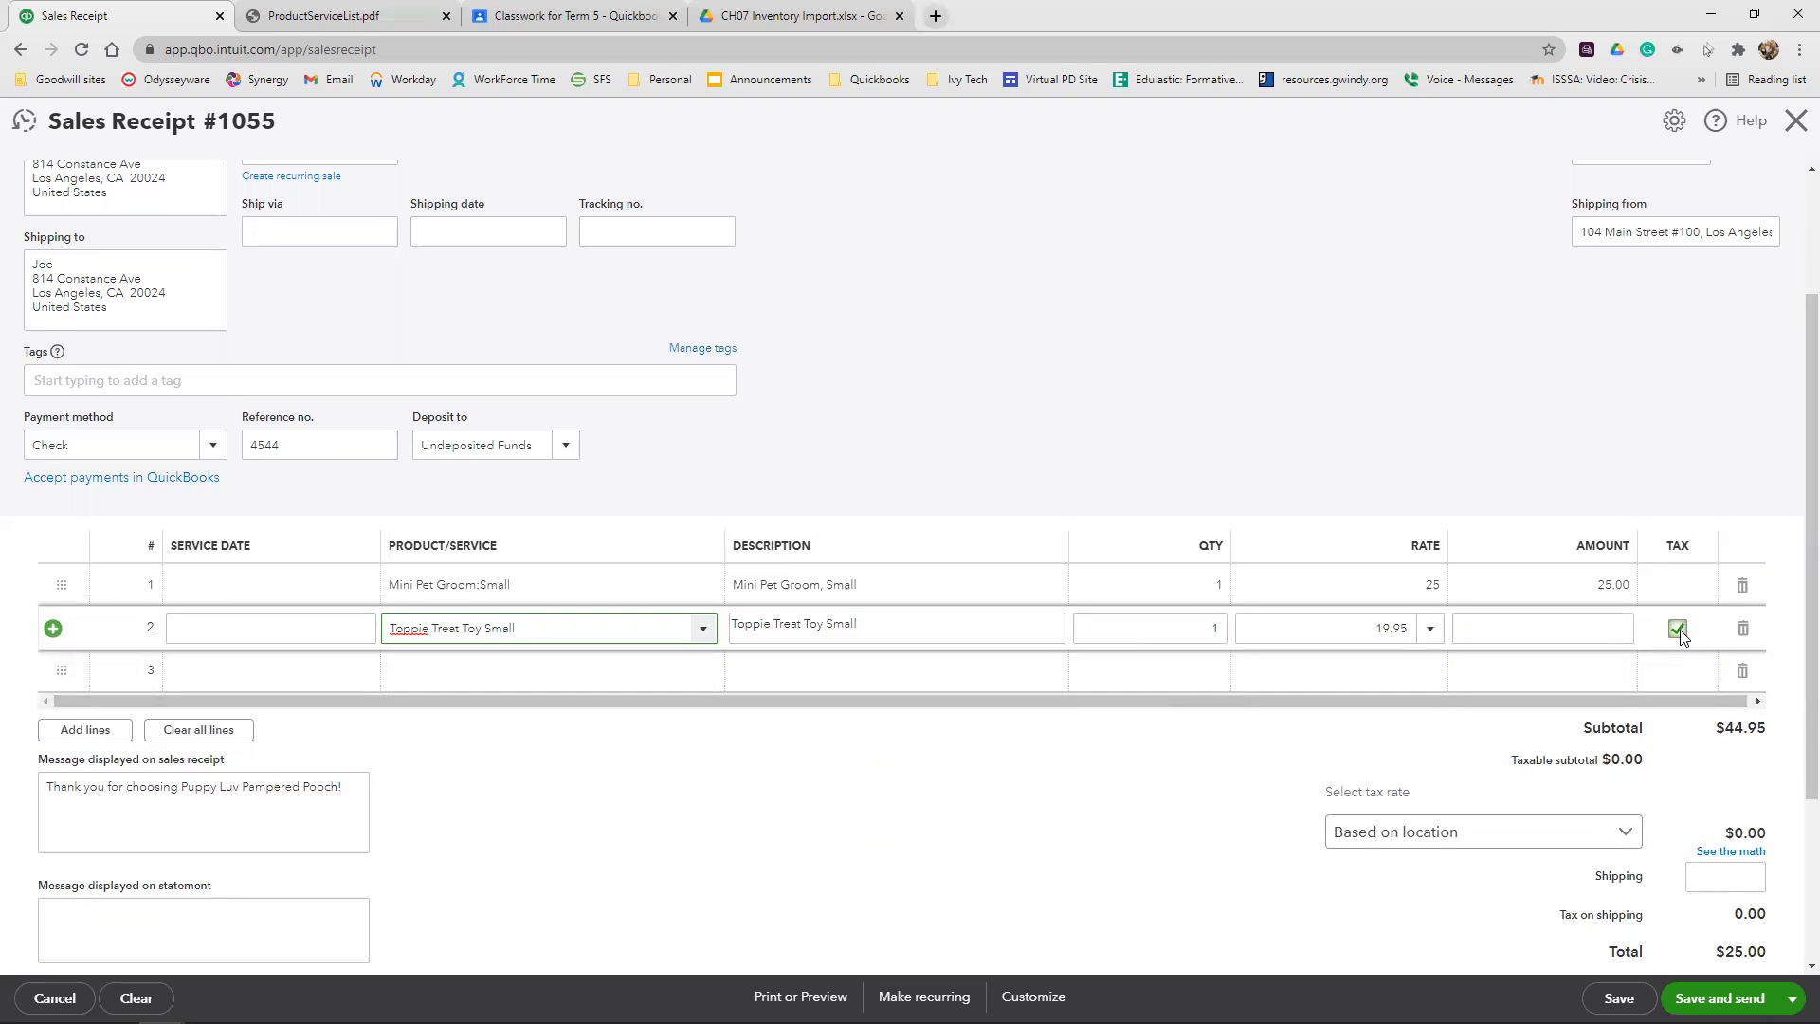
pyautogui.click(1607, 422)
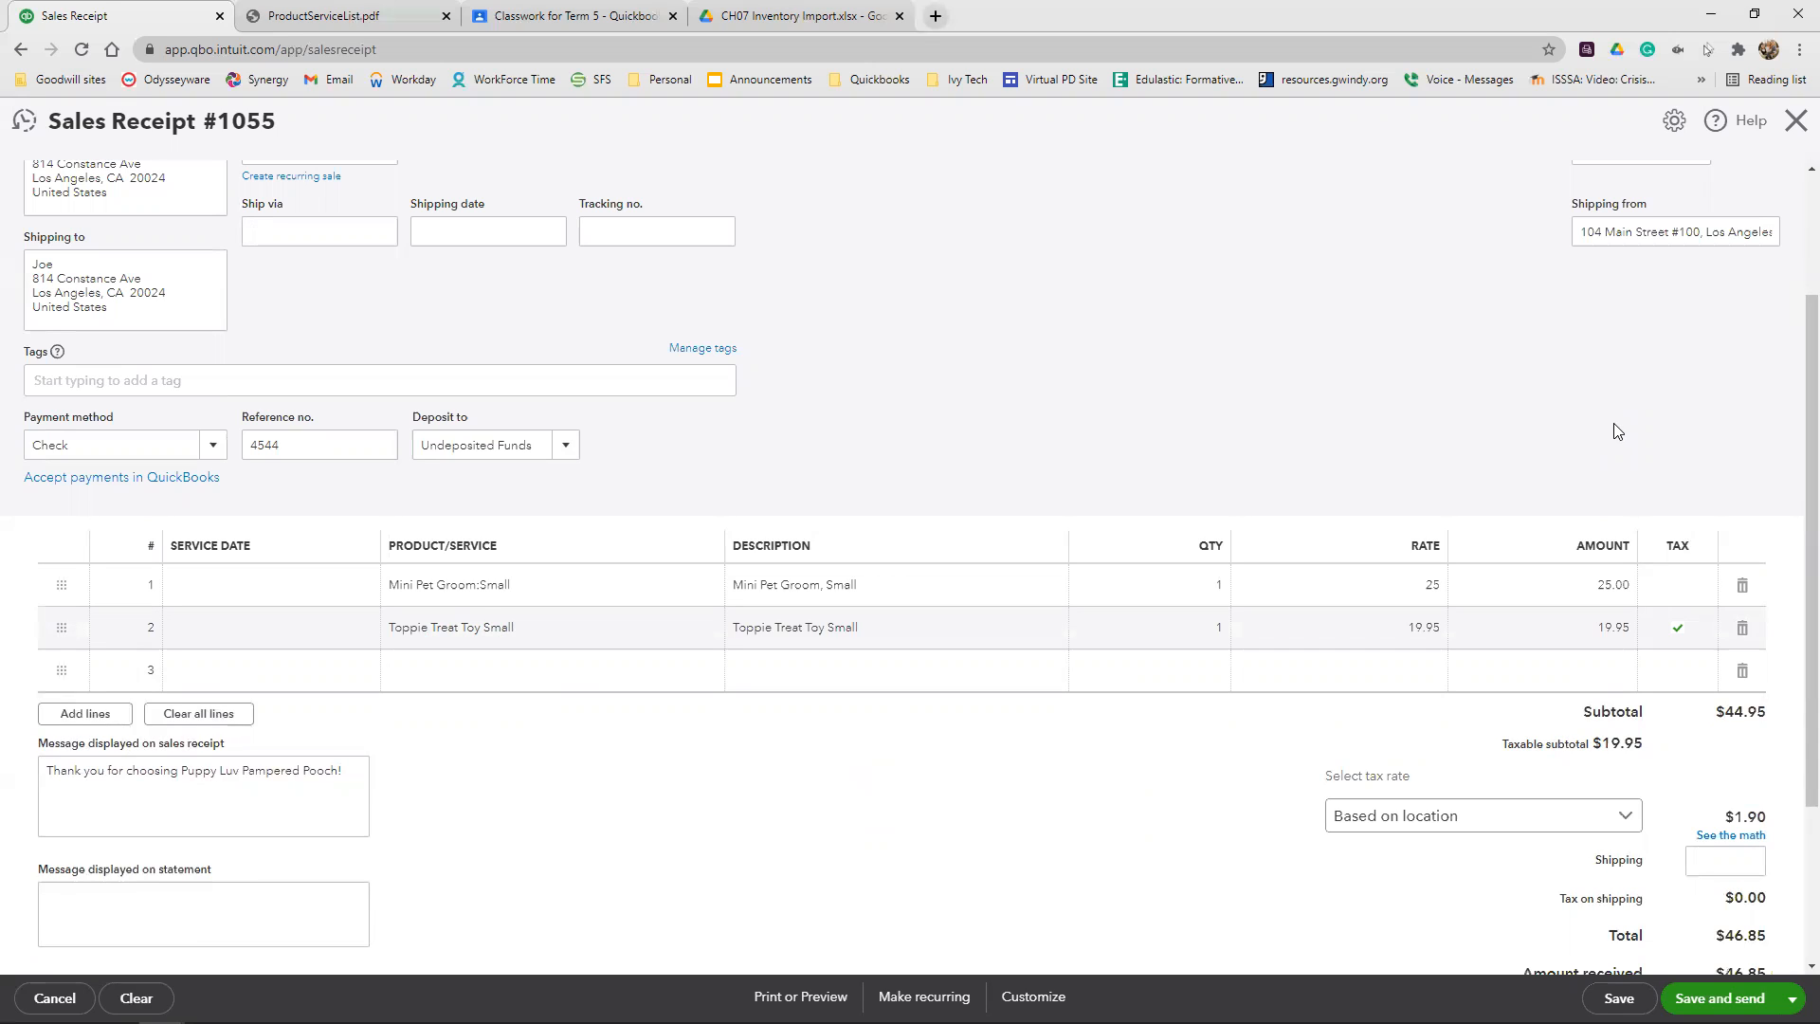
# Override the receipt's calculated sales tax with a 9% rate, giving Other (or reason not listed) as the reason
pyautogui.scroll(-2, 1617, 431)
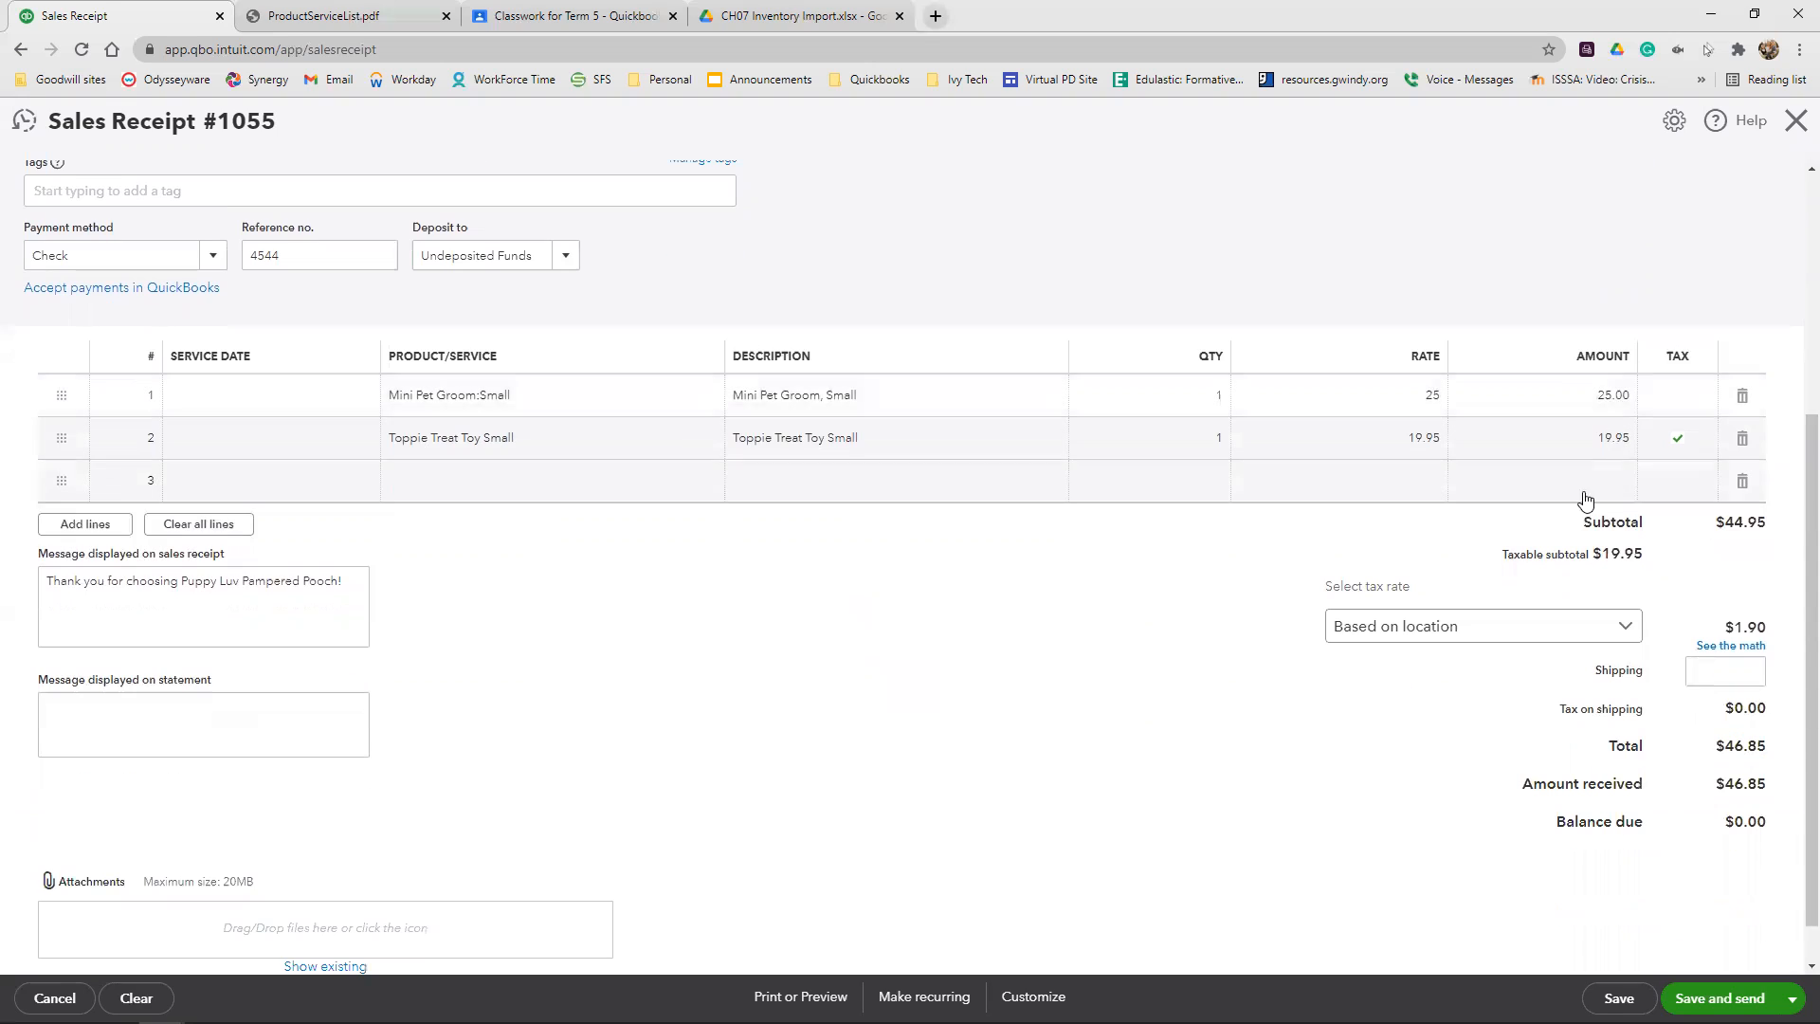
pyautogui.click(1629, 627)
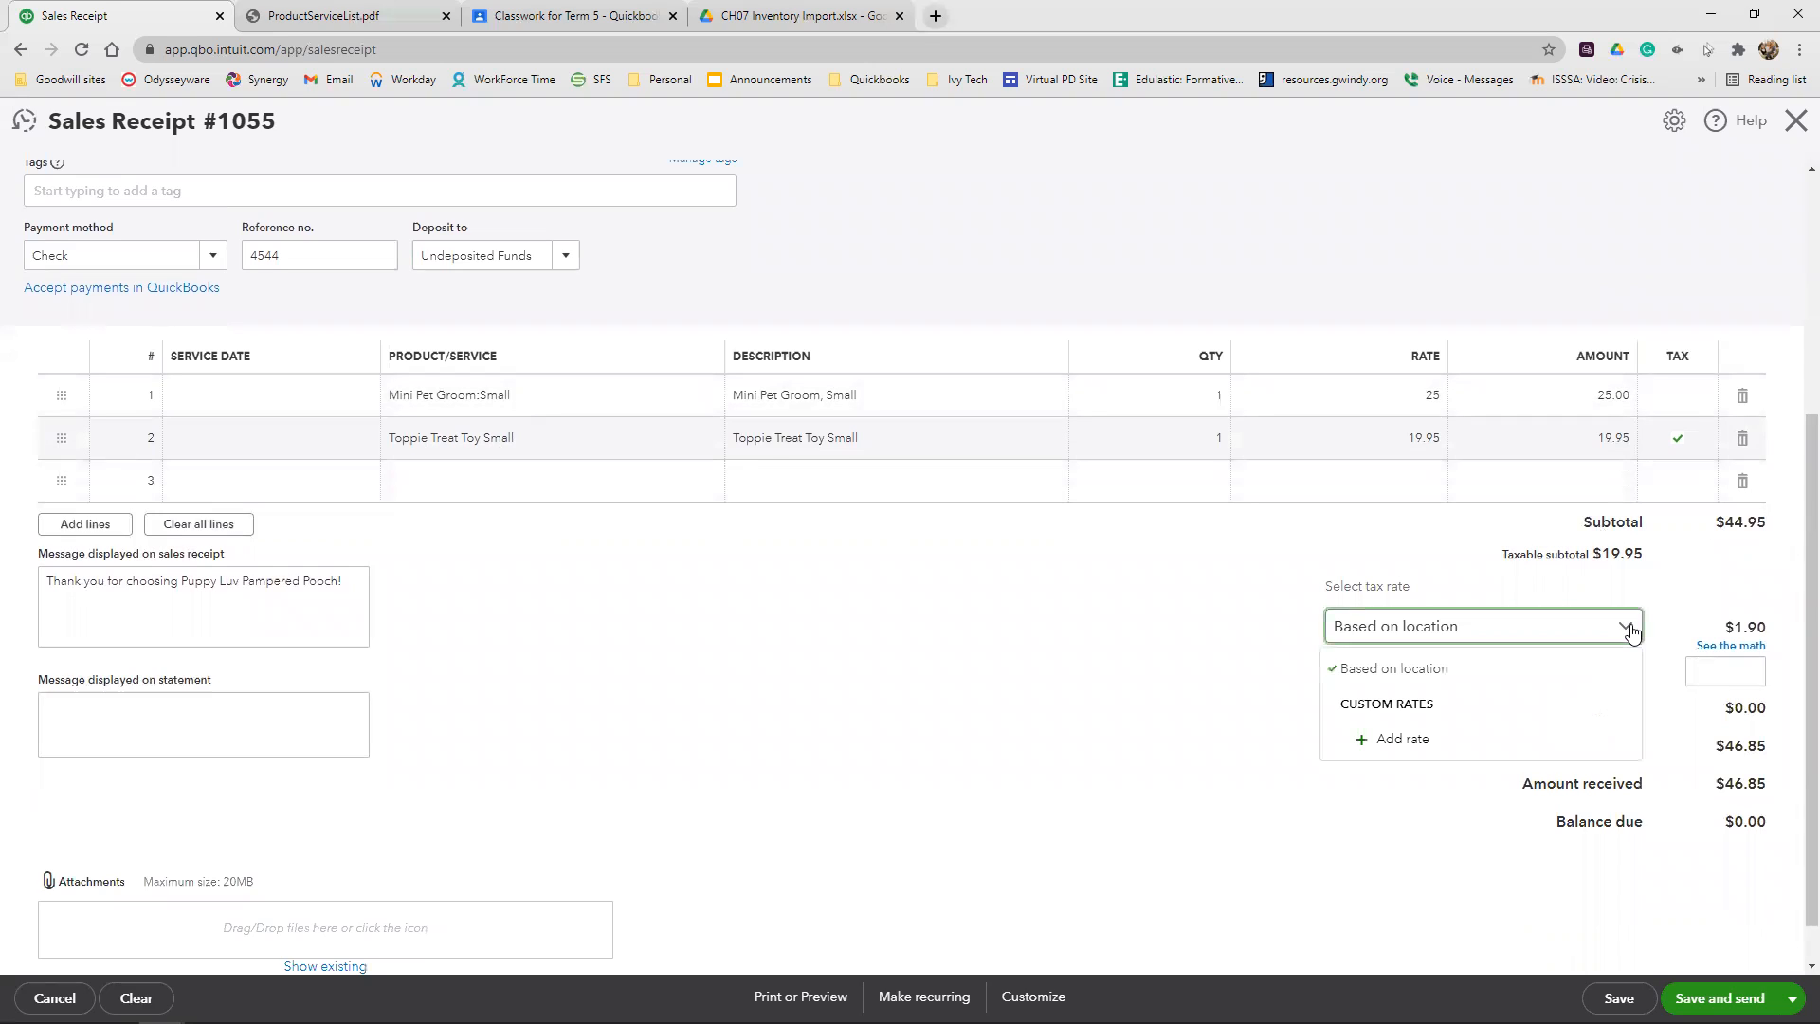
pyautogui.click(1630, 630)
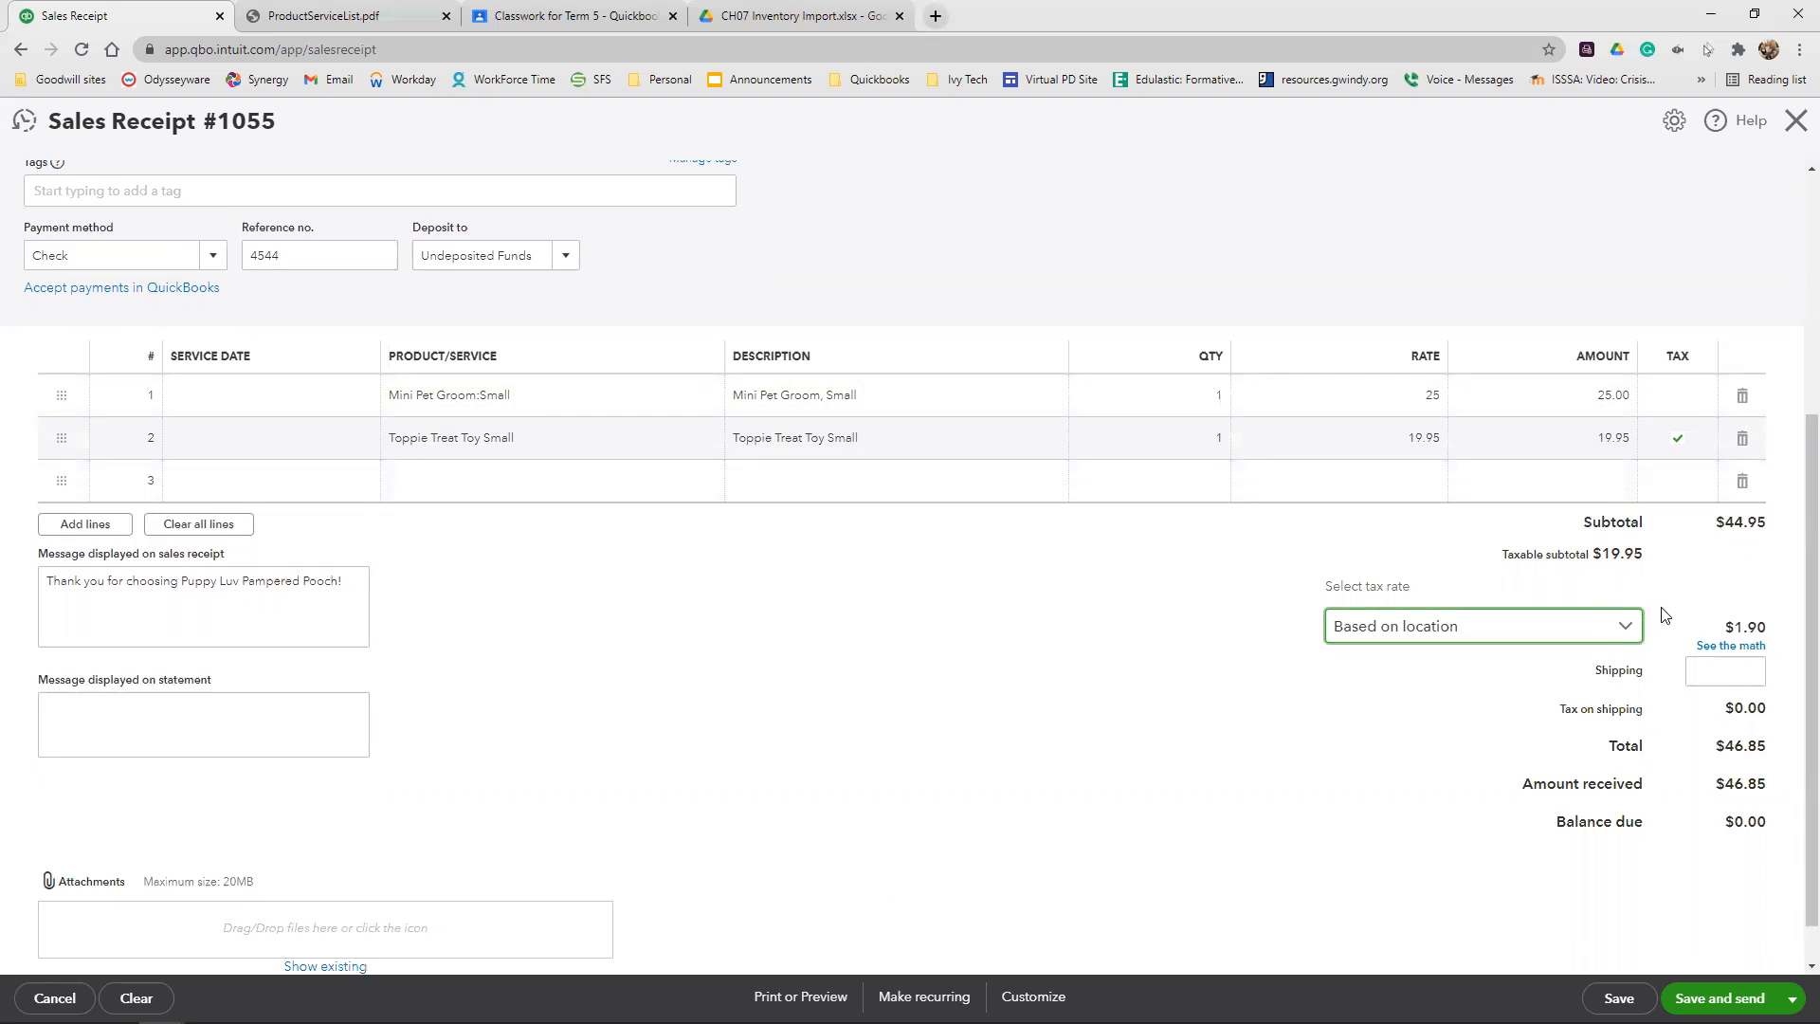
pyautogui.click(1746, 650)
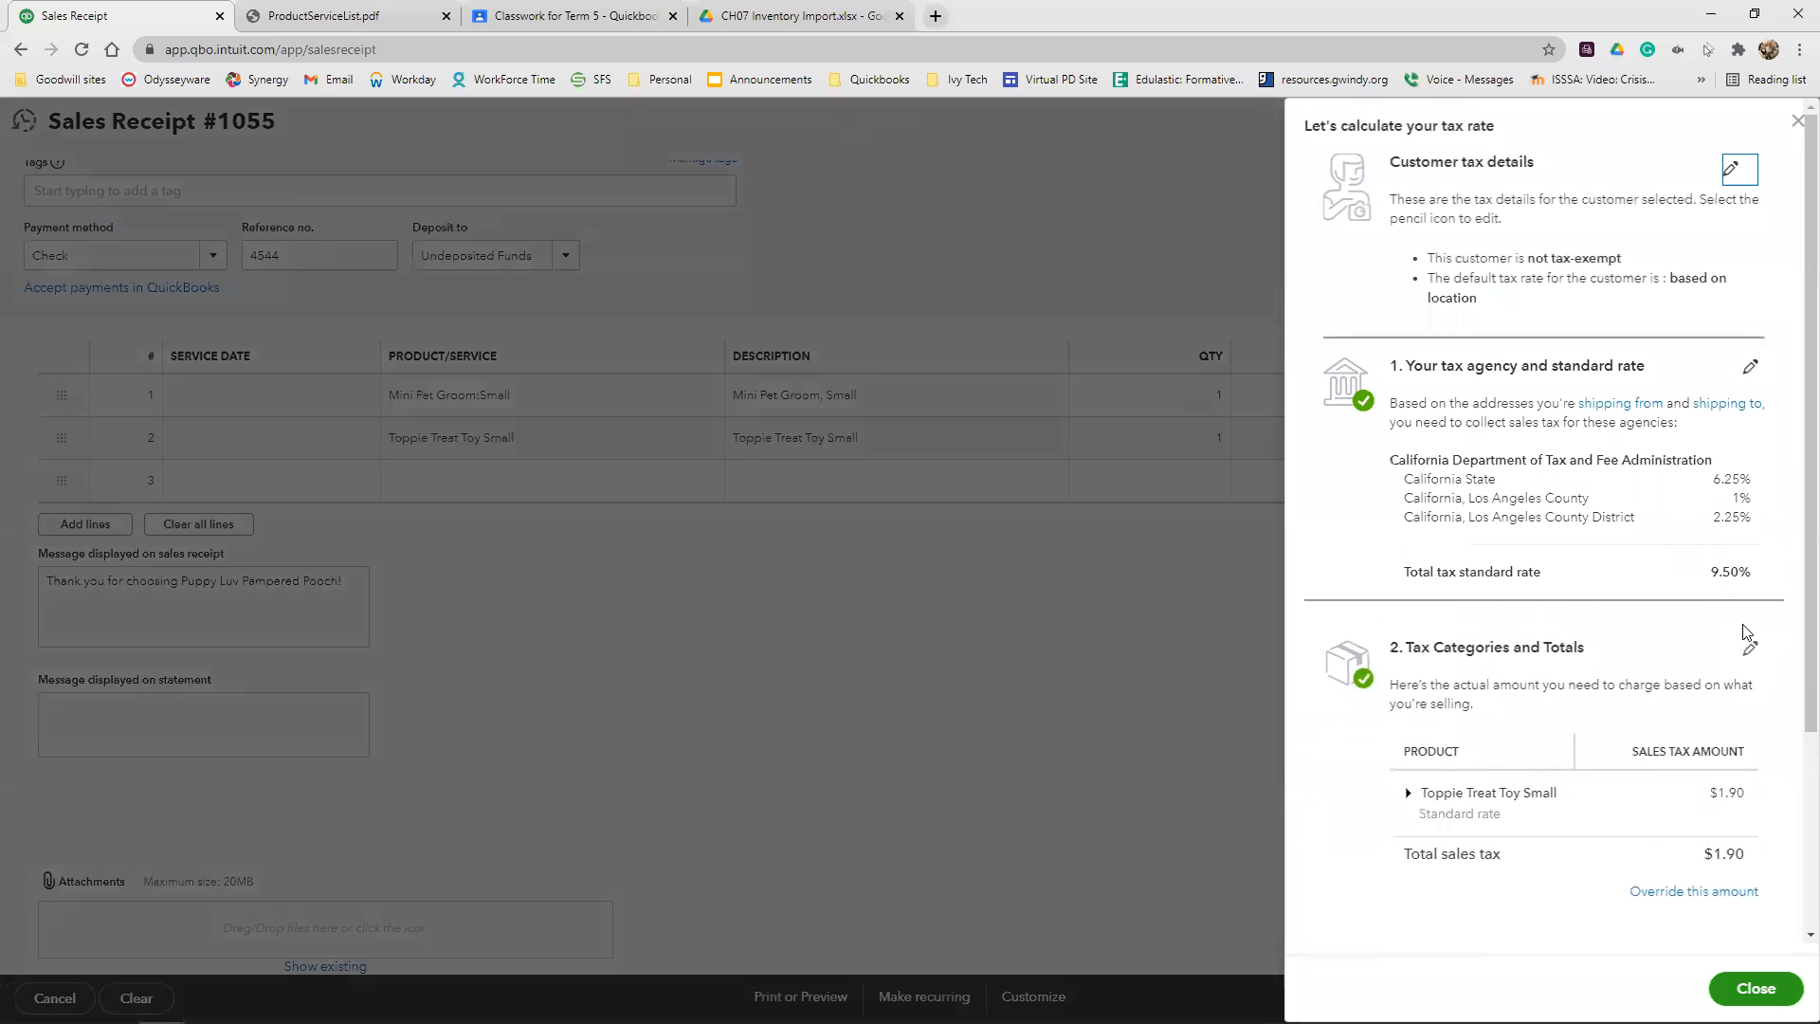
pyautogui.scroll(-1, 1643, 753)
pyautogui.click(1673, 796)
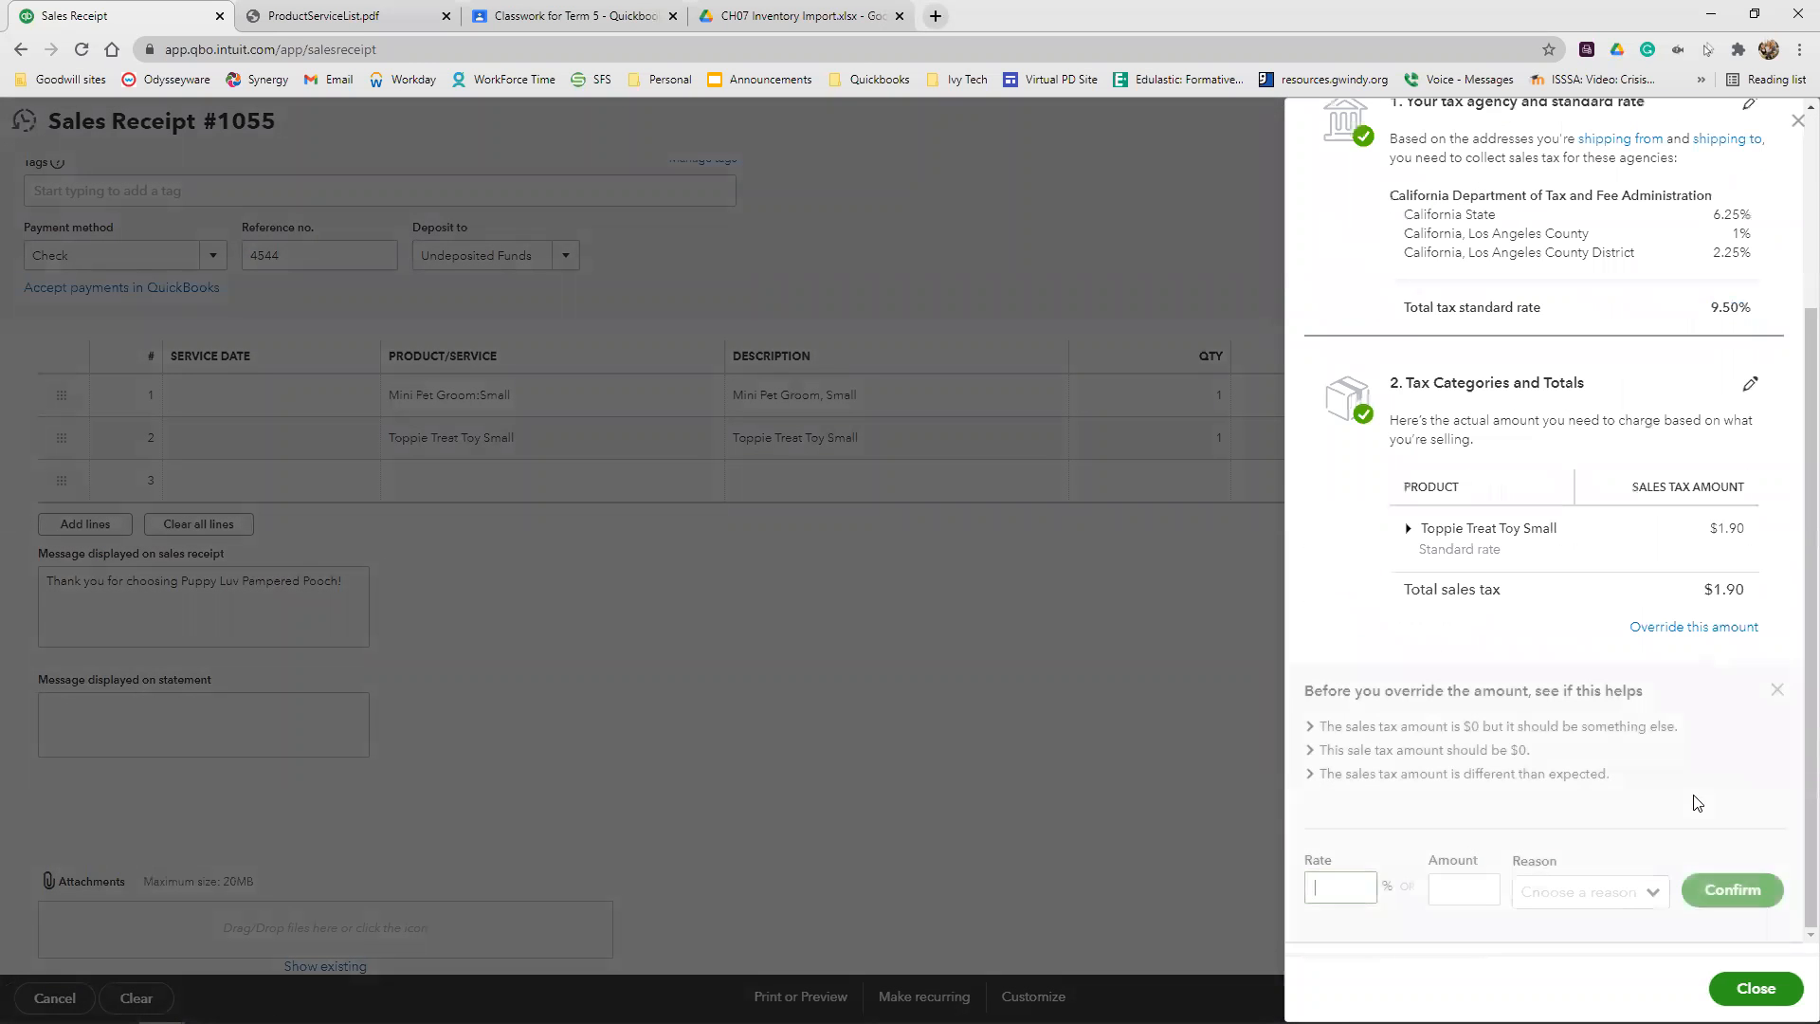
pyautogui.click(1335, 893)
pyautogui.write('9')
pyautogui.click(1592, 891)
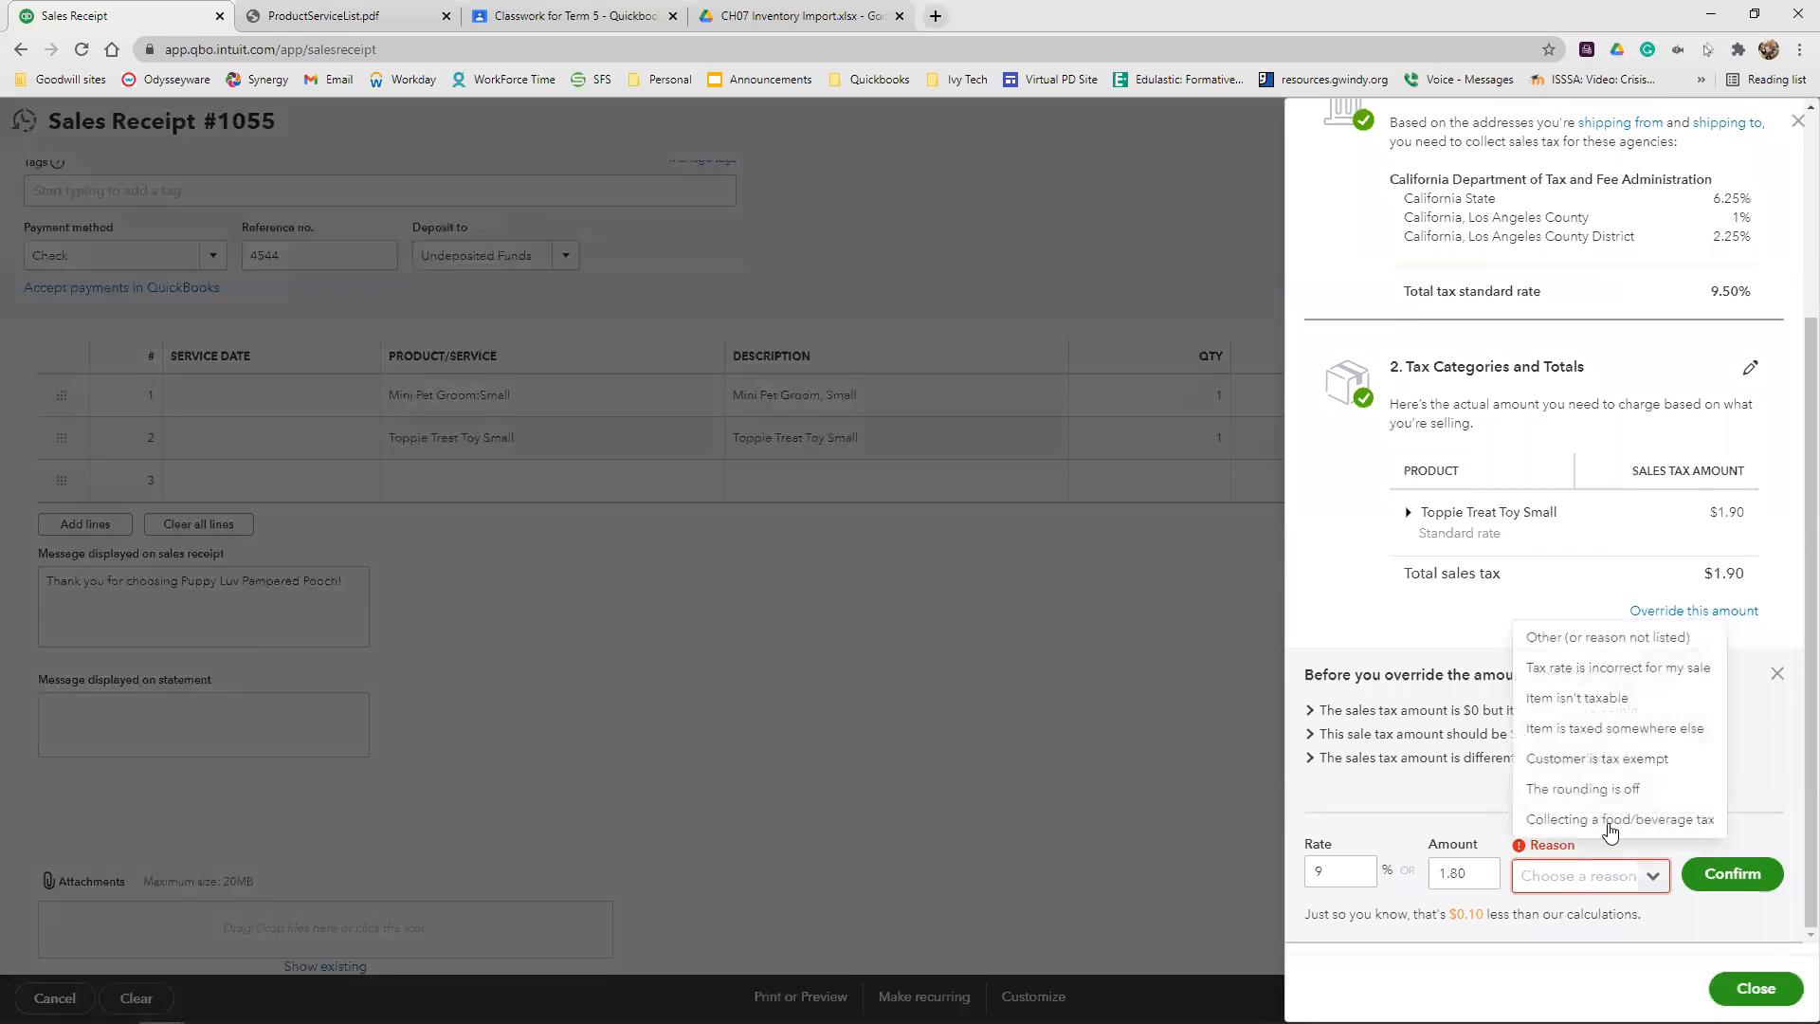
pyautogui.click(1621, 639)
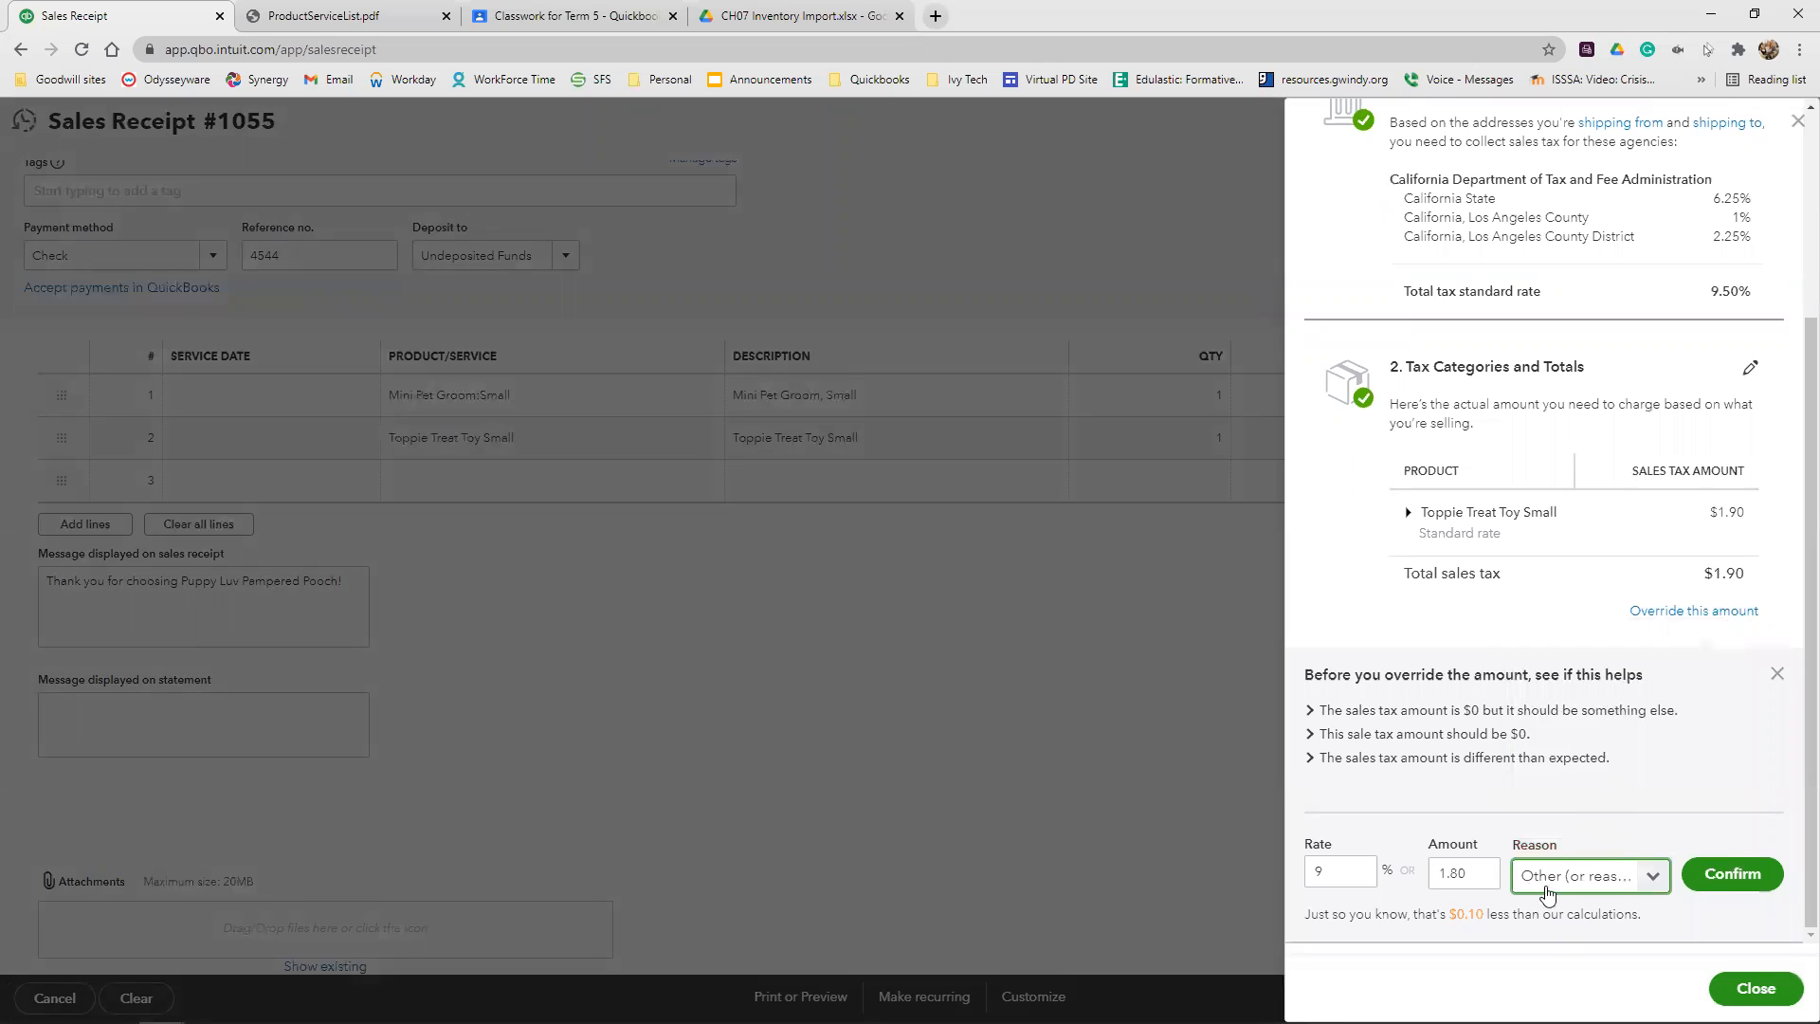
pyautogui.click(1733, 873)
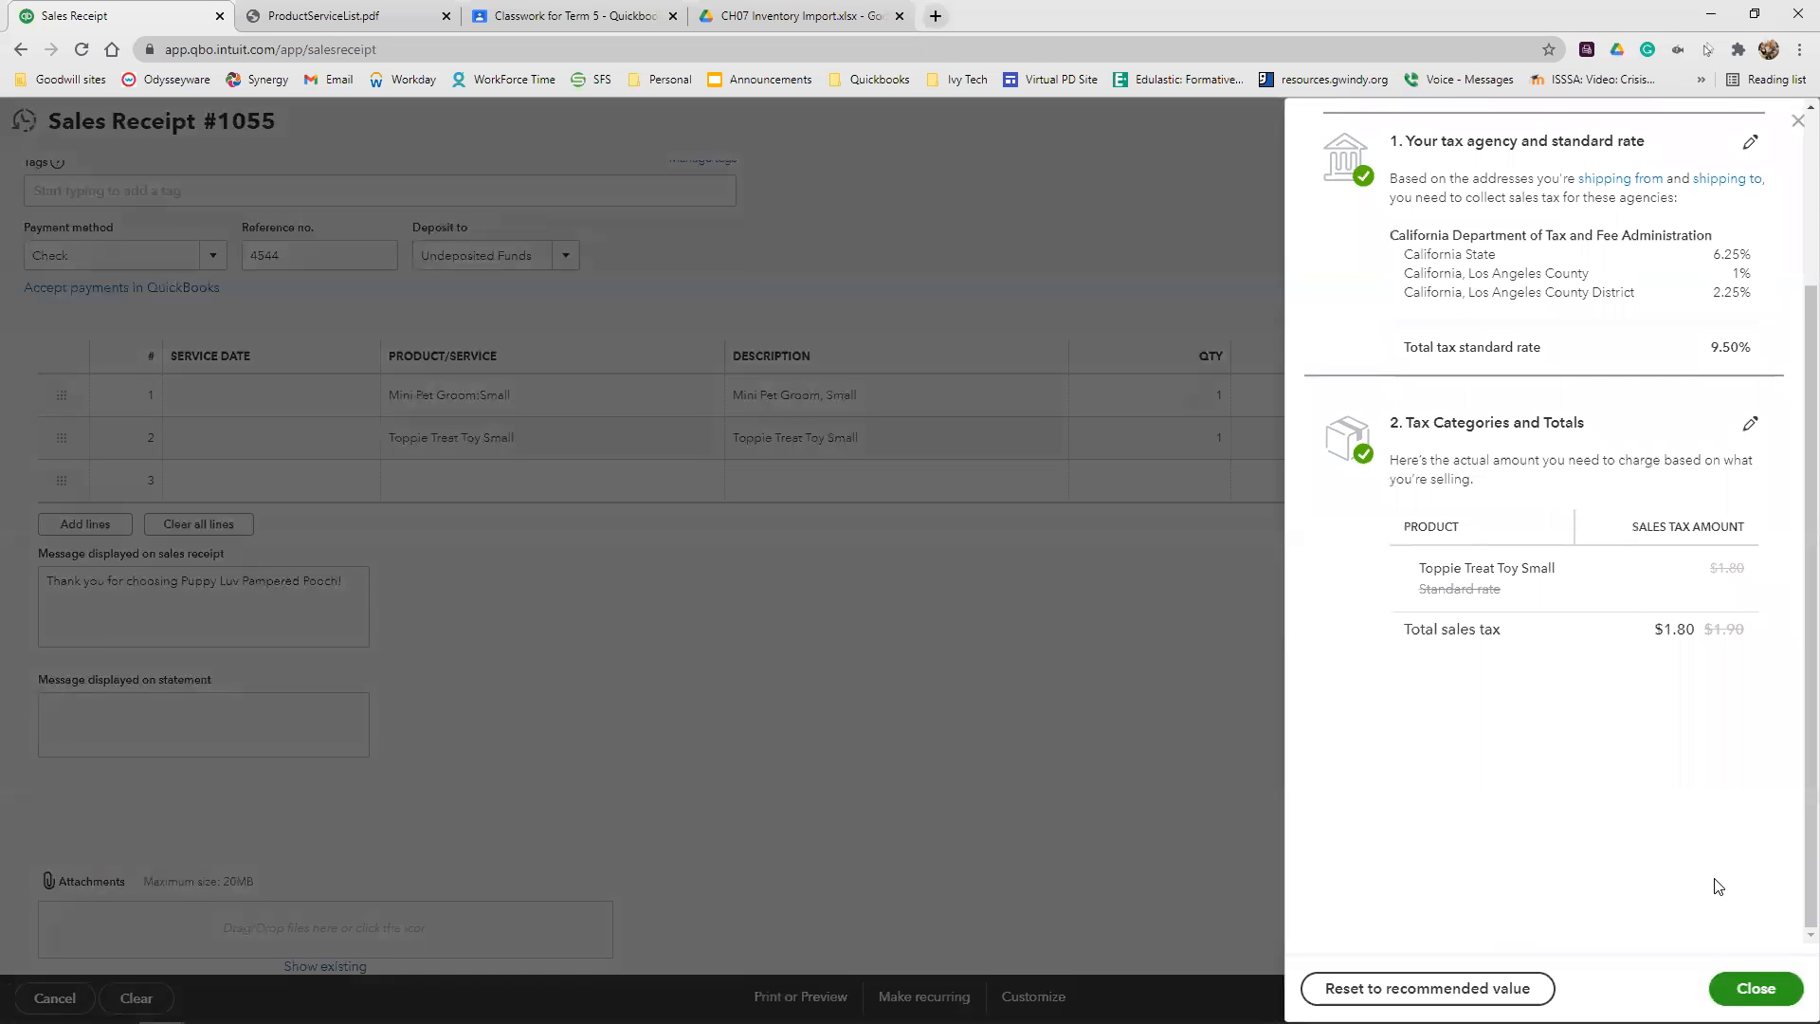
pyautogui.click(1754, 988)
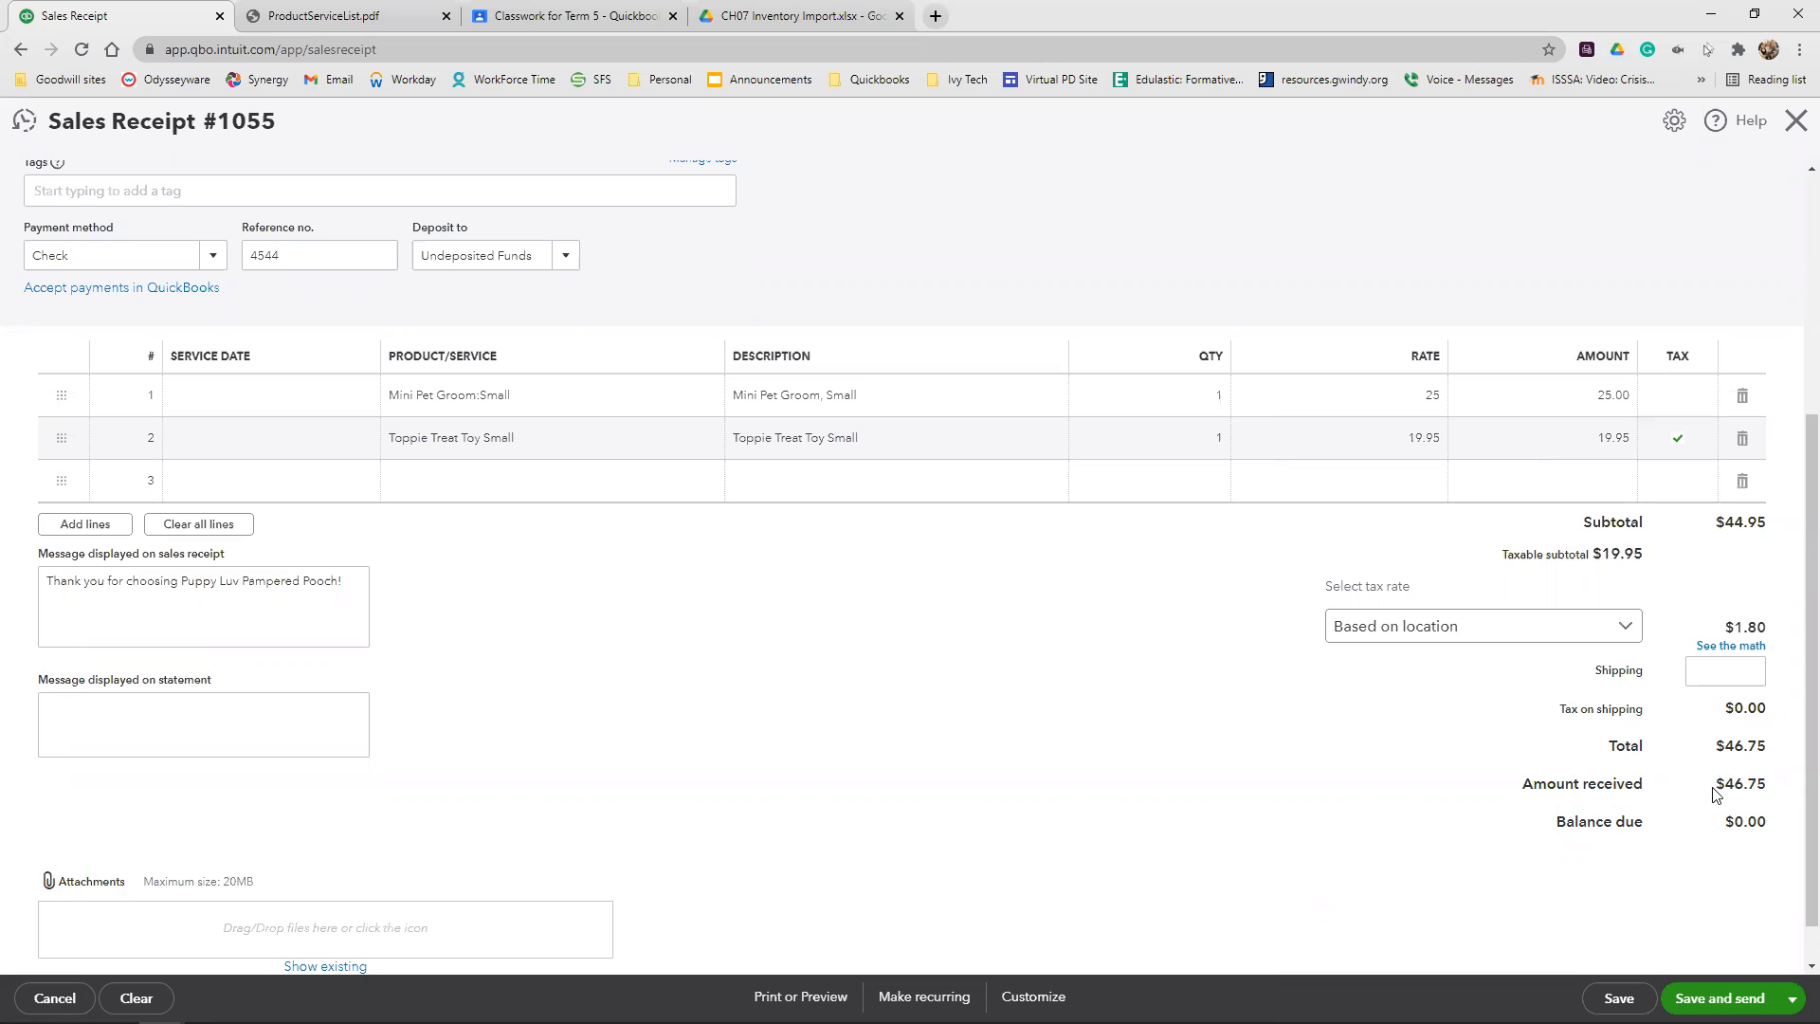
# Check the amount received, then save the sales receipt and start a new one
pyautogui.moveTo(1714, 788); pyautogui.dragTo(1776, 788)
pyautogui.click(1752, 792)
pyautogui.scroll(4, 1692, 773)
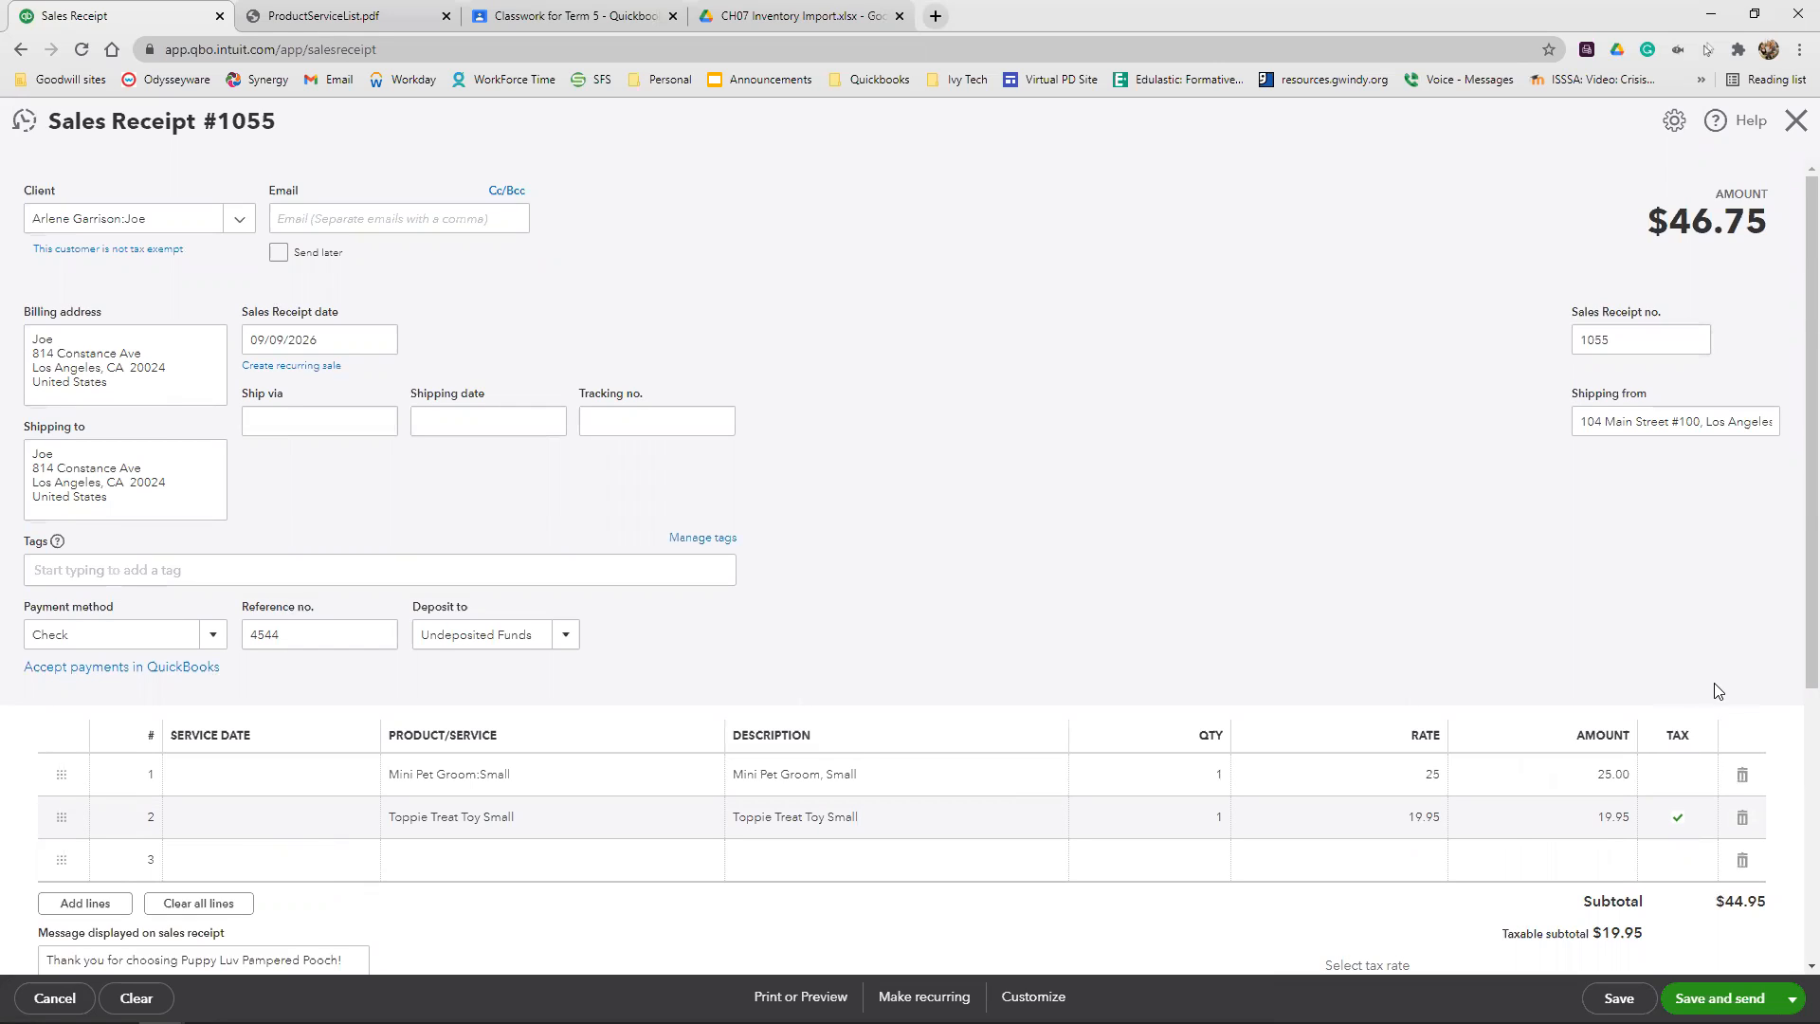
pyautogui.click(1793, 998)
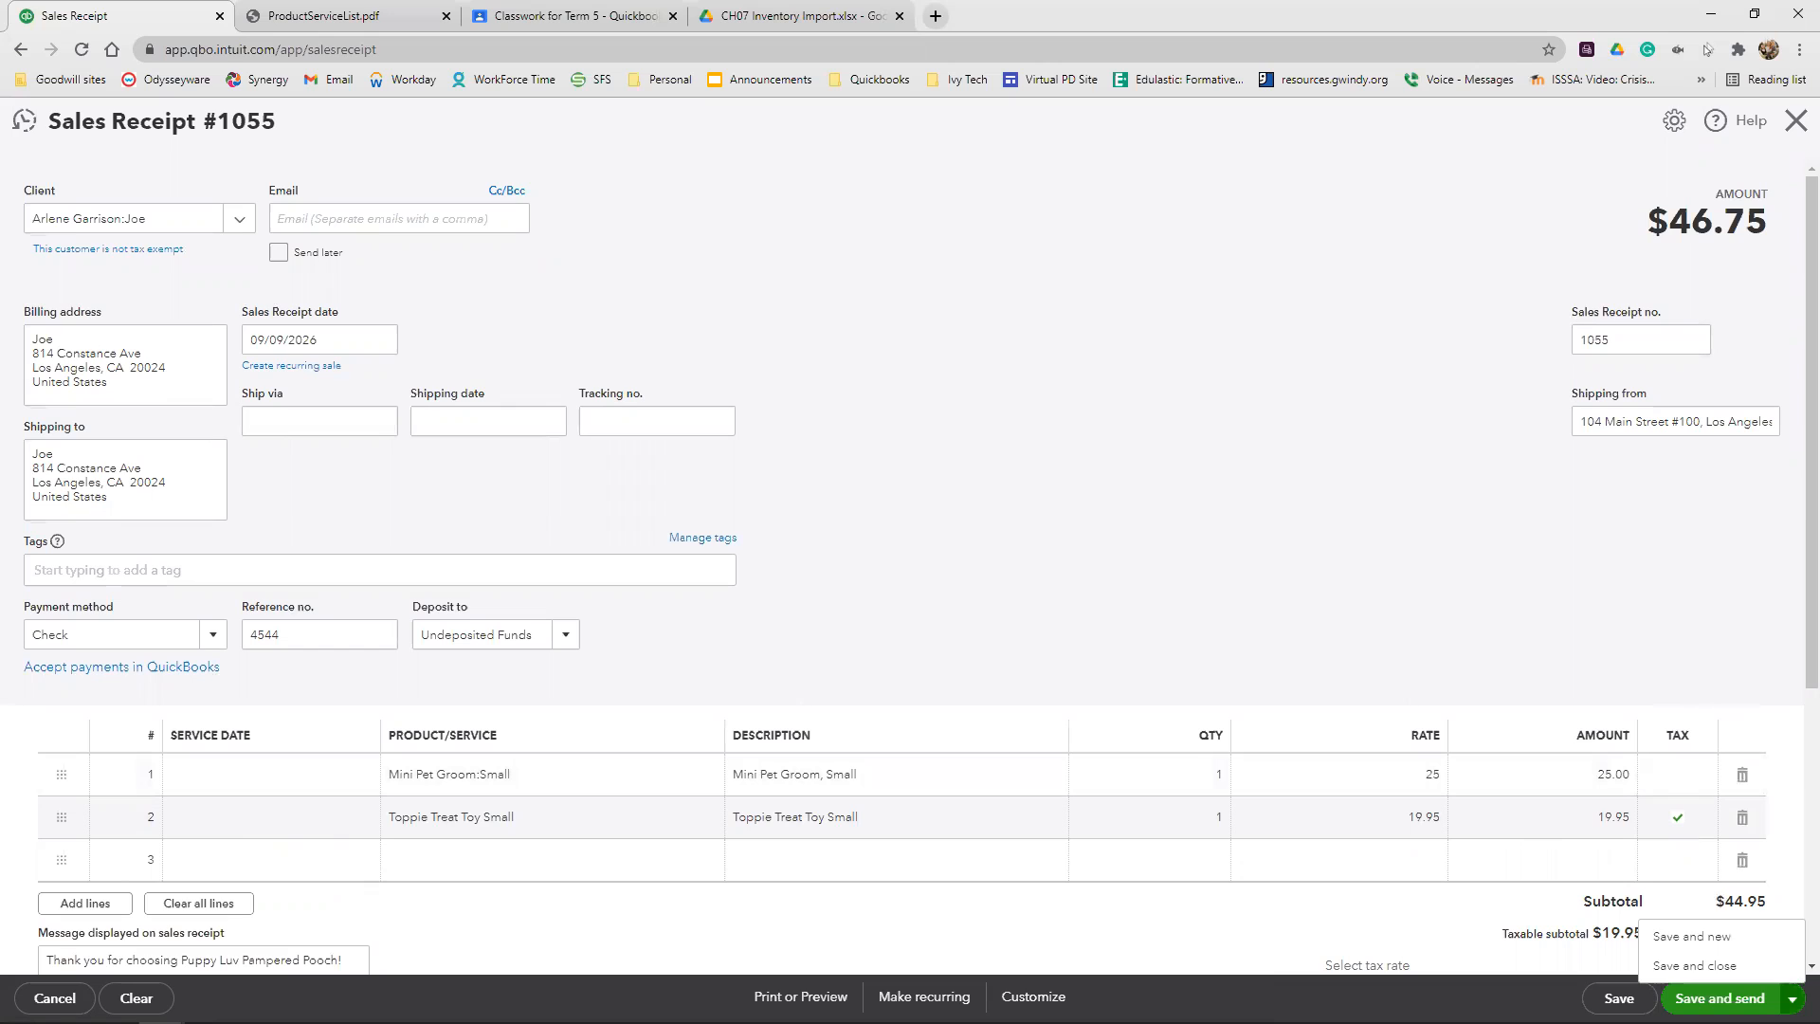
pyautogui.click(1749, 949)
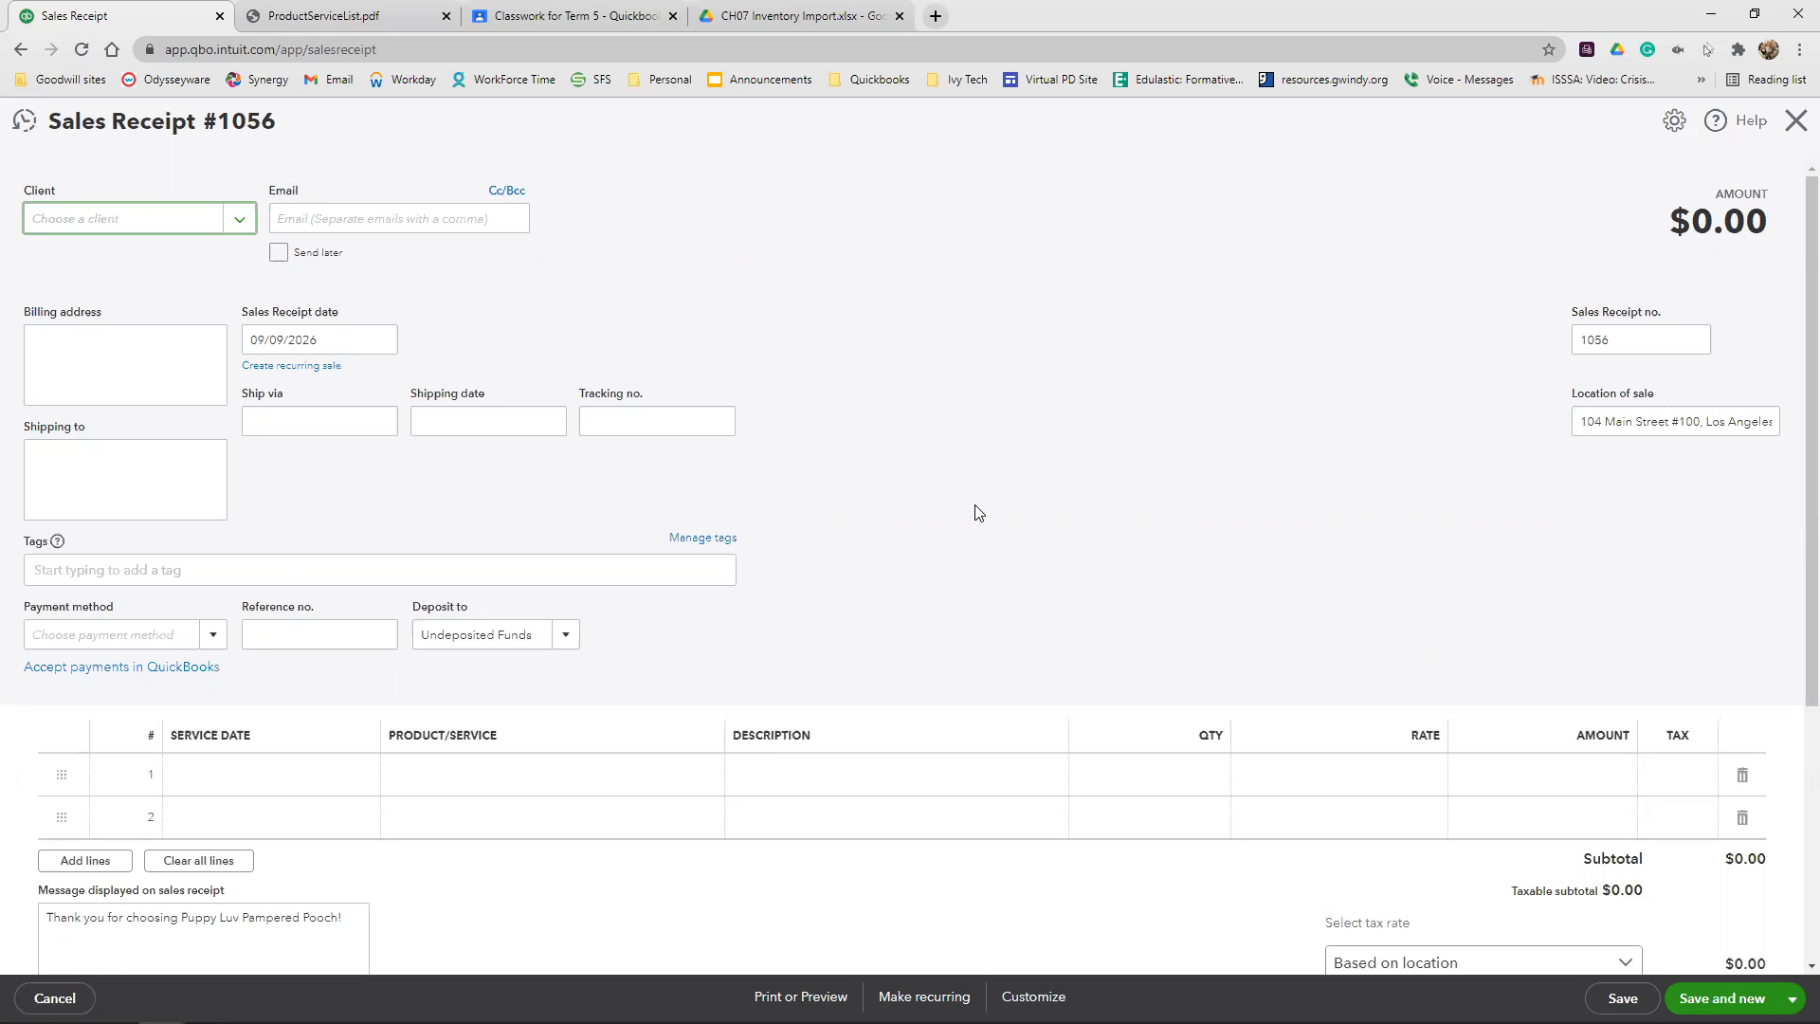
# Choose the required pet sub-client as the client of the second sales receipt, keeping the date 09/09/2026
pyautogui.write('miss')
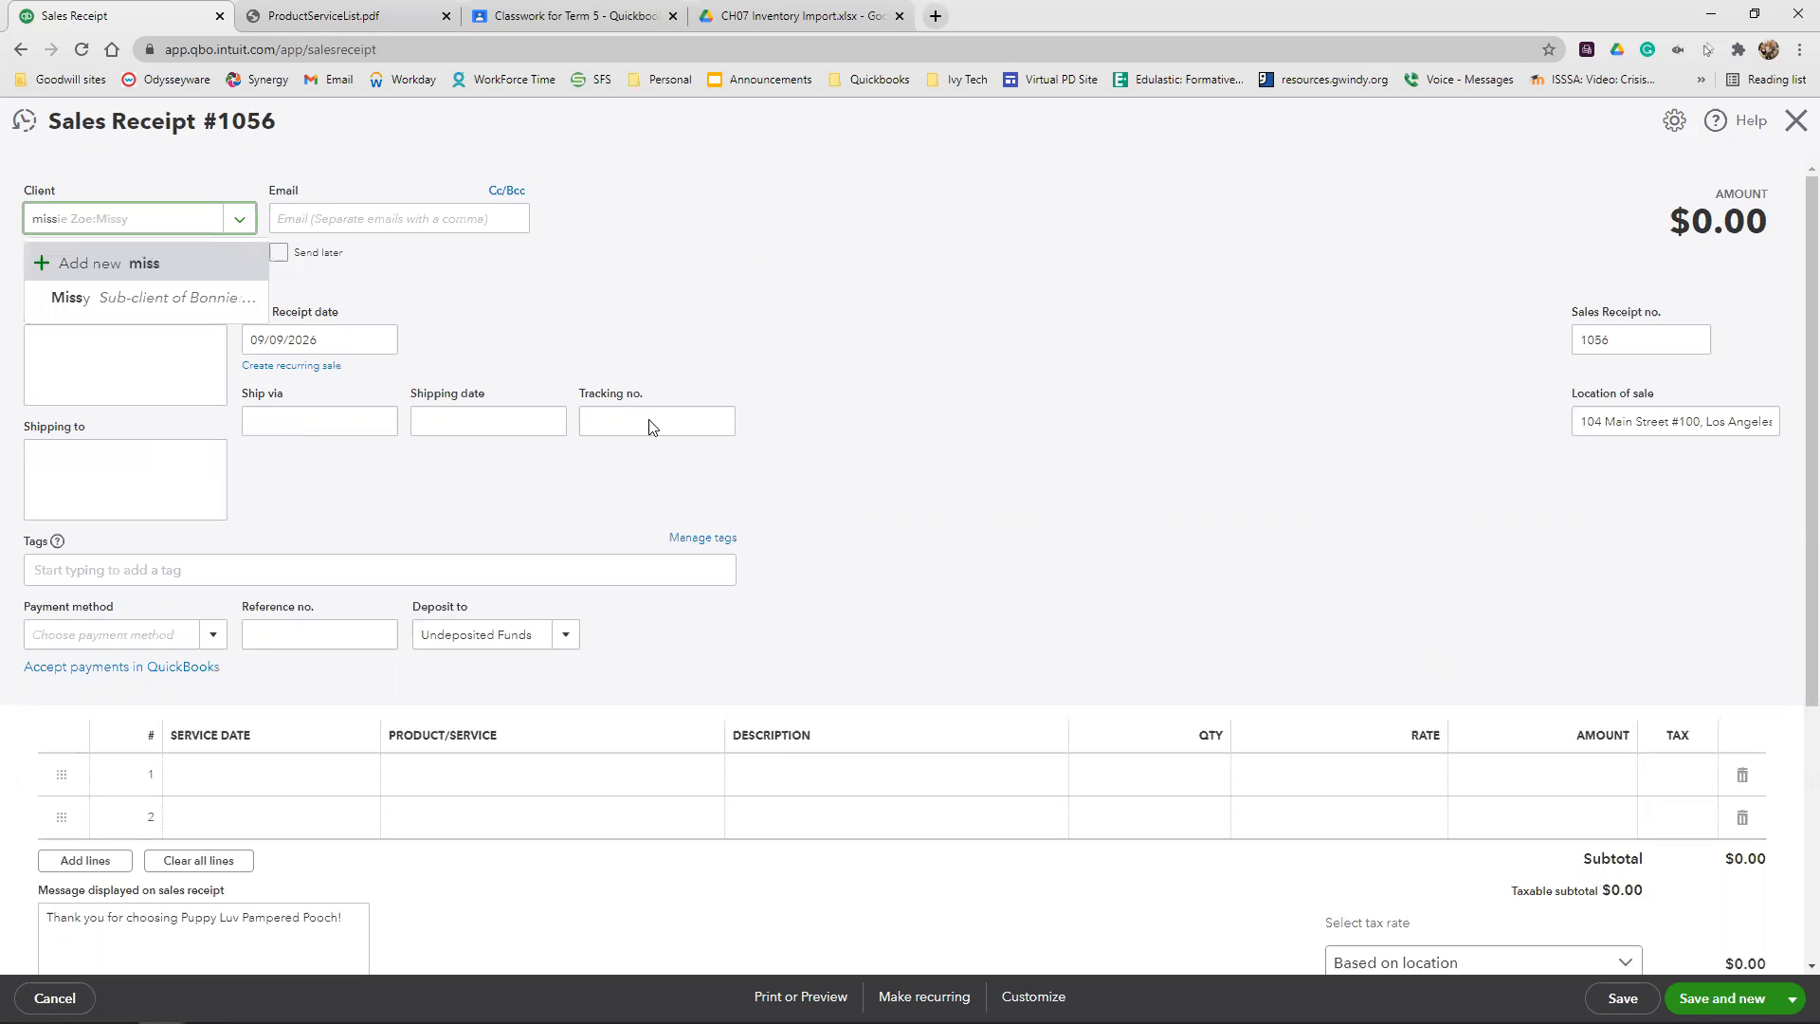
pyautogui.click(147, 299)
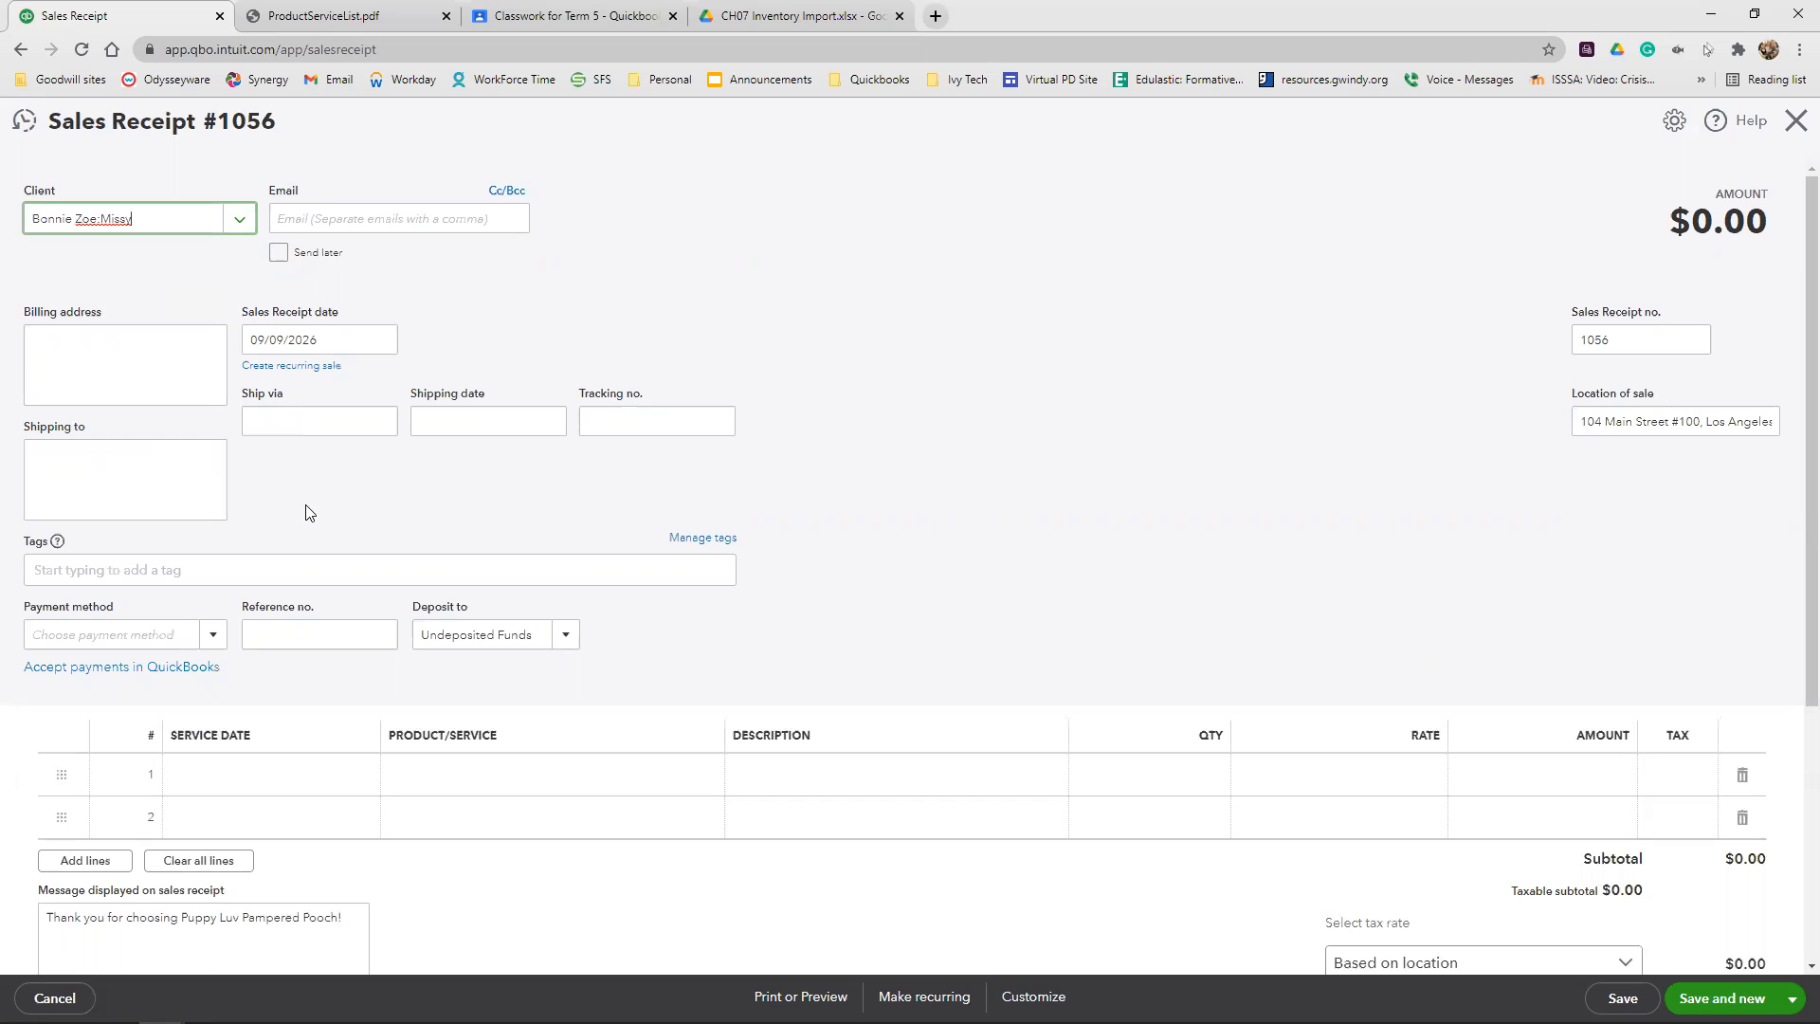
pyautogui.click(326, 341)
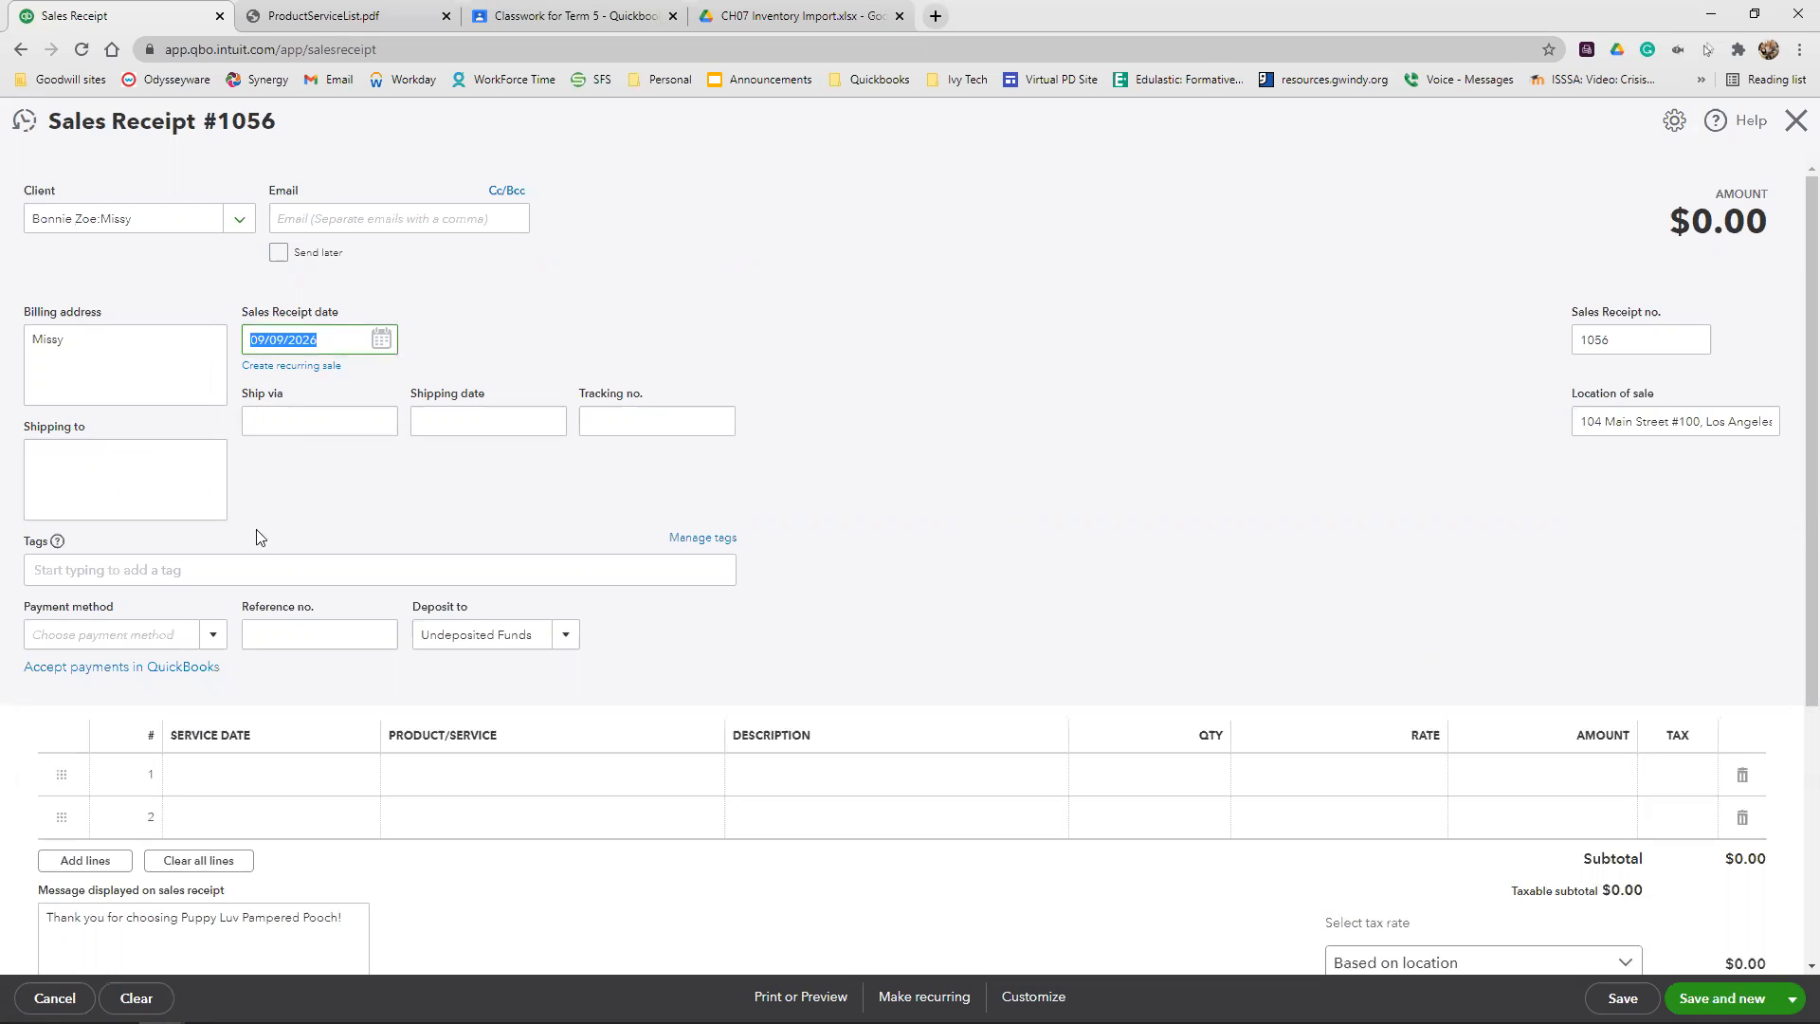
# Set the sales receipt's payment method to Check with reference number 8977
pyautogui.click(129, 631)
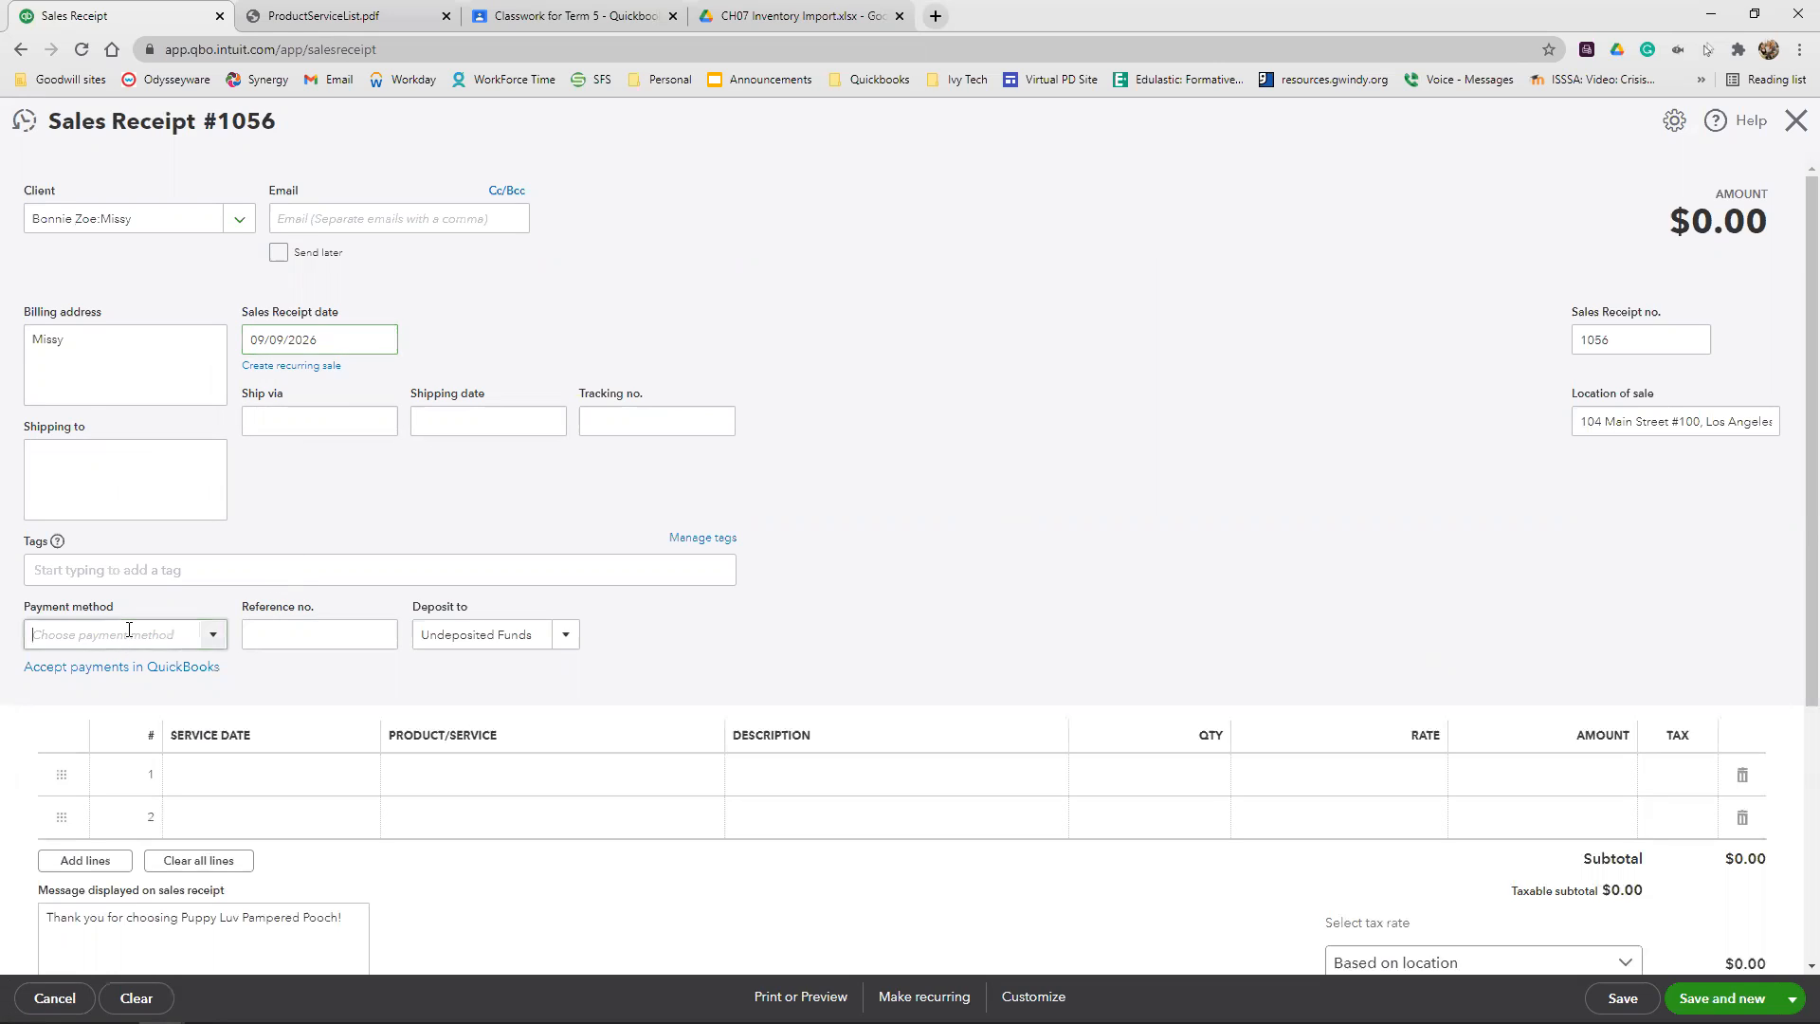
pyautogui.write('che')
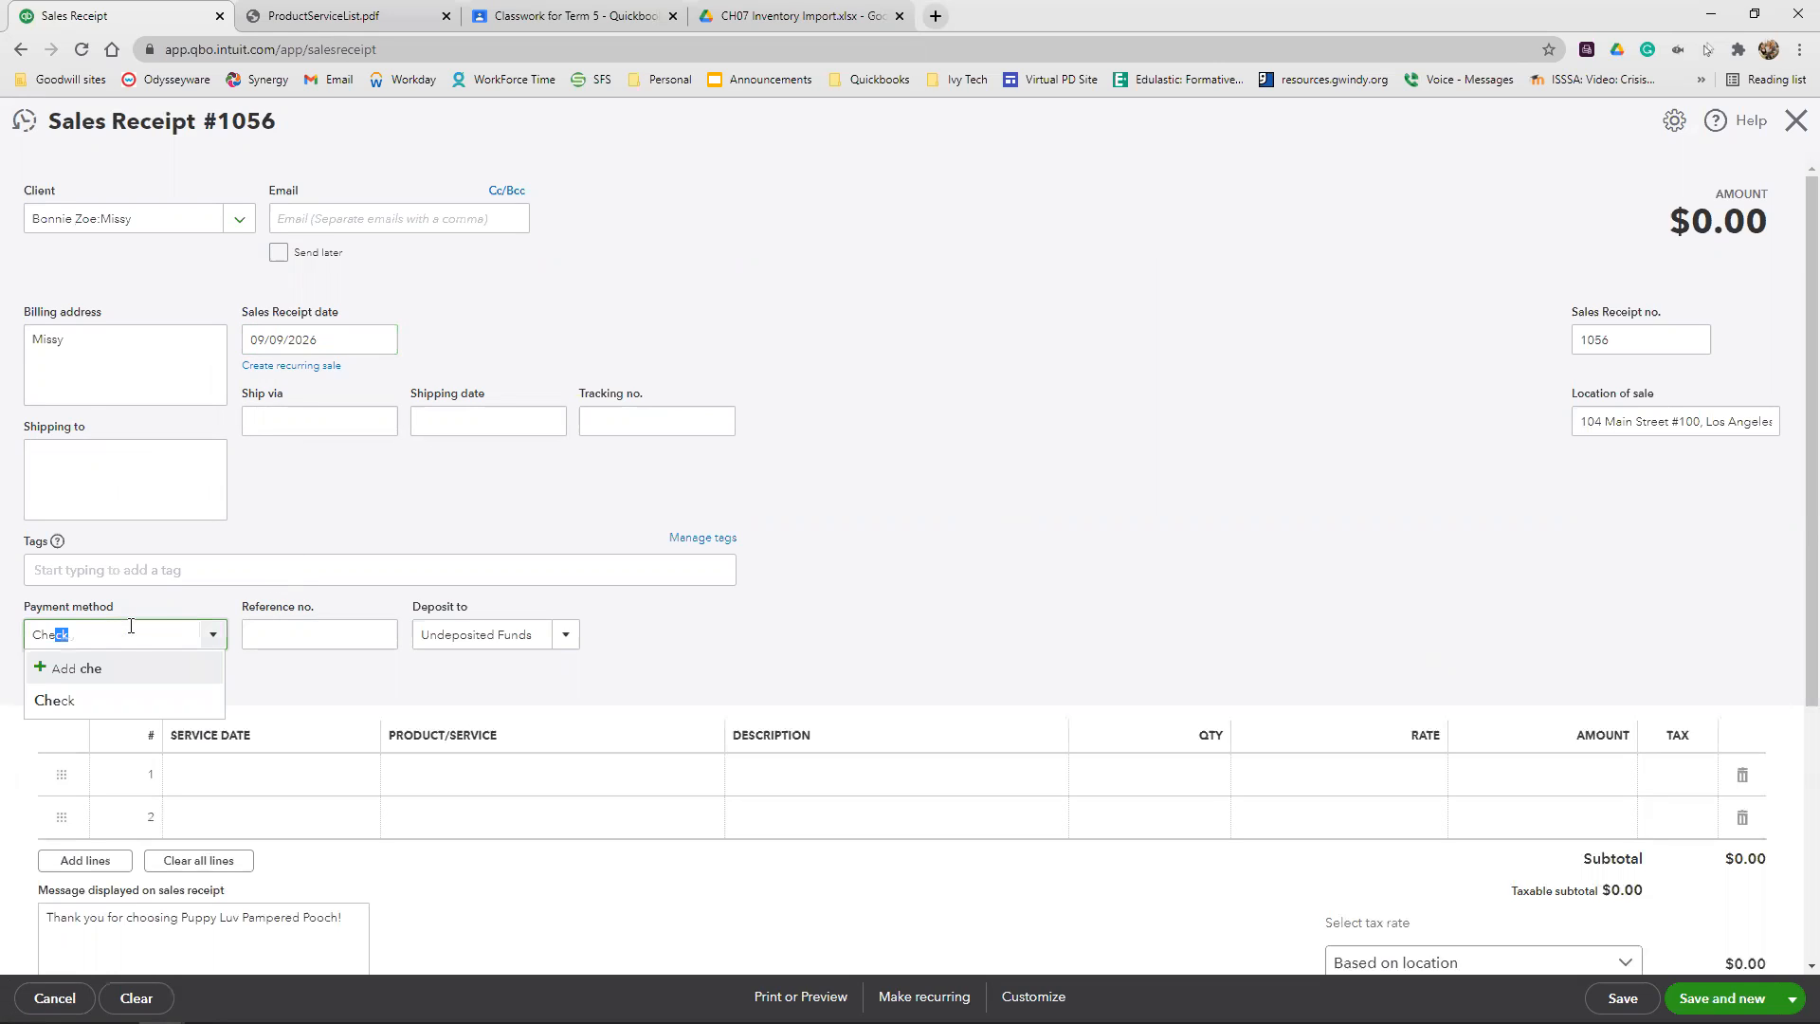
pyautogui.click(57, 699)
pyautogui.click(279, 627)
pyautogui.write('89')
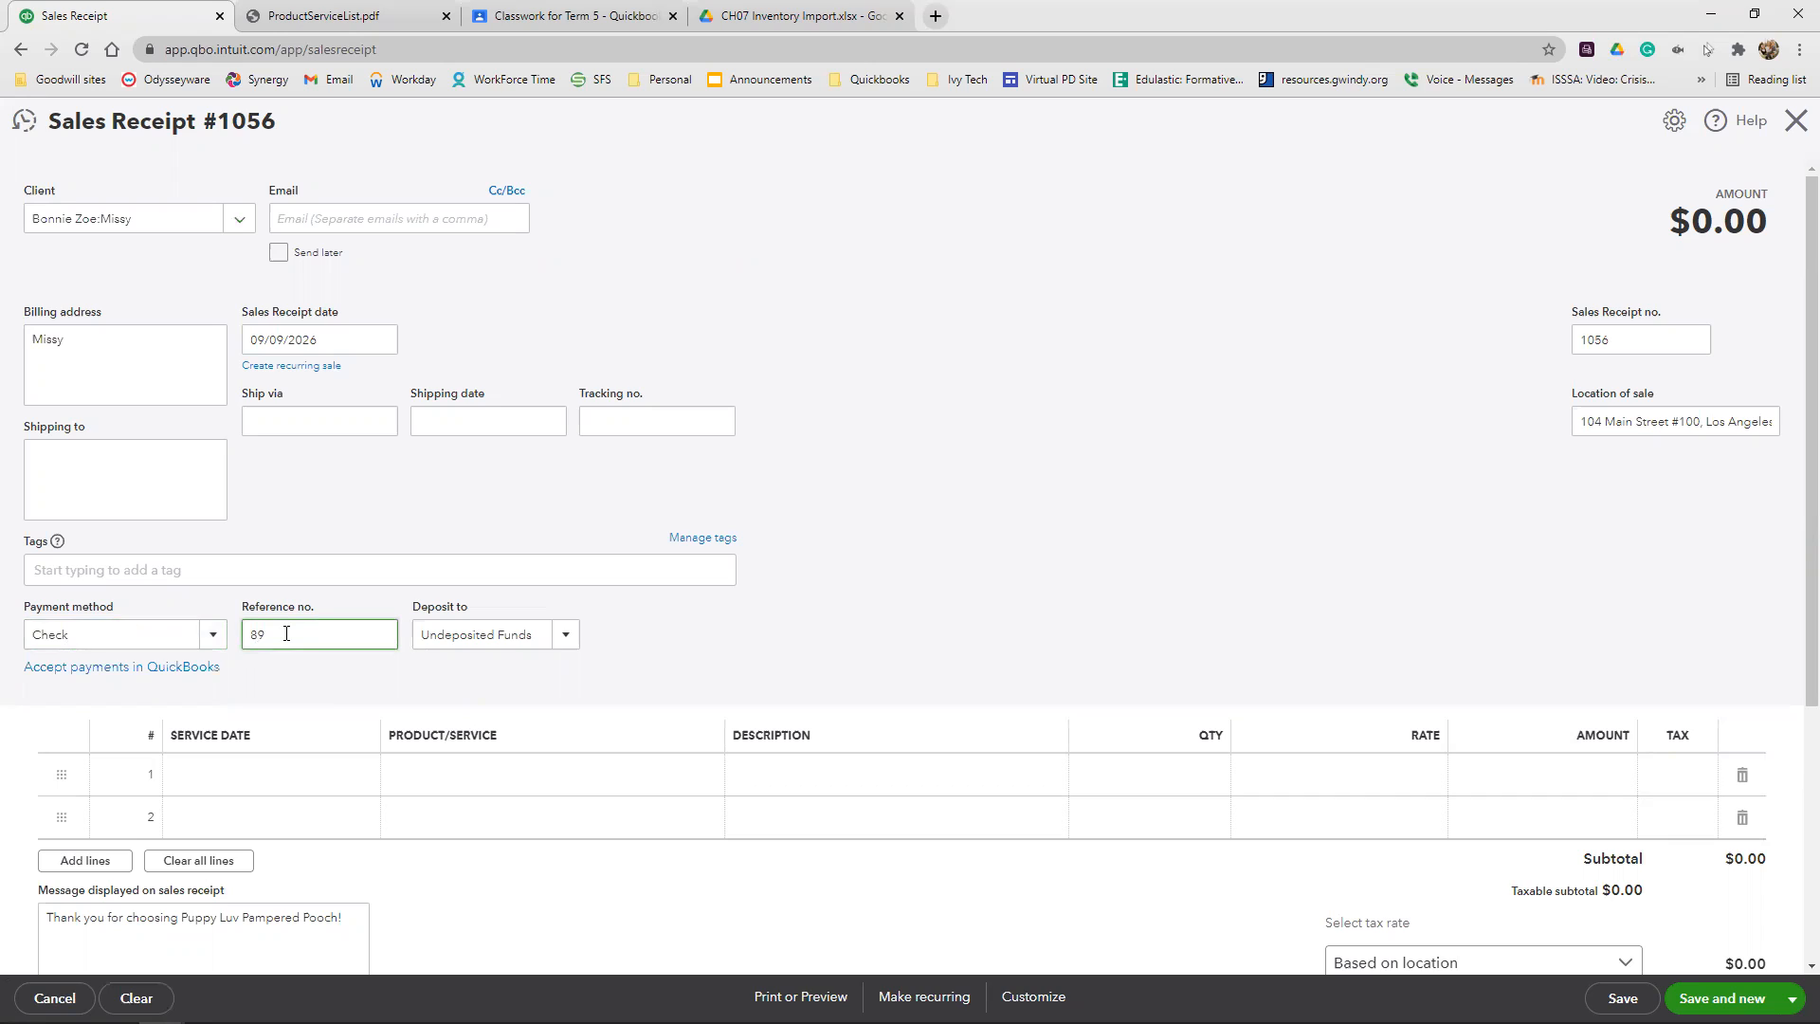
pyautogui.write('77')
# Add the service Full Pet Groom:Small as the first line item of the sales receipt
pyautogui.click(294, 780)
pyautogui.click(432, 771)
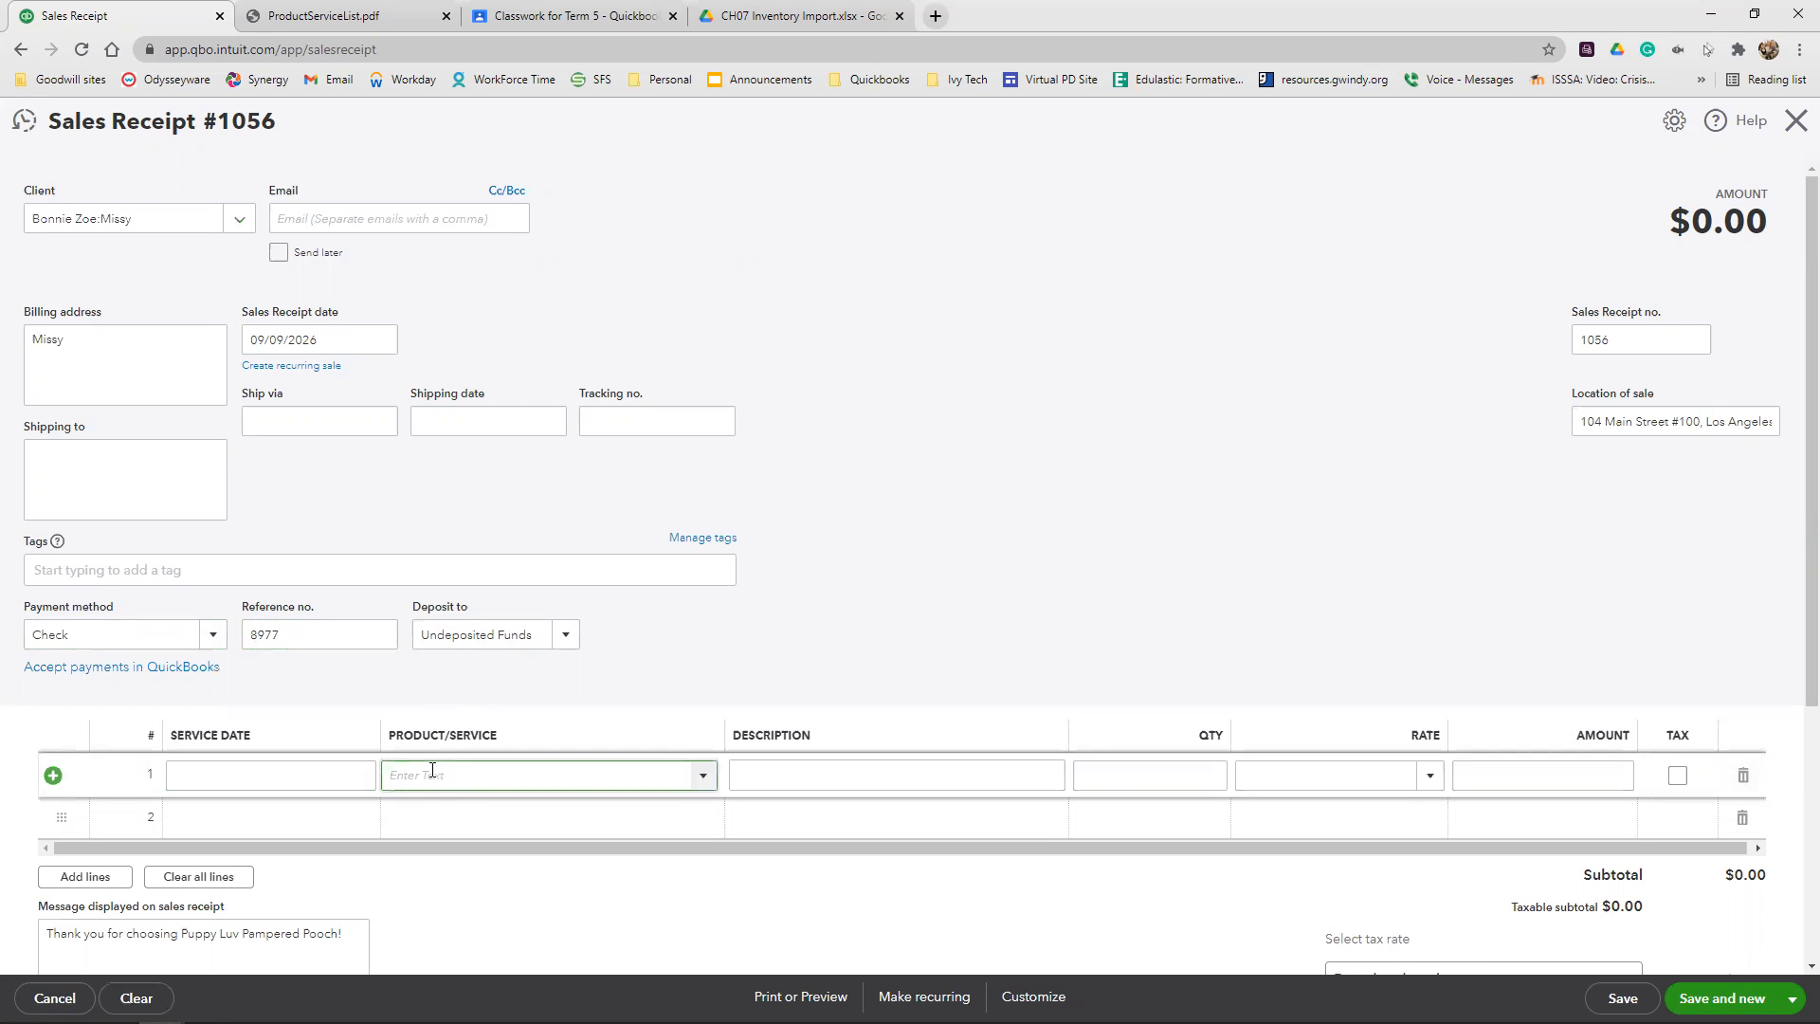
pyautogui.write('Bath and Brush:Small p')
pyautogui.press('BackSpace')
pyautogui.press('BackSpace')
pyautogui.press('BackSpace')
pyautogui.press('BackSpace')
pyautogui.press('BackSpace')
pyautogui.press('BackSpace')
pyautogui.press('BackSpace')
pyautogui.press('BackSpace')
pyautogui.press('BackSpace')
pyautogui.press('BackSpace')
pyautogui.press('BackSpace')
pyautogui.press('BackSpace')
pyautogui.press('BackSpace')
pyautogui.press('BackSpace')
pyautogui.press('BackSpace')
pyautogui.press('BackSpace')
pyautogui.press('BackSpace')
pyautogui.press('BackSpace')
pyautogui.press('BackSpace')
pyautogui.press('BackSpace')
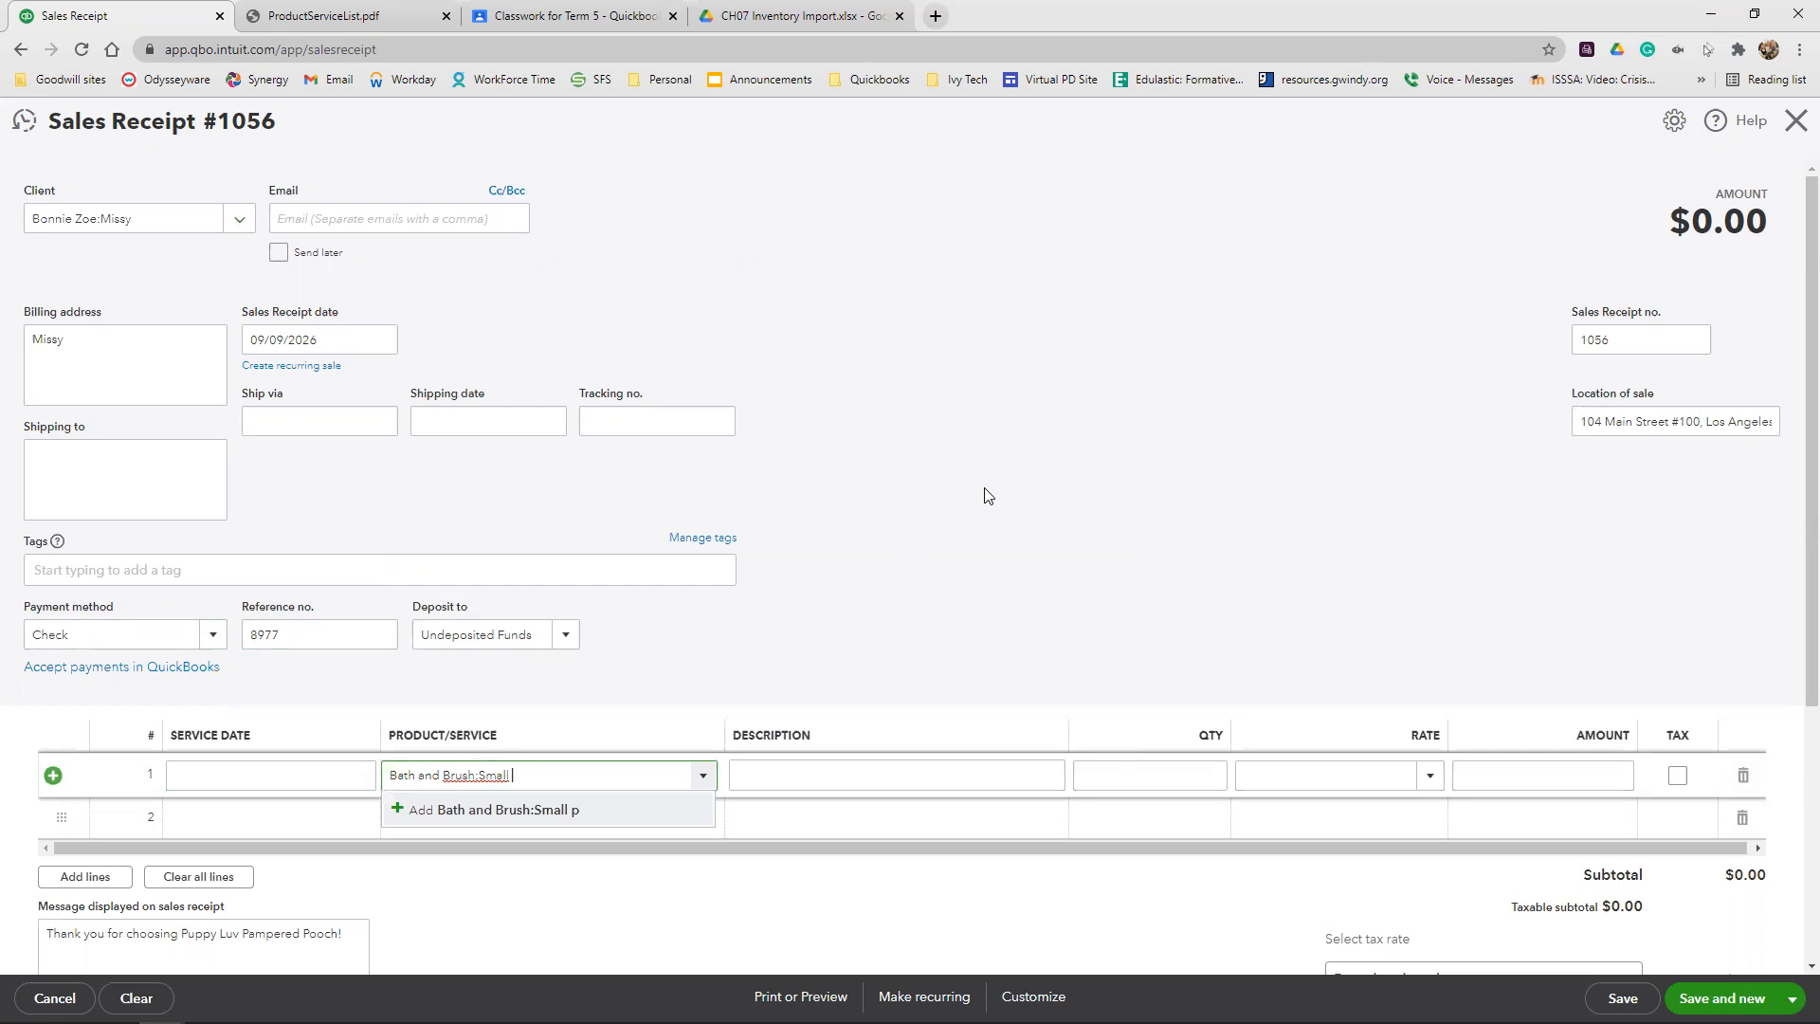
pyautogui.write('pe')
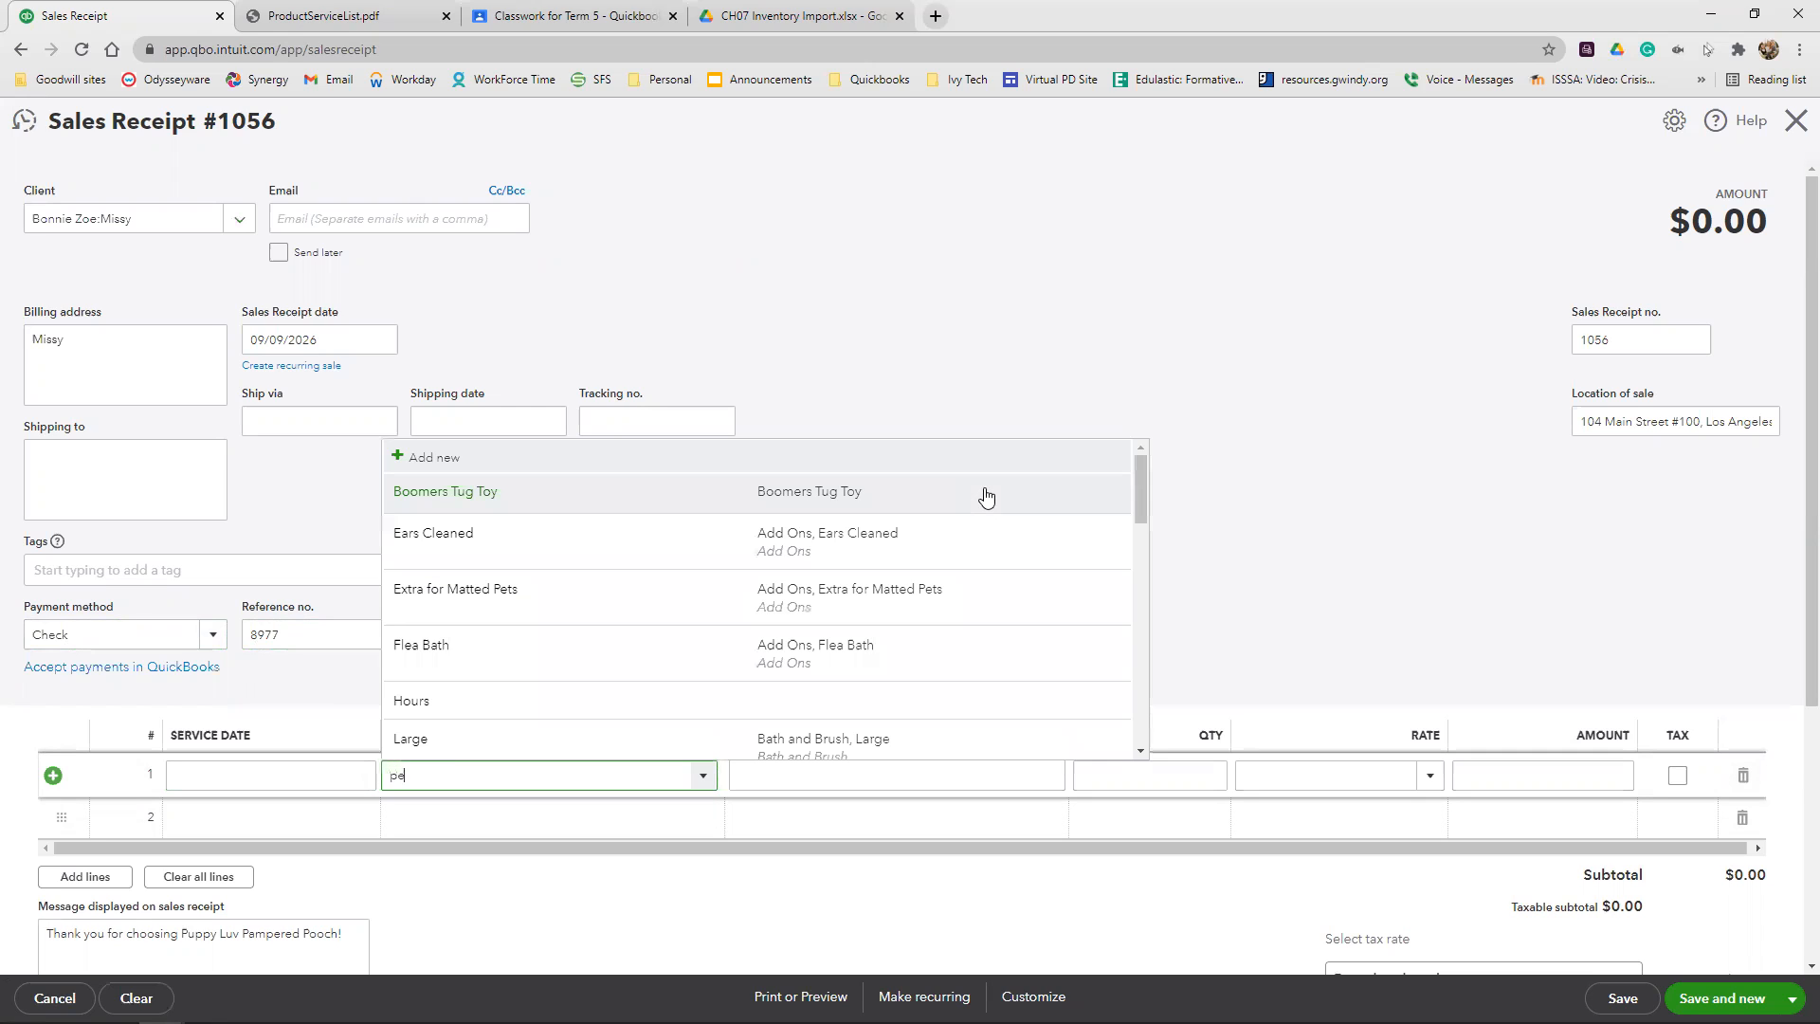
pyautogui.write('t groom')
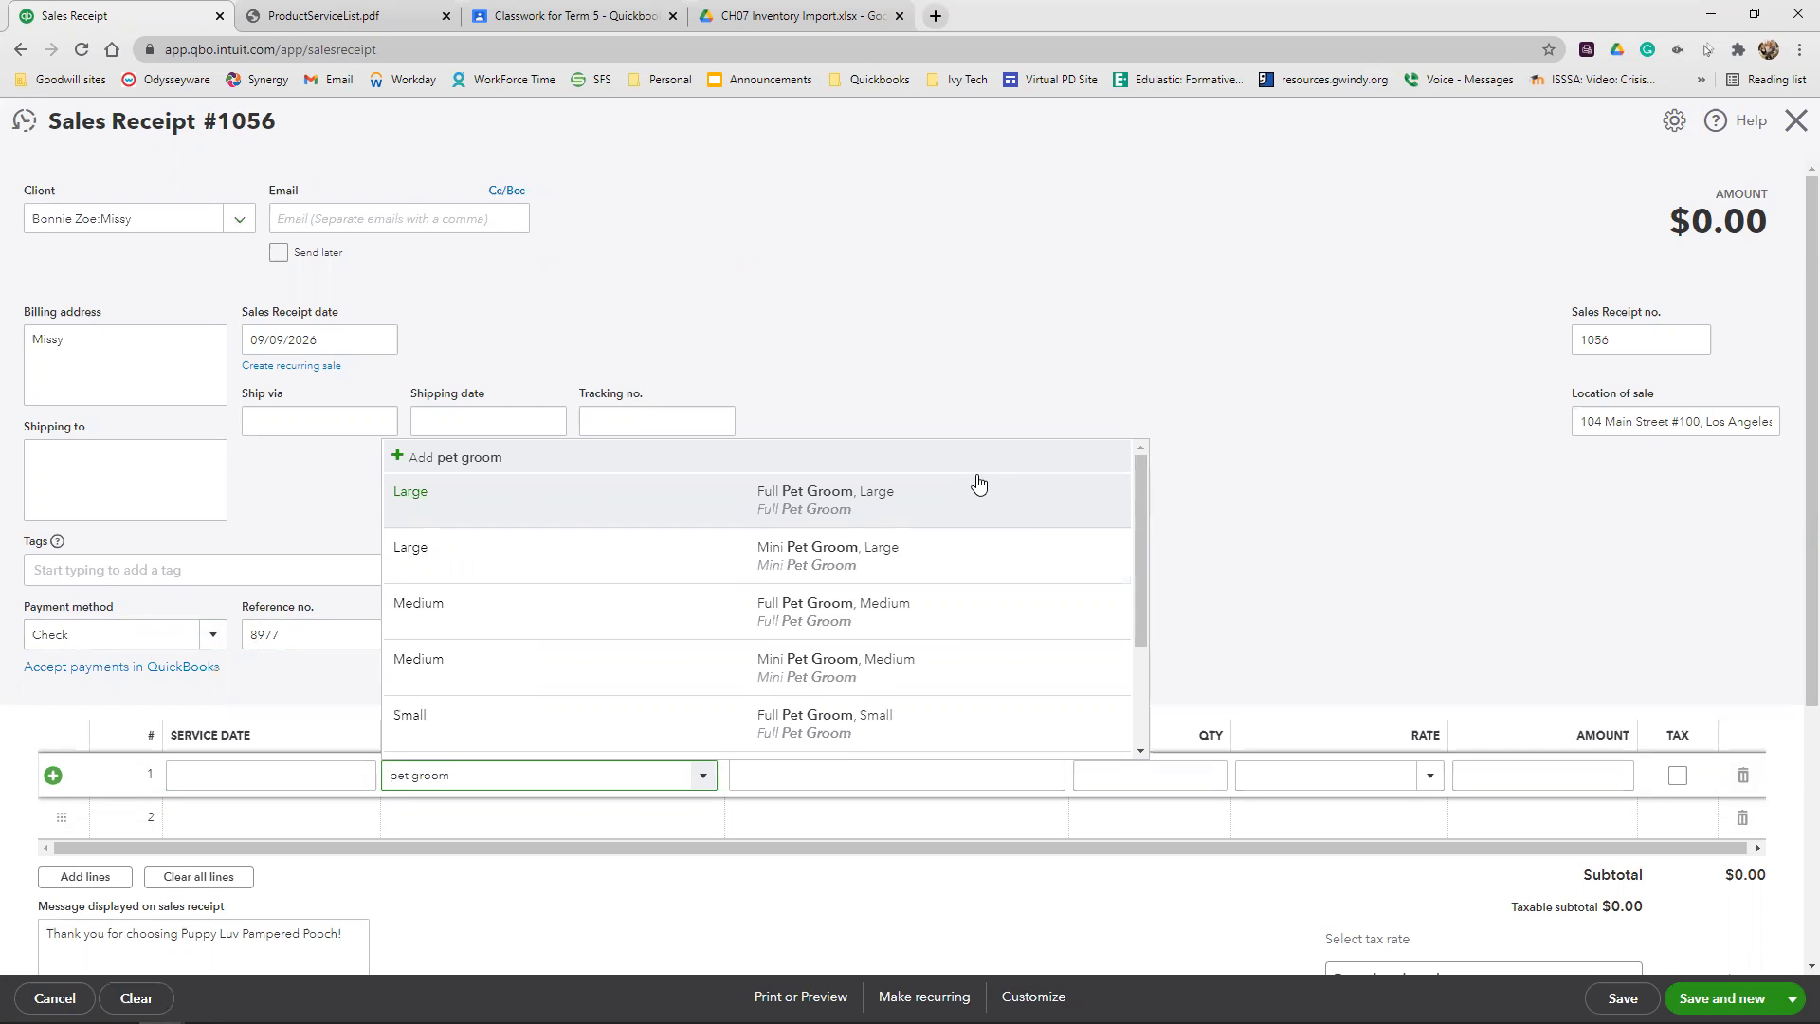
pyautogui.click(942, 723)
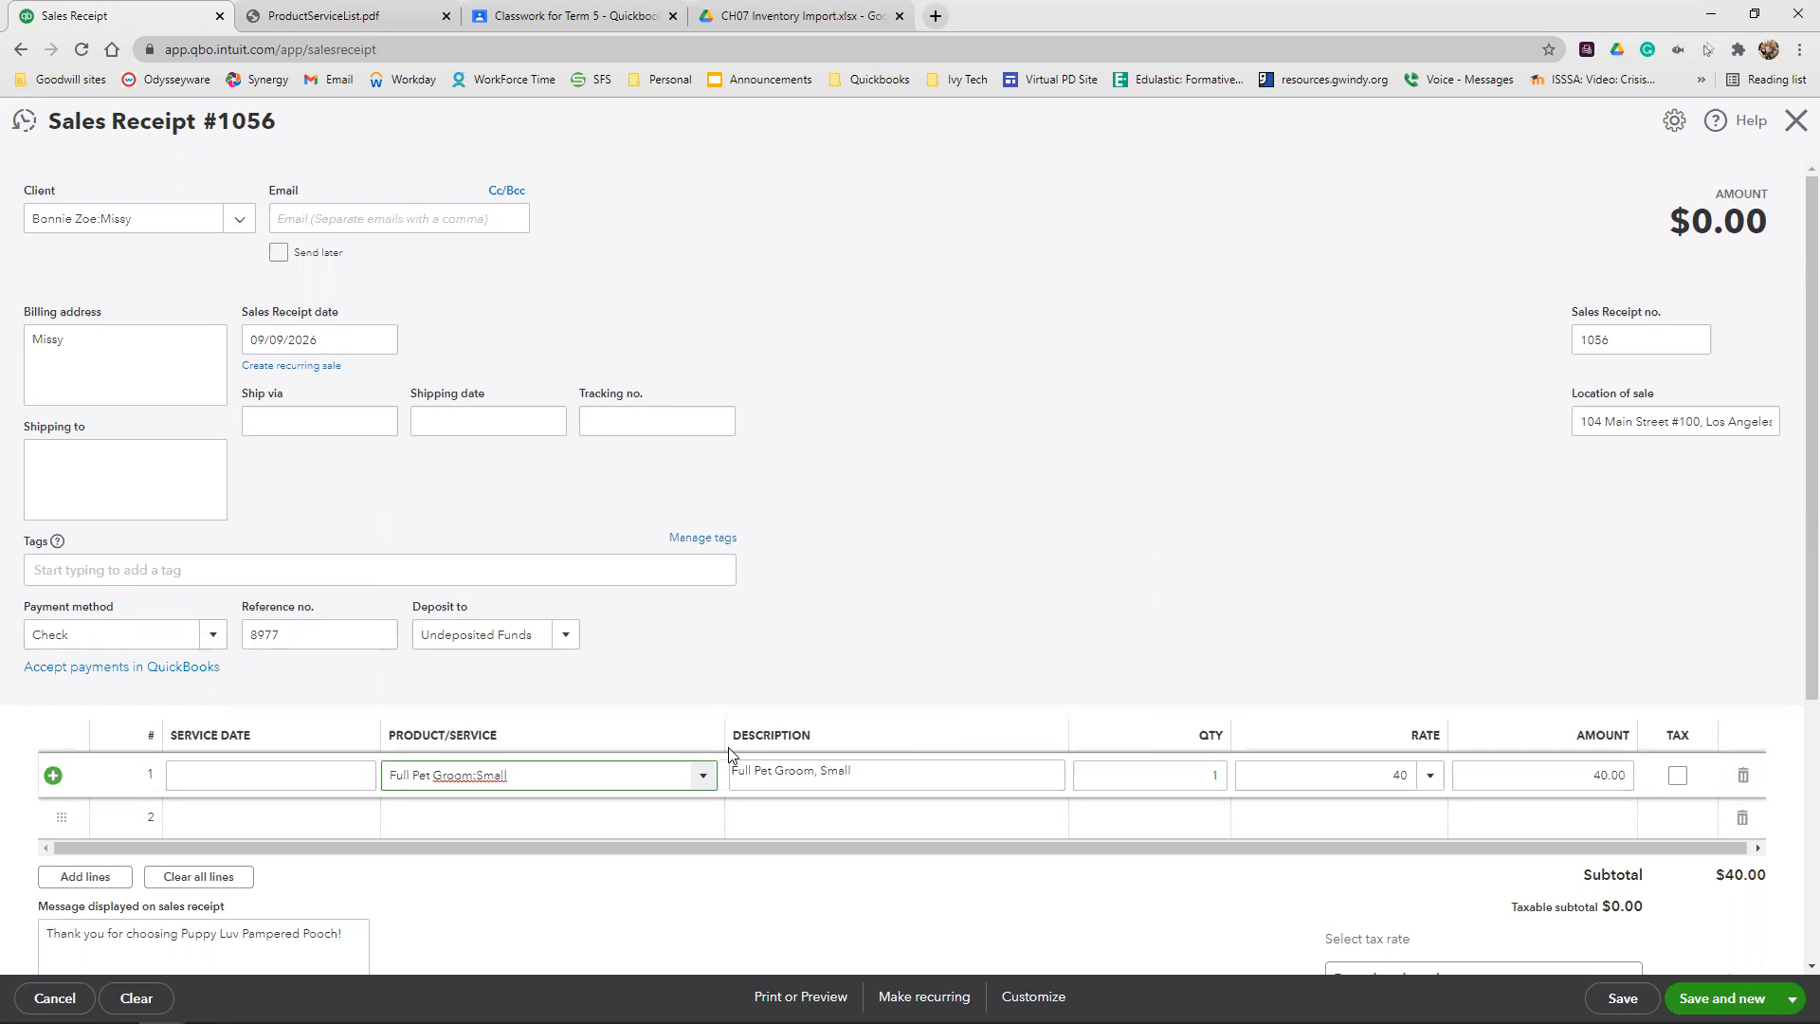
# Add the product Toppie Treat Toy Small as the second line item with a quantity of 3
pyautogui.click(573, 822)
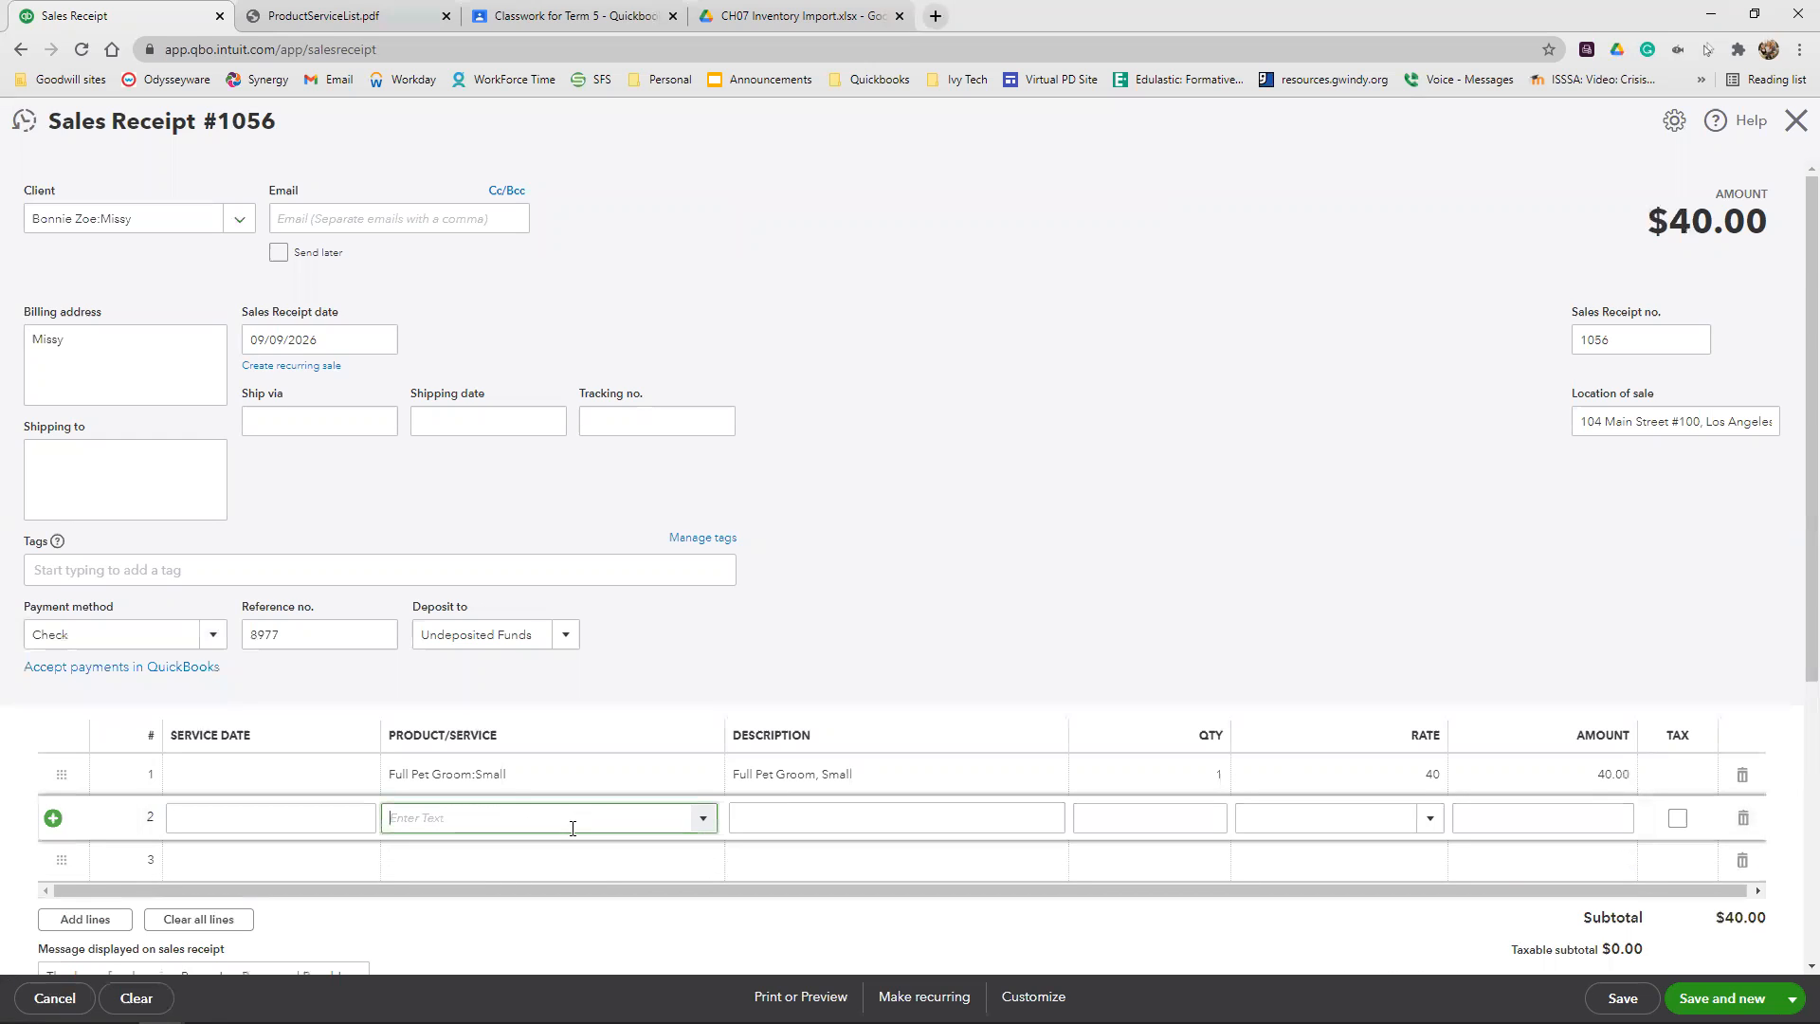
pyautogui.write('tepp')
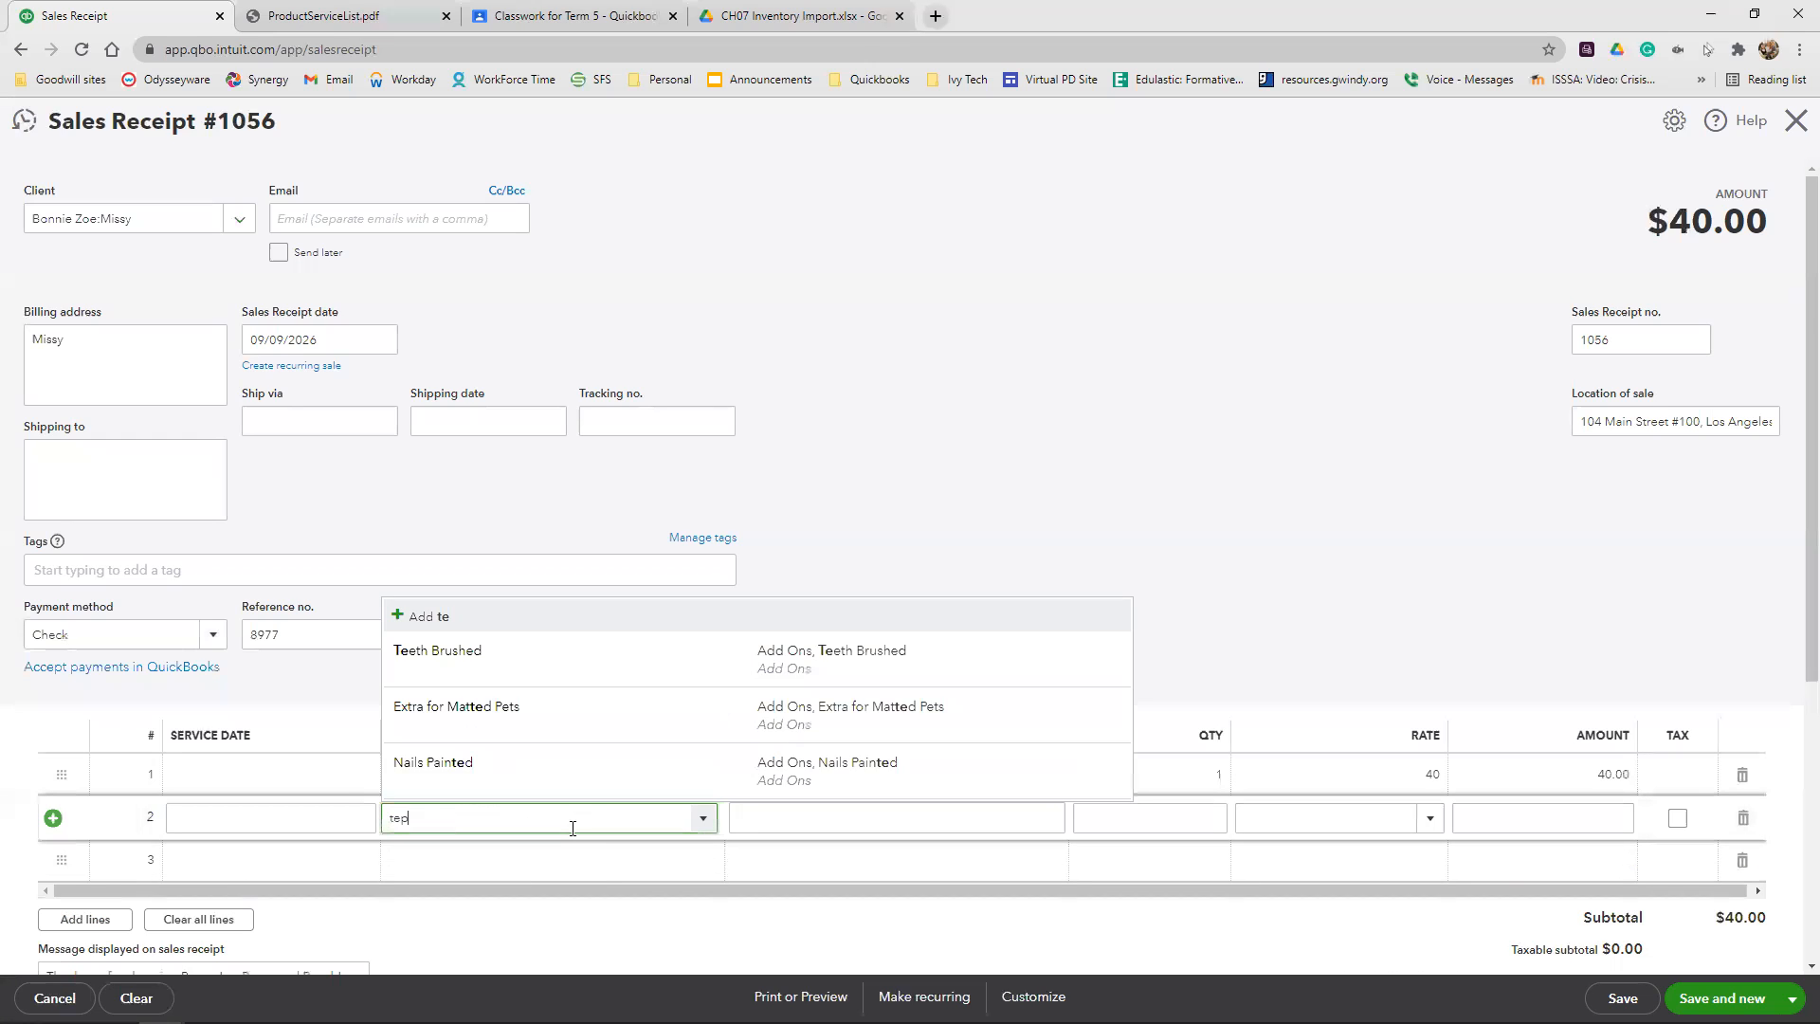
pyautogui.press('BackSpace')
pyautogui.press('BackSpace')
pyautogui.press('BackSpace')
pyautogui.press('BackSpace')
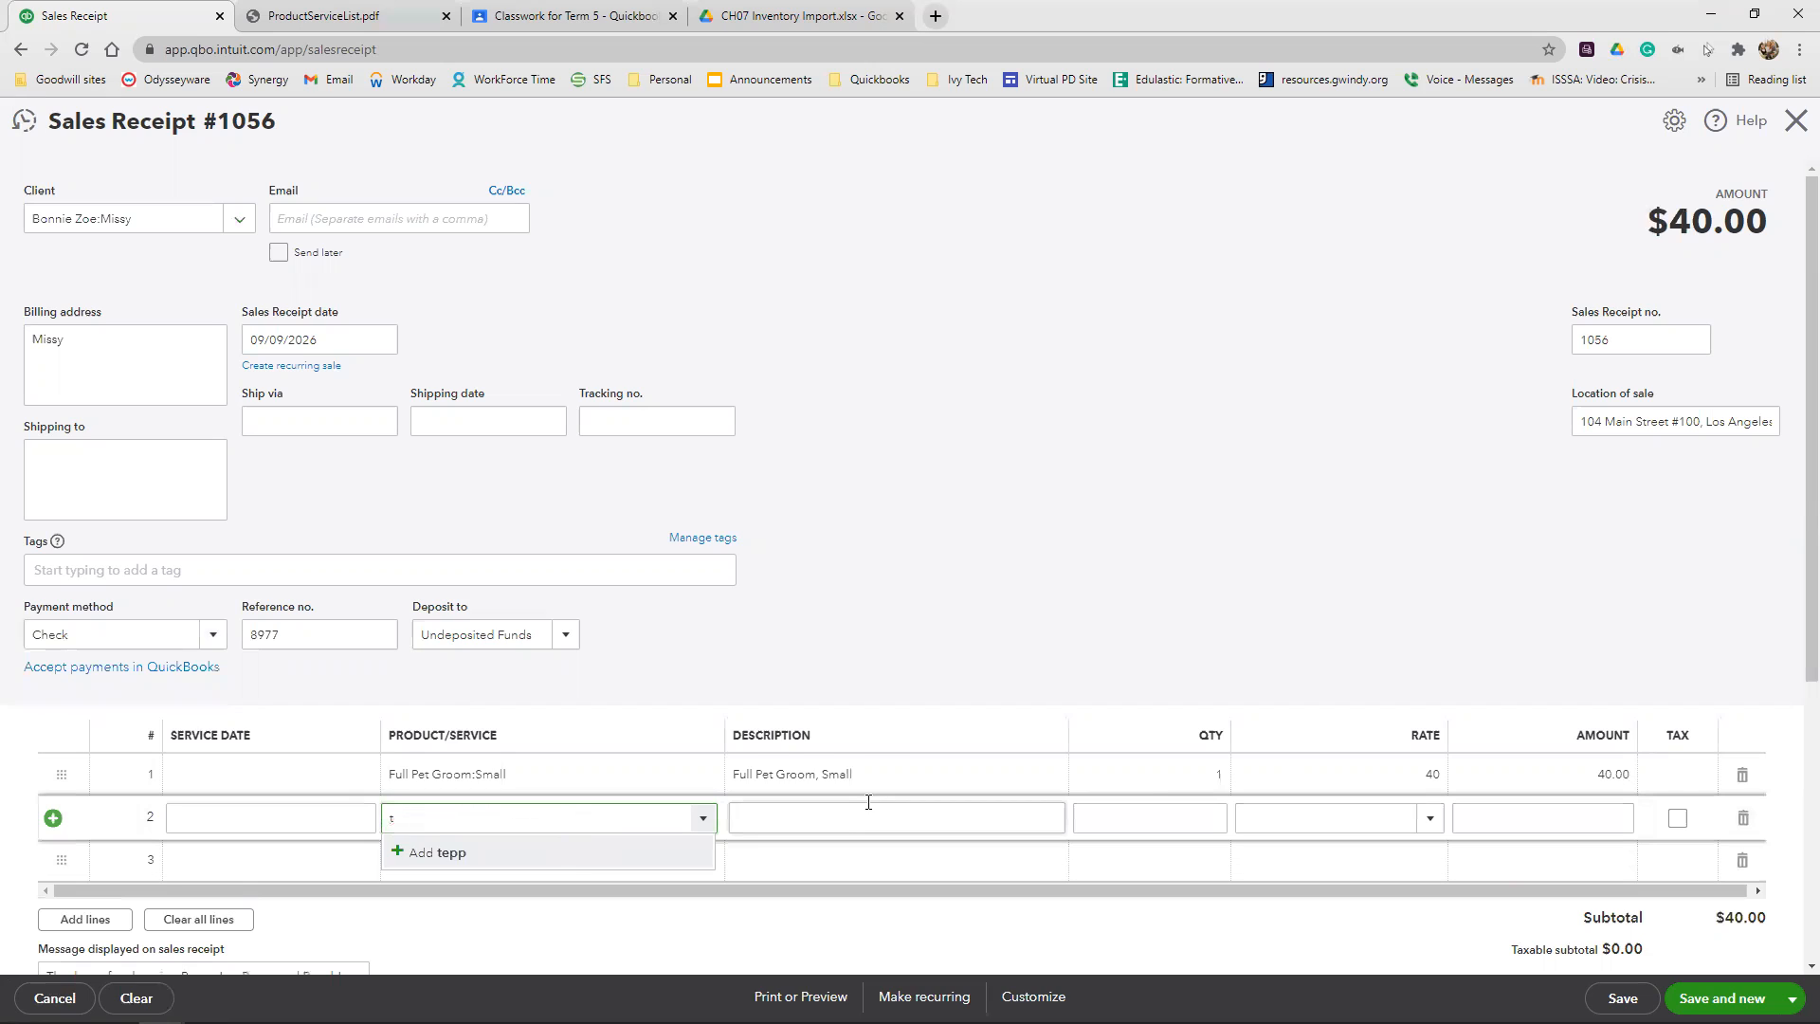
pyautogui.write('topp')
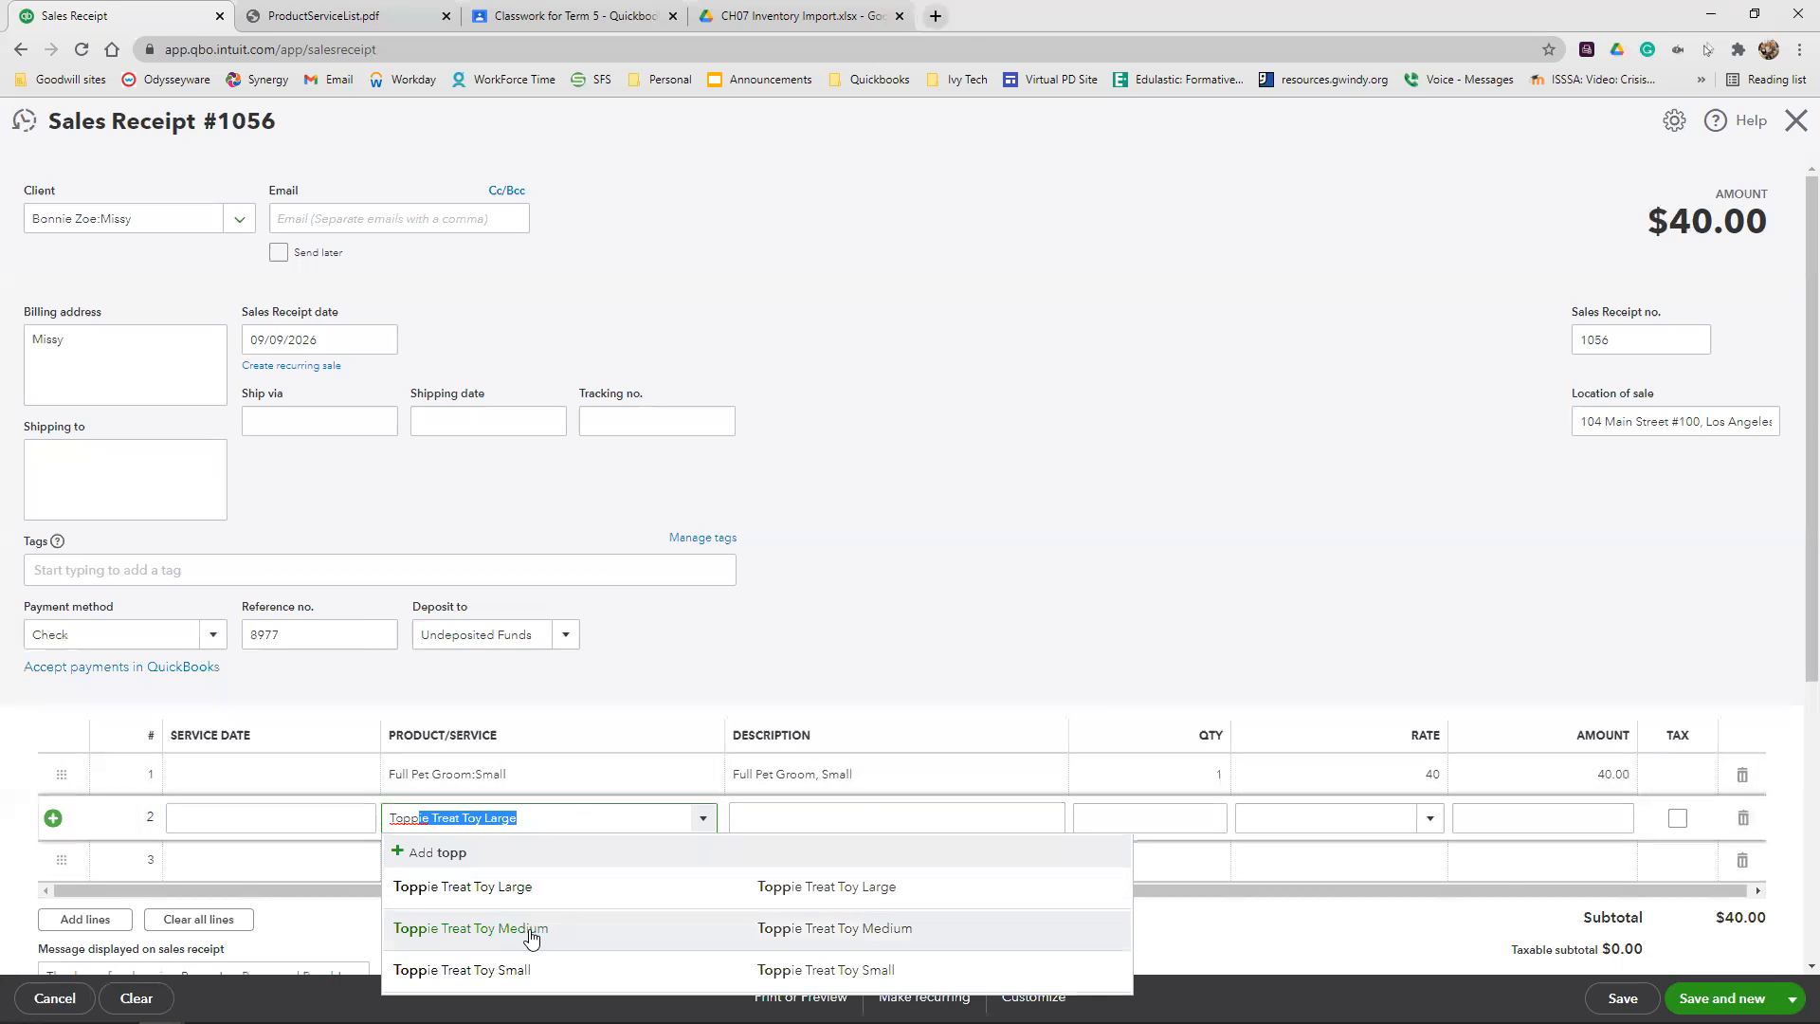
pyautogui.click(528, 967)
pyautogui.click(1150, 813)
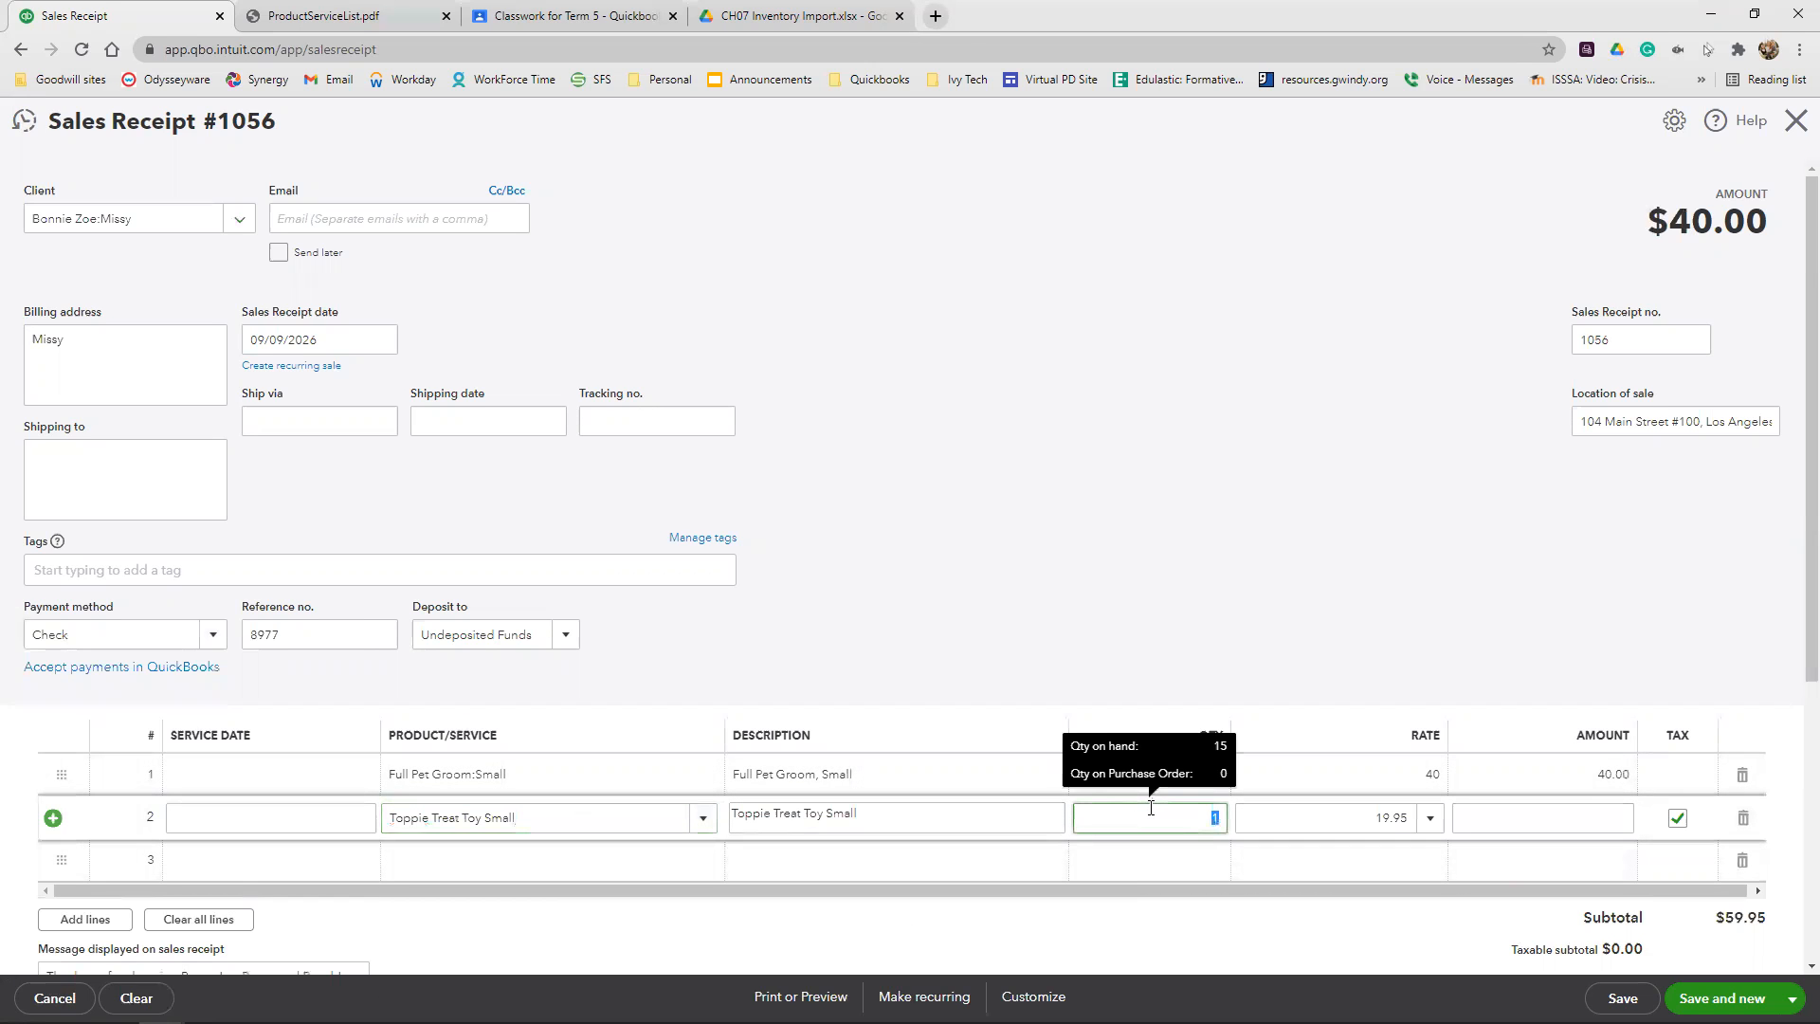
pyautogui.write('3')
pyautogui.click(1245, 581)
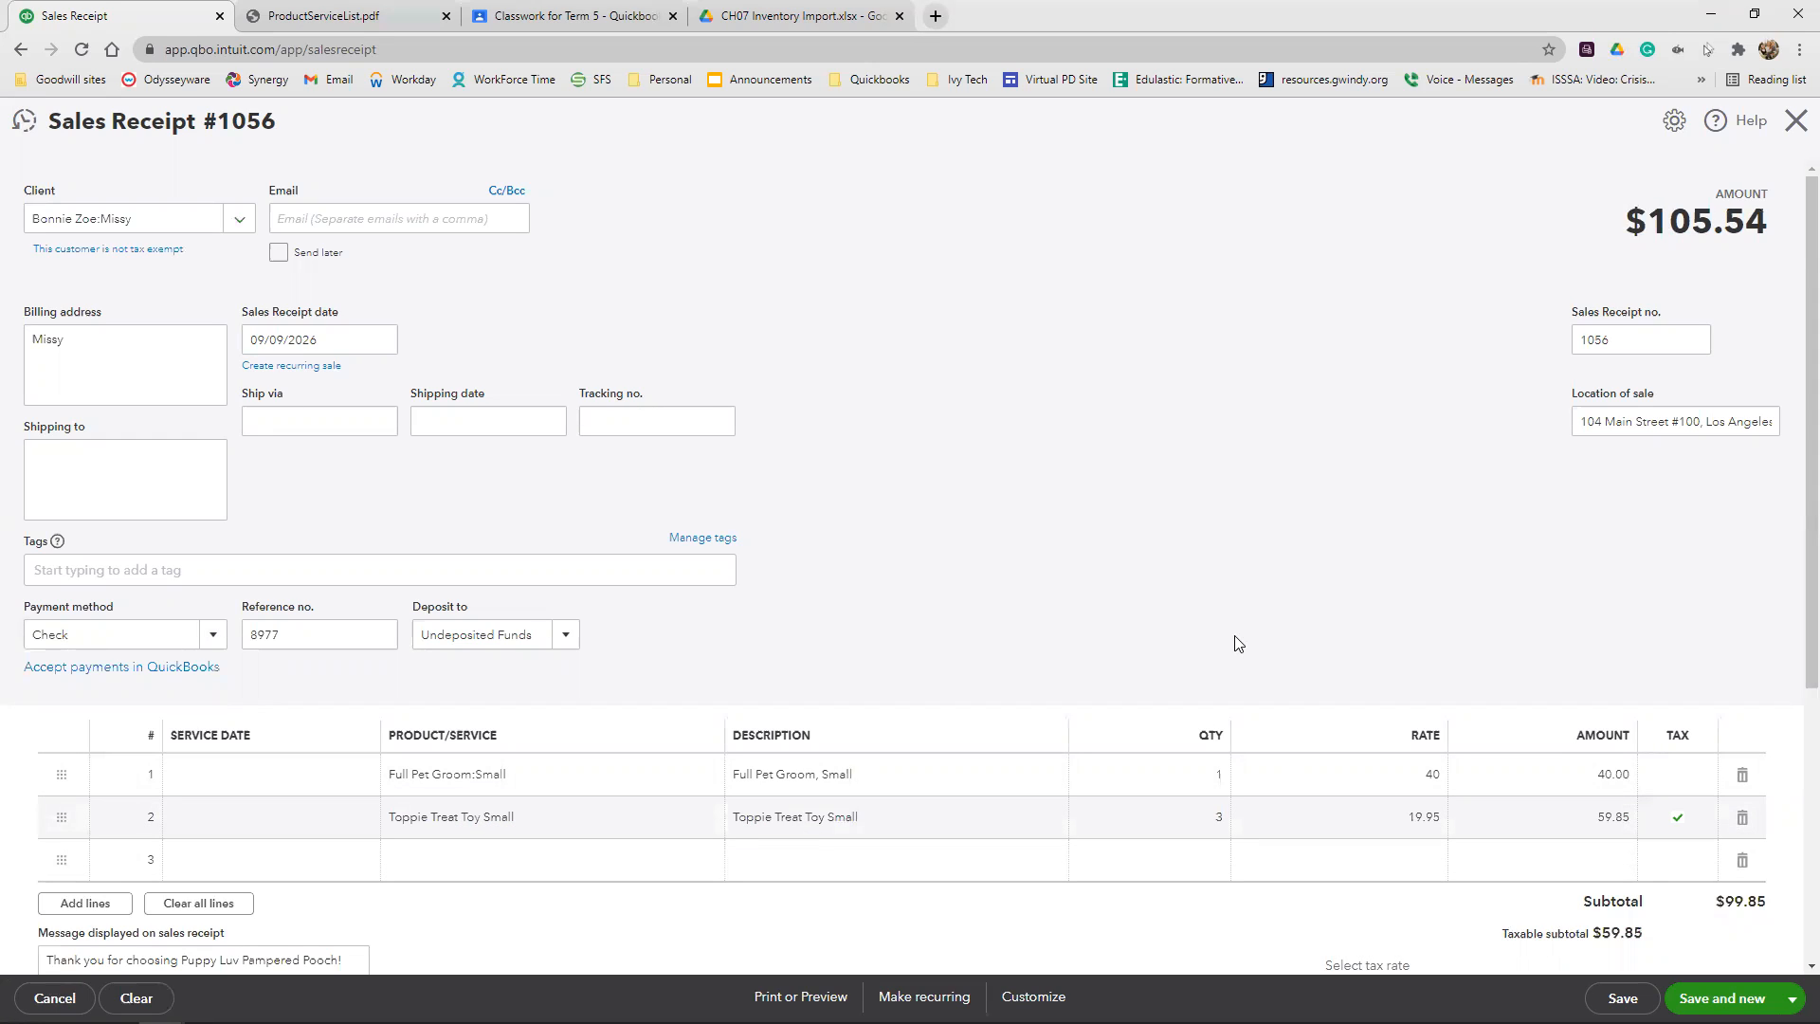
# Override the second receipt's calculated sales tax with a 9% rate, choosing Other (or reason not listed) as the reason
pyautogui.scroll(-2, 1237, 644)
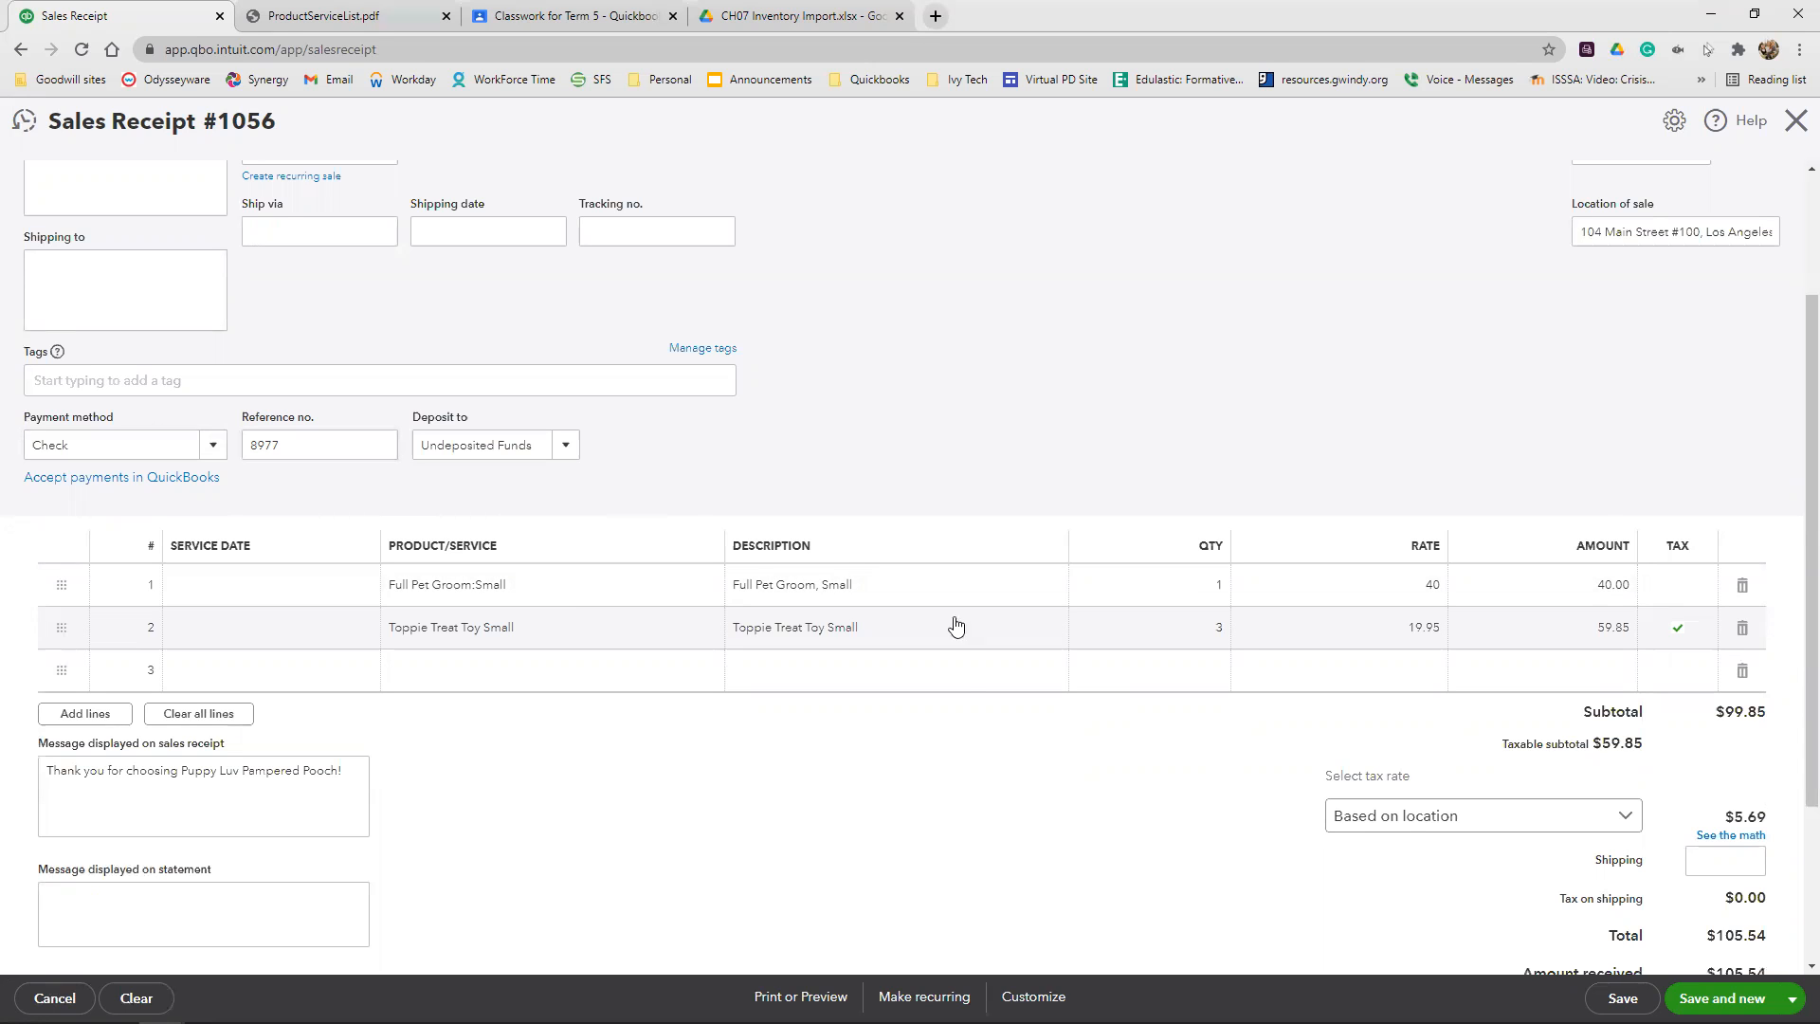
pyautogui.click(1736, 834)
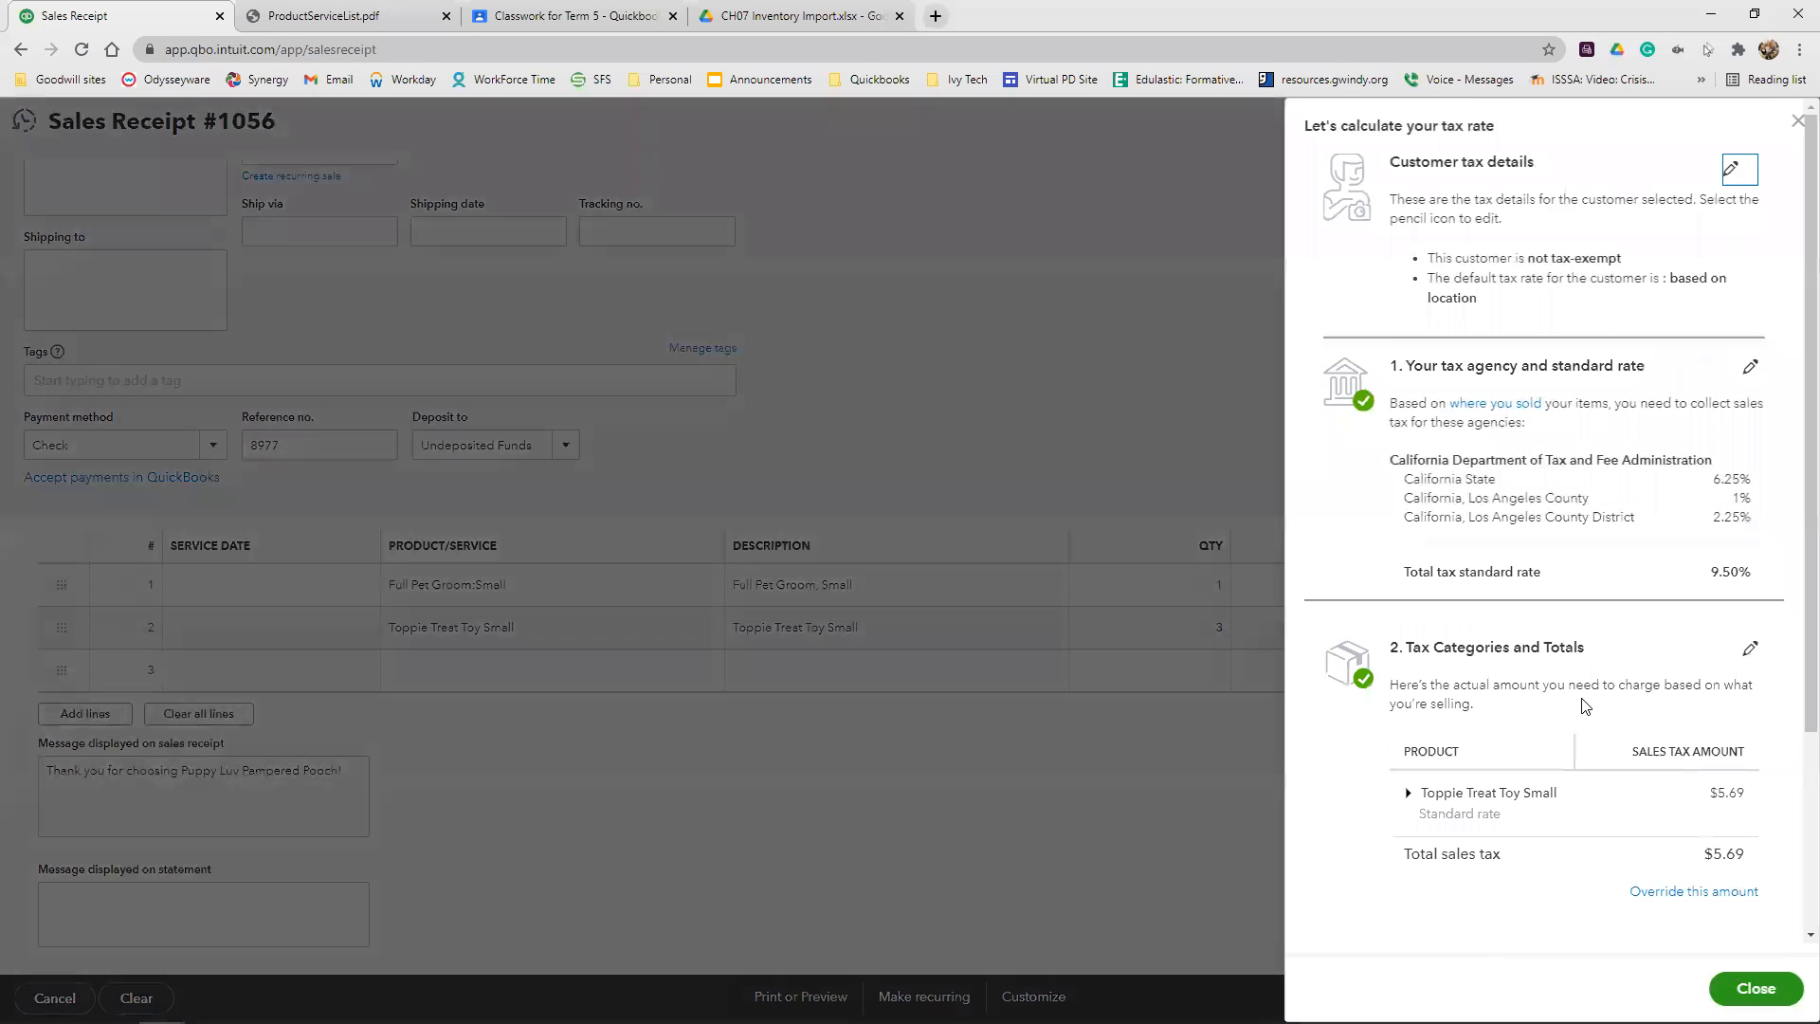
pyautogui.click(1731, 891)
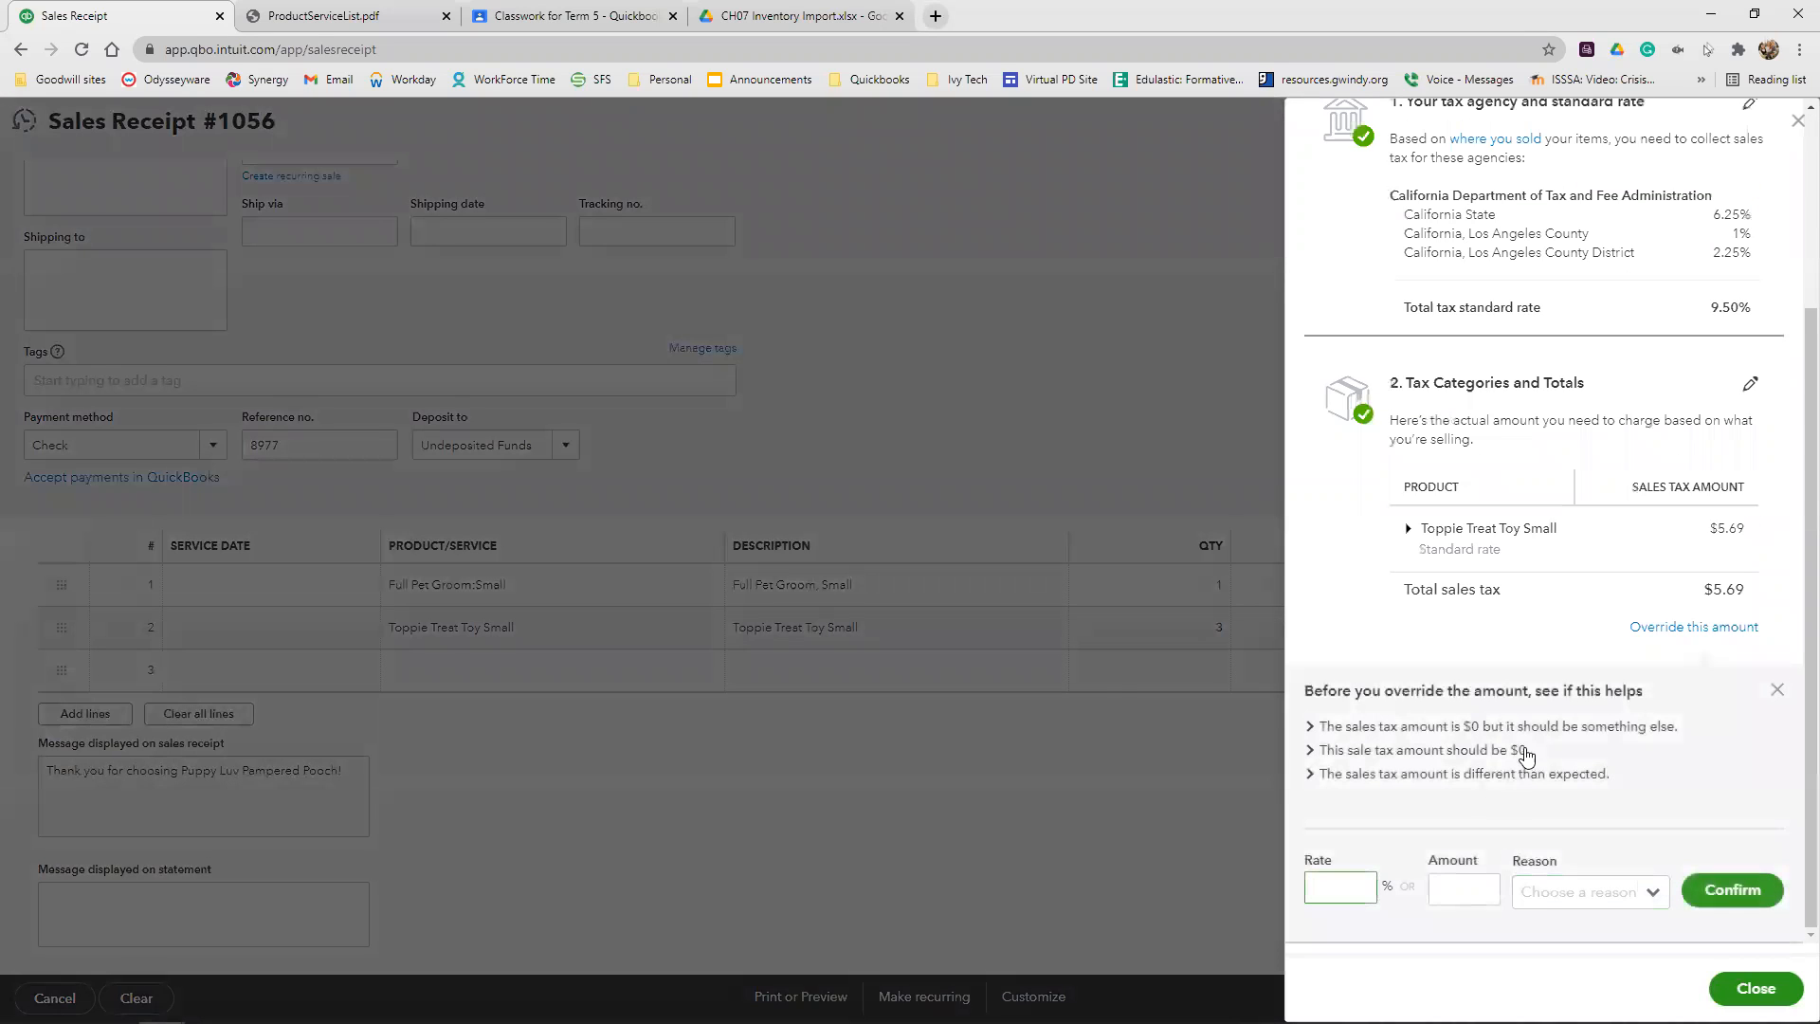
pyautogui.click(1337, 885)
pyautogui.write('9')
pyautogui.click(1611, 876)
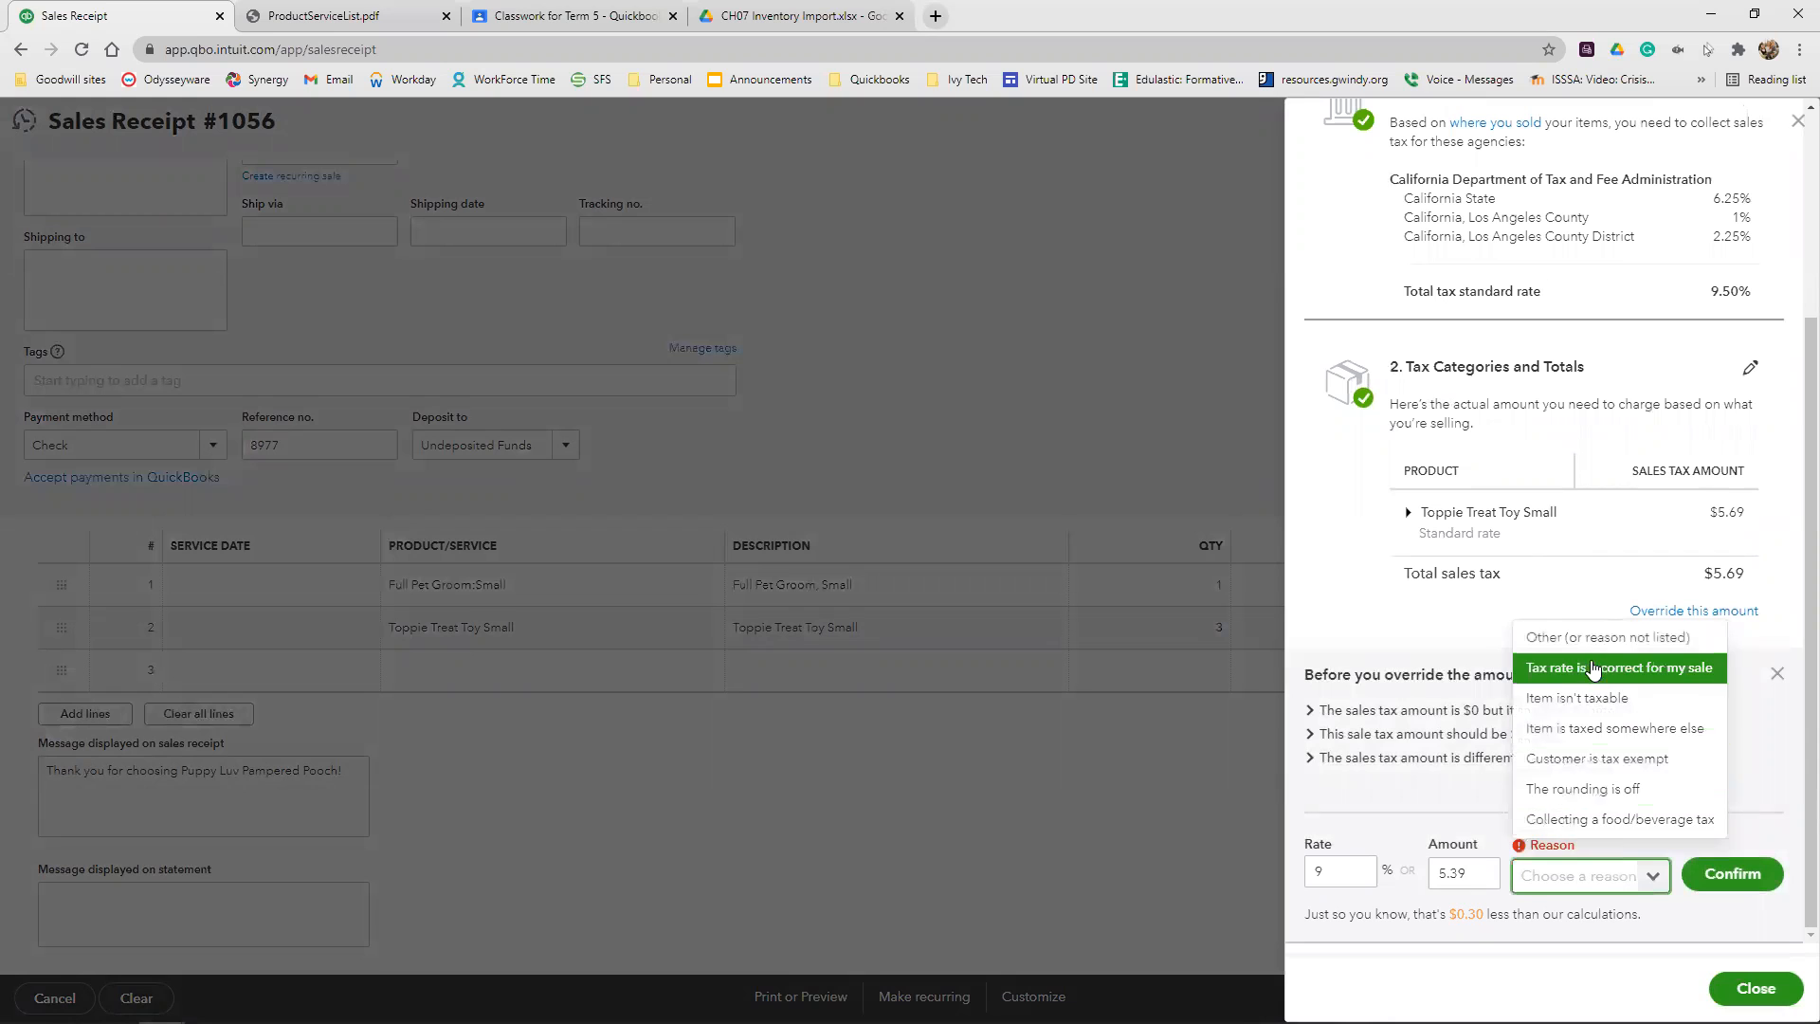
pyautogui.click(1602, 638)
pyautogui.click(1723, 874)
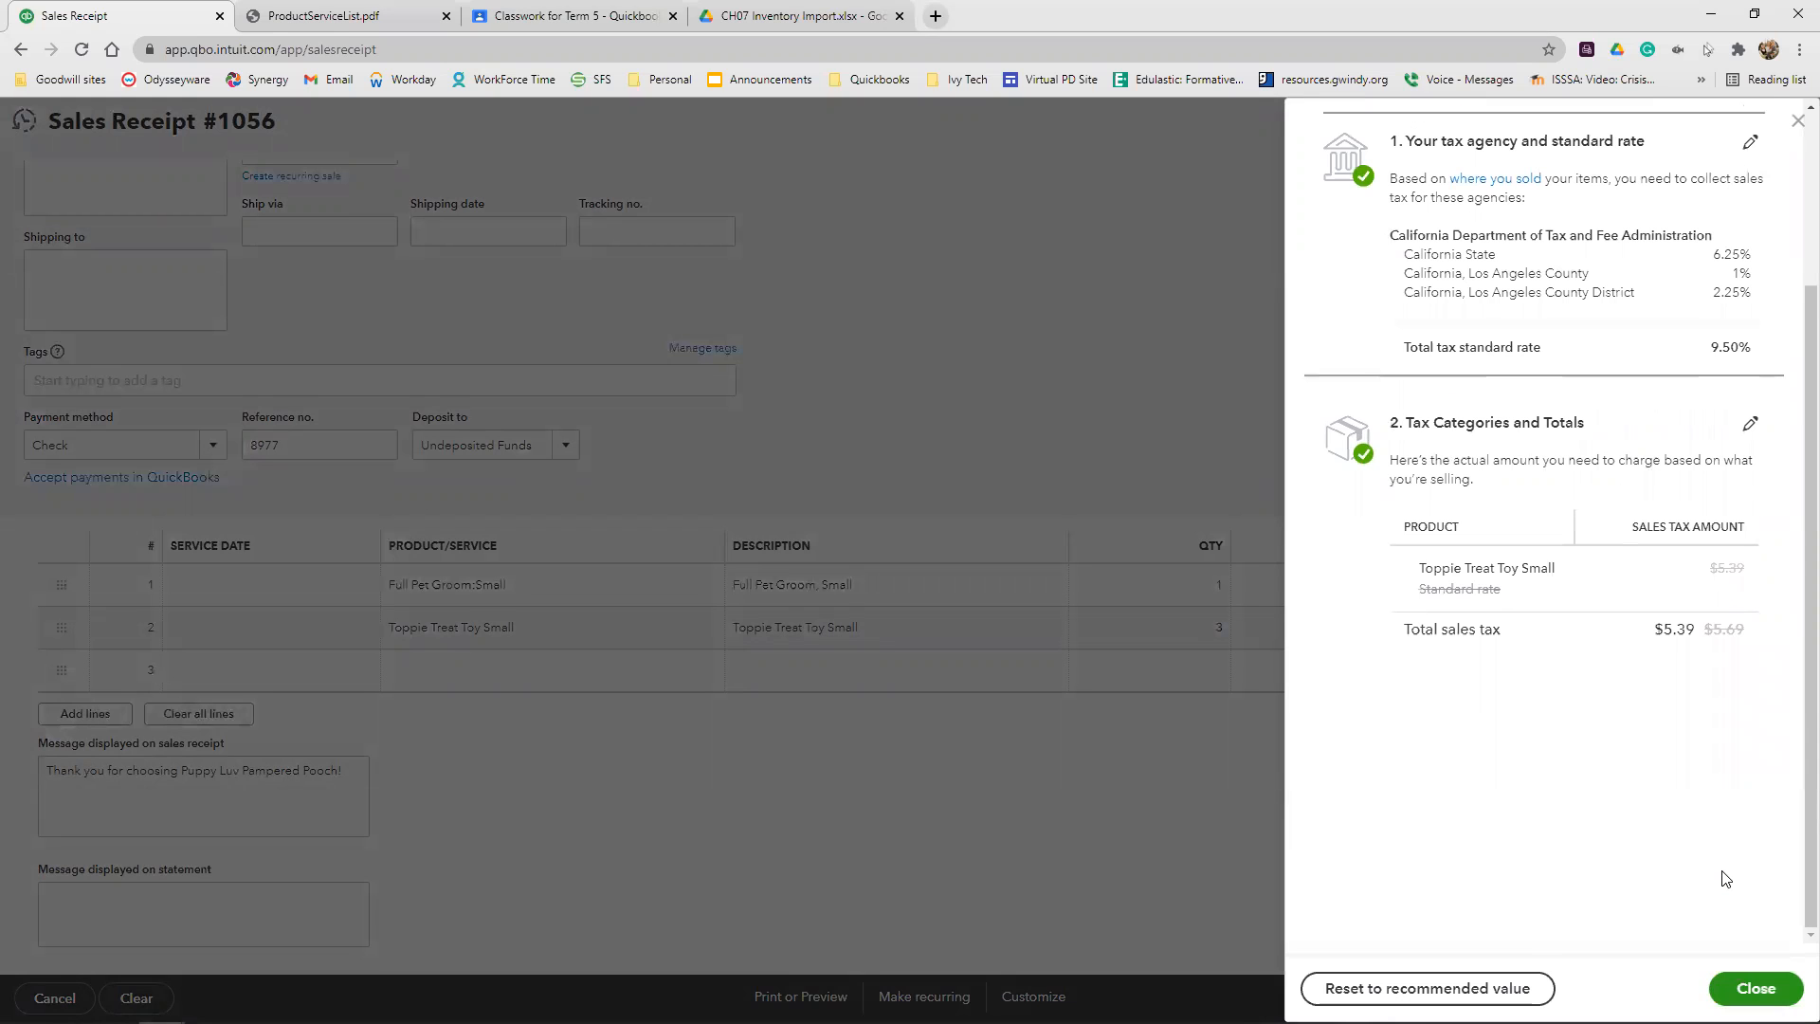
pyautogui.click(1756, 988)
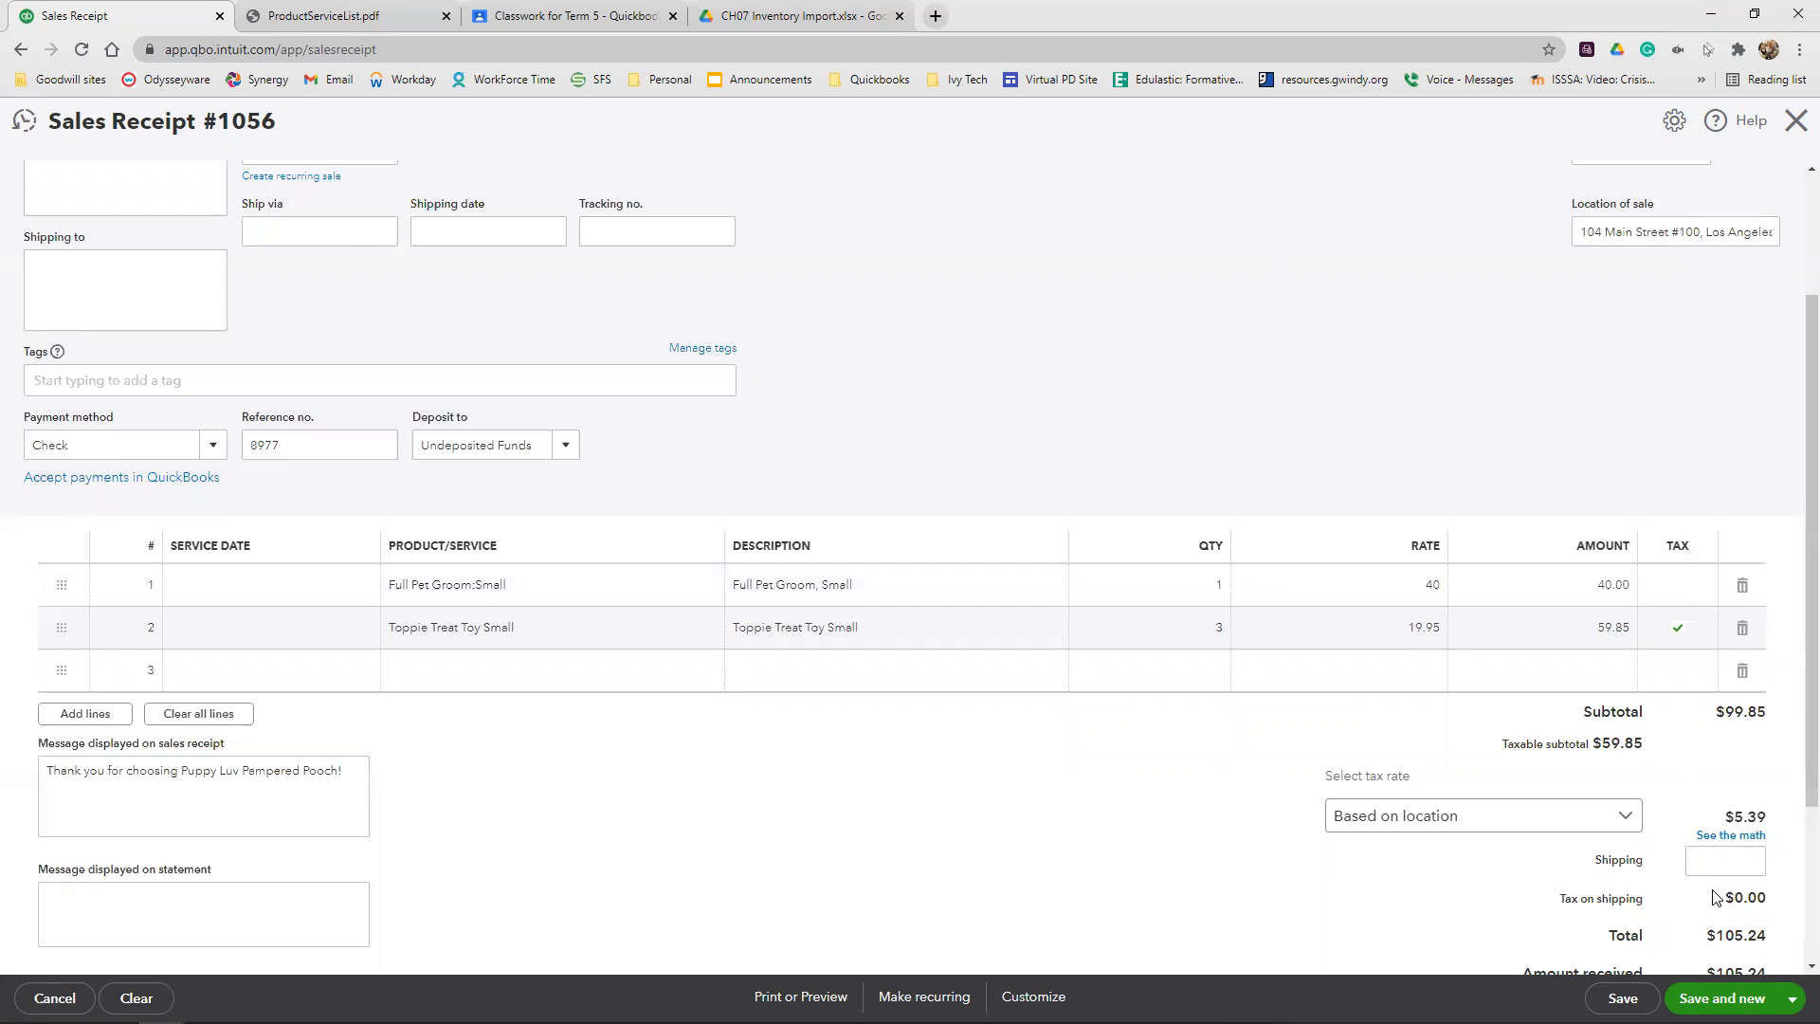
# Review the completed sales receipt, then save and close it
pyautogui.scroll(2, 1697, 664)
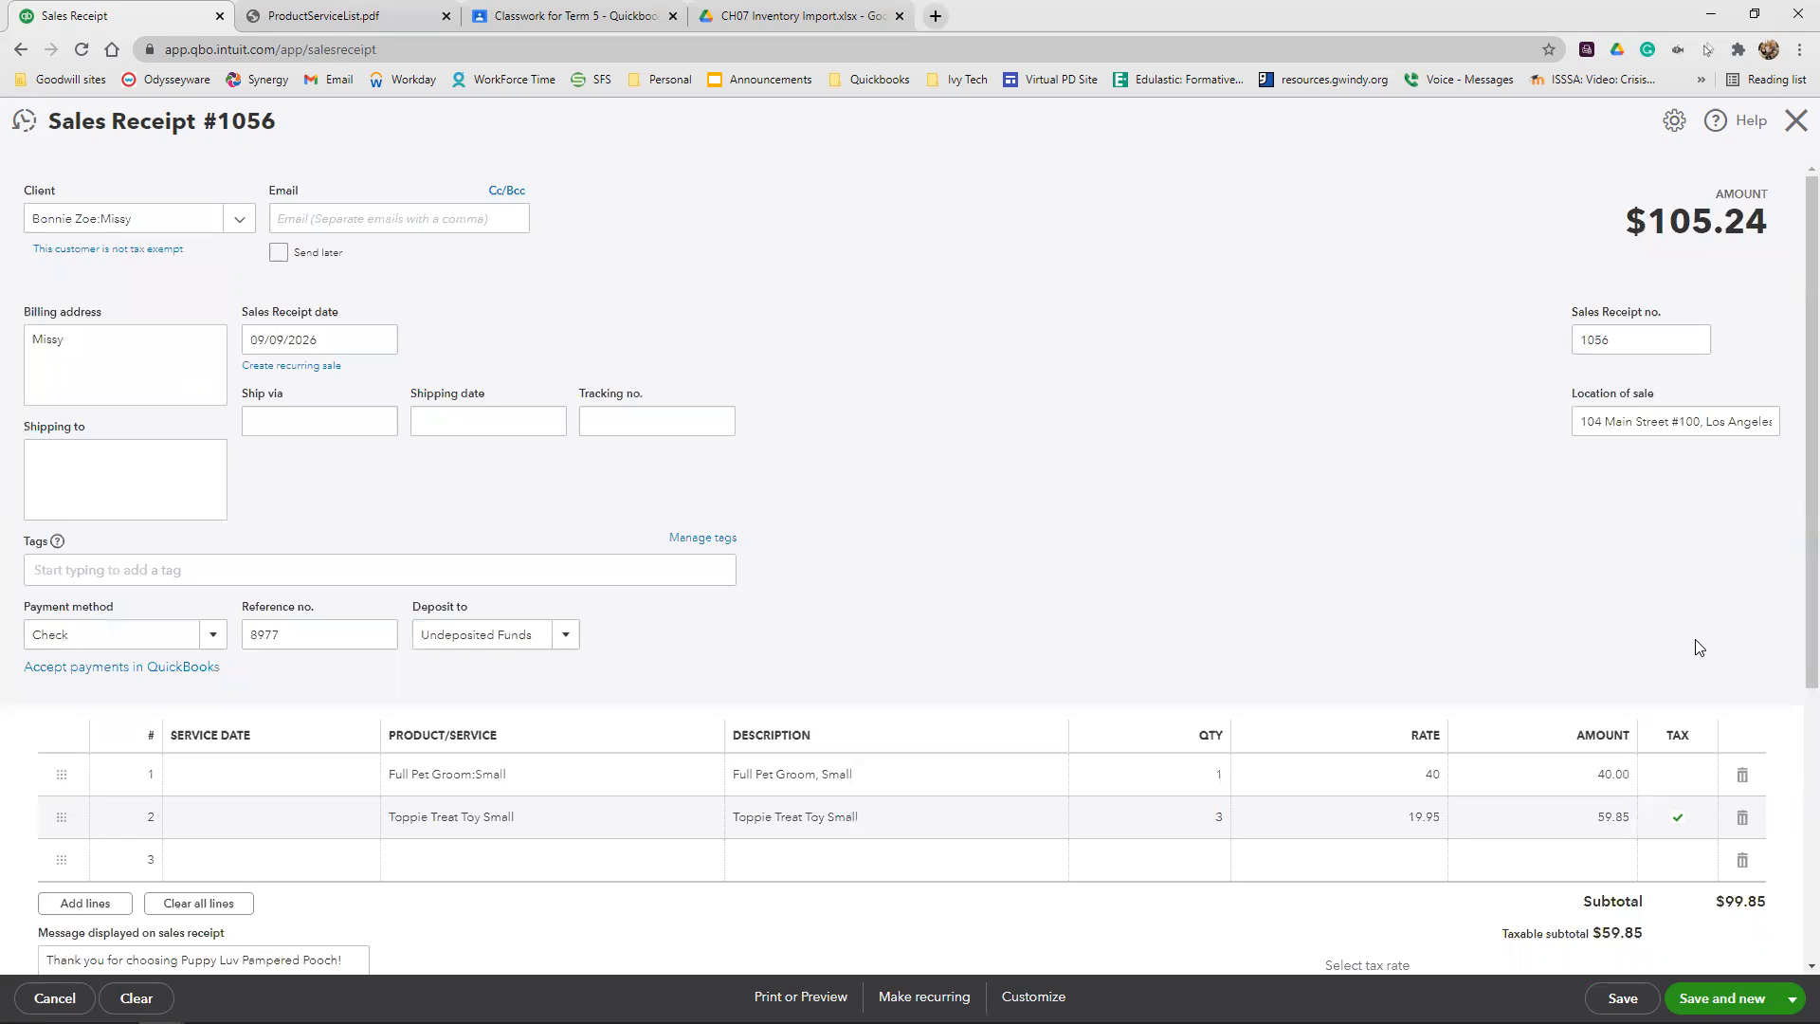
pyautogui.click(1792, 999)
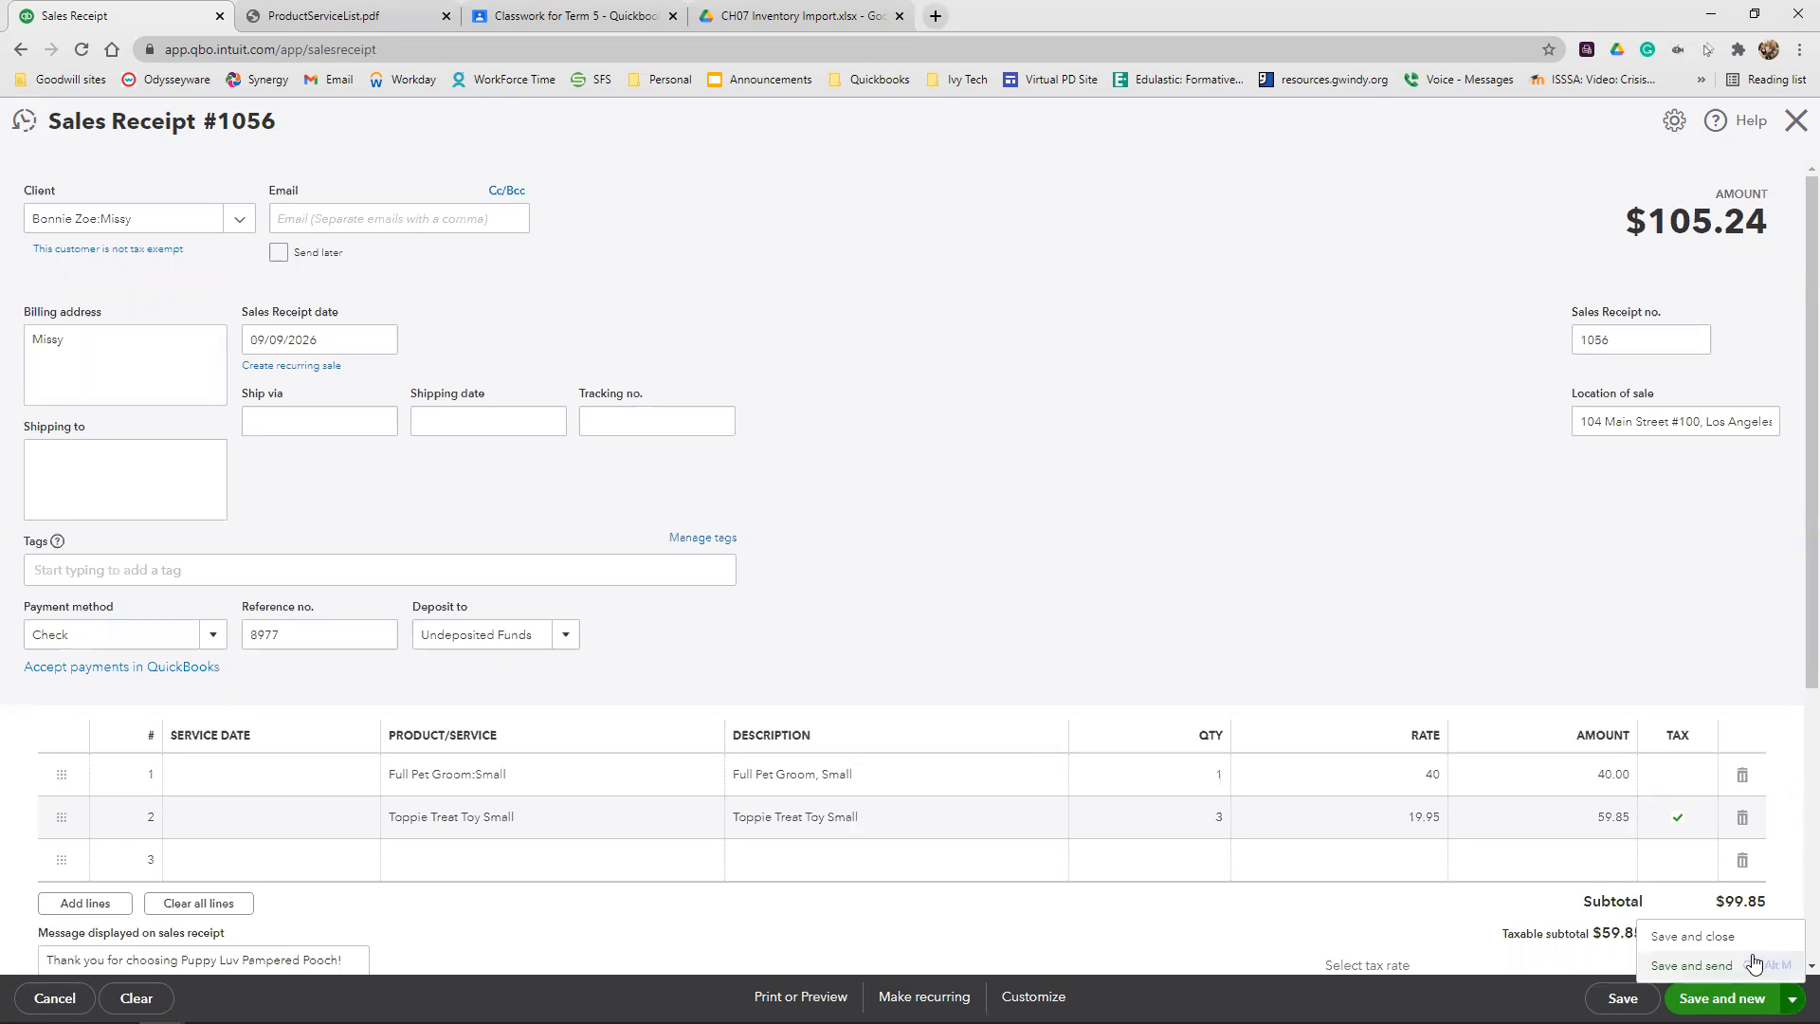
pyautogui.click(1742, 941)
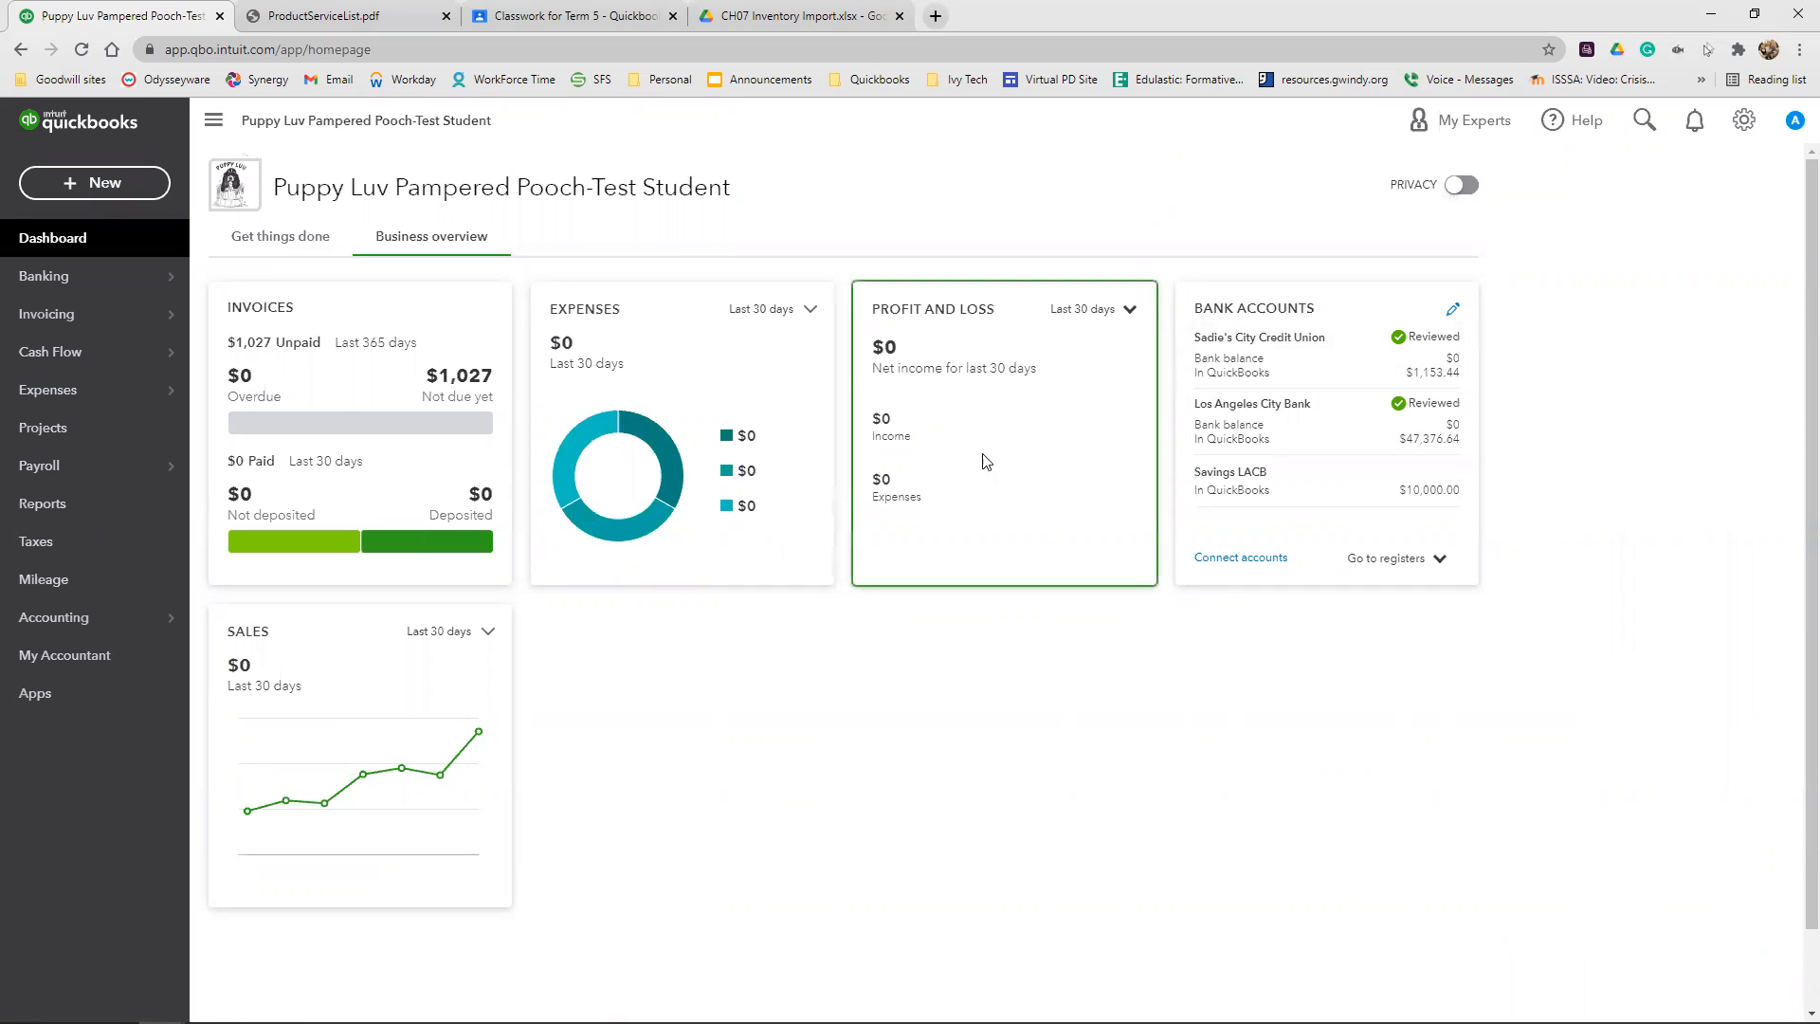
# Create a new invoice and choose GreenWay Kennels as its client
pyautogui.click(141, 184)
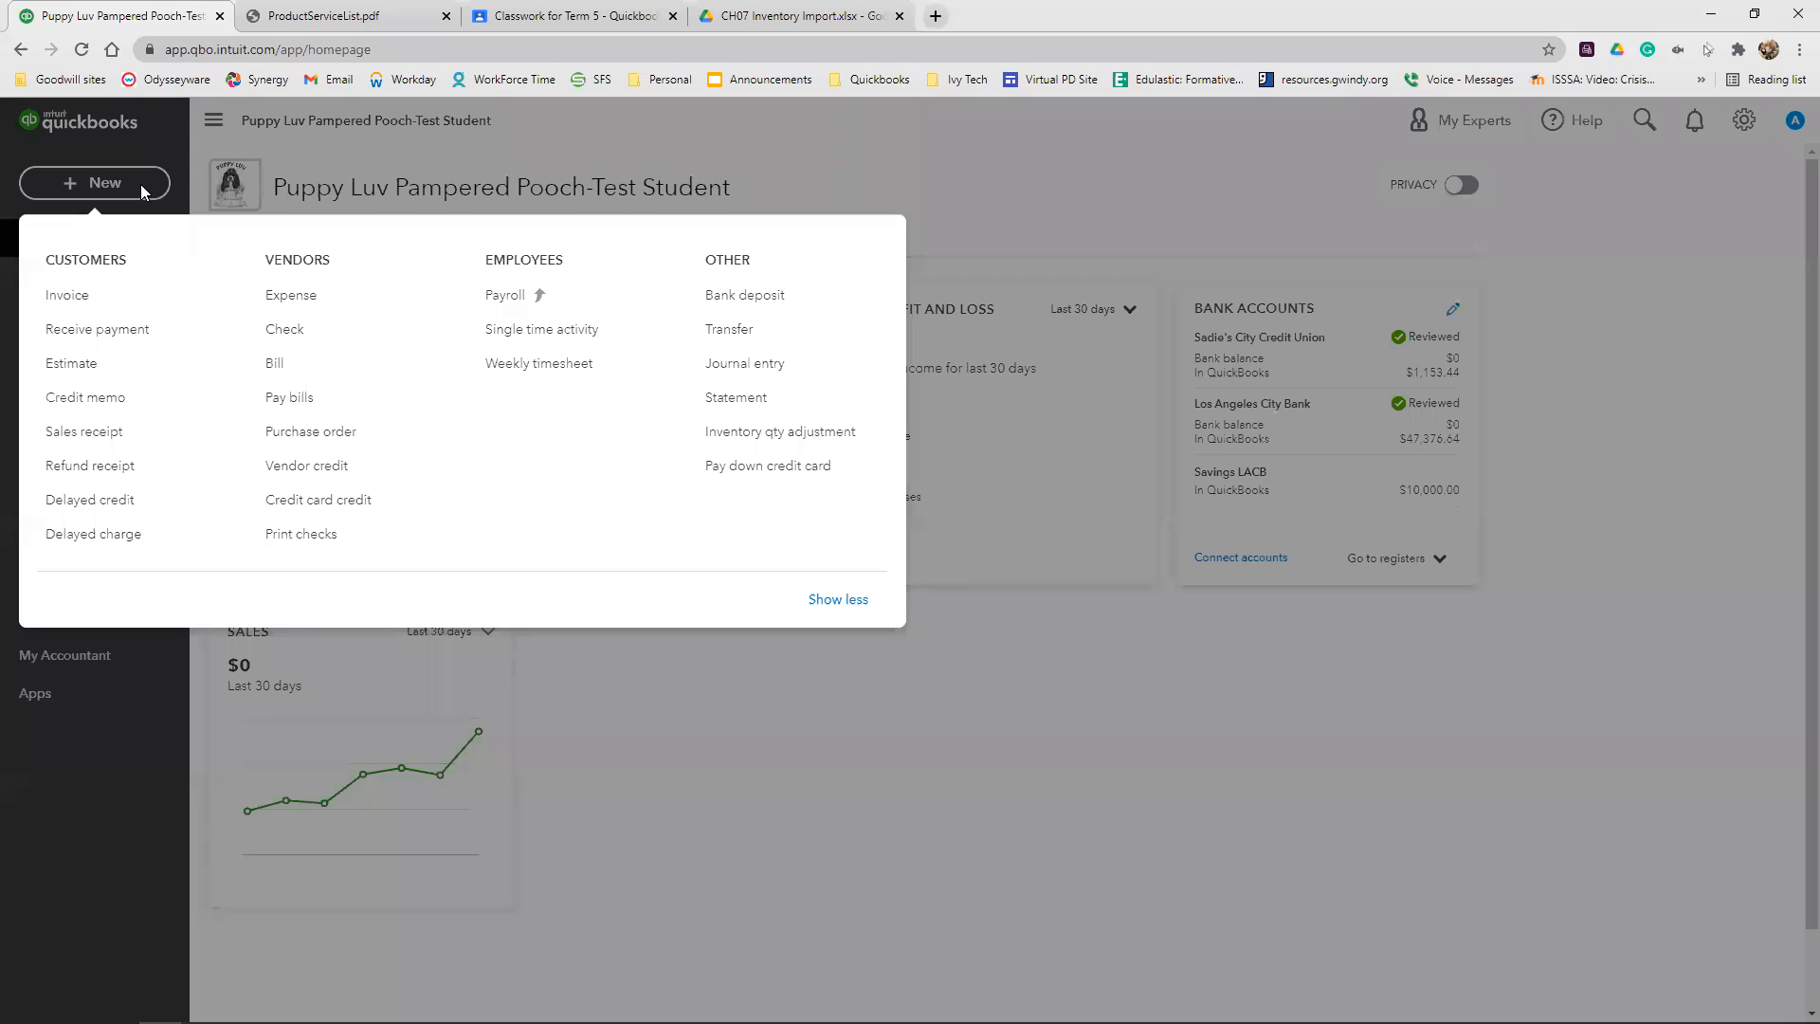
pyautogui.click(104, 299)
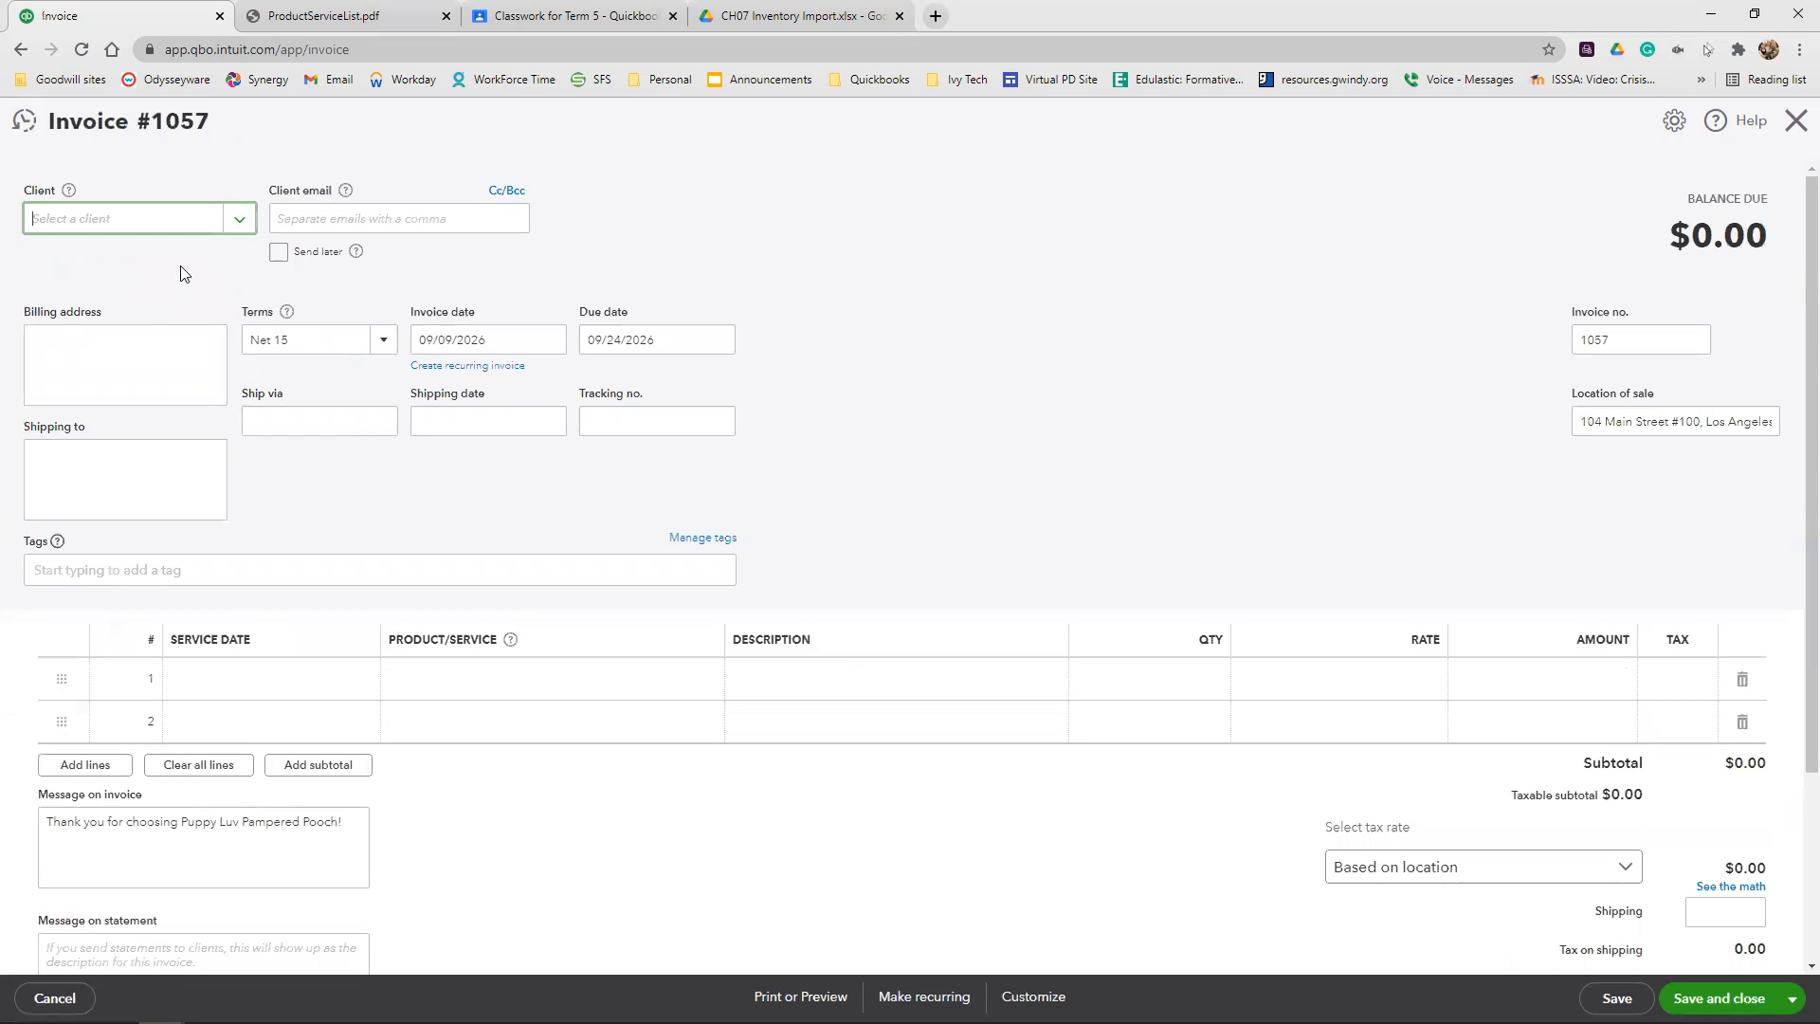
pyautogui.write('Gree')
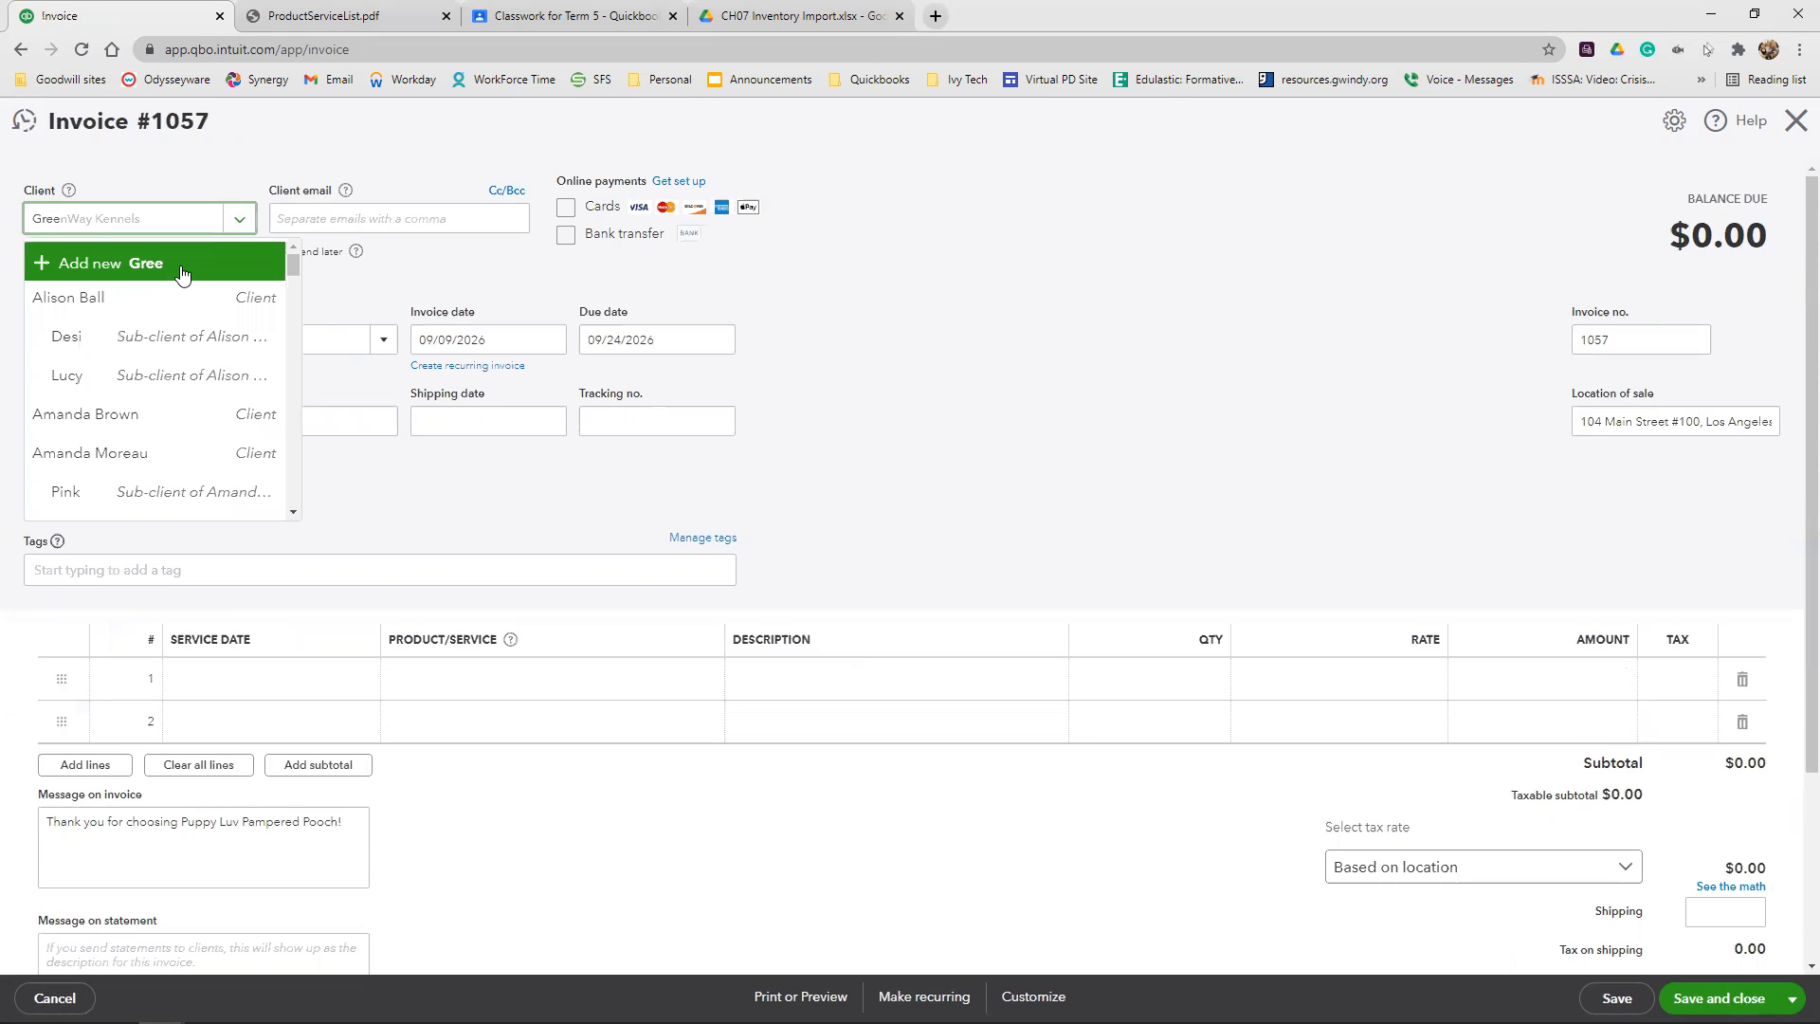
pyautogui.click(173, 293)
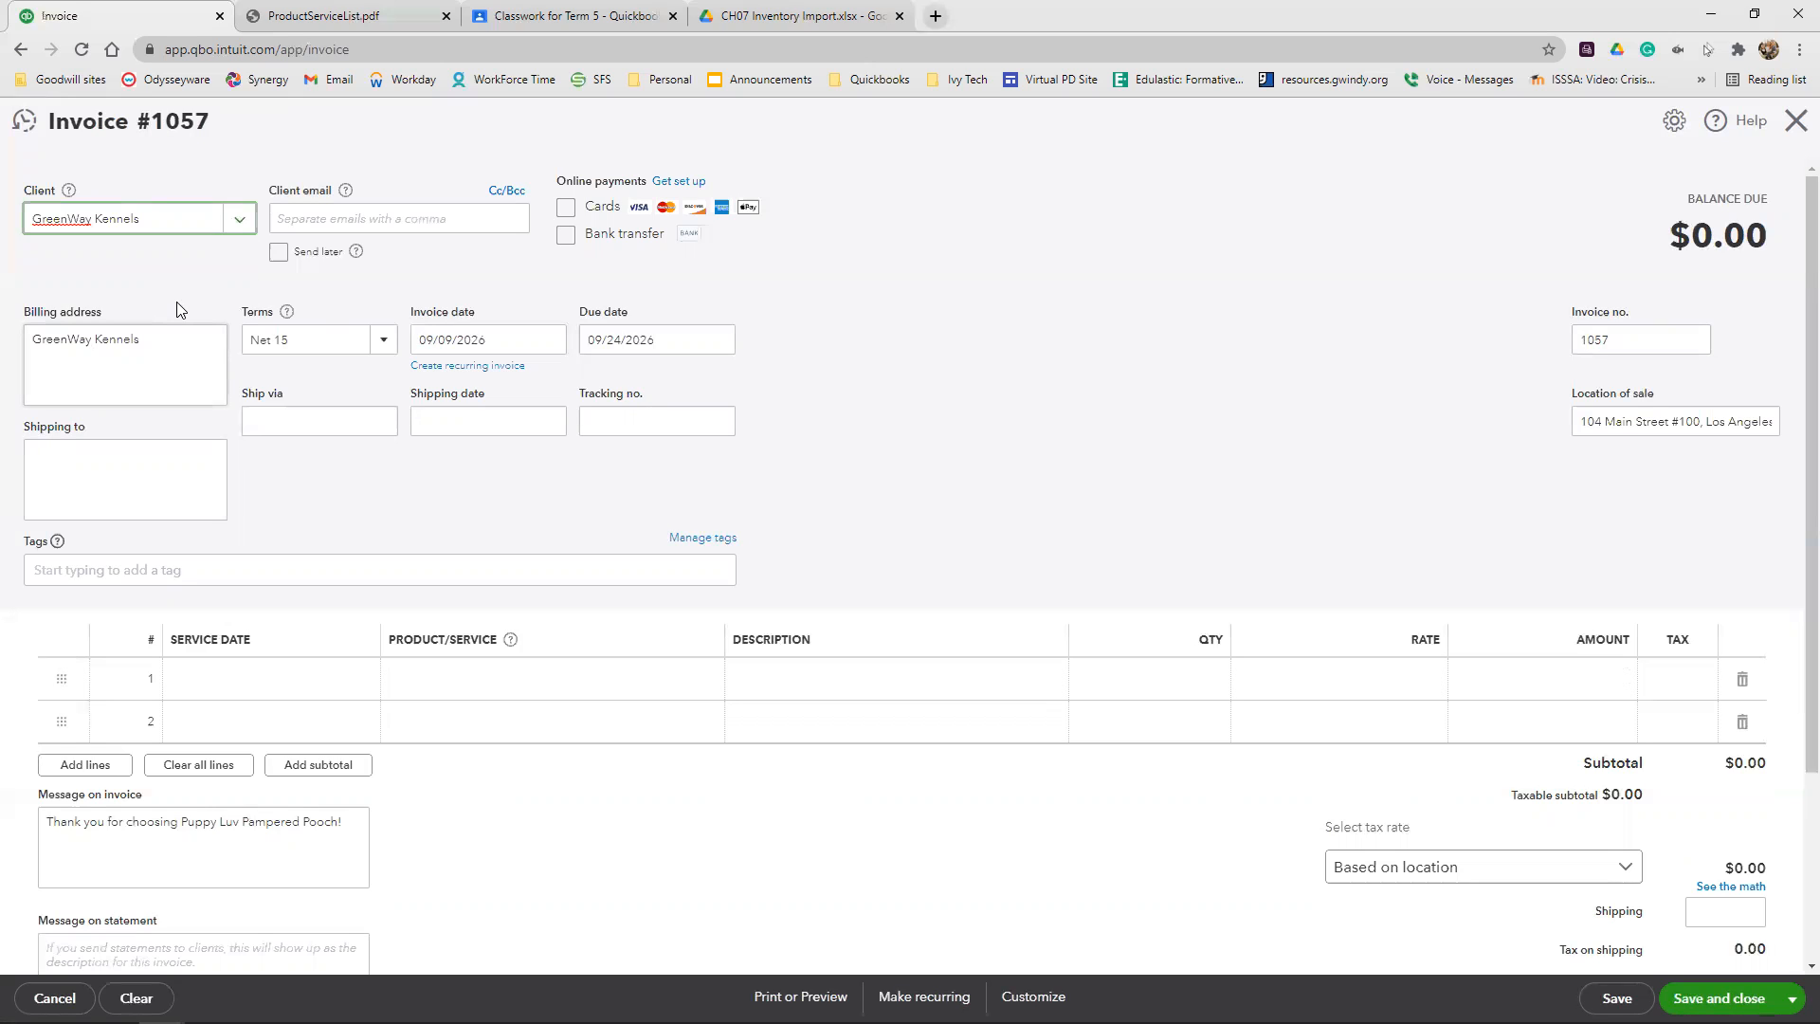
# Set the invoice date to 09/10/2026
pyautogui.click(484, 339)
pyautogui.click(458, 340)
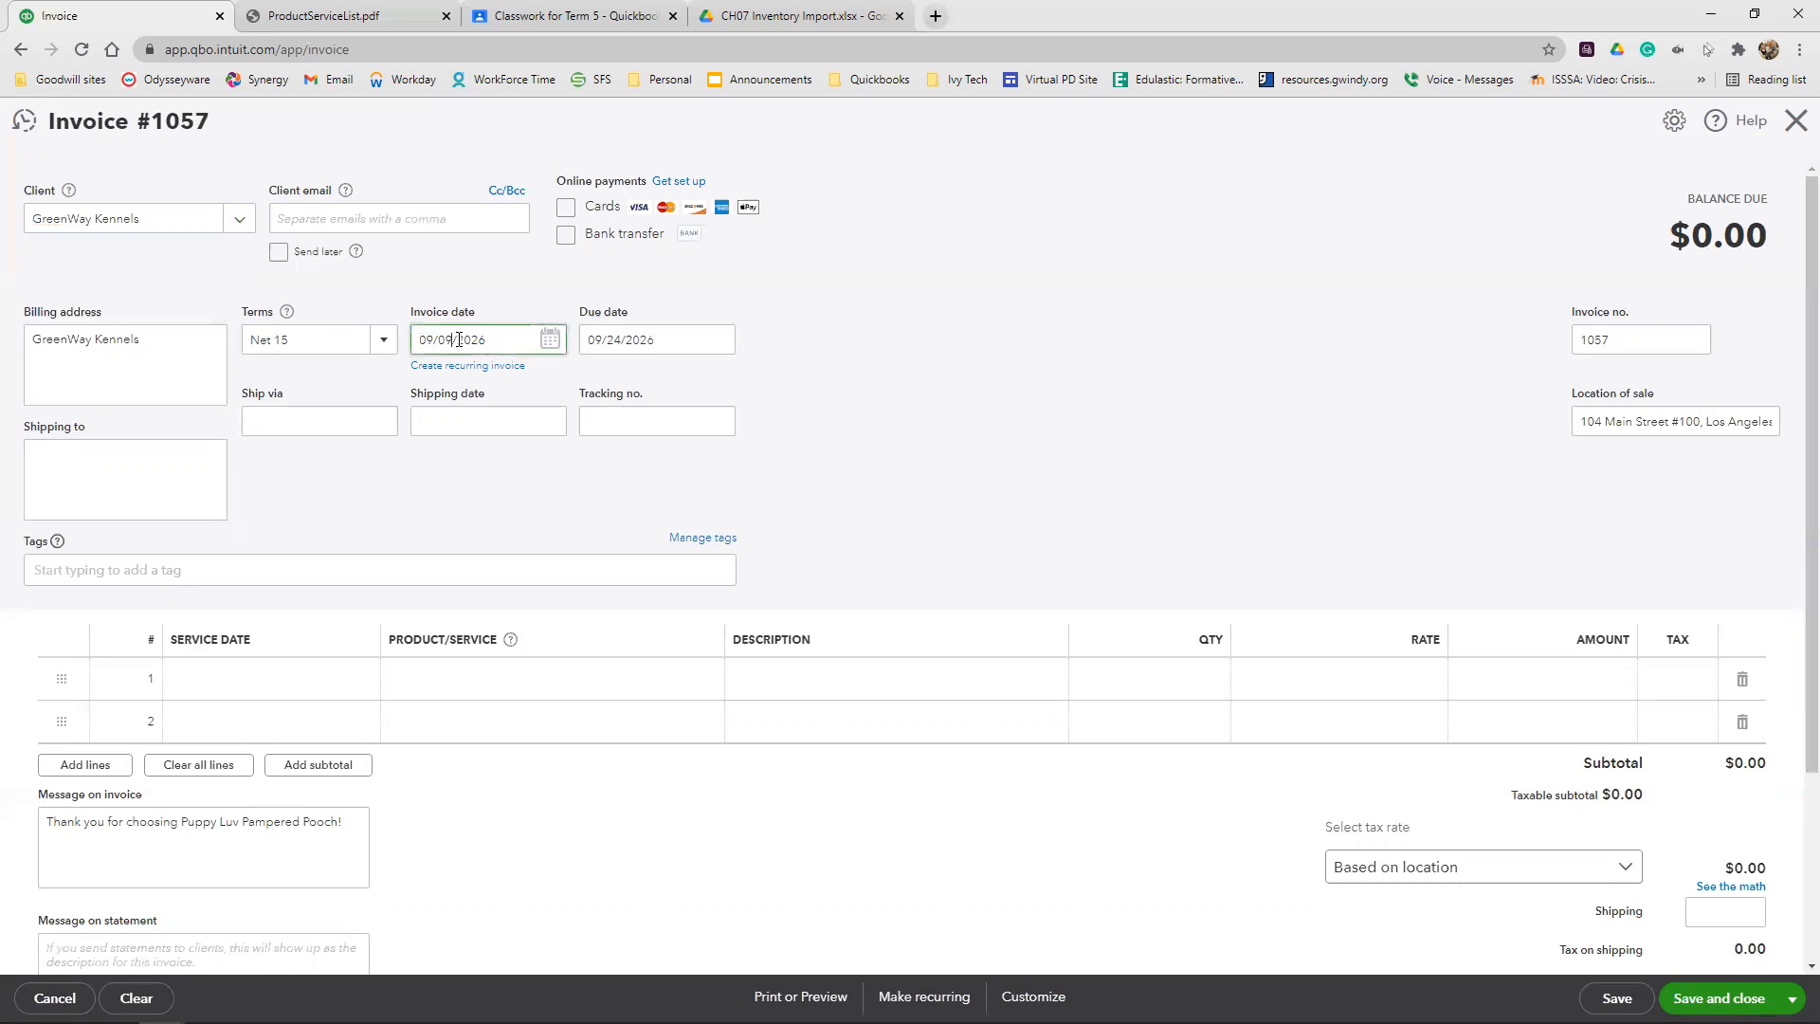
pyautogui.press('BackSpace')
pyautogui.press('BackSpace')
pyautogui.write('10')
# Add the service Bath and Brush:Medium as the first invoice line with a quantity of 7, and check its available rates
pyautogui.scroll(-2, 379, 633)
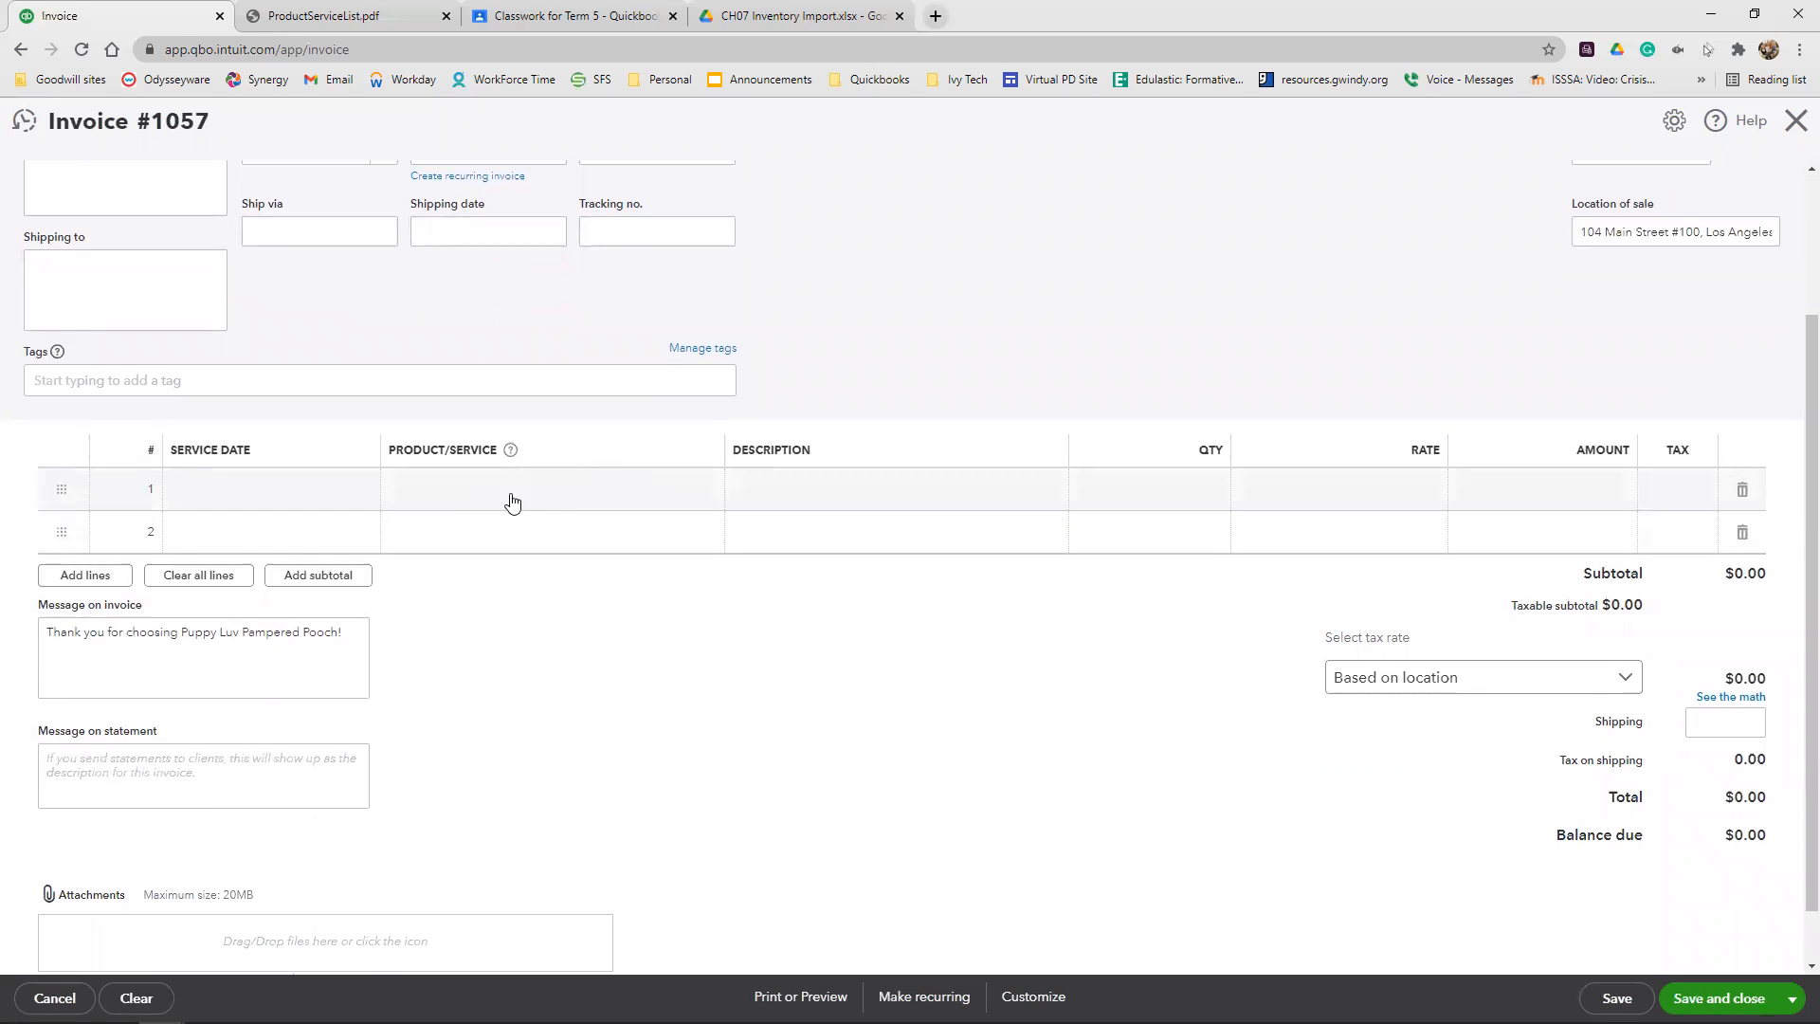
pyautogui.click(512, 495)
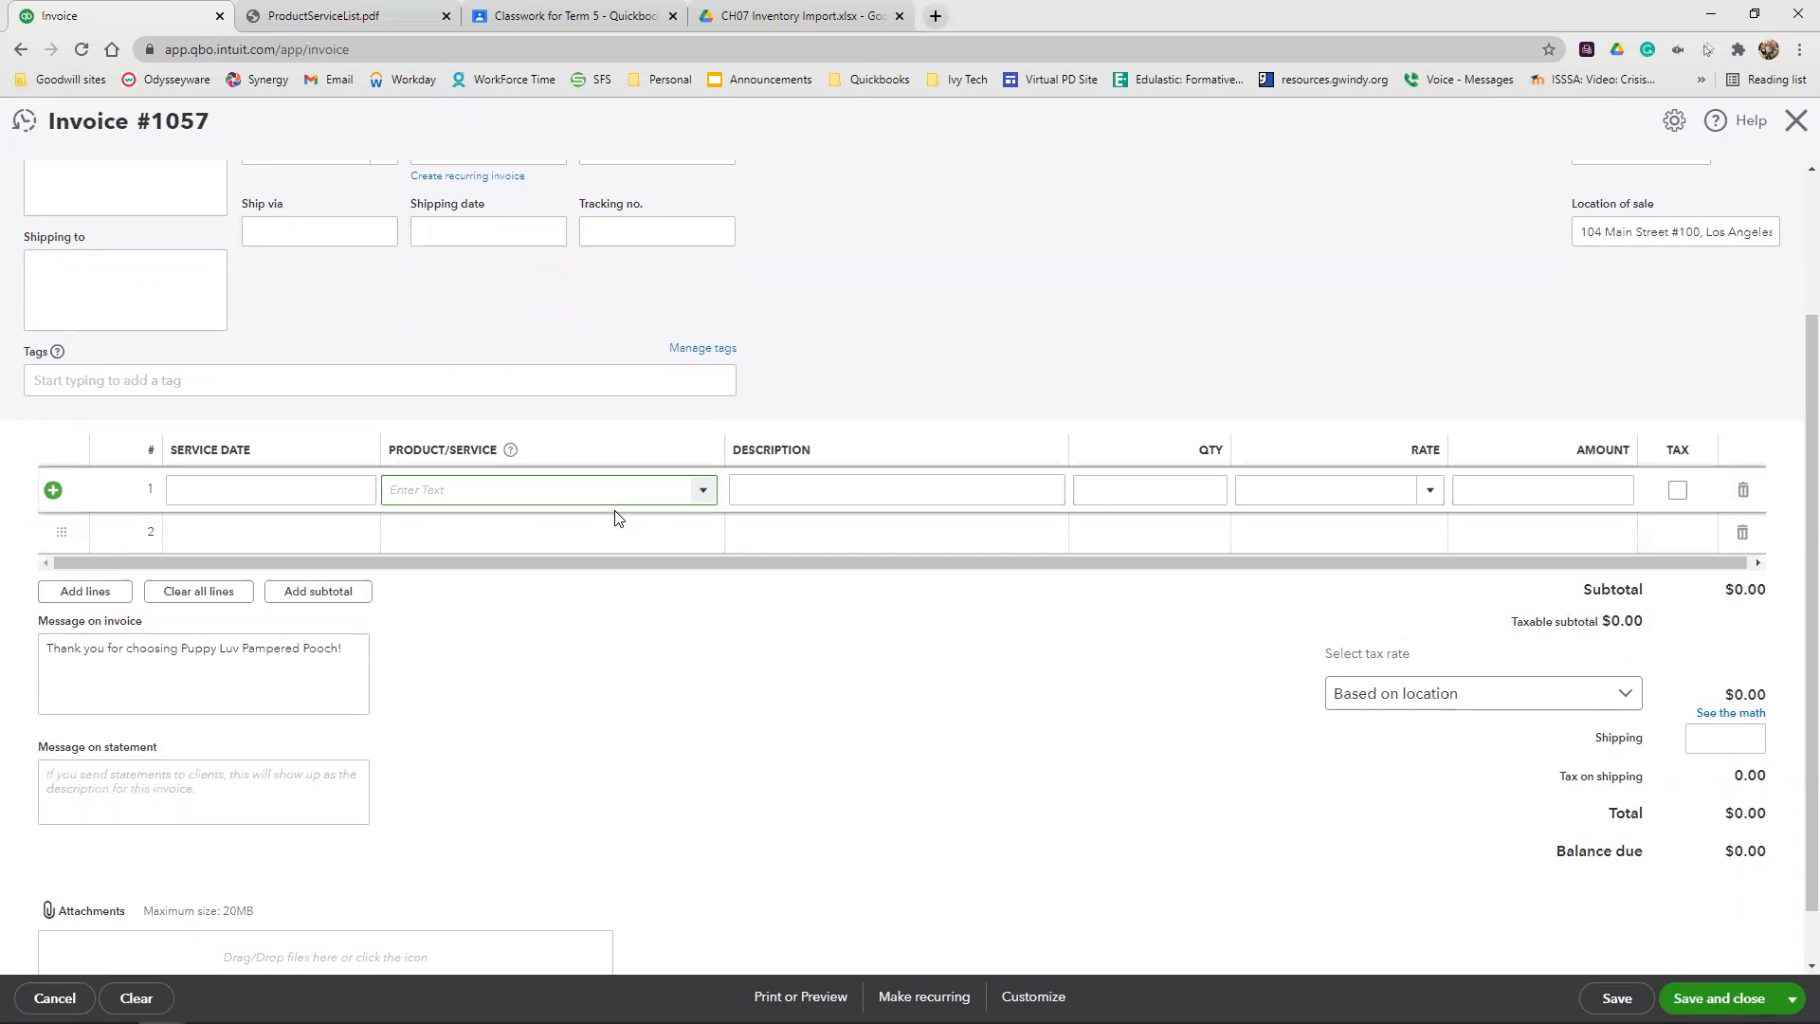
pyautogui.write('me')
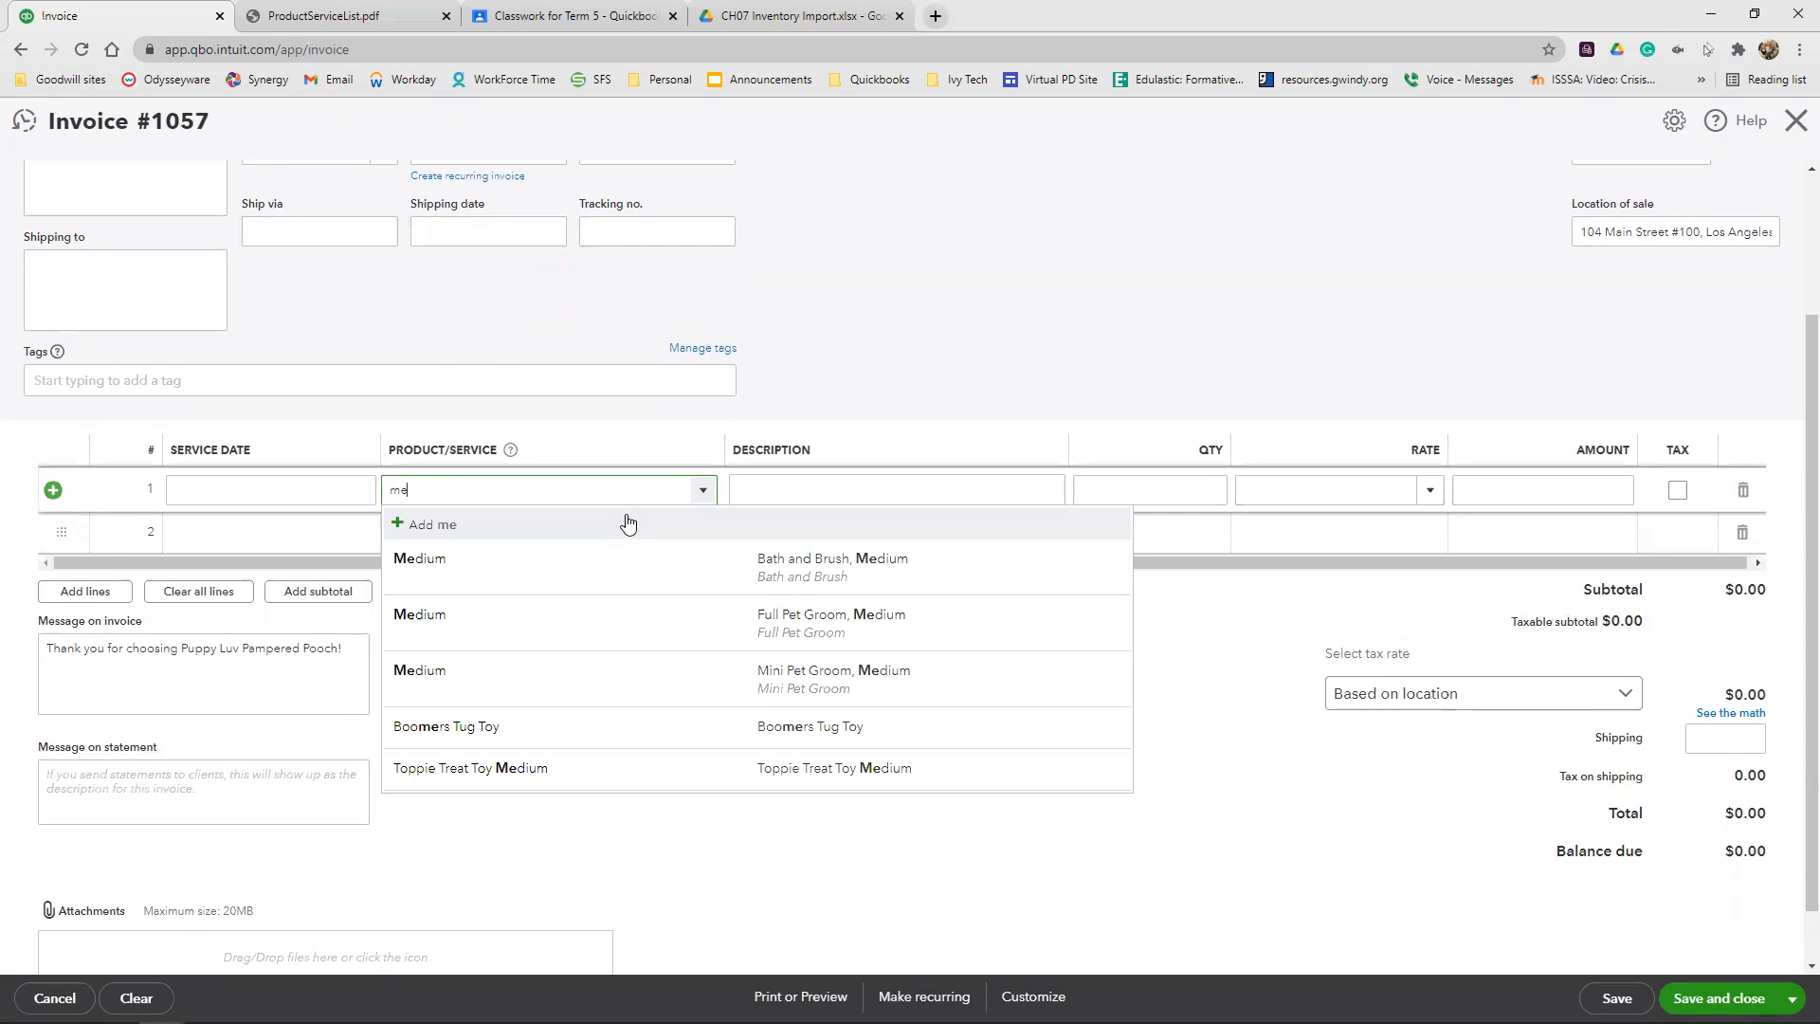
pyautogui.click(615, 566)
pyautogui.click(1219, 489)
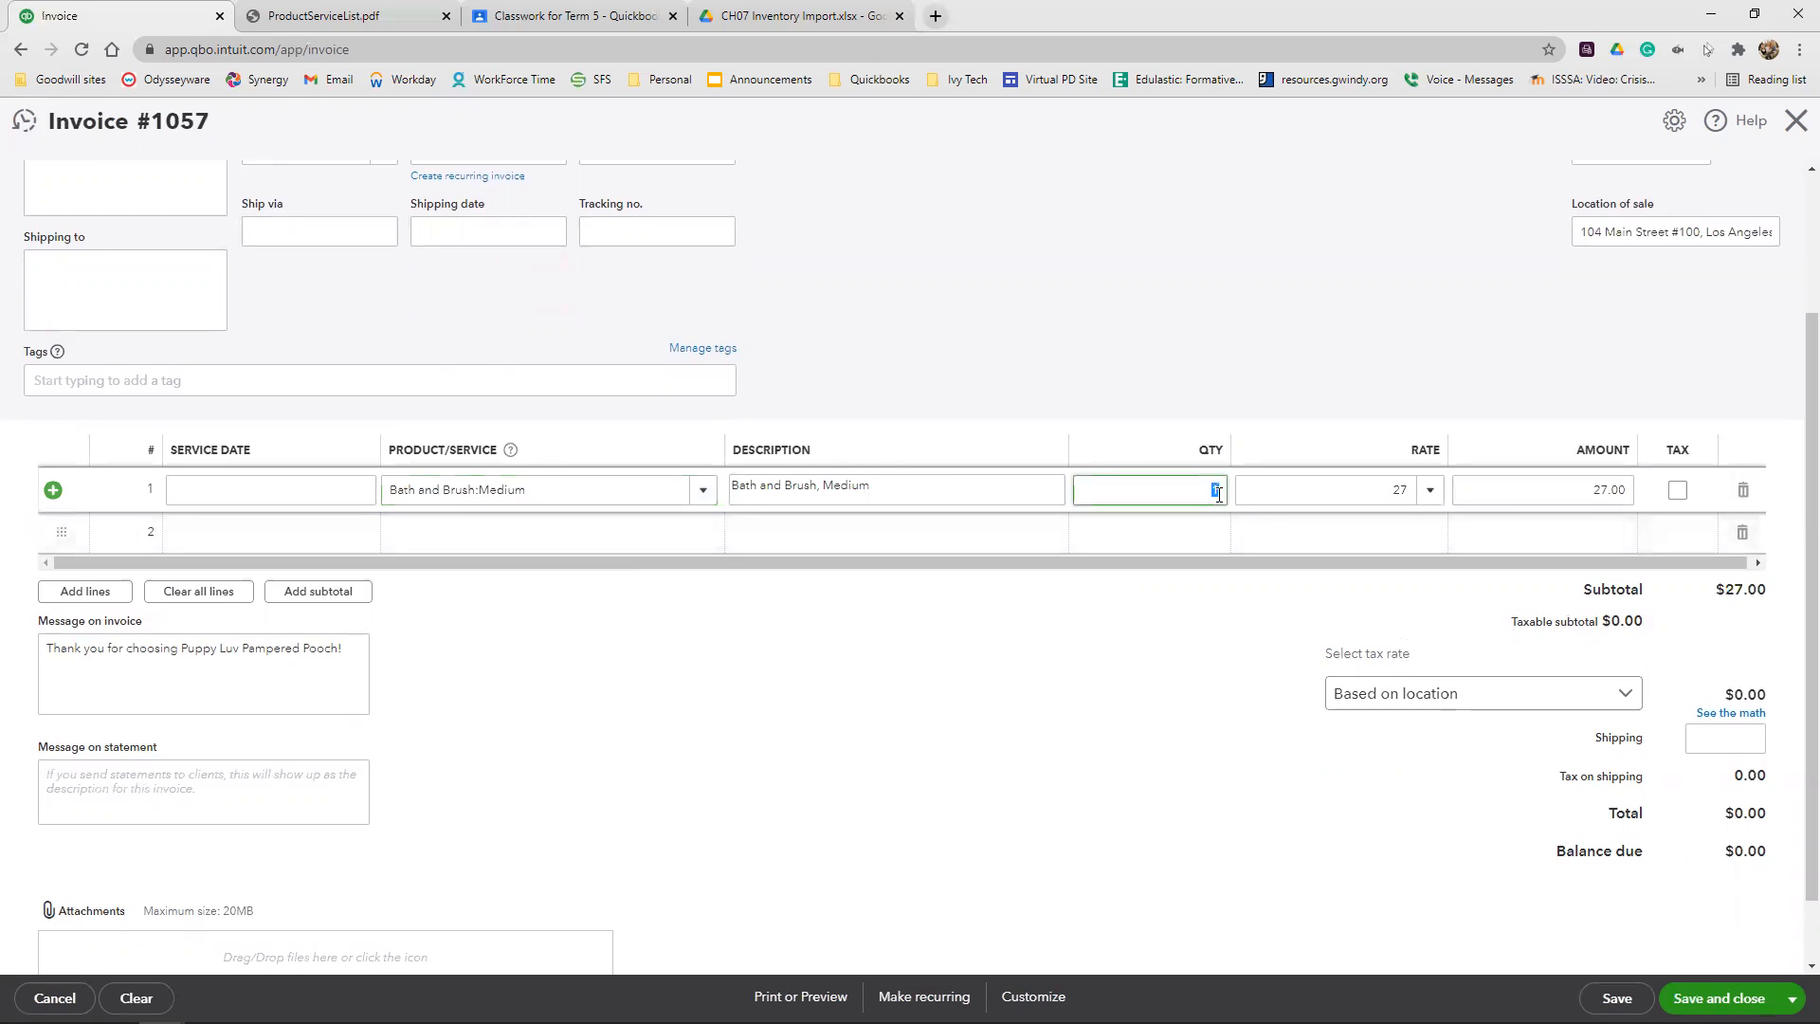
pyautogui.write('7')
pyautogui.click(1200, 368)
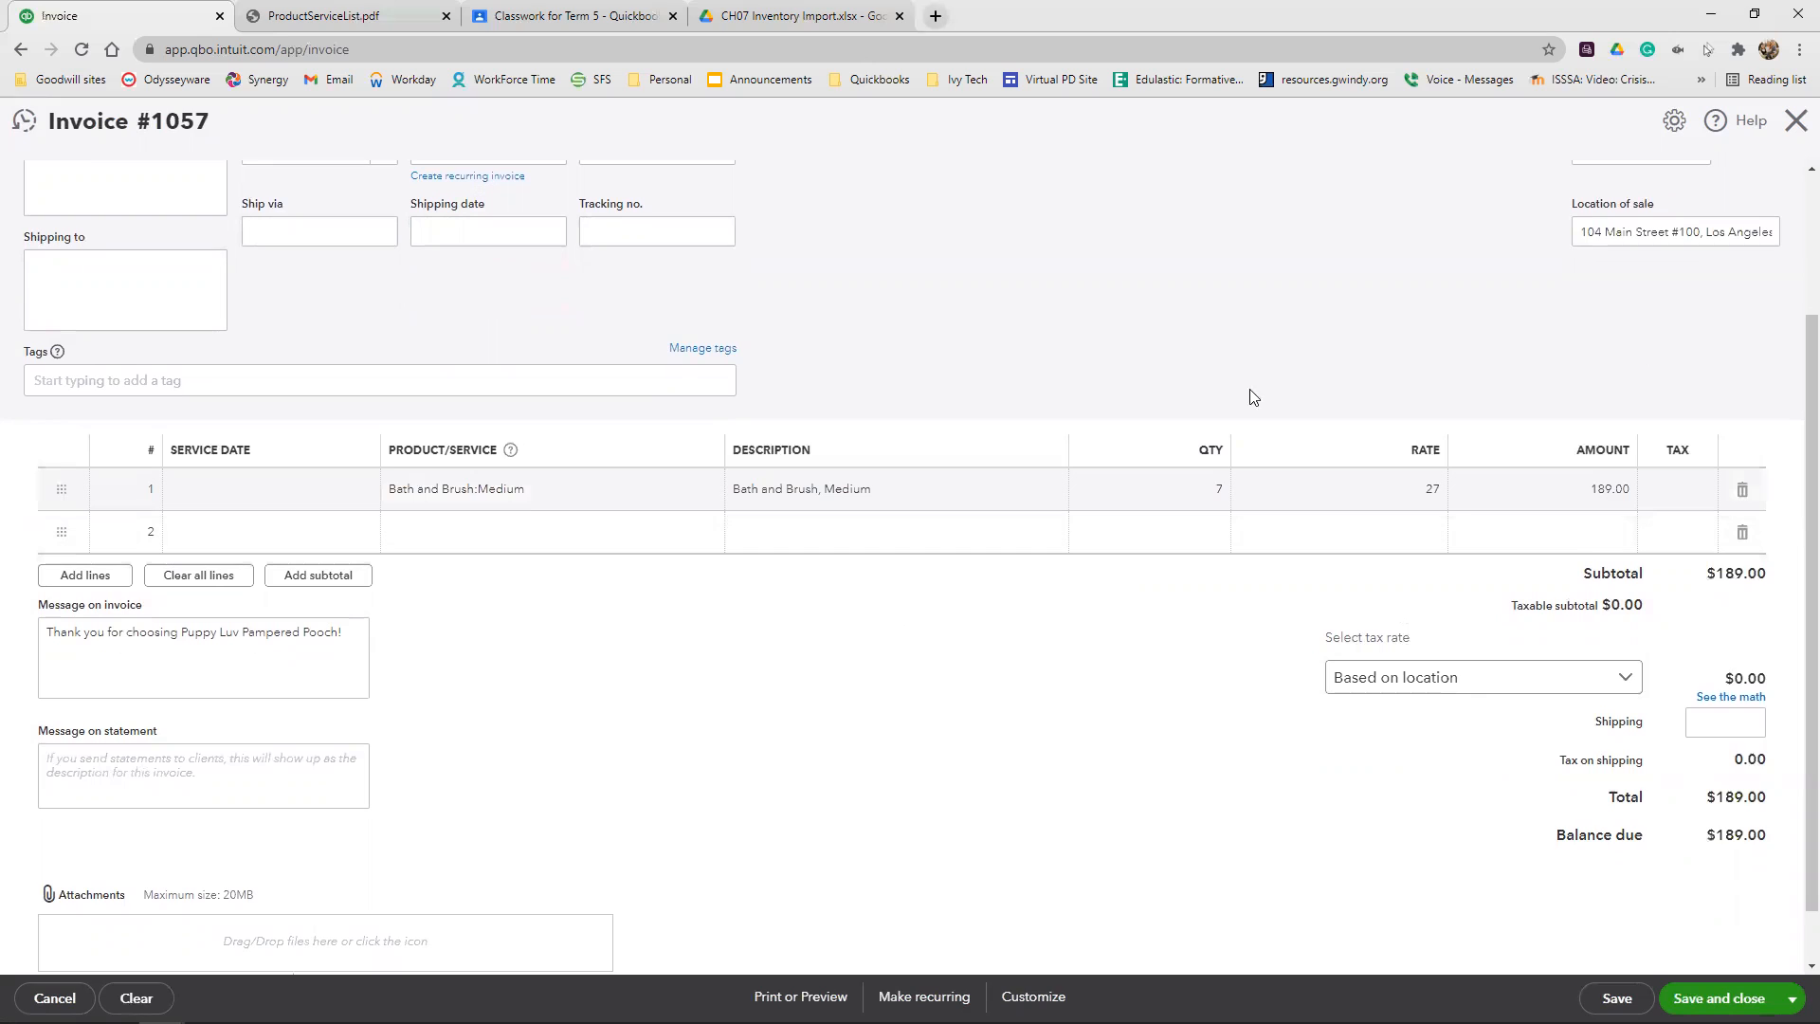
pyautogui.click(1194, 493)
pyautogui.click(1430, 491)
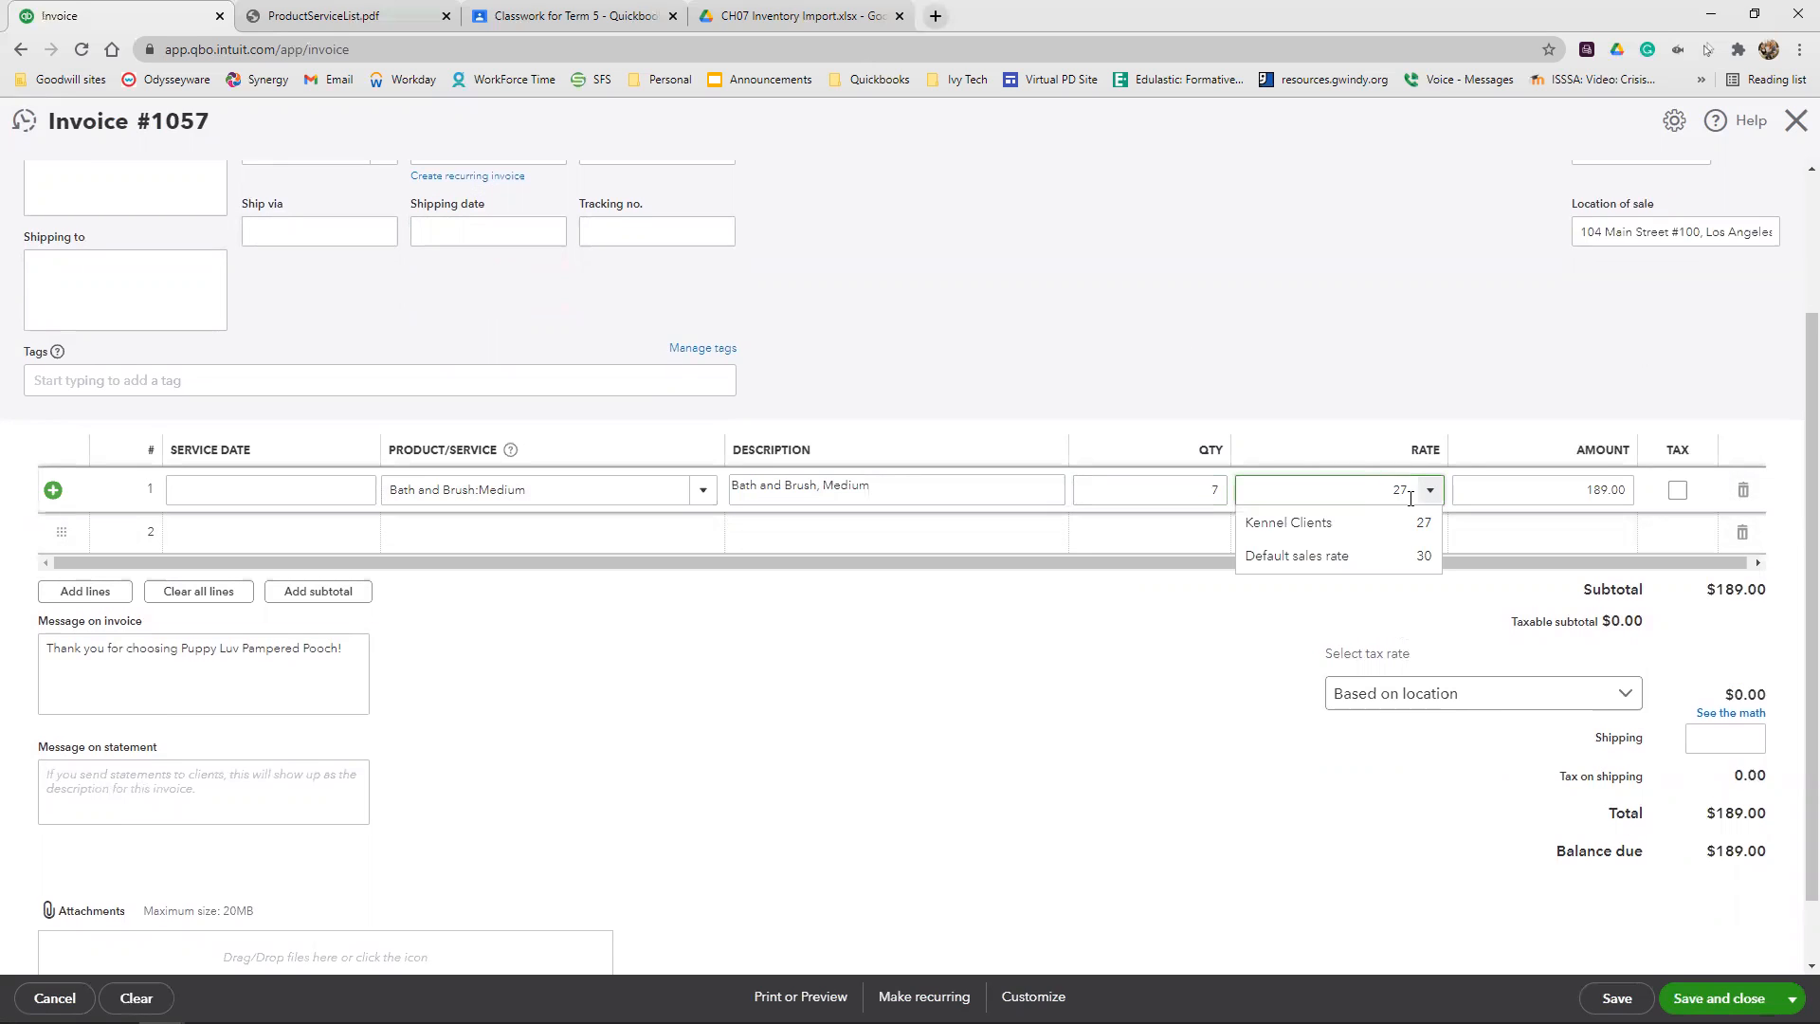
pyautogui.click(1296, 370)
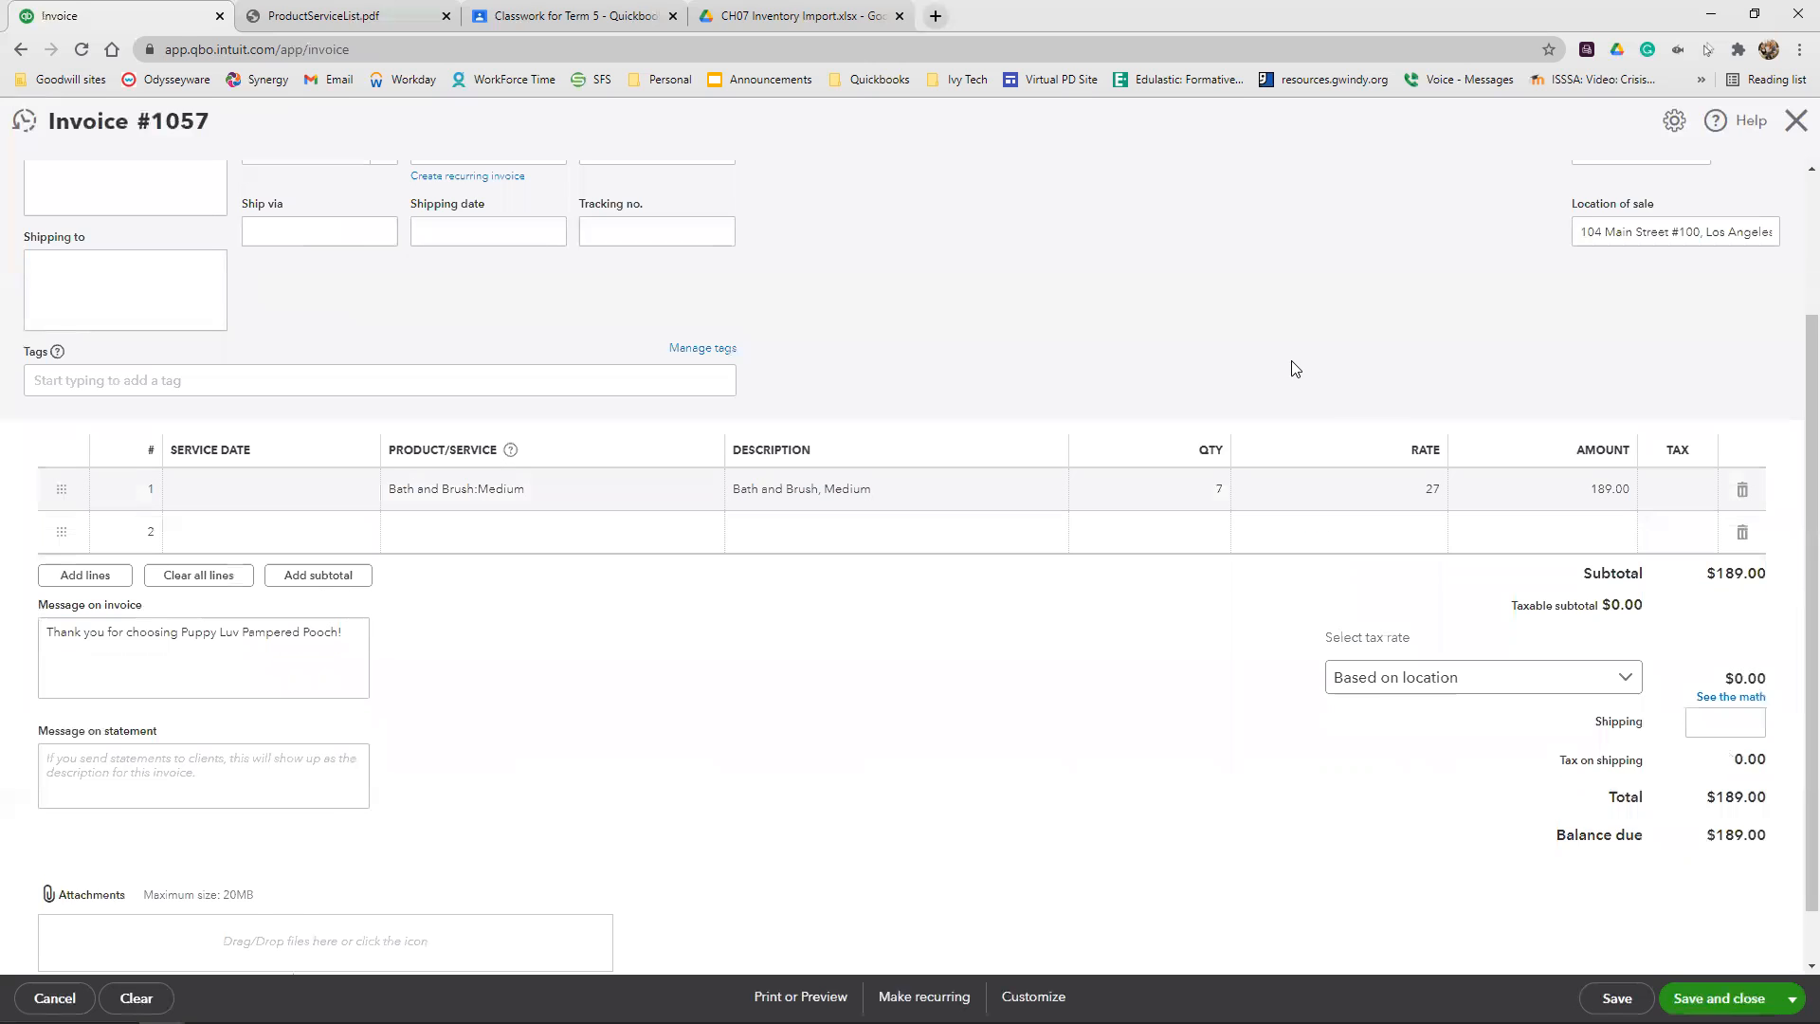
# Add Toppie Treat Toy Medium as the second invoice line with a quantity of 14
pyautogui.click(501, 531)
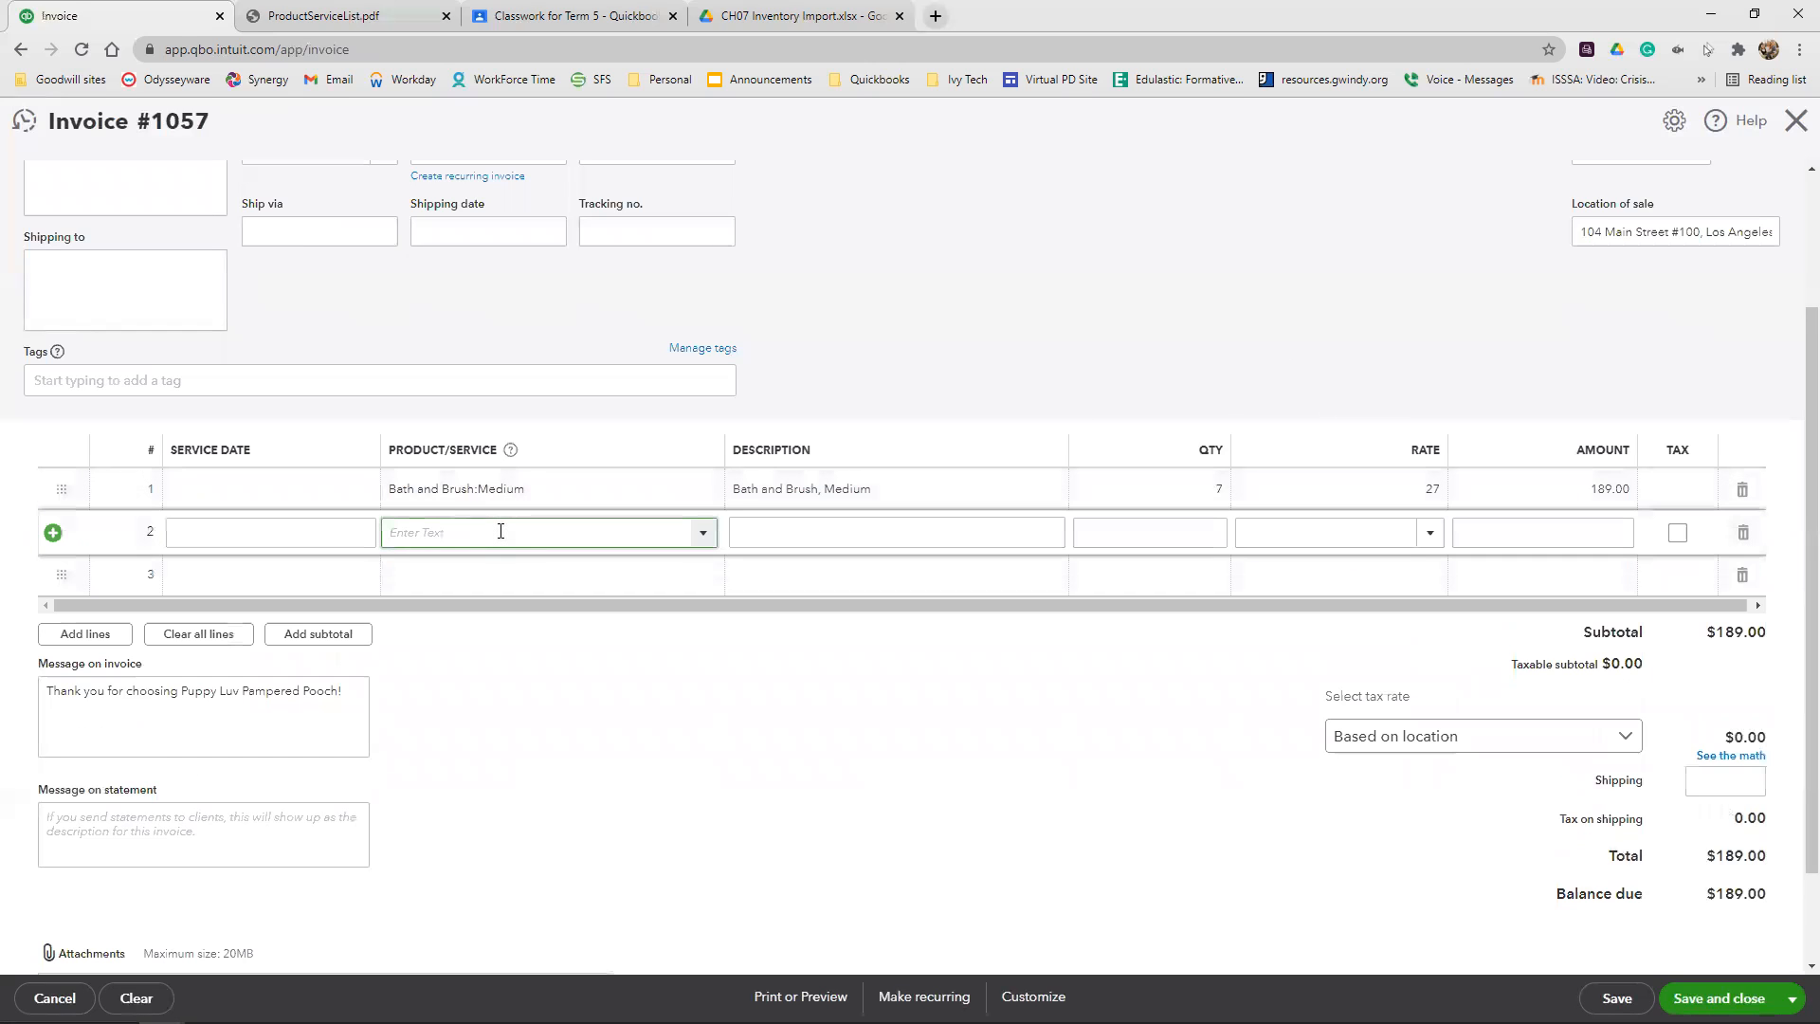
pyautogui.write('medu')
pyautogui.press('BackSpace')
pyautogui.write('ium')
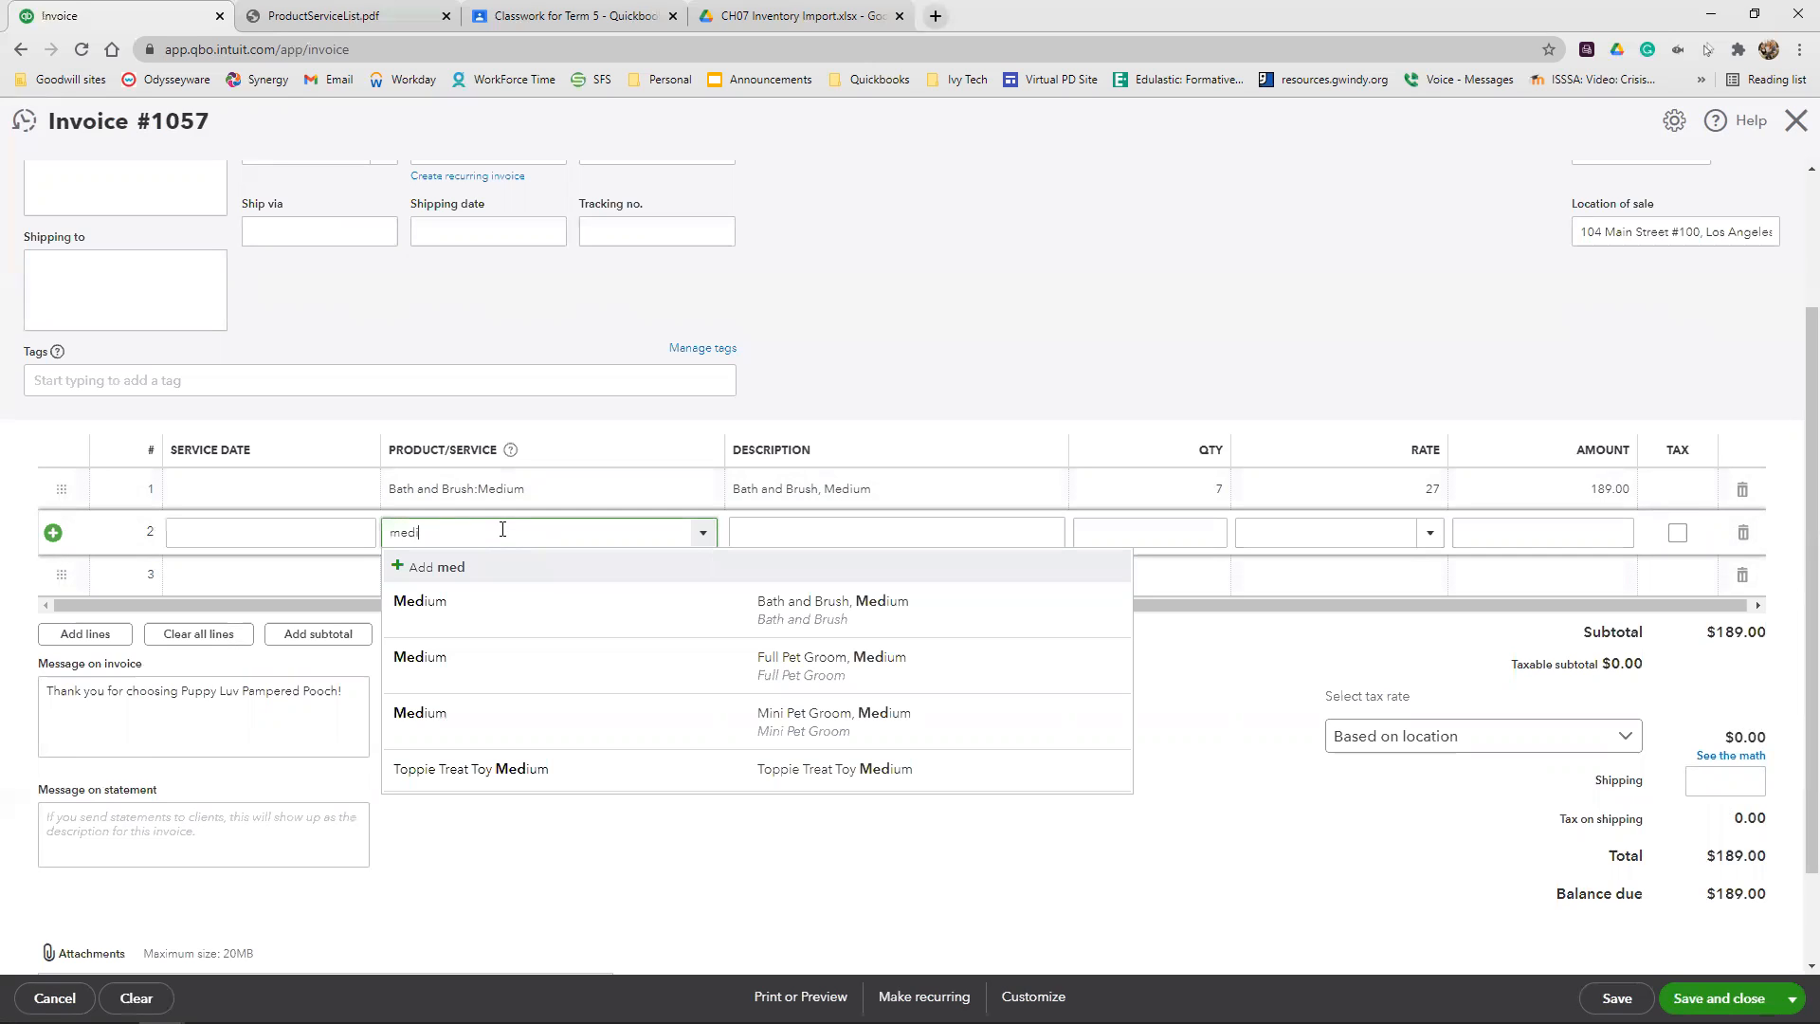
pyautogui.press('Return')
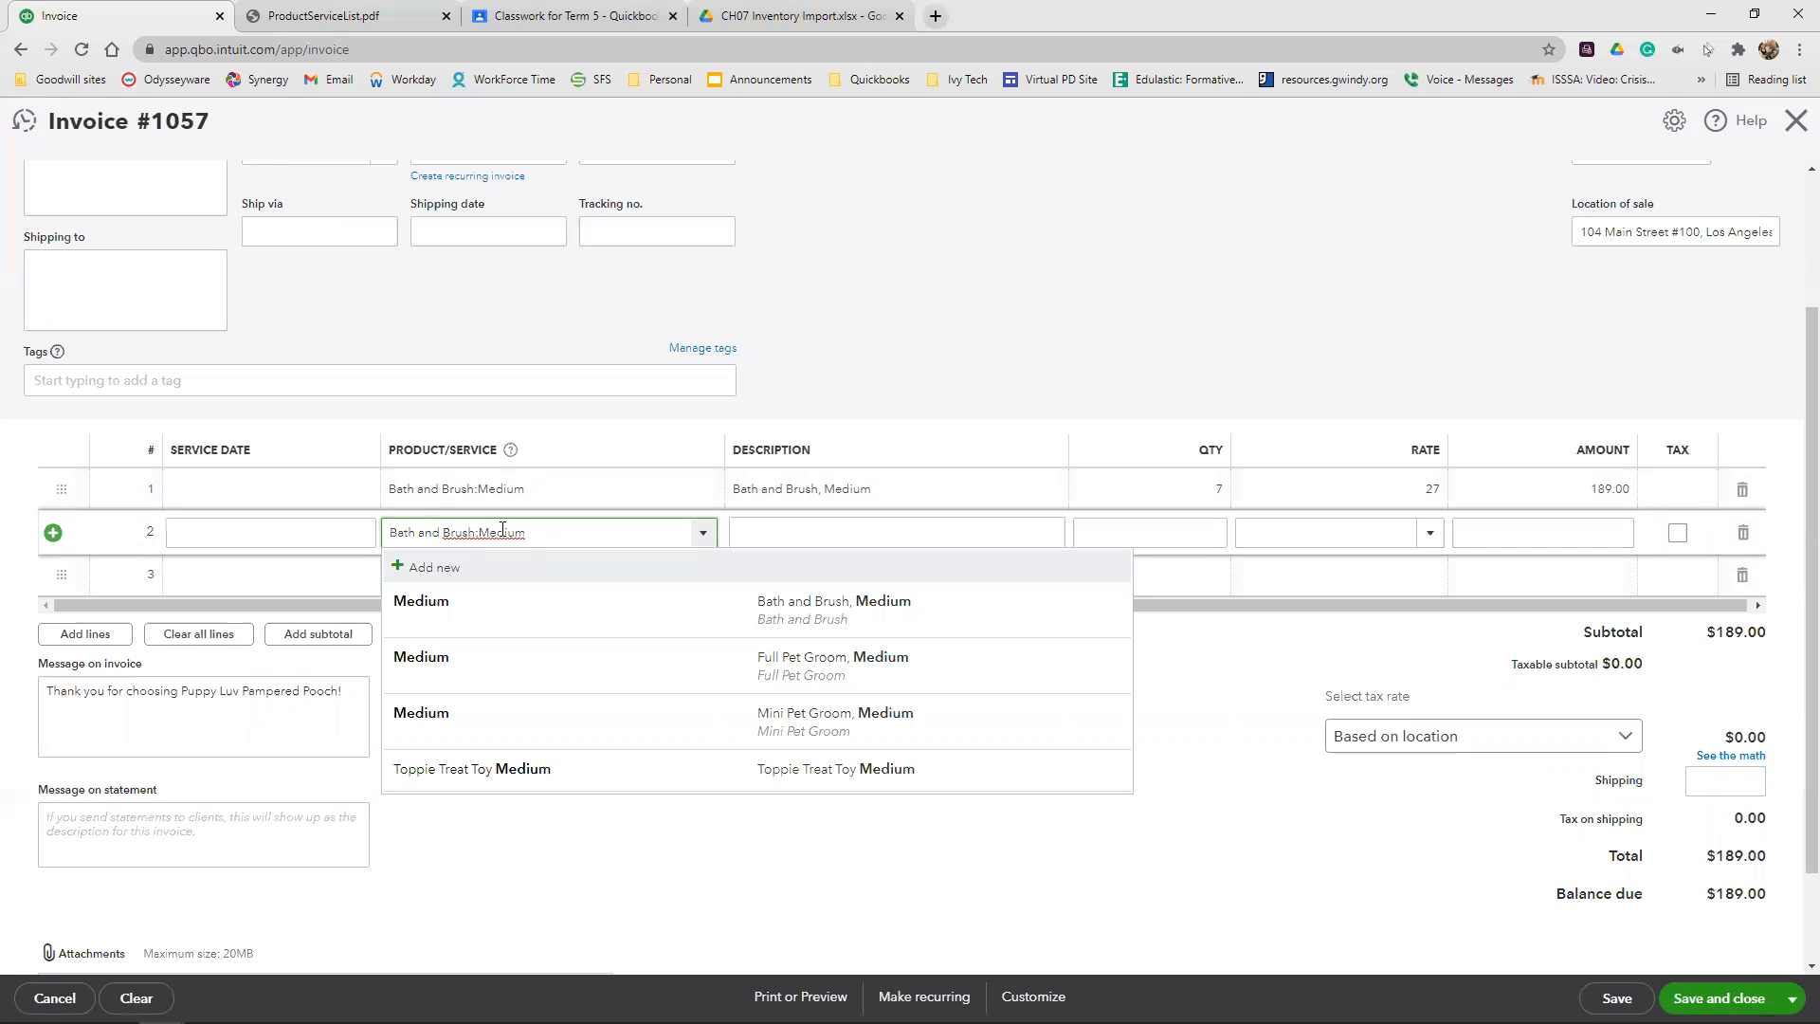
pyautogui.click(434, 769)
pyautogui.click(1128, 537)
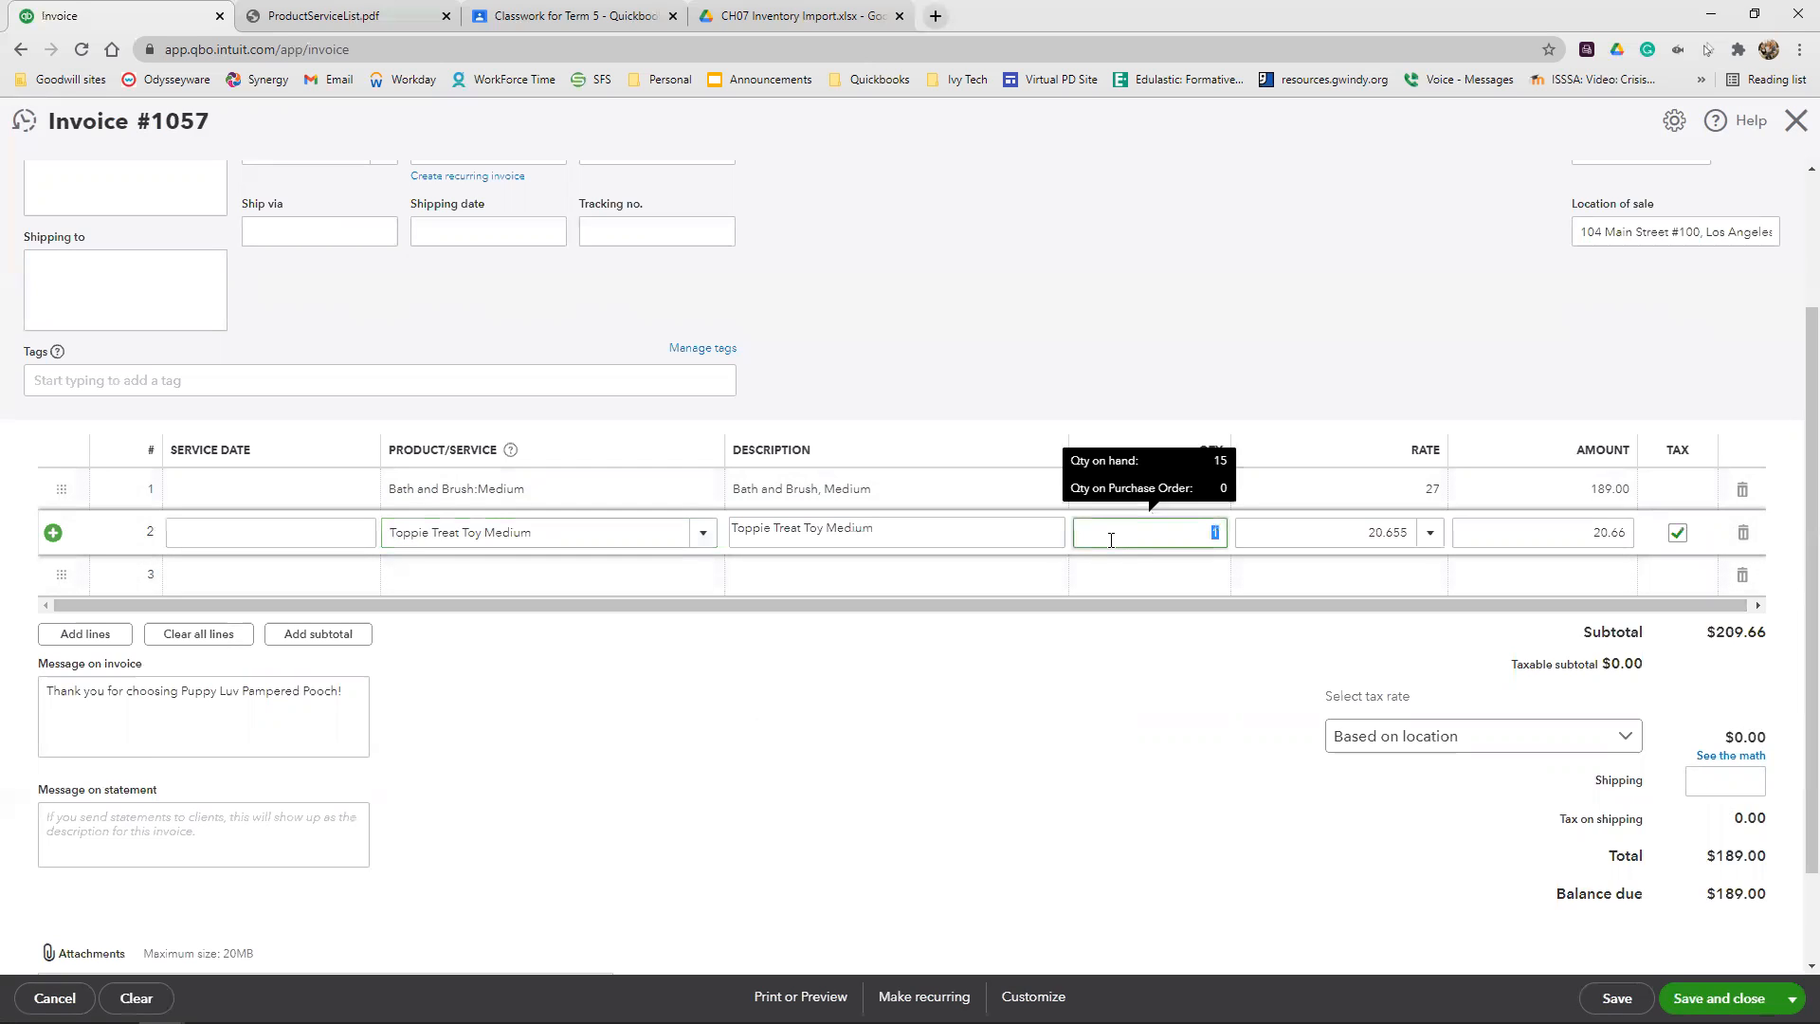
pyautogui.write('1')
pyautogui.click(1200, 322)
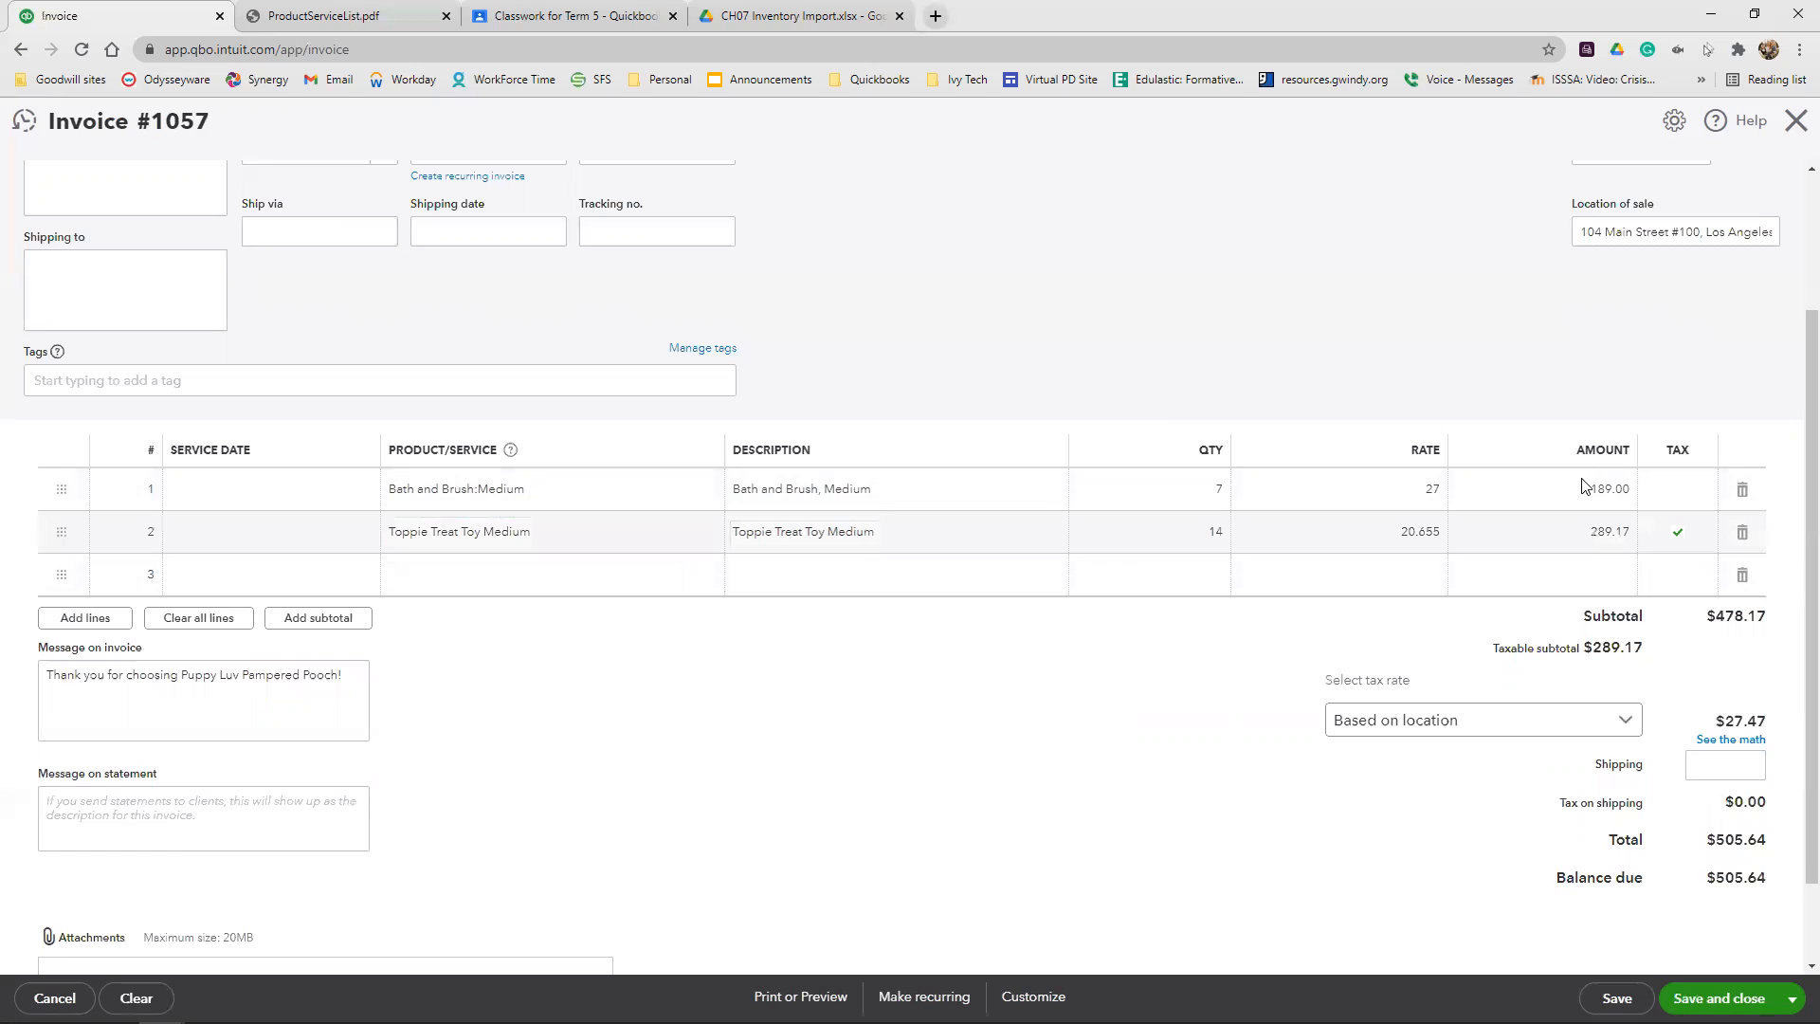
# Override the invoice's sales tax with a 9% rate, giving the reason that the tax rate is incorrect for the sale, and save and close the invoice
pyautogui.click(1756, 742)
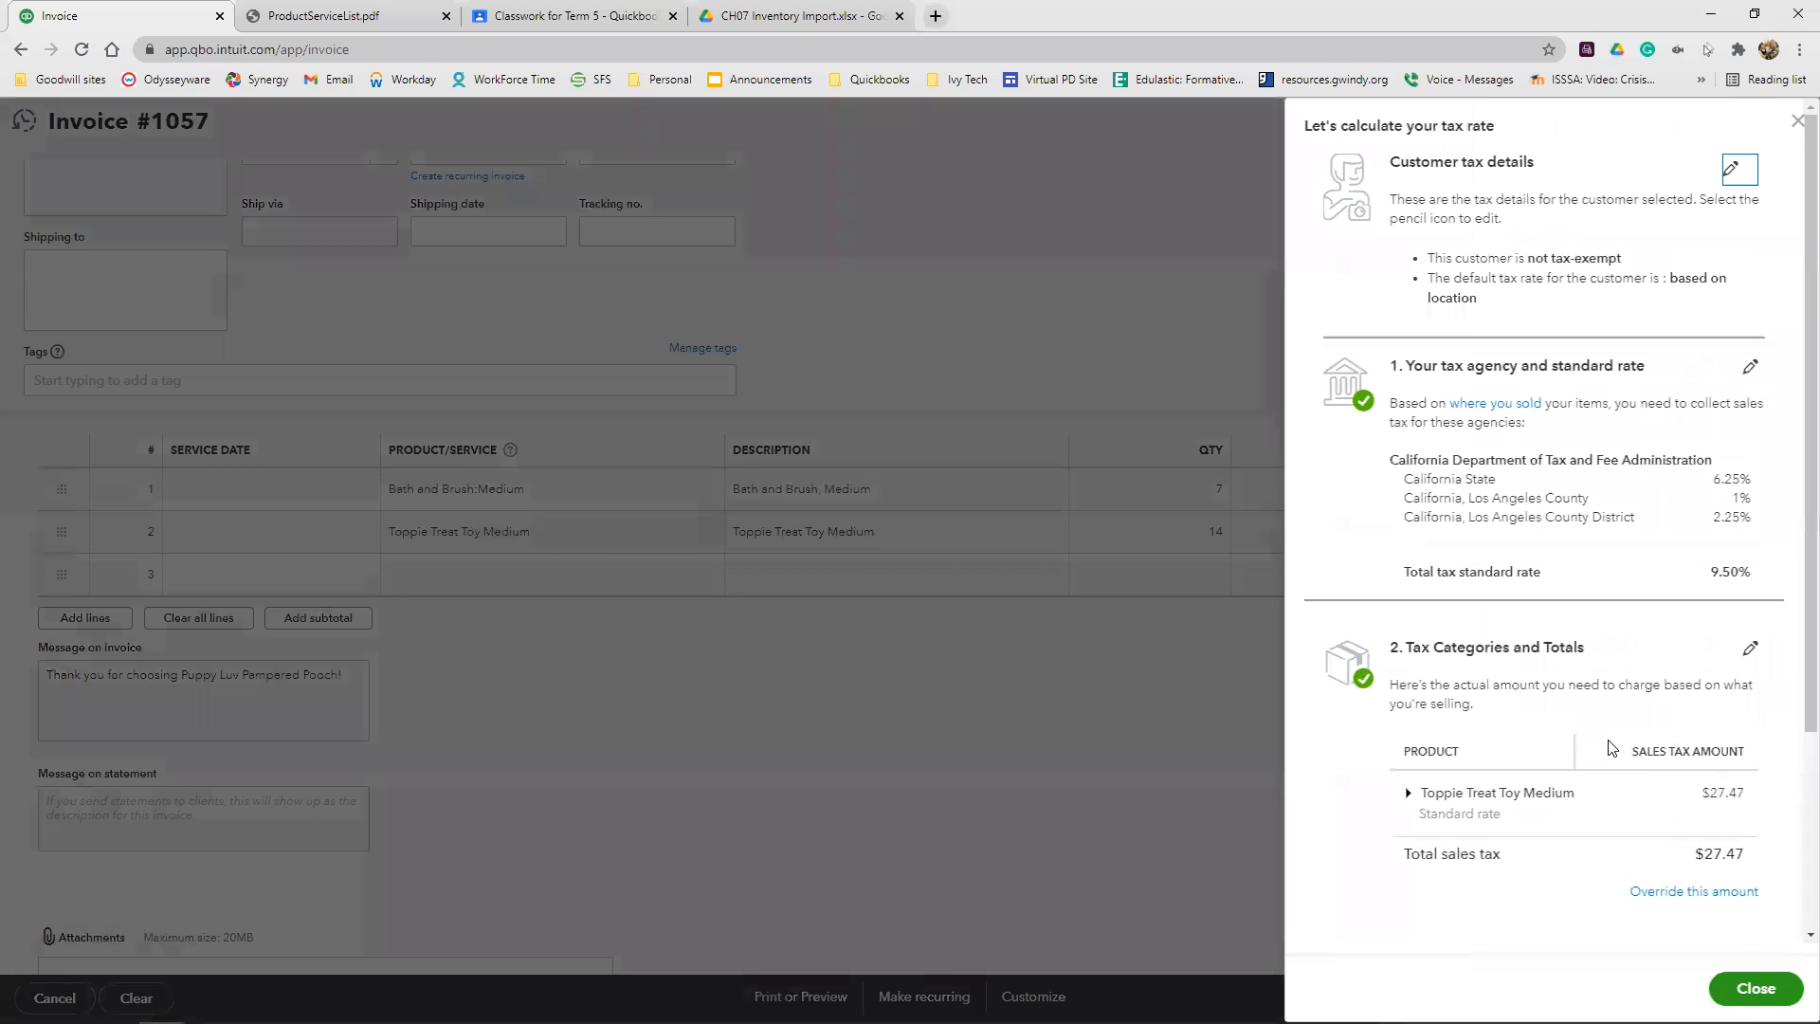
pyautogui.click(1708, 893)
pyautogui.click(1343, 884)
pyautogui.write('9')
pyautogui.click(1560, 882)
pyautogui.click(1560, 882)
pyautogui.click(1602, 668)
pyautogui.click(1727, 873)
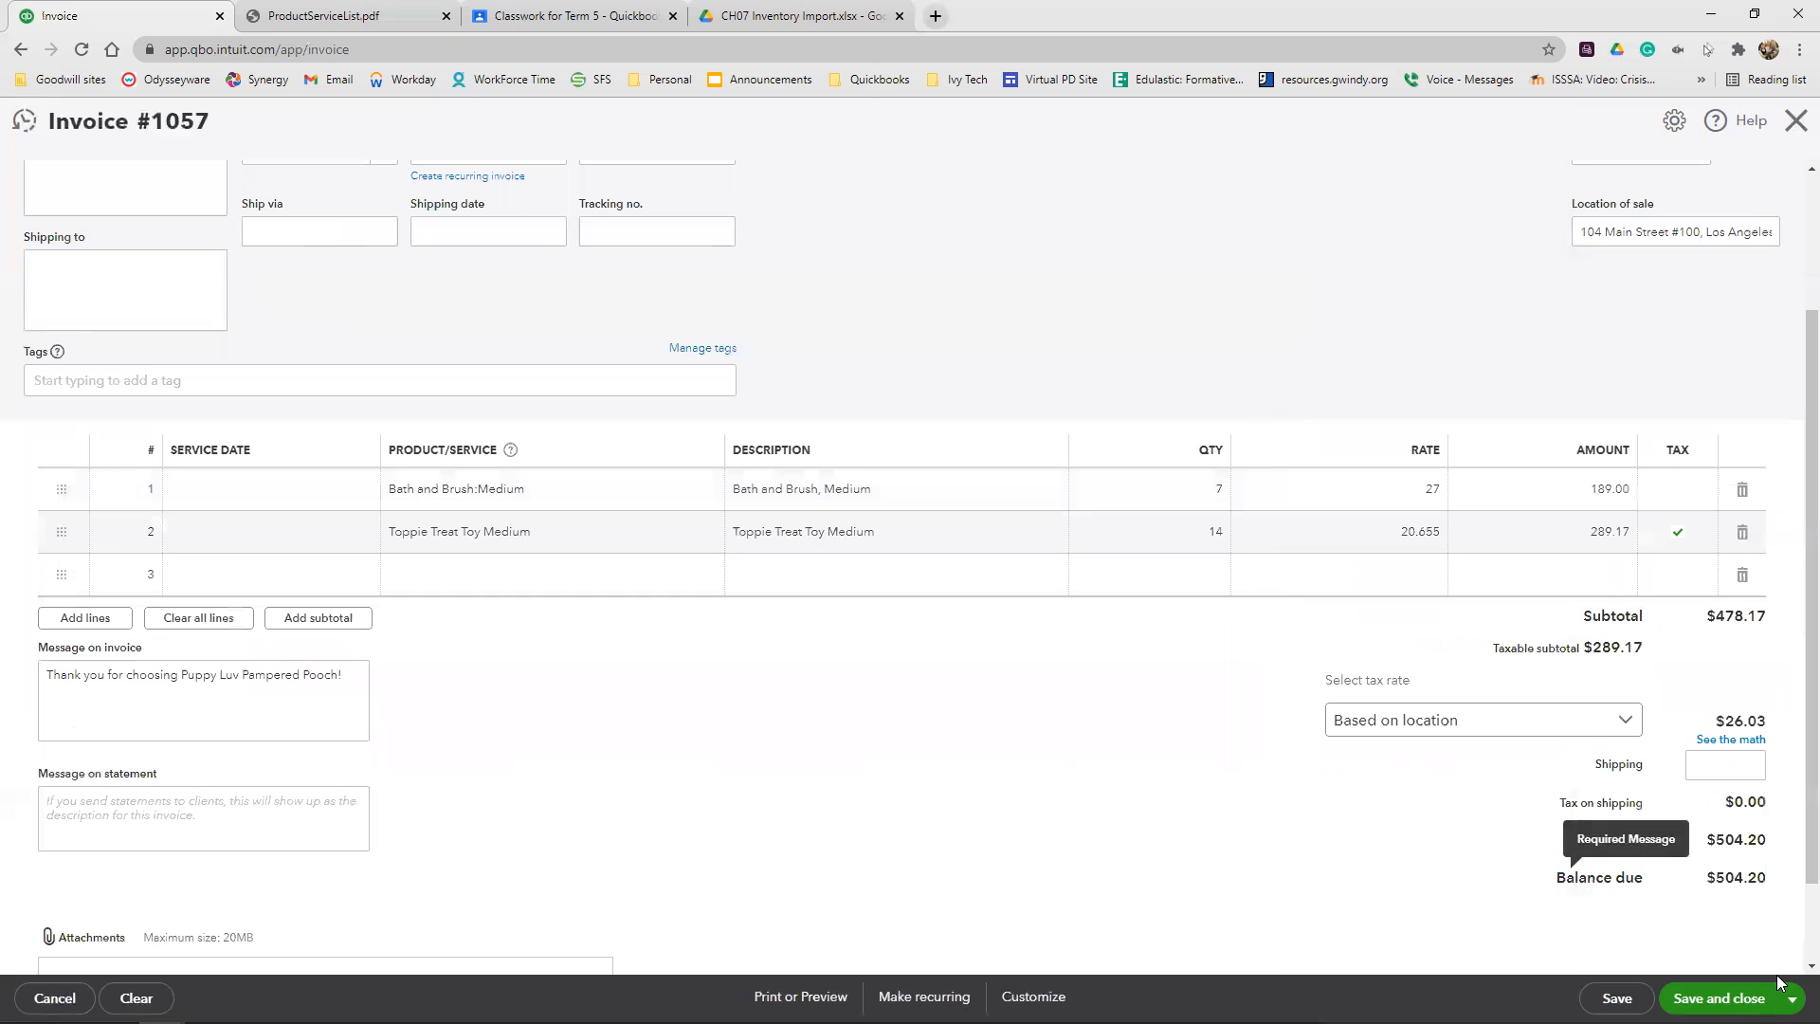
pyautogui.click(1780, 990)
pyautogui.scroll(2, 1366, 664)
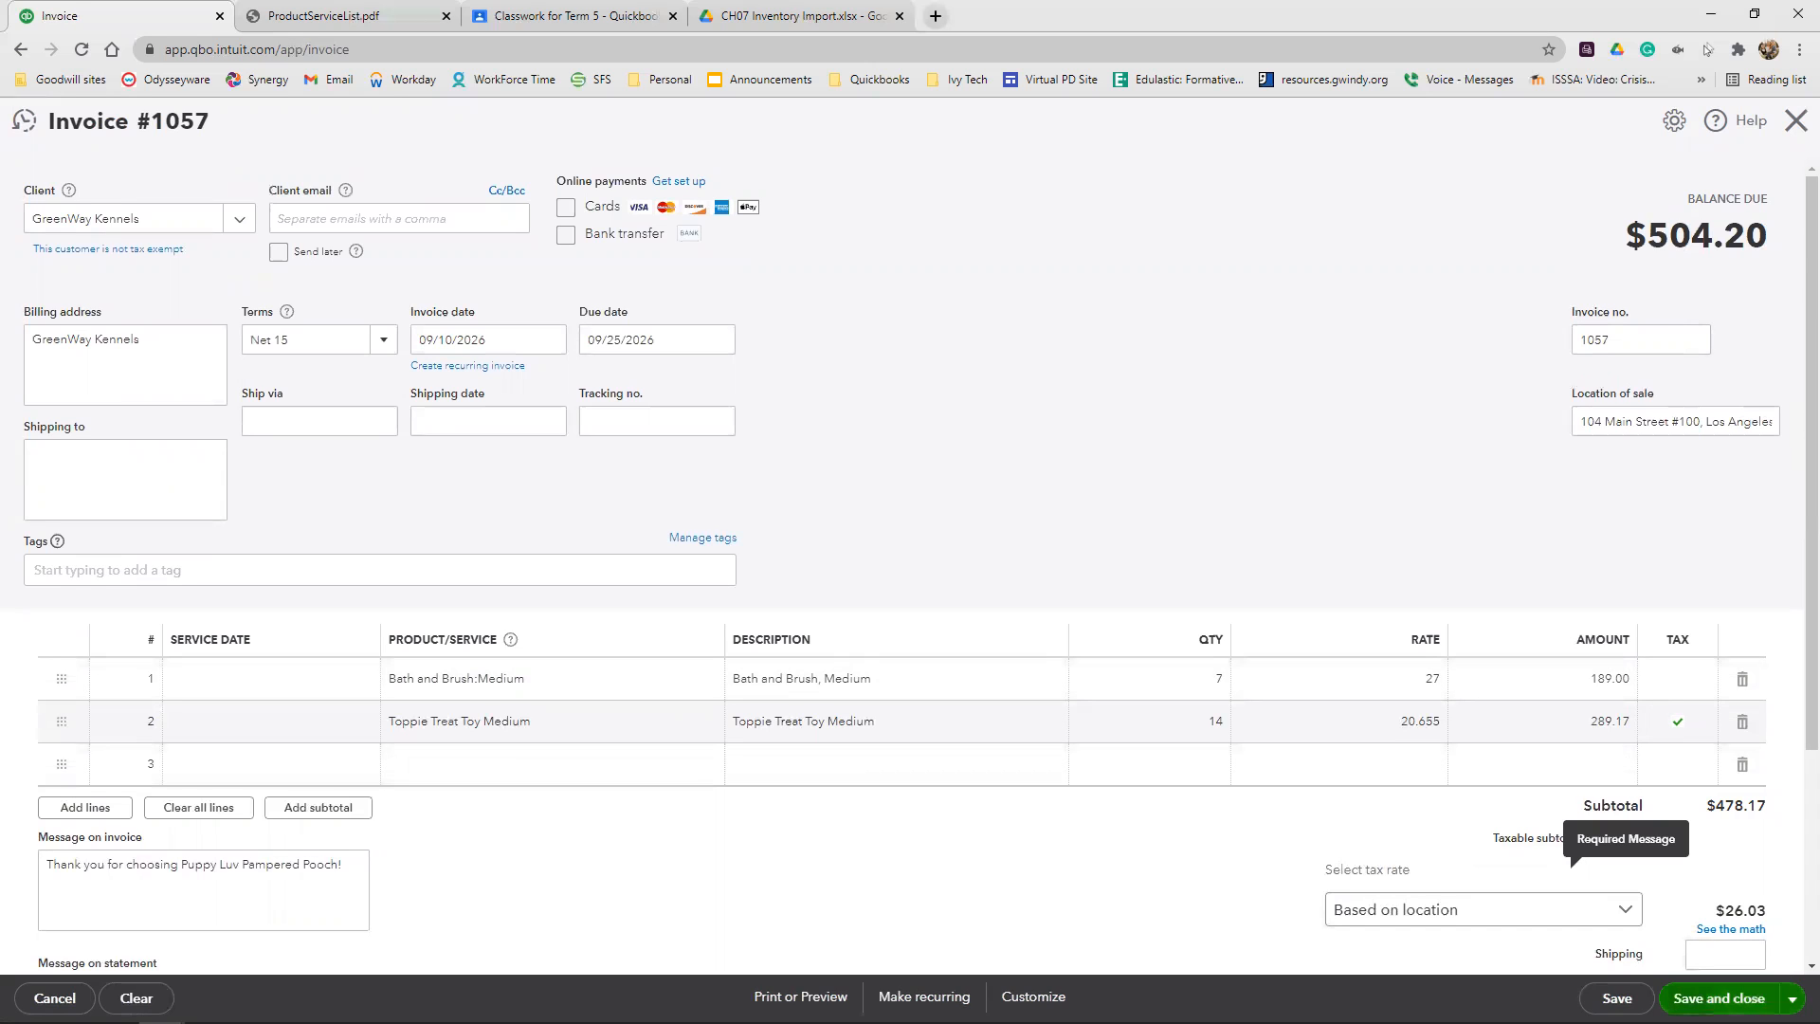
pyautogui.click(1719, 998)
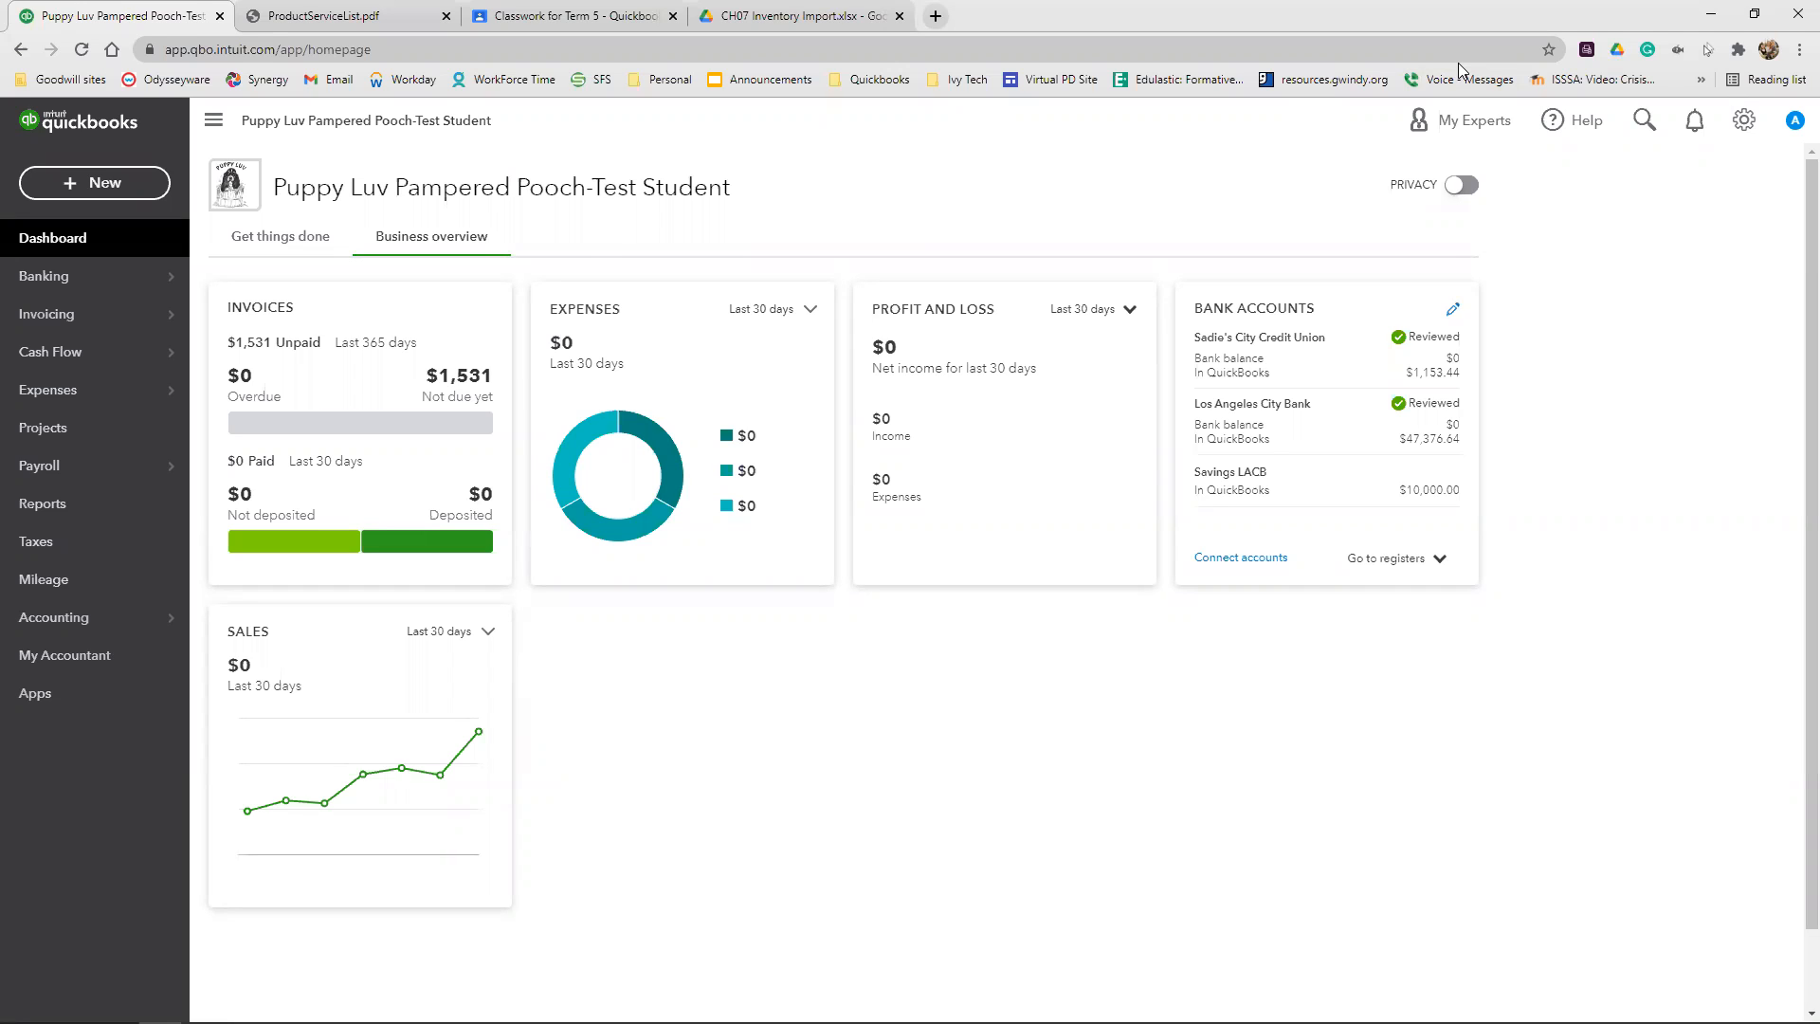
# Create a new sales receipt for the individual client, with Cash as the payment method
pyautogui.click(102, 182)
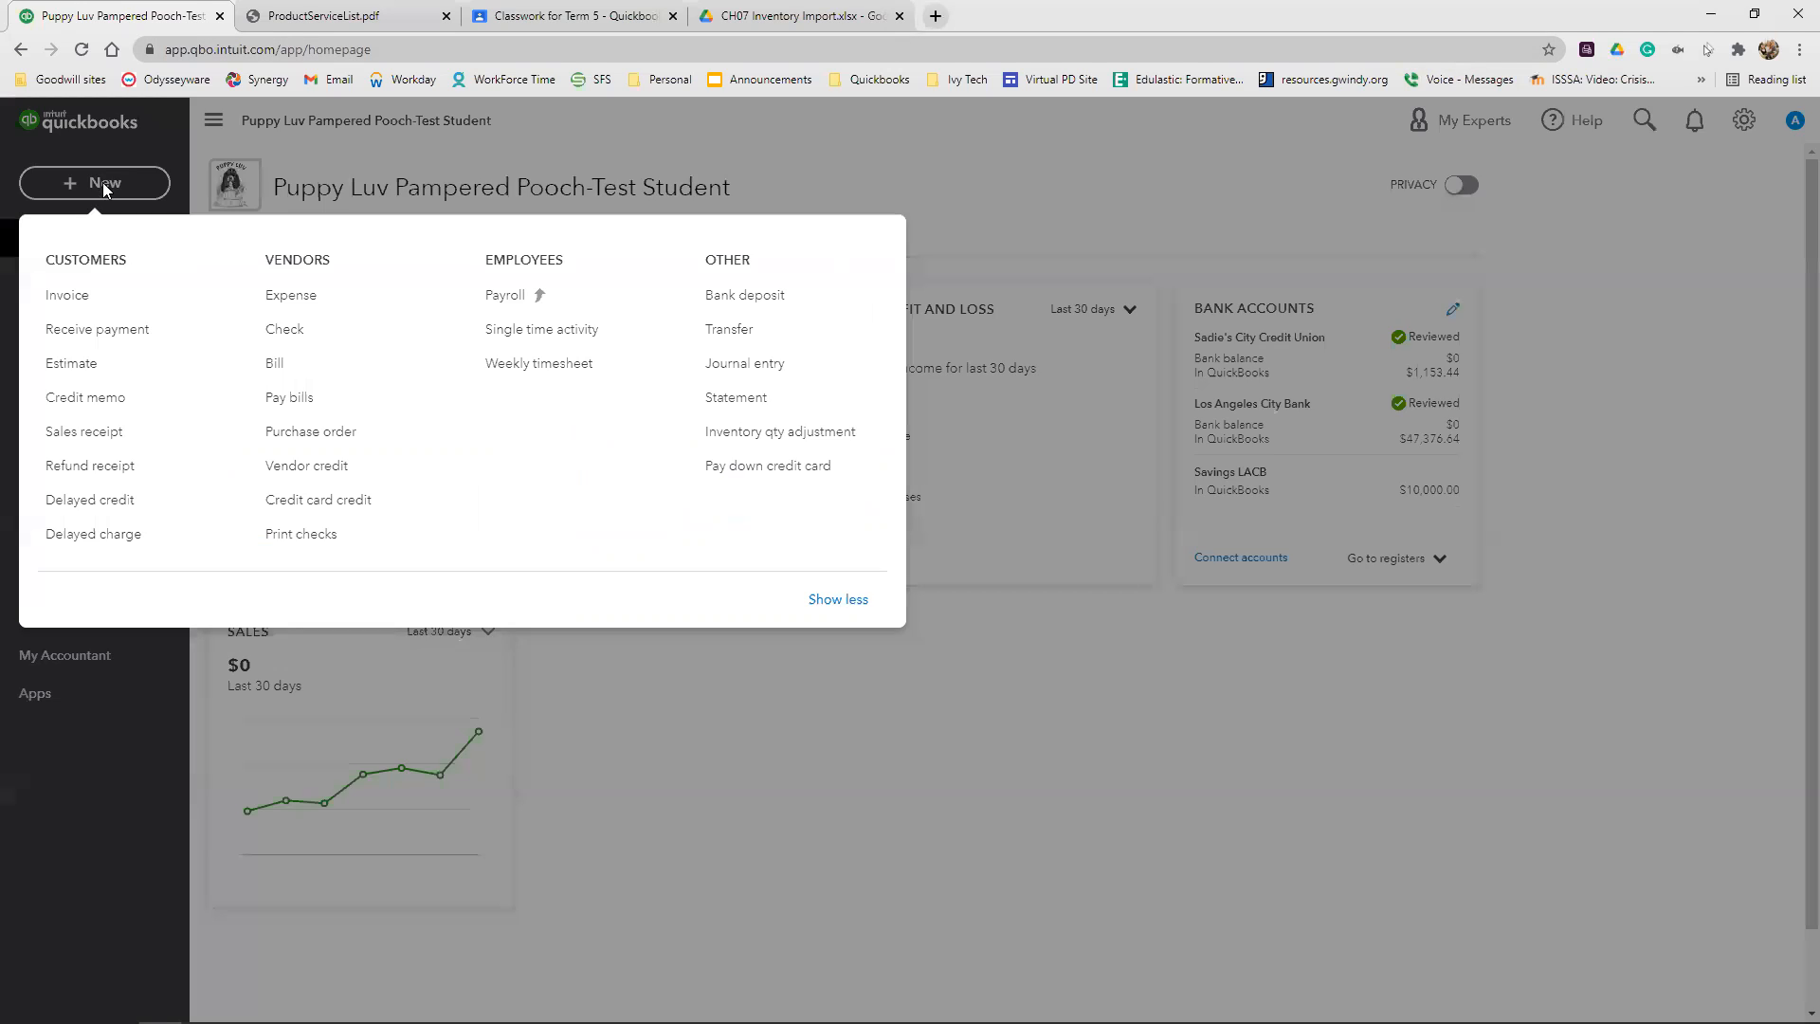
pyautogui.click(92, 436)
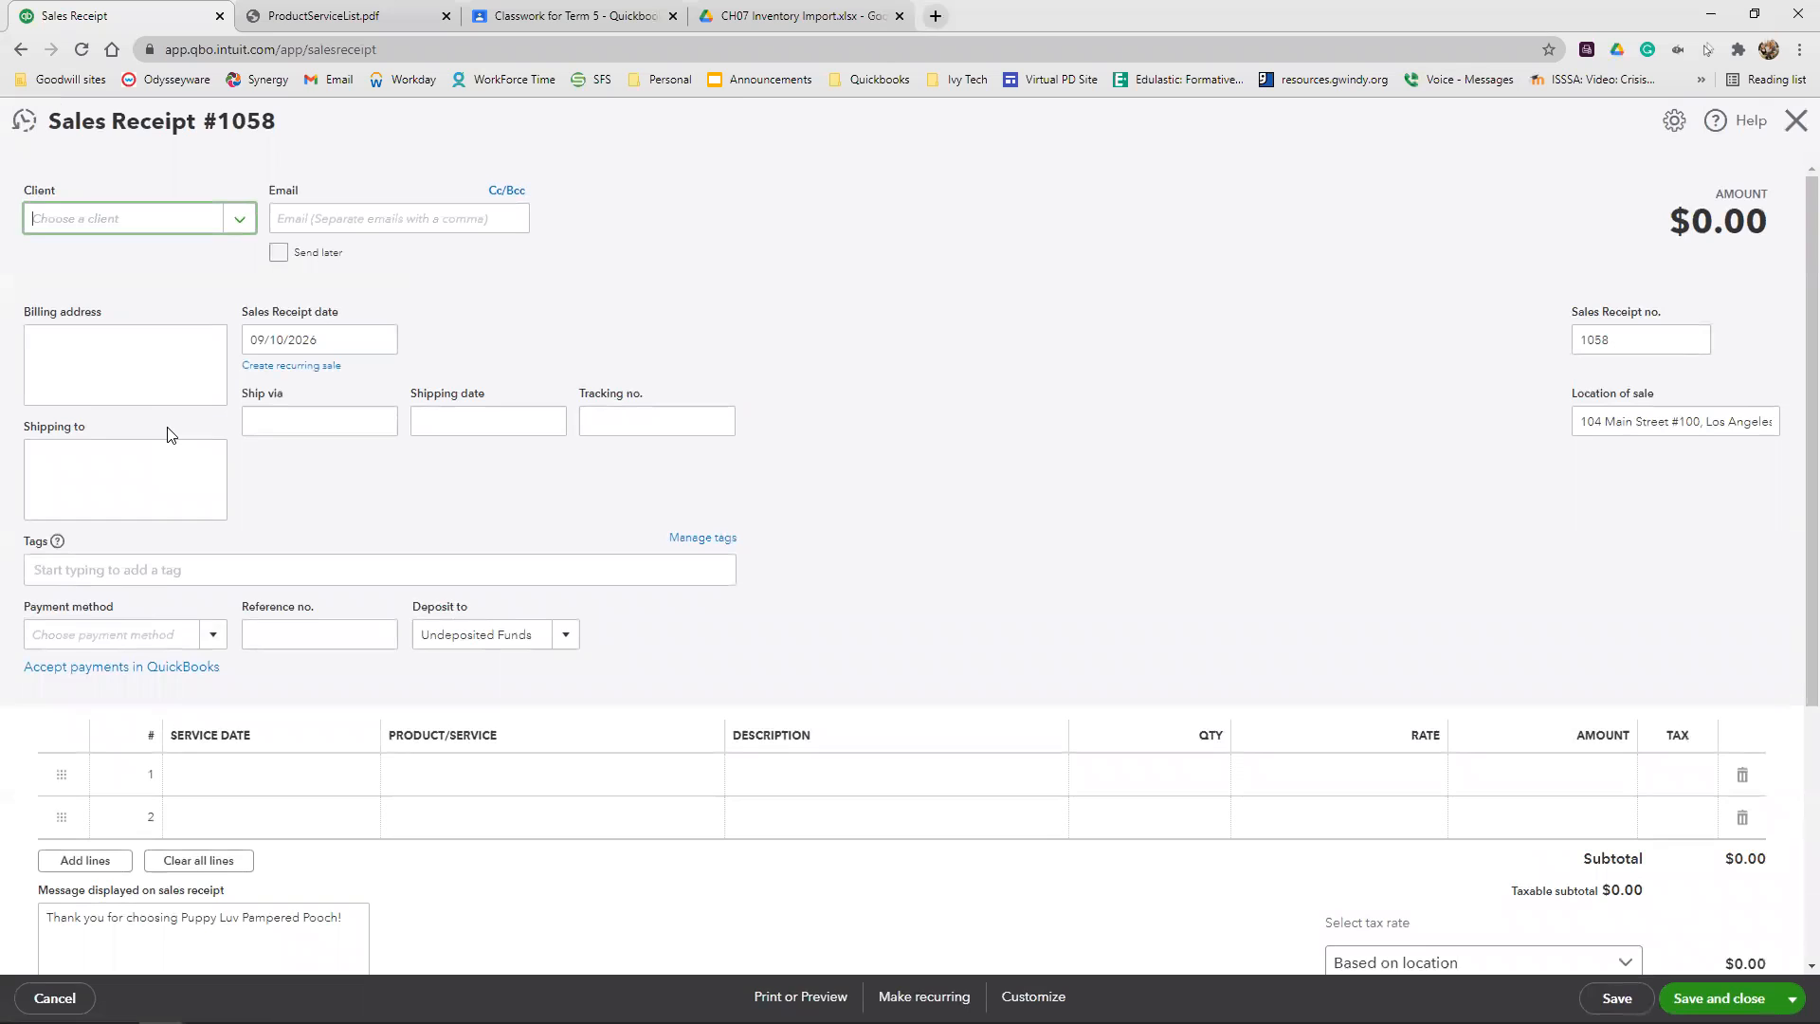
pyautogui.click(182, 622)
pyautogui.write('cash')
pyautogui.click(99, 704)
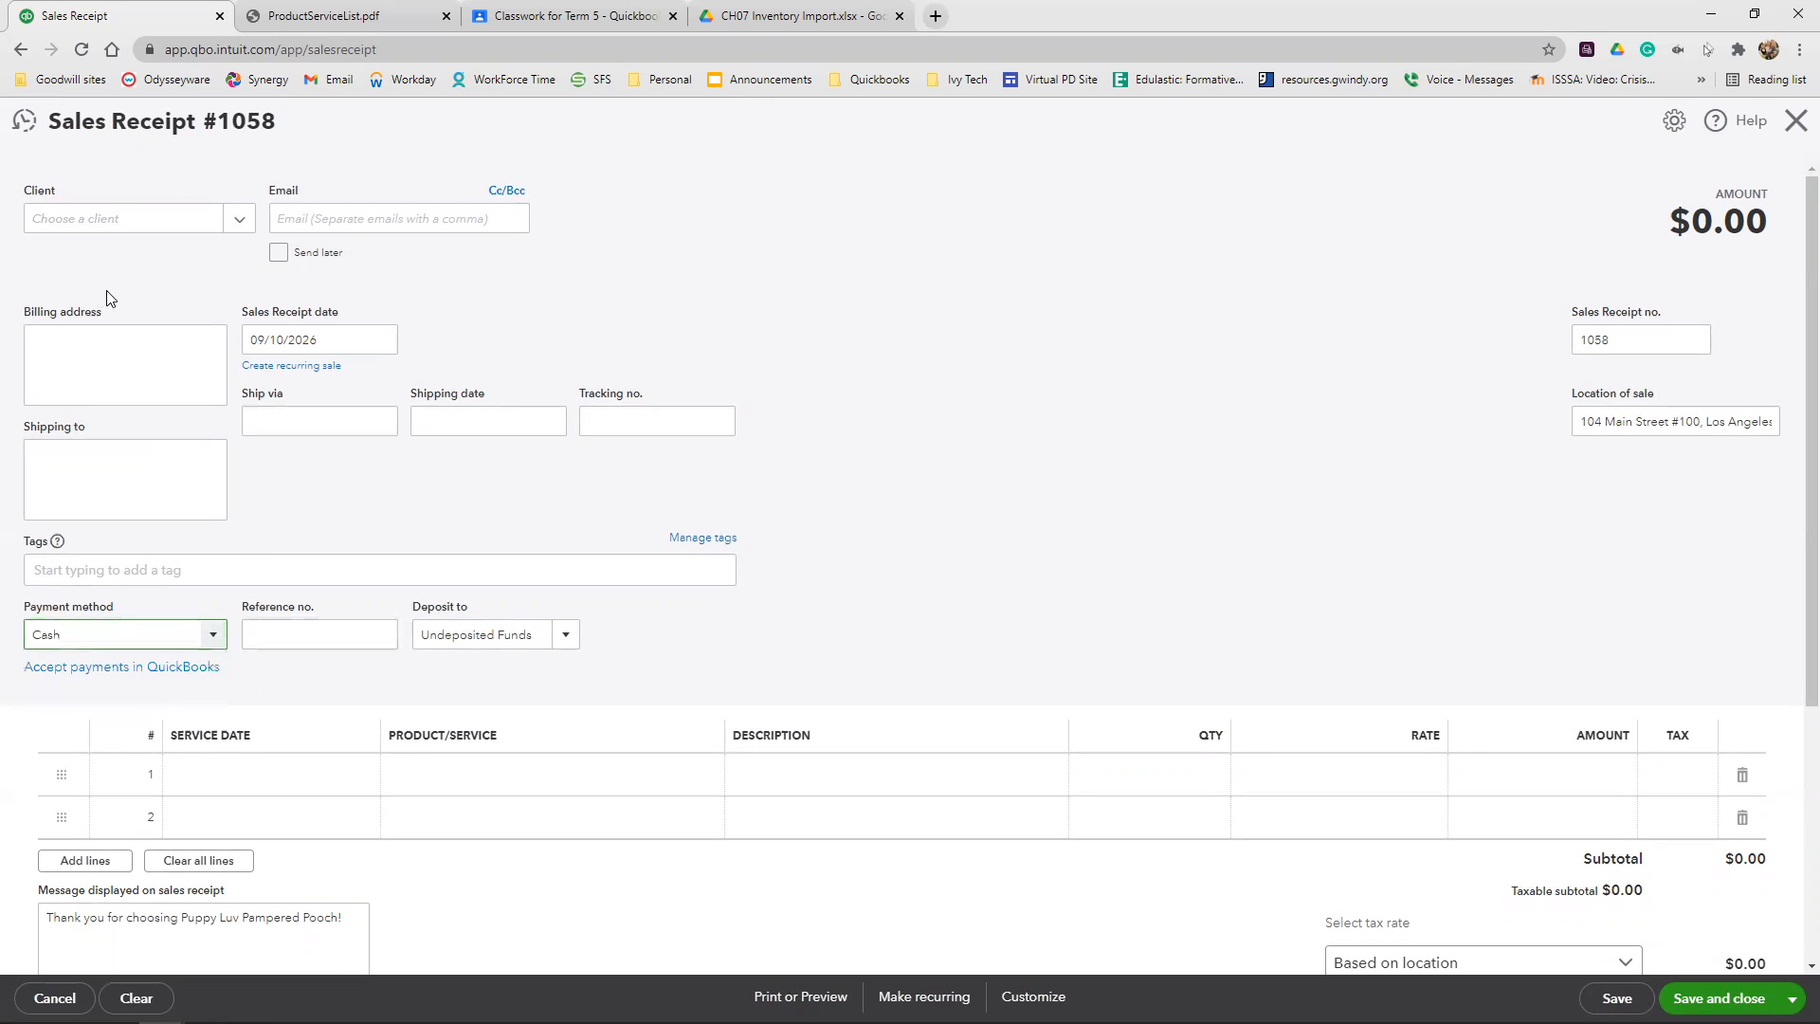
pyautogui.click(105, 220)
pyautogui.write('all')
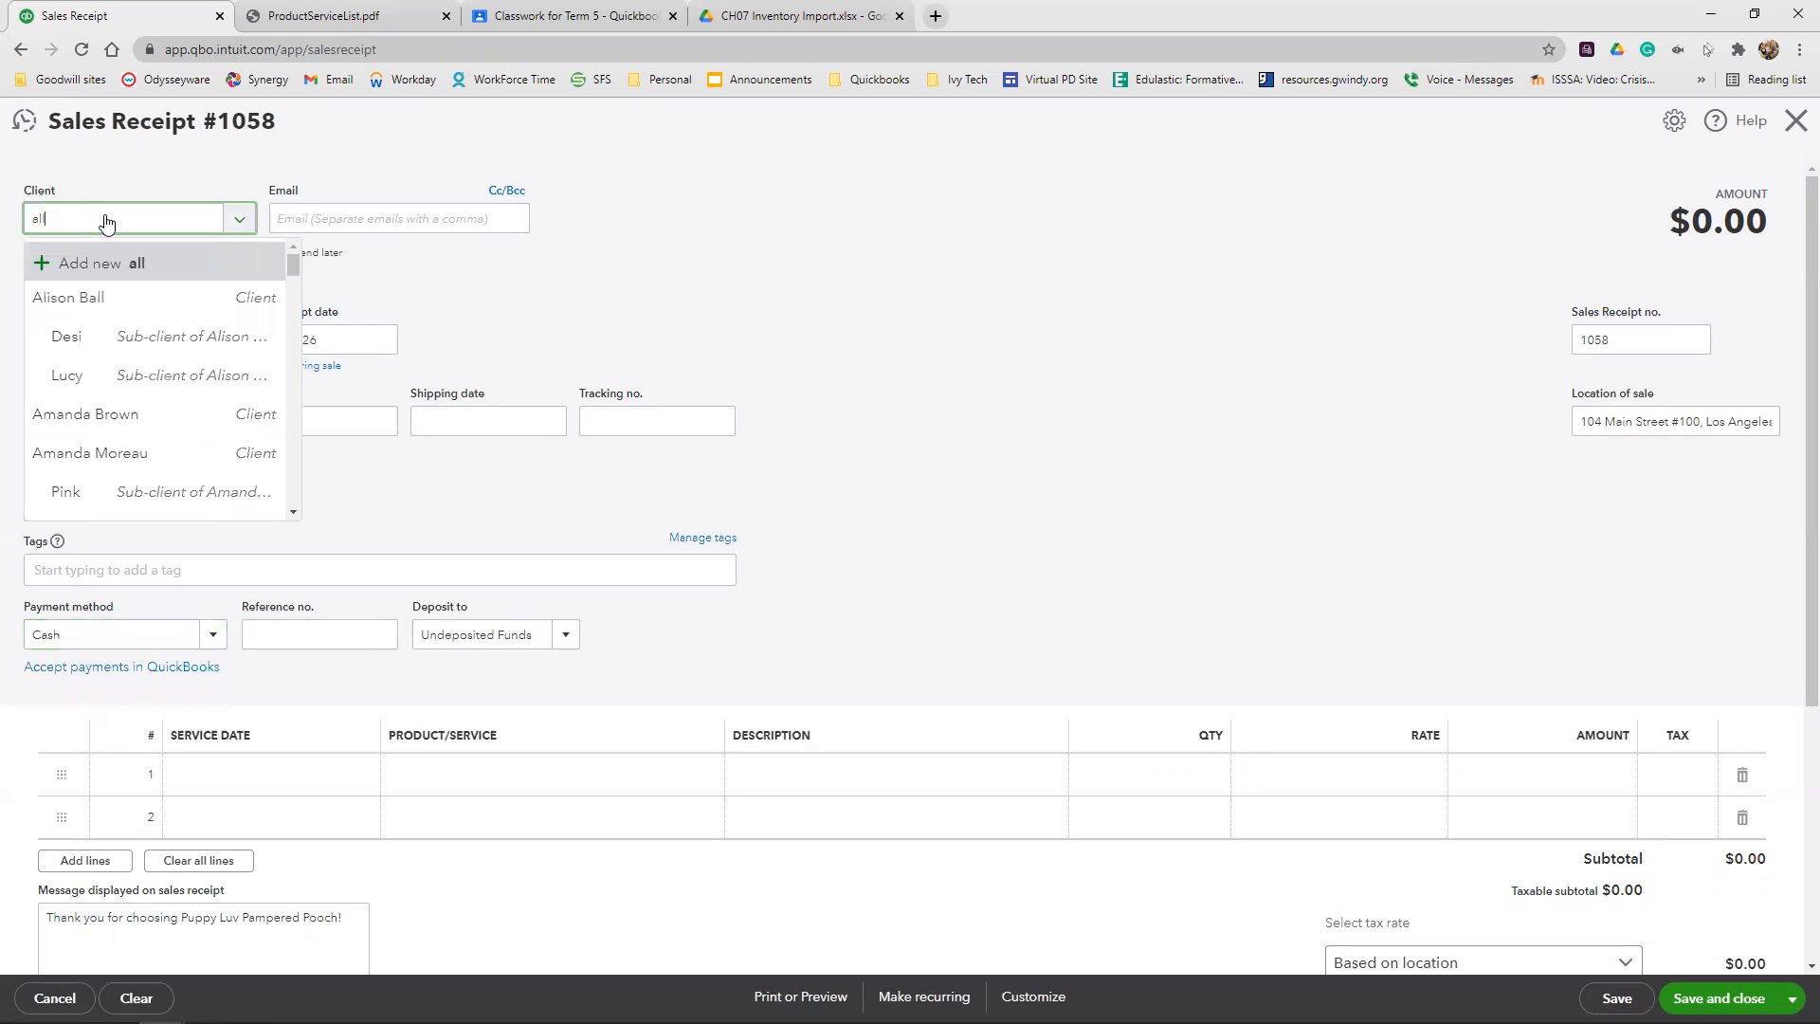
pyautogui.click(98, 297)
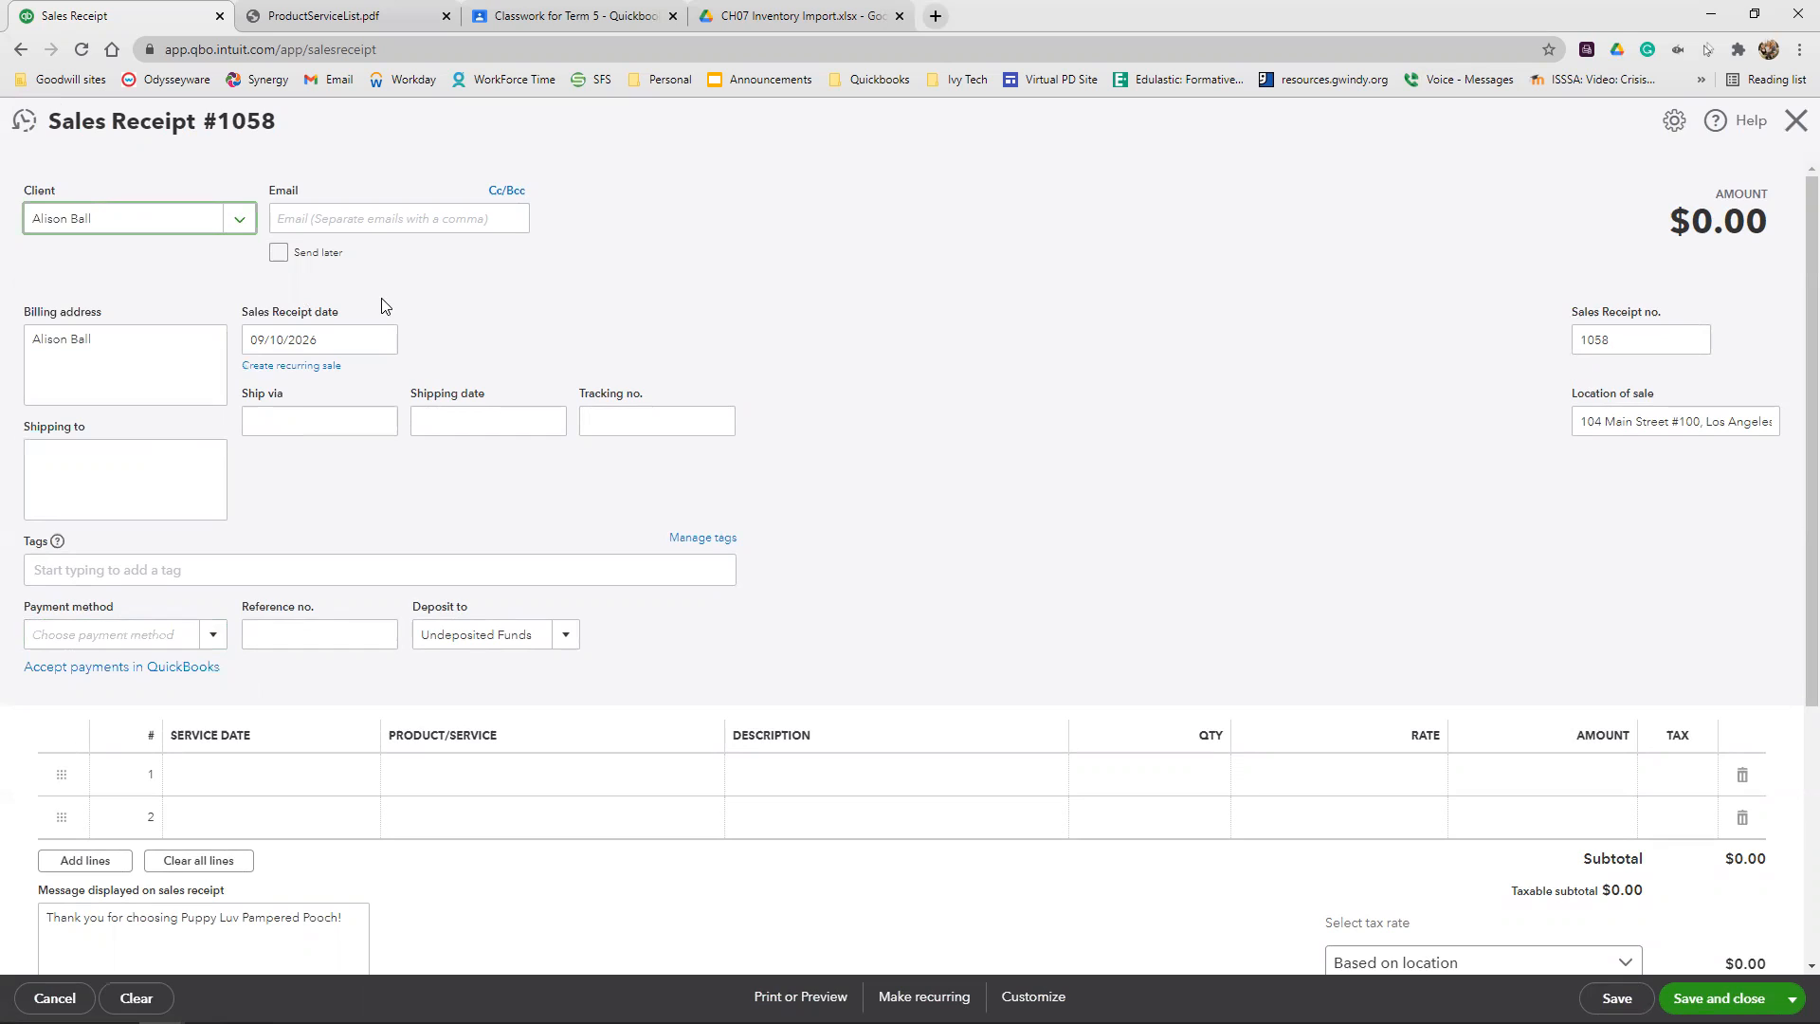
pyautogui.click(125, 631)
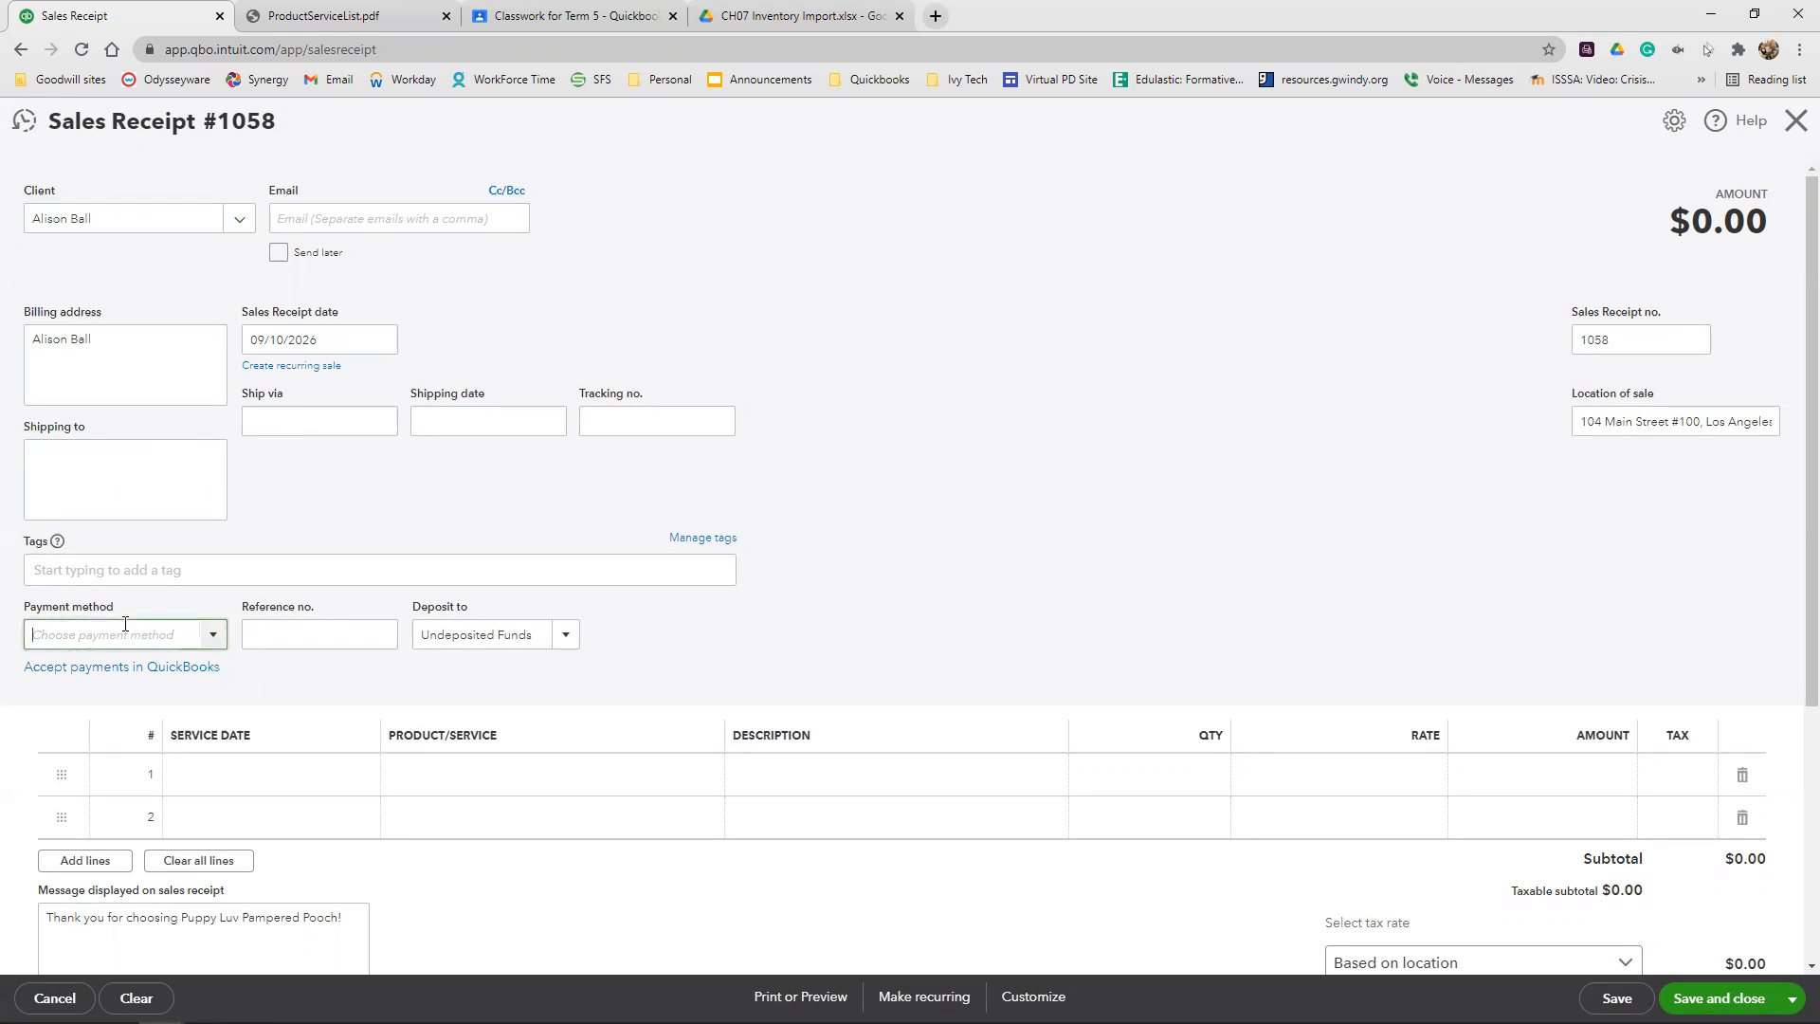
pyautogui.write('cas')
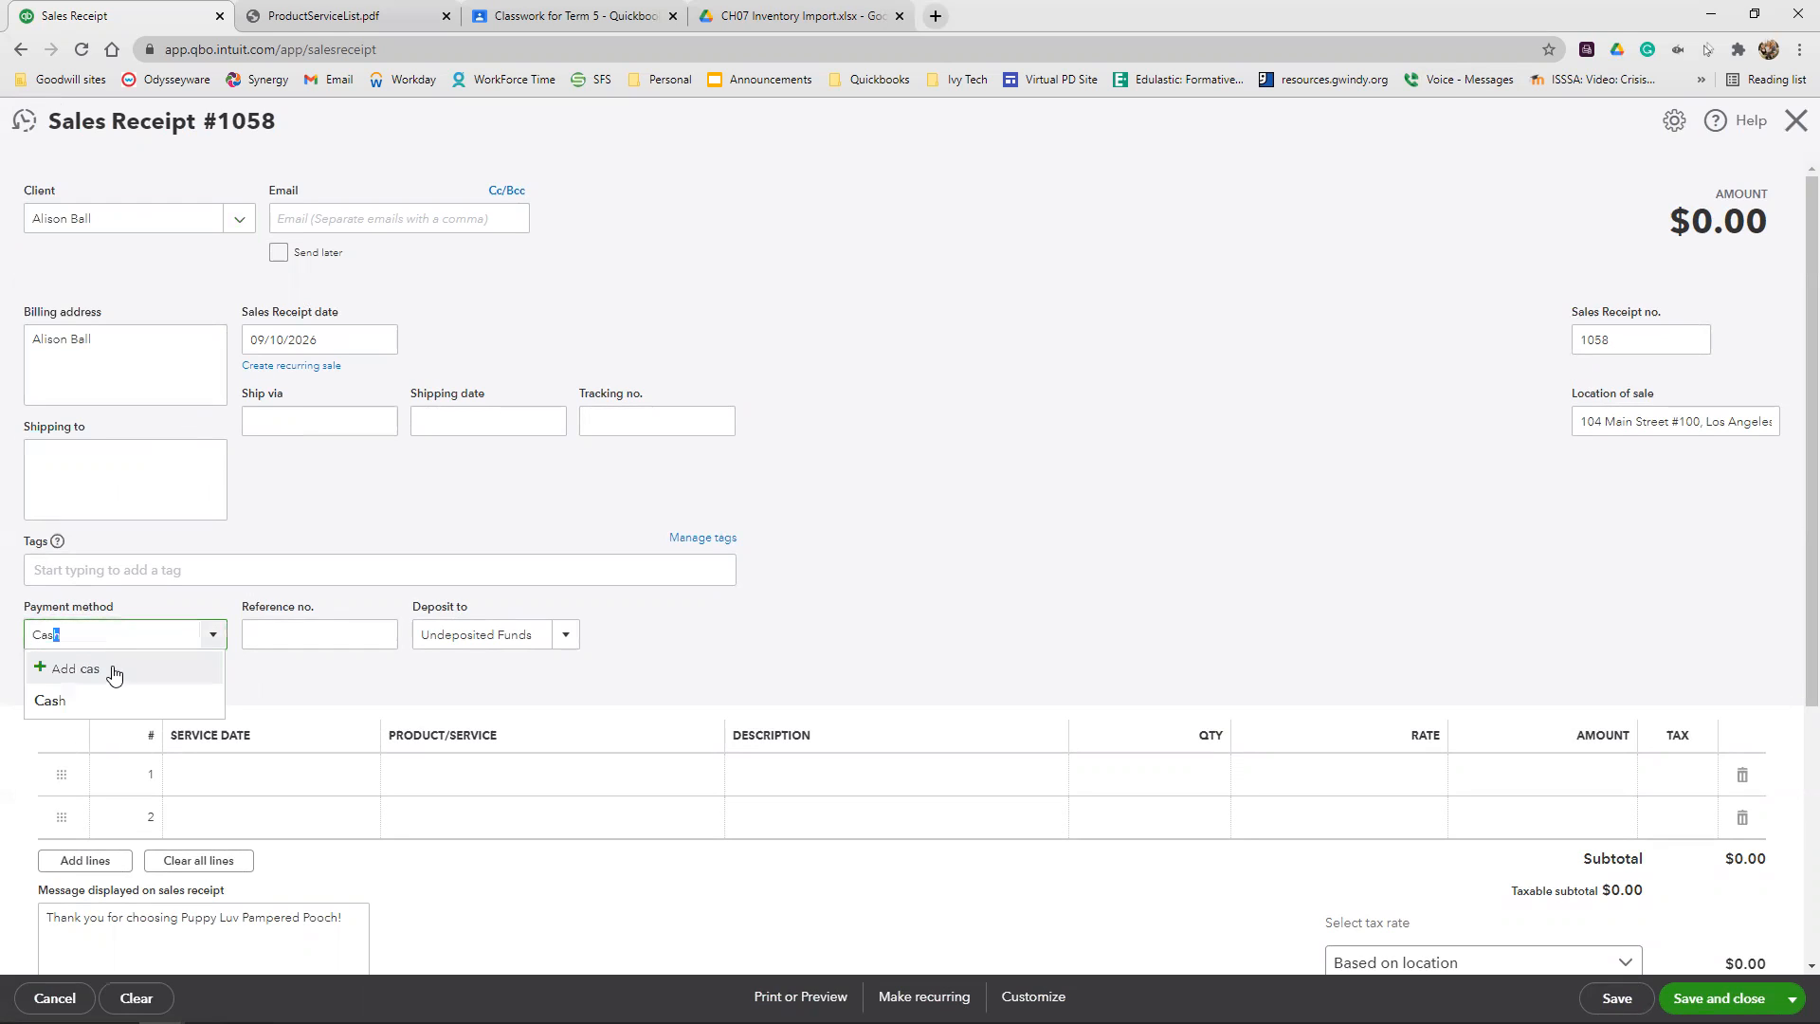
pyautogui.click(105, 703)
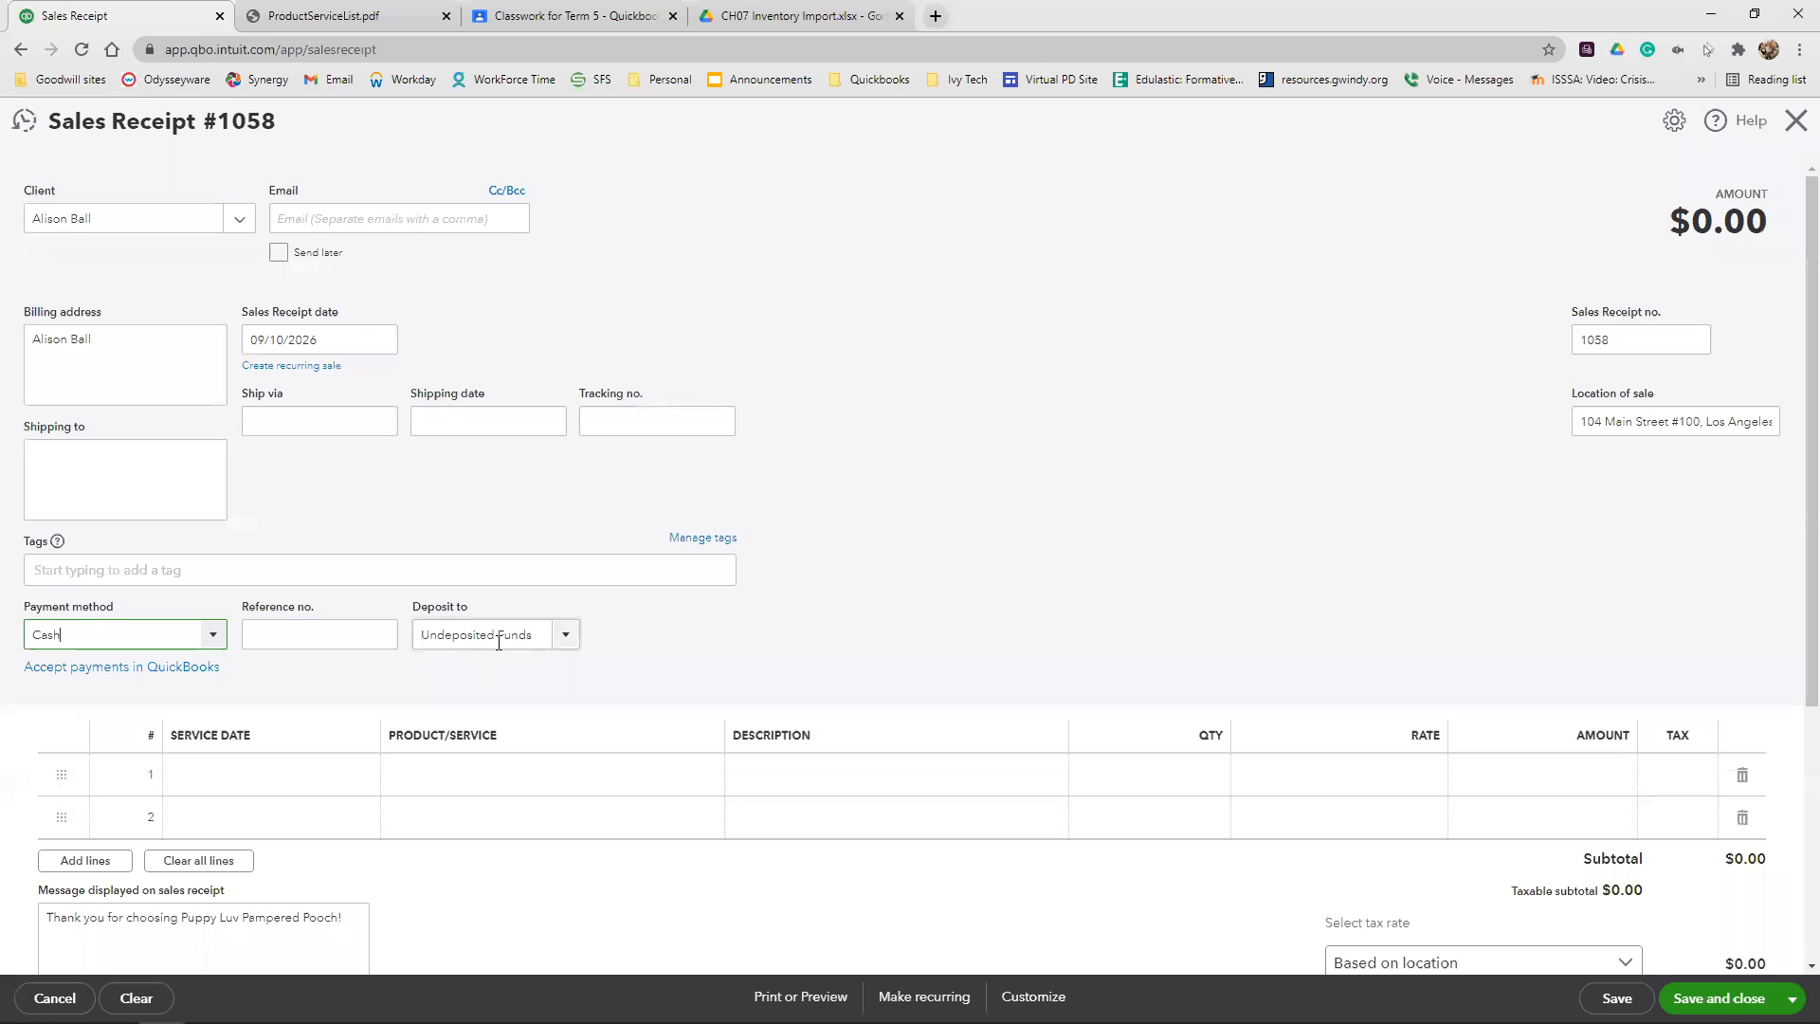
# Add Zip Flying Disc as the first sales receipt line with a quantity of 2
pyautogui.scroll(-2, 955, 532)
pyautogui.click(484, 580)
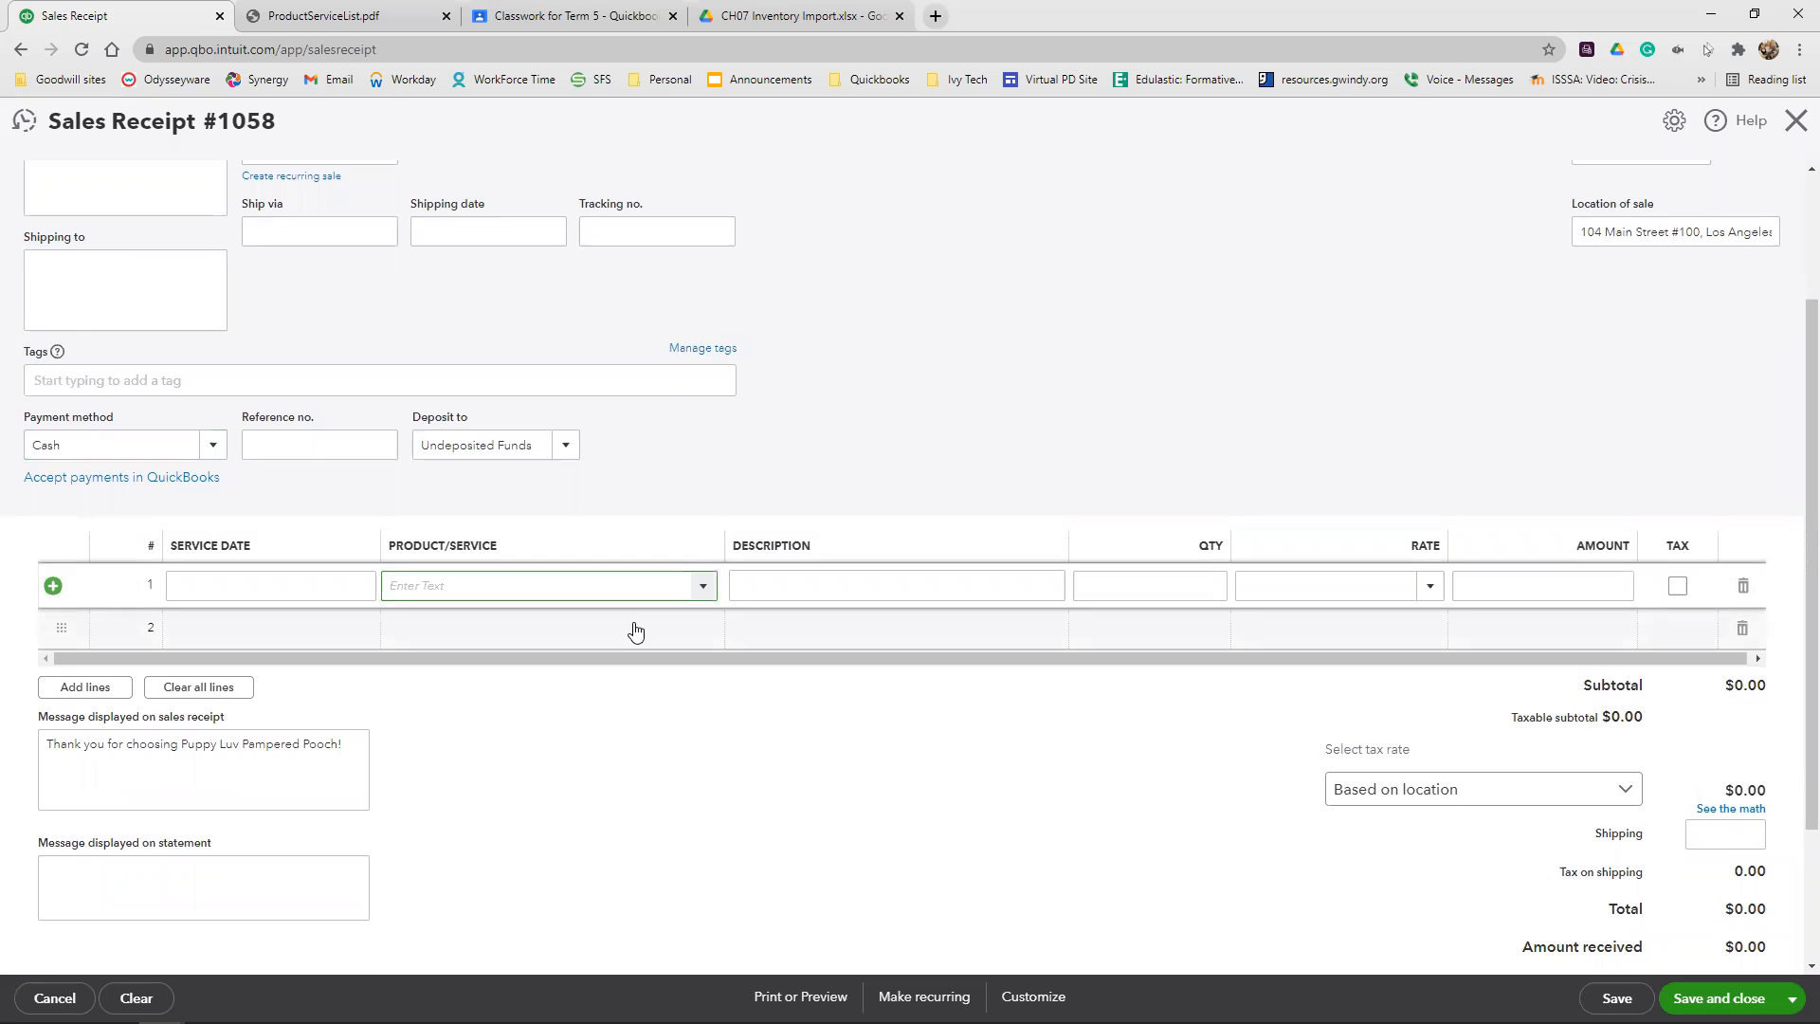
pyautogui.write('zxi')
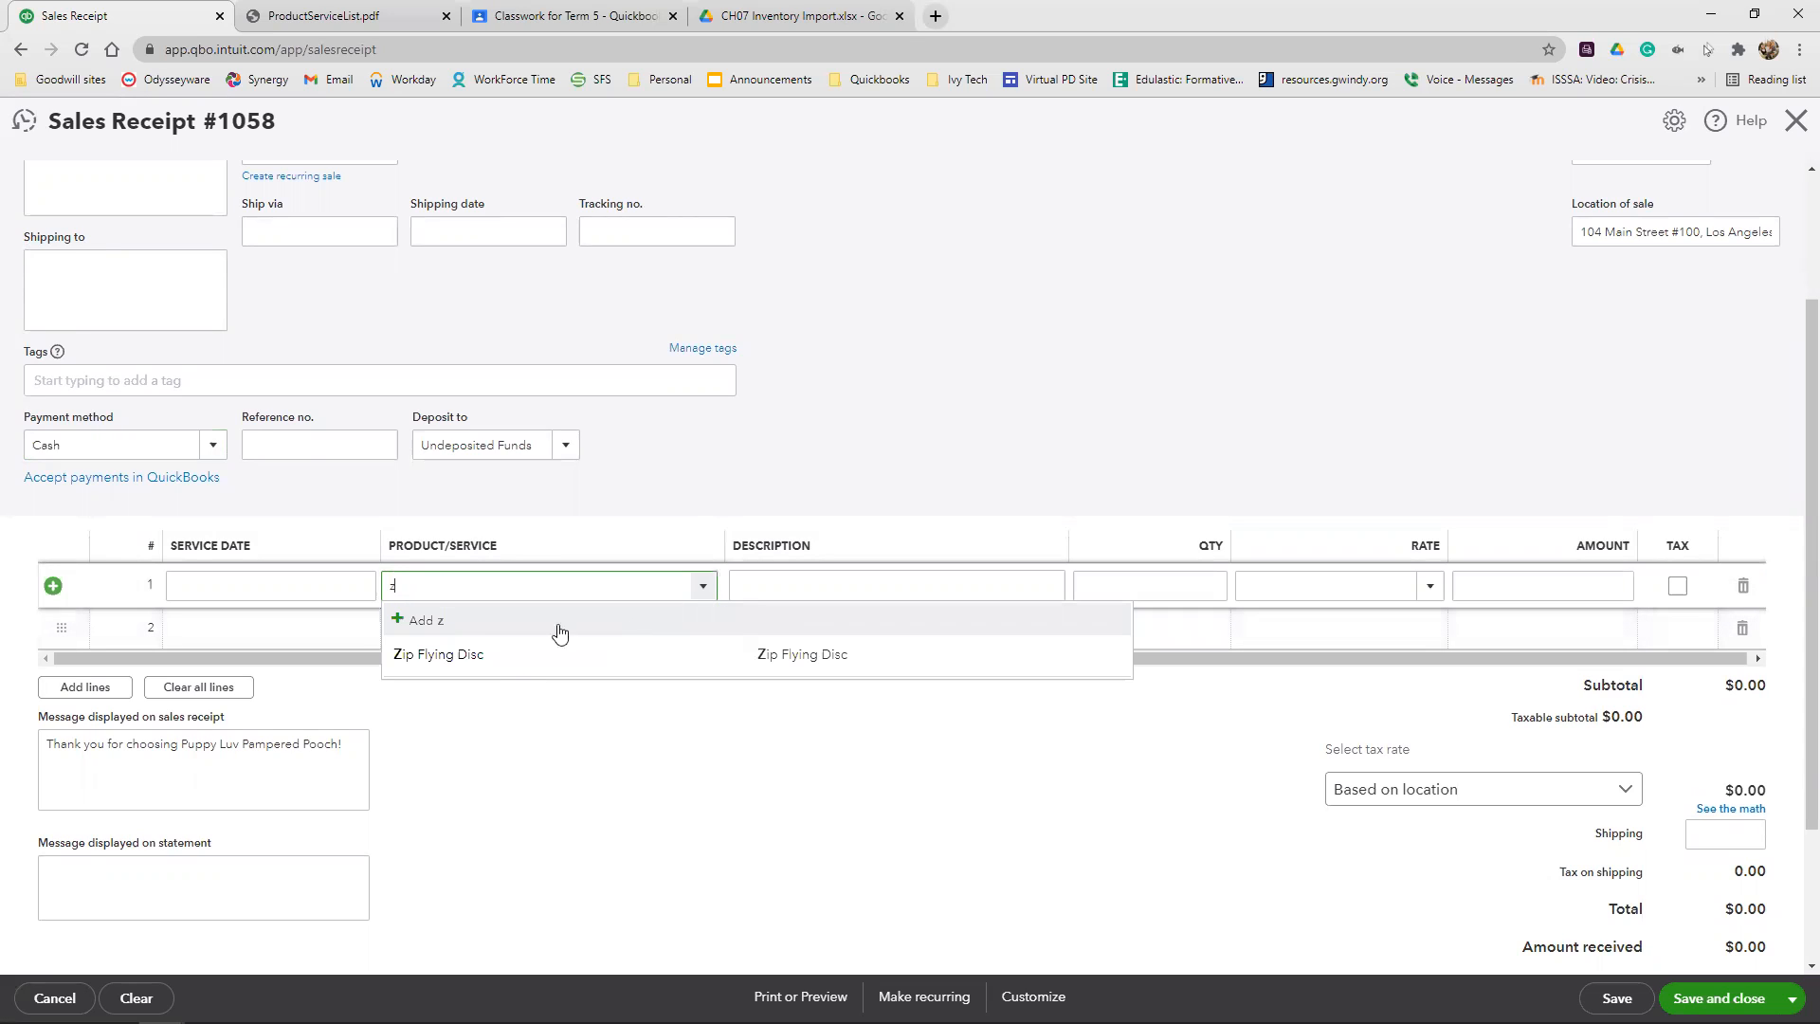
pyautogui.click(558, 650)
pyautogui.click(1151, 582)
pyautogui.write('2')
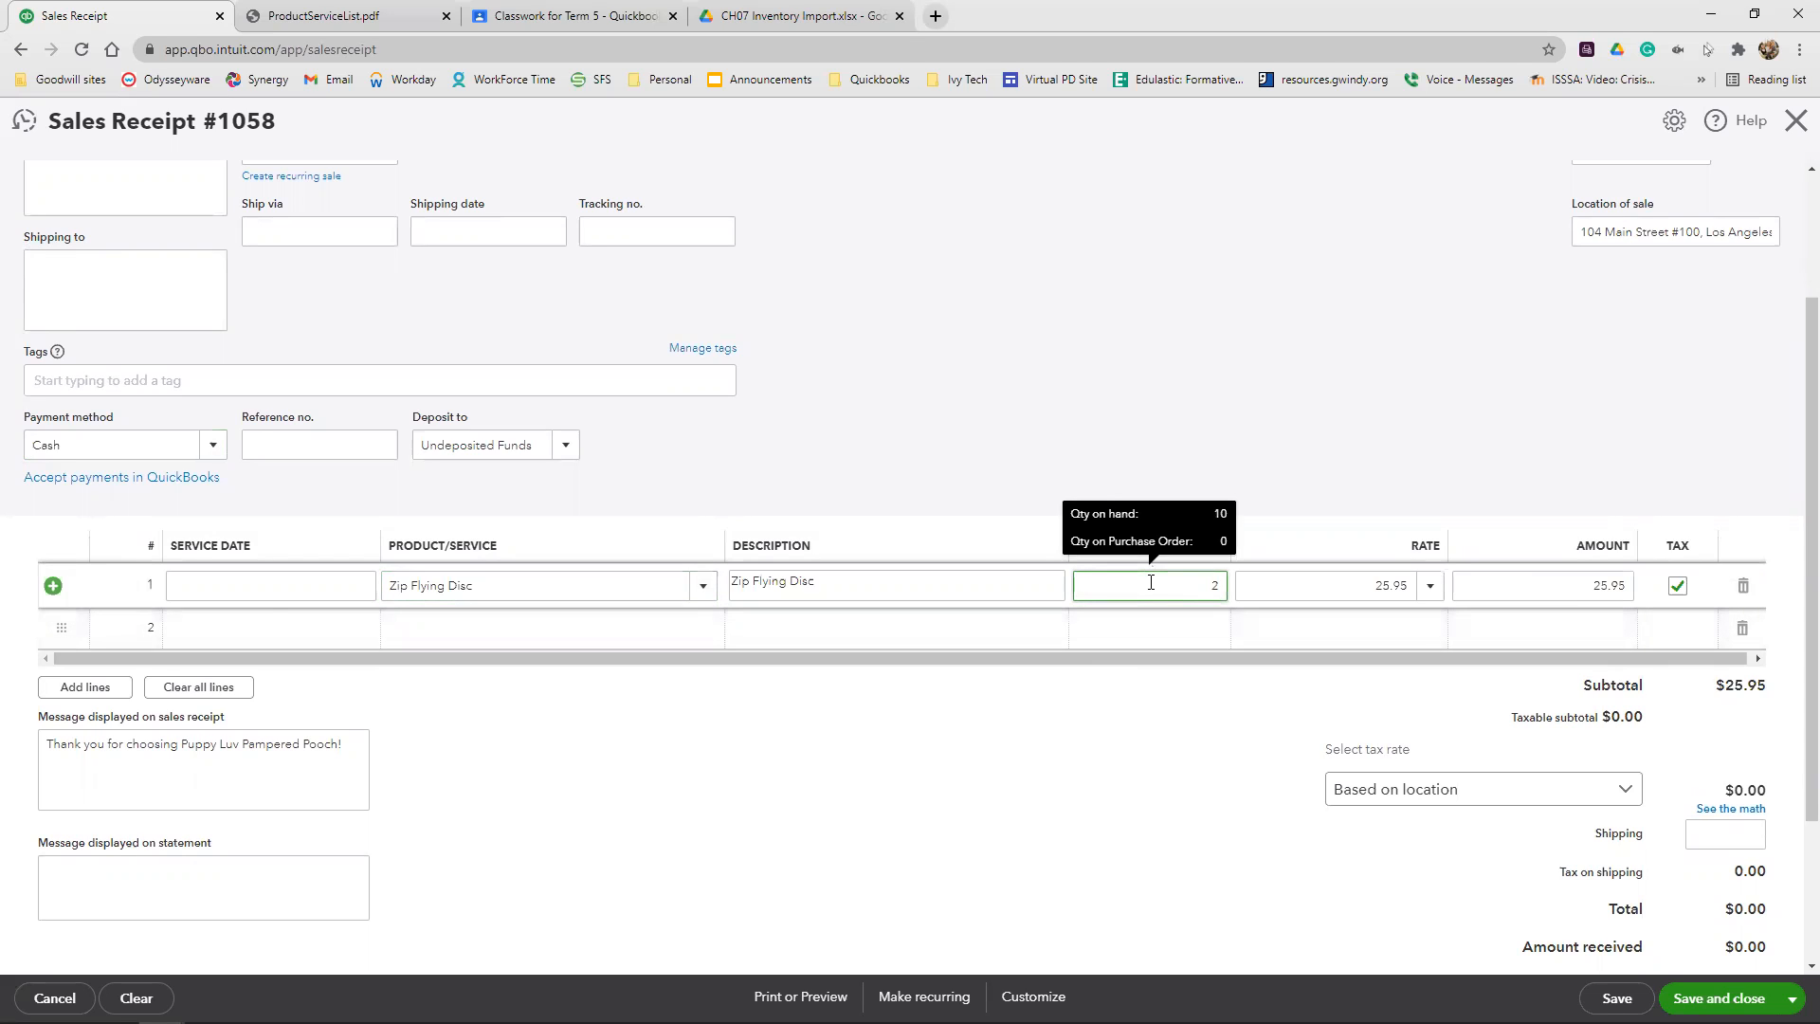
pyautogui.click(1312, 370)
# Override the sales receipt's tax with a 9% rate, giving the reason that the tax rate is incorrect for the sale
pyautogui.click(1740, 799)
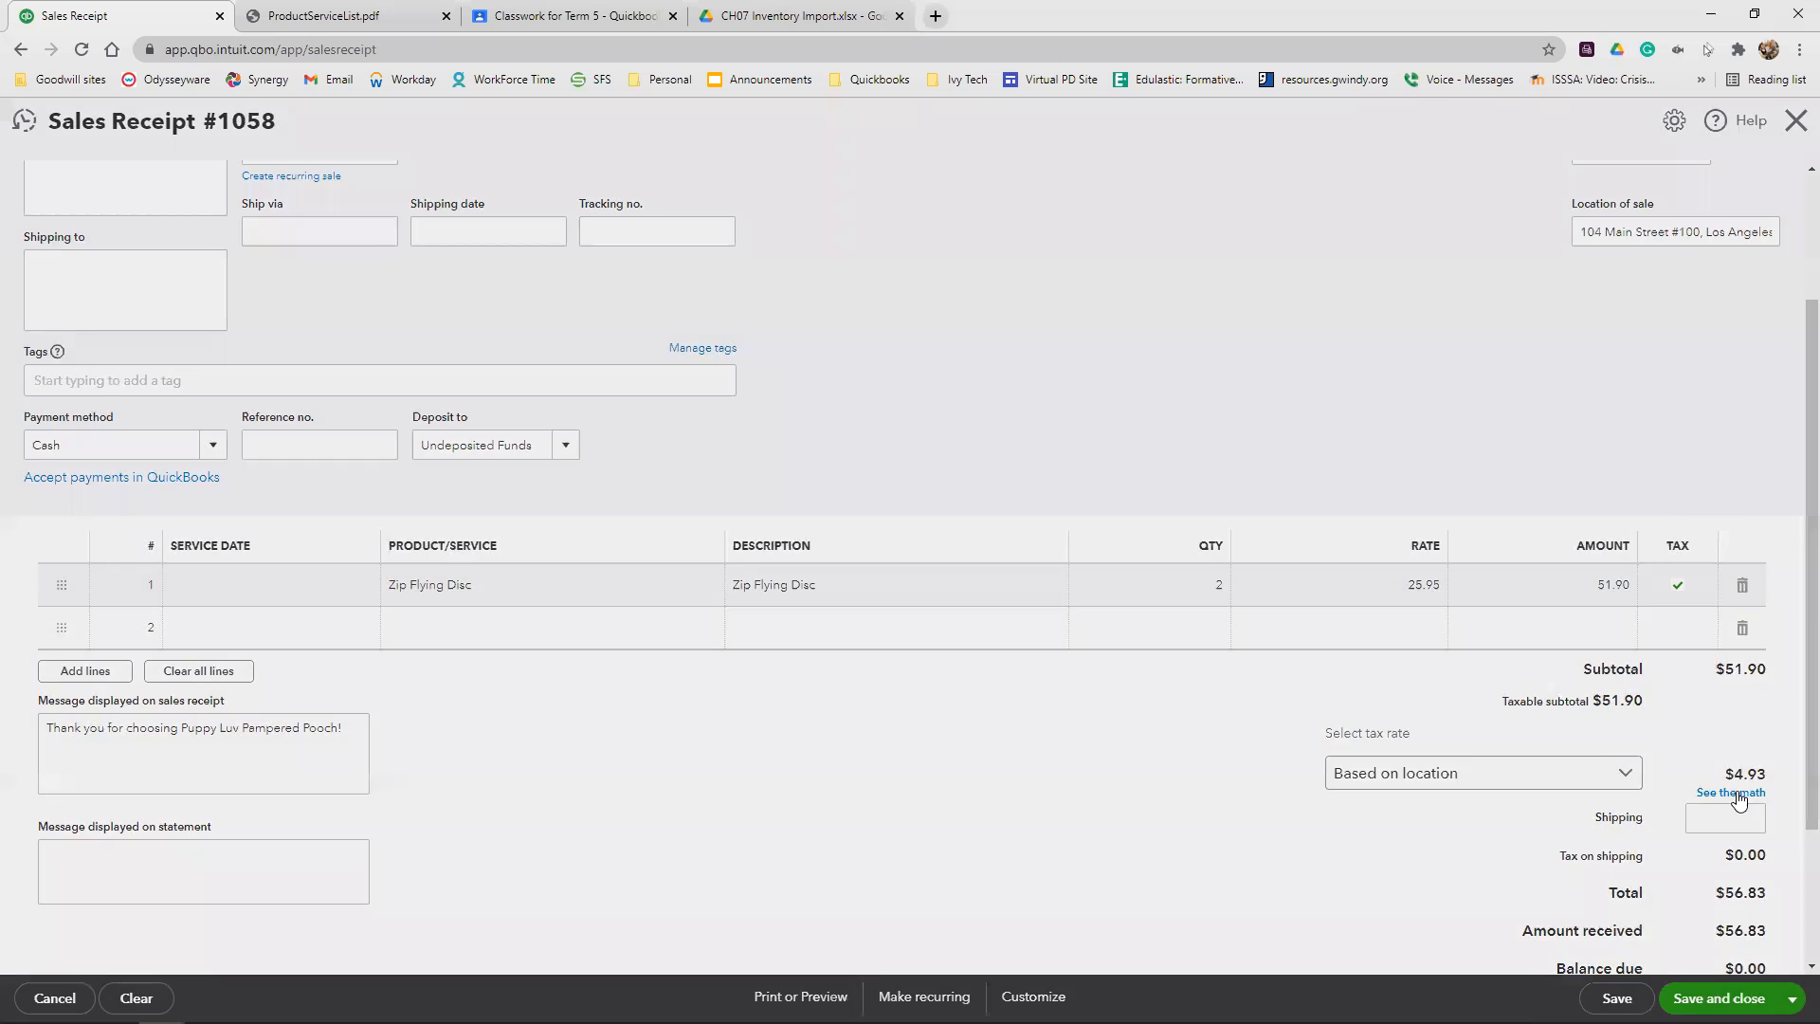
pyautogui.click(1716, 899)
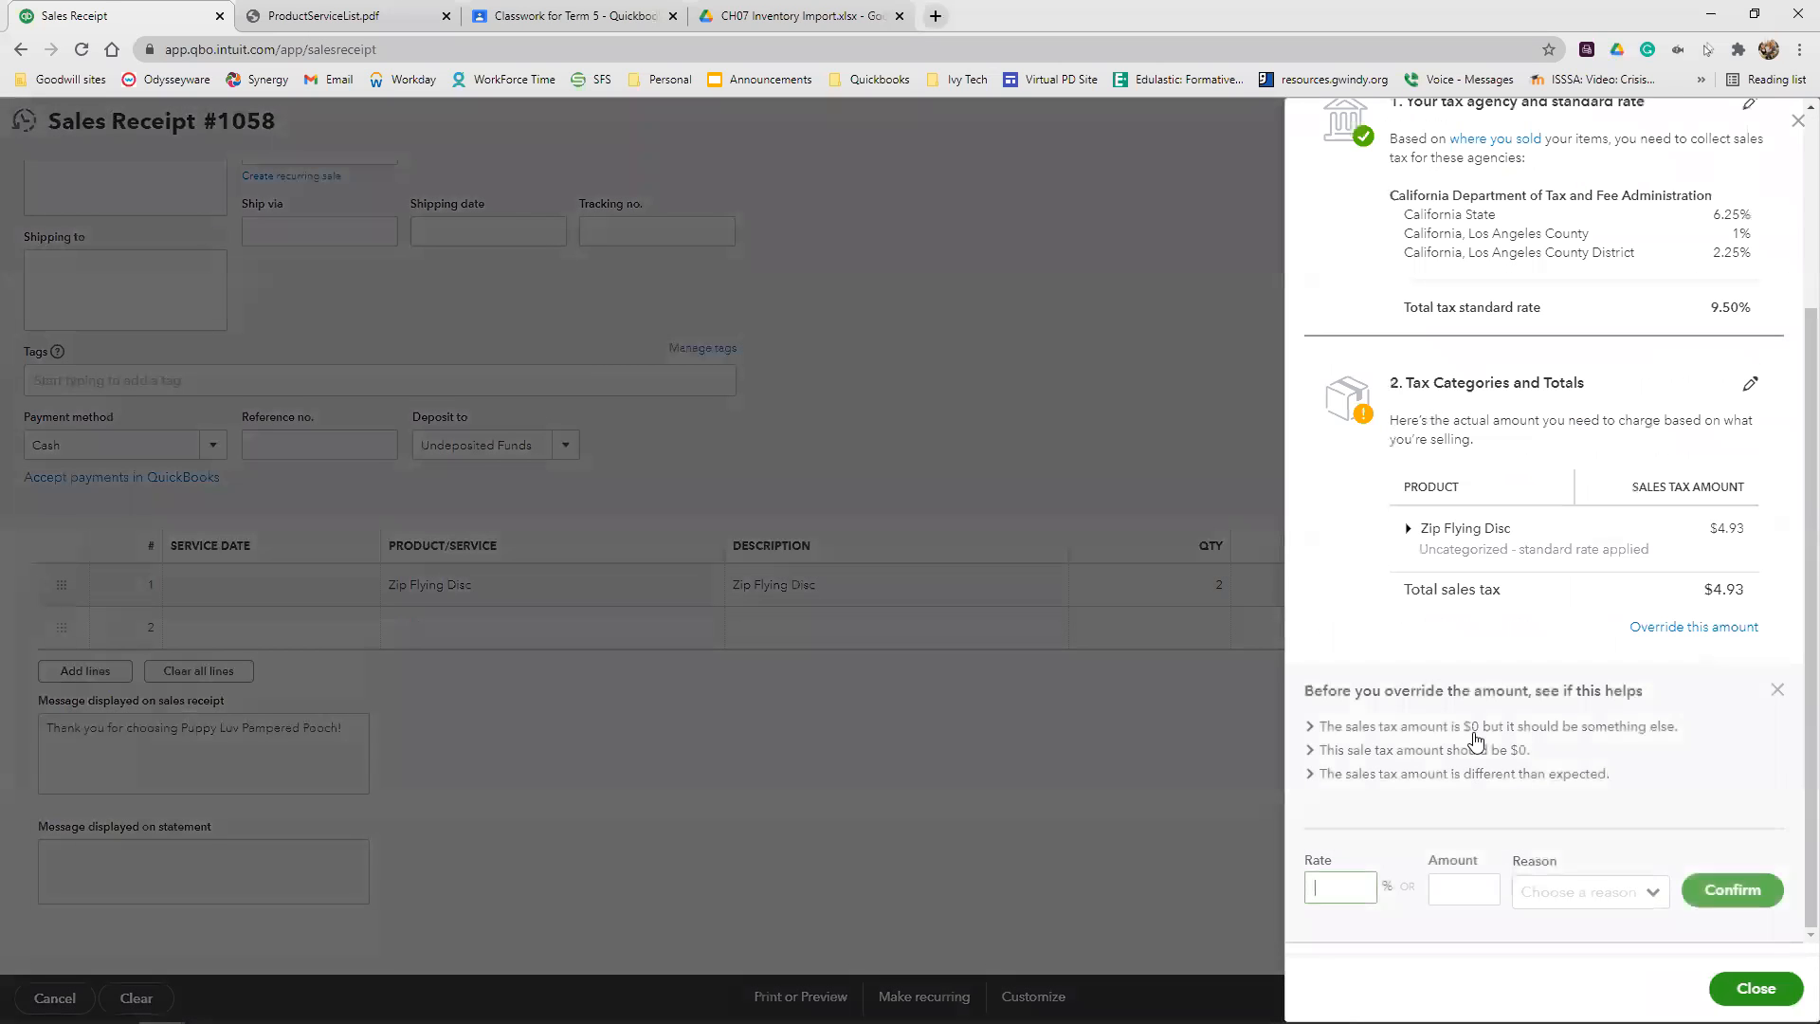
pyautogui.write('9')
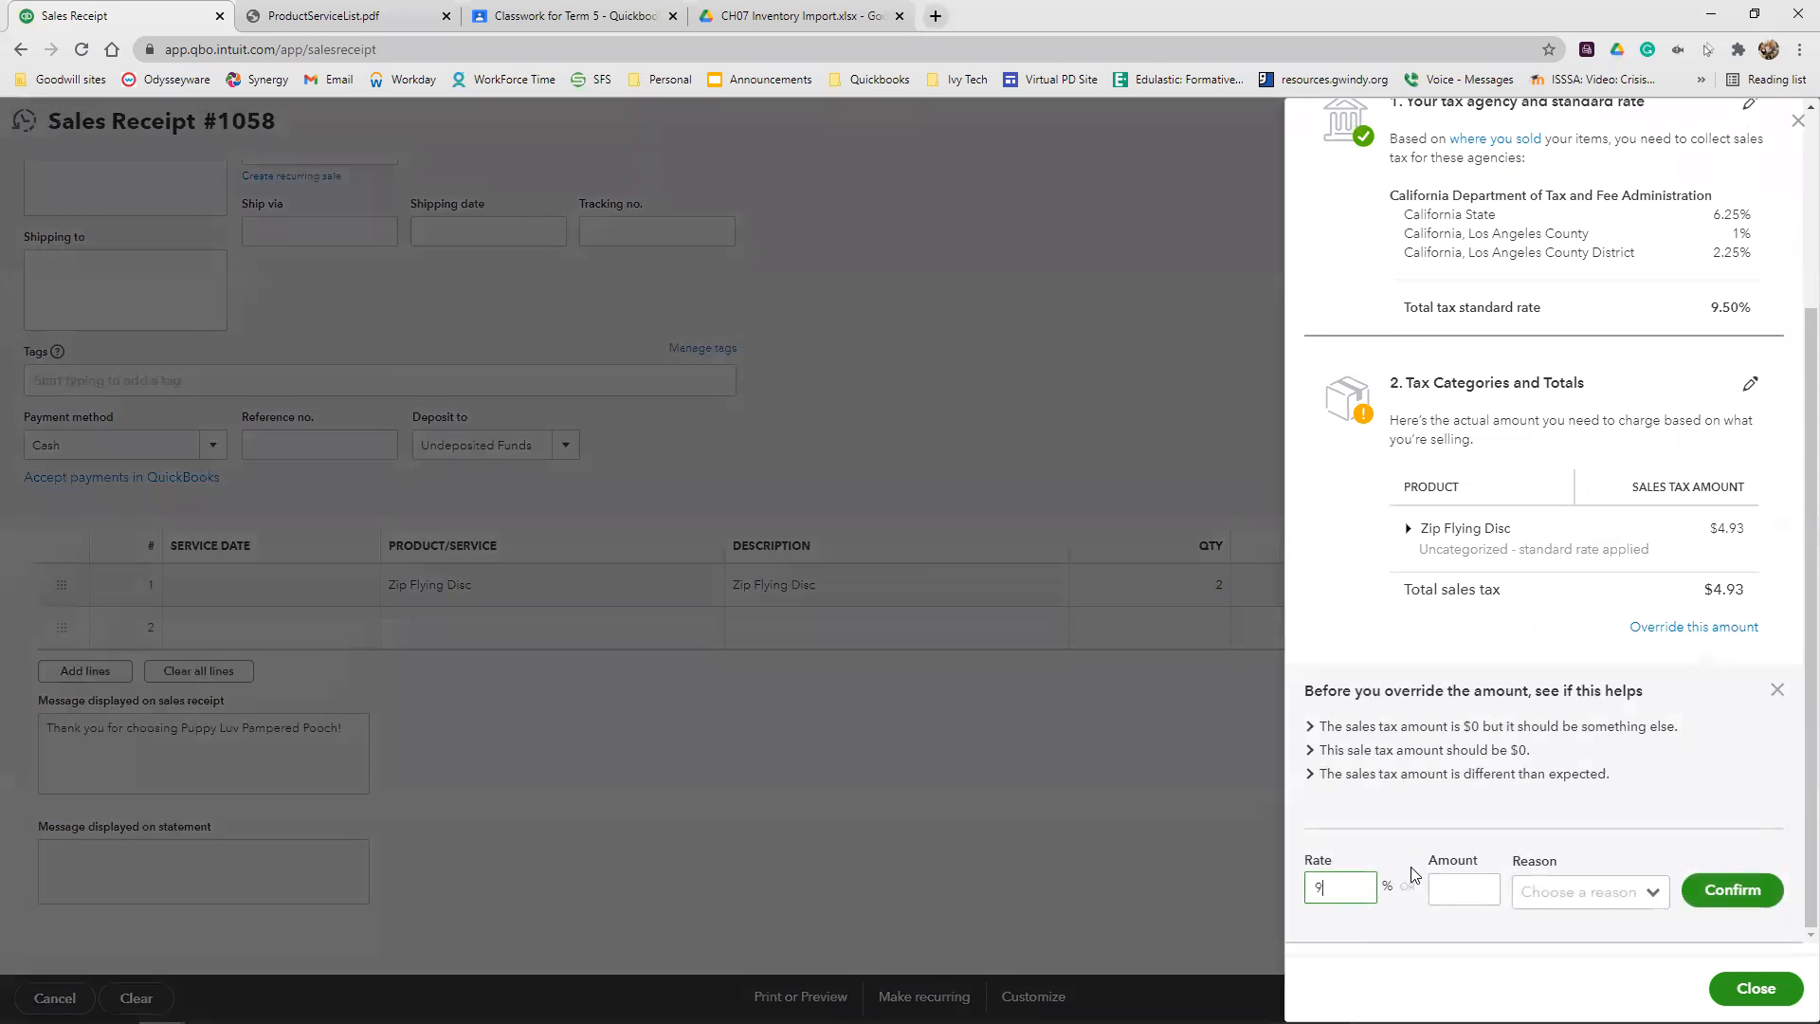
pyautogui.click(1686, 891)
pyautogui.click(1582, 876)
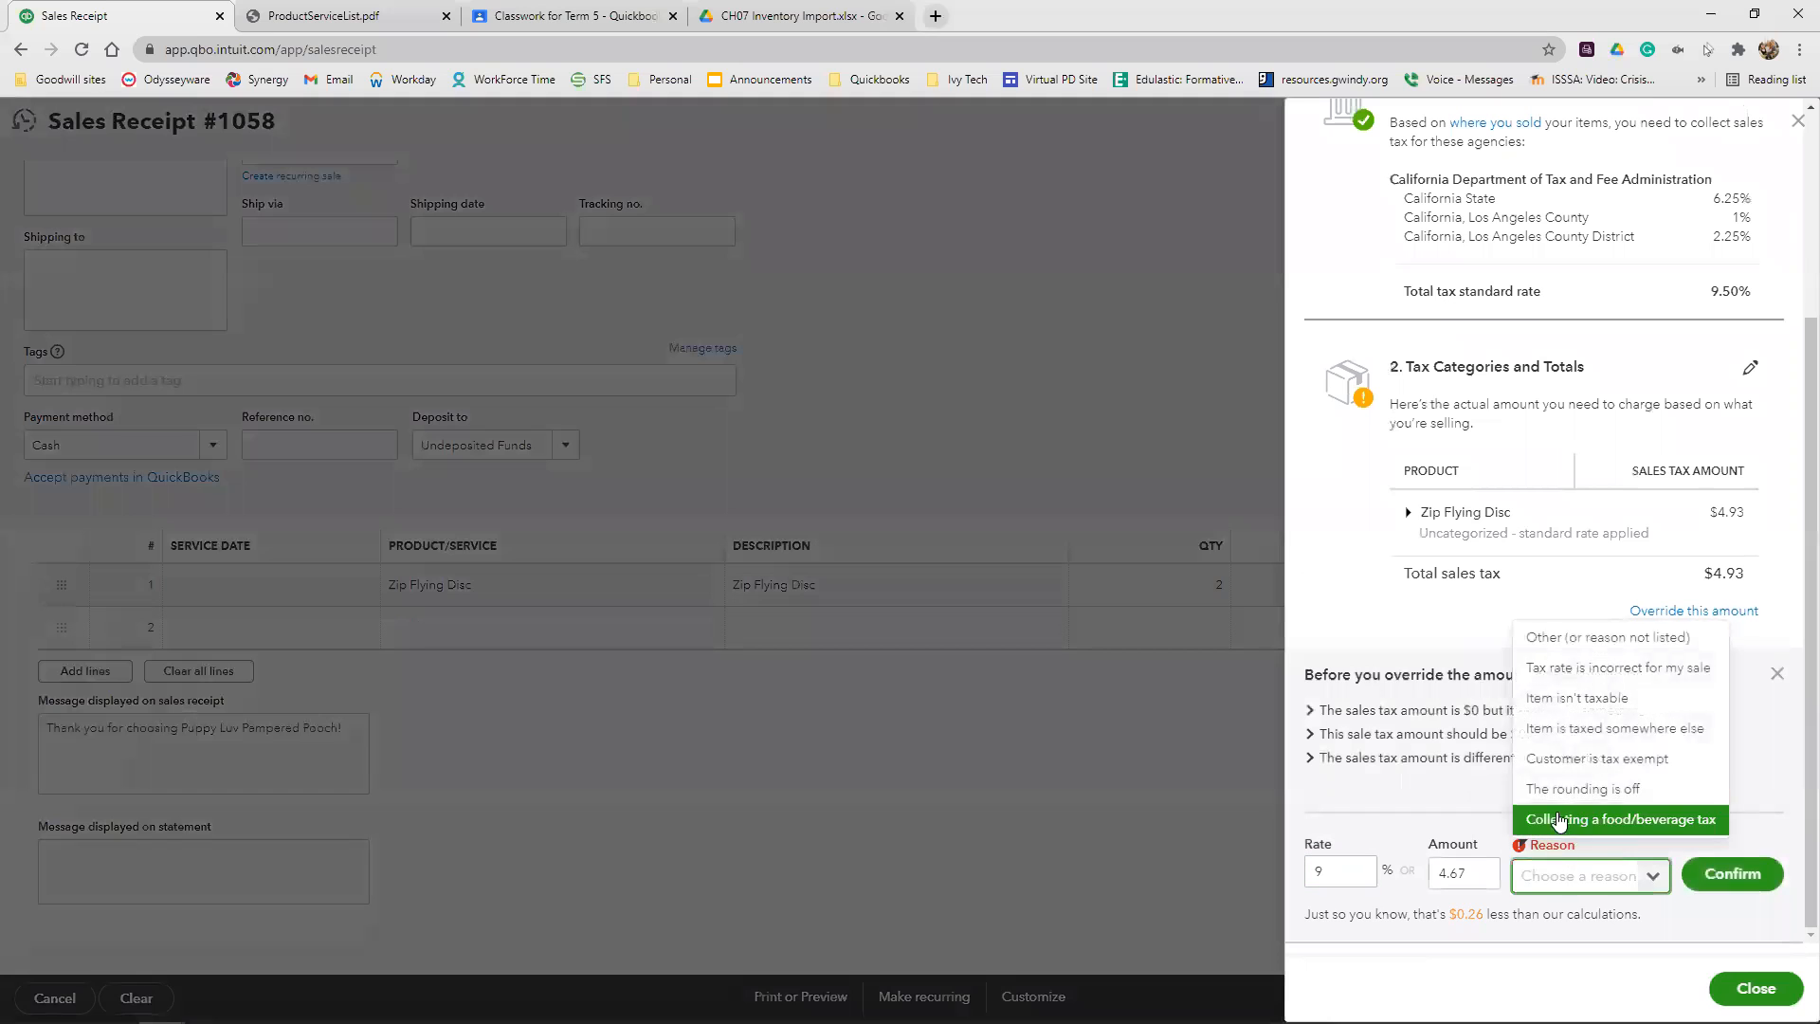
pyautogui.click(1582, 666)
pyautogui.click(1730, 873)
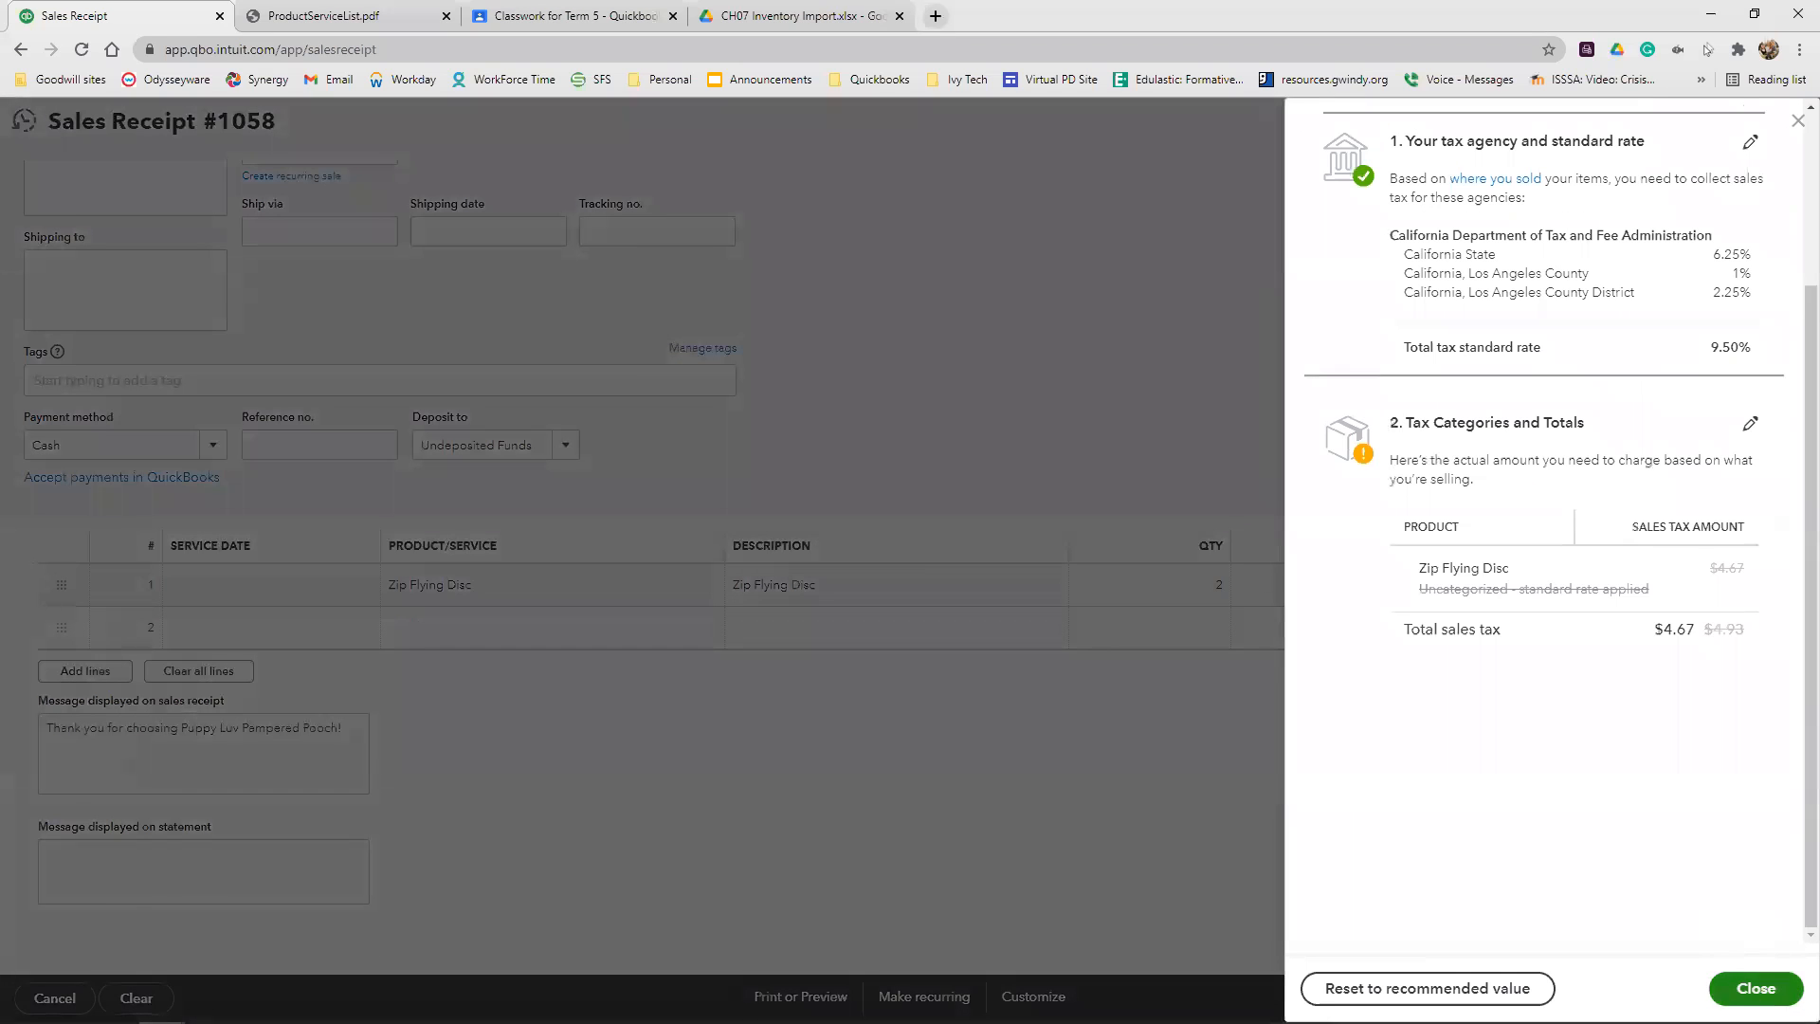
pyautogui.click(1756, 988)
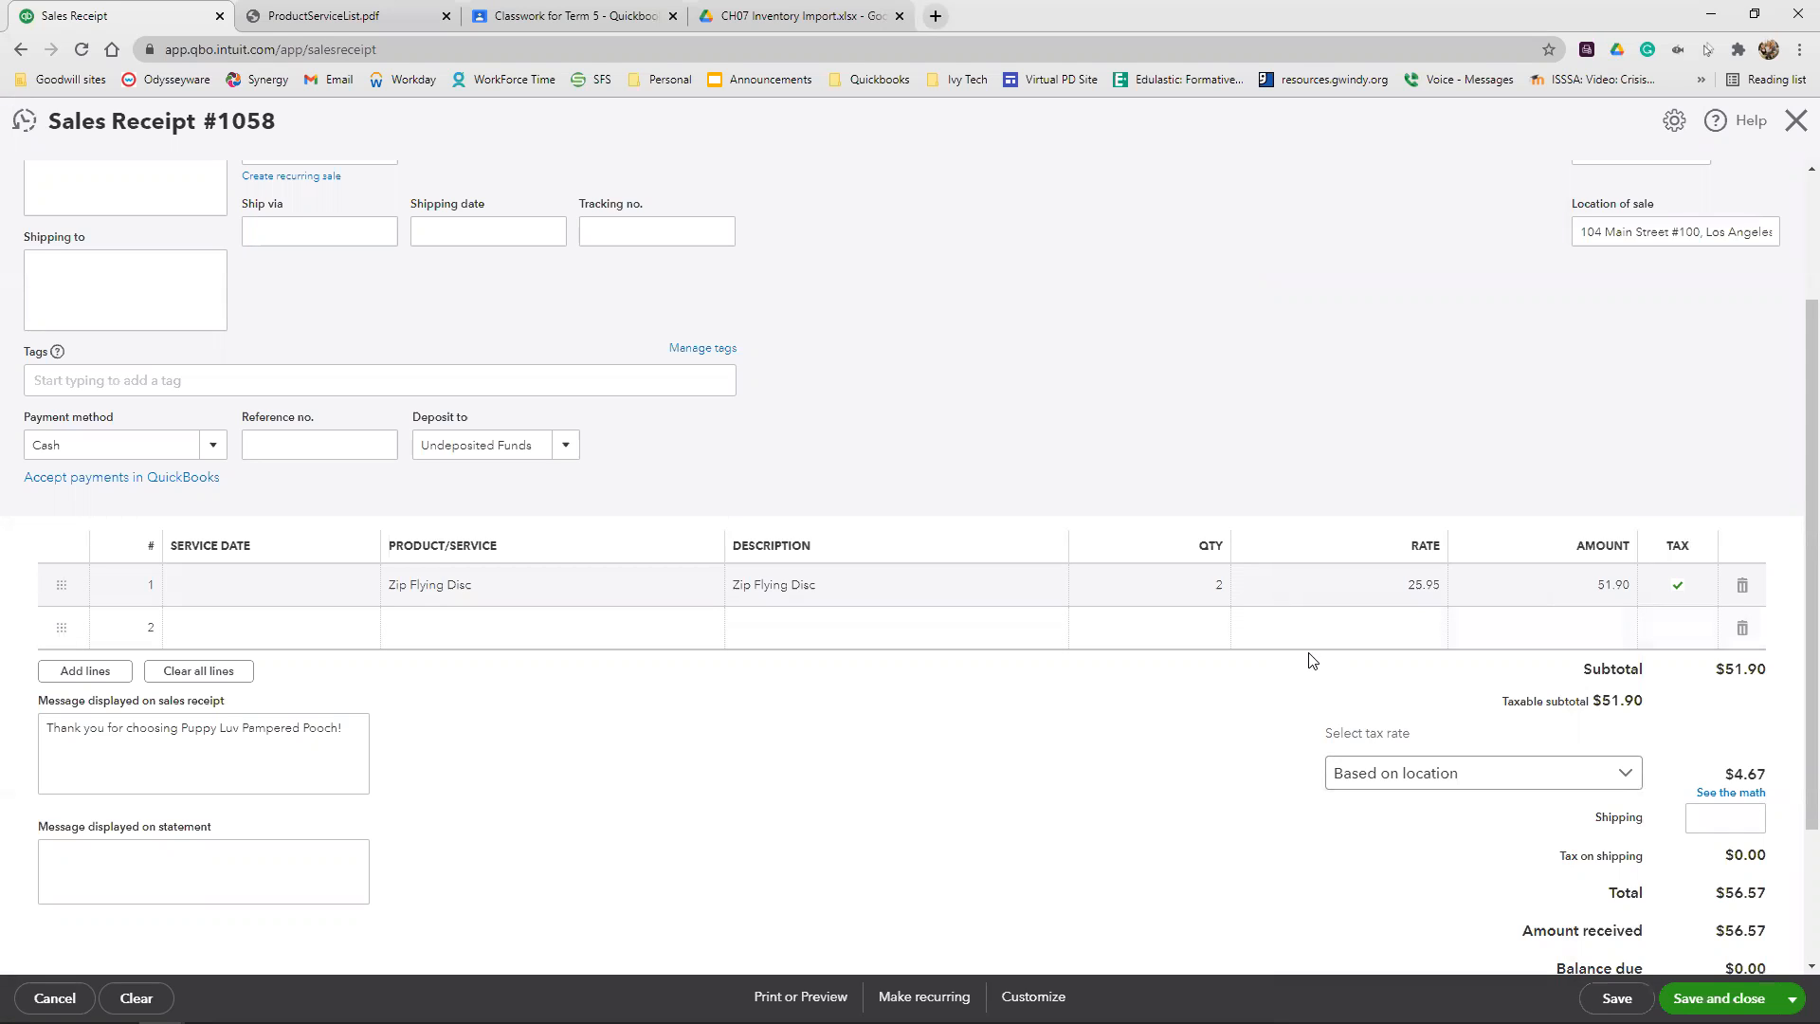
# Set the sales receipt date to 09/16/2026, and save and close the receipt
pyautogui.scroll(2, 1328, 670)
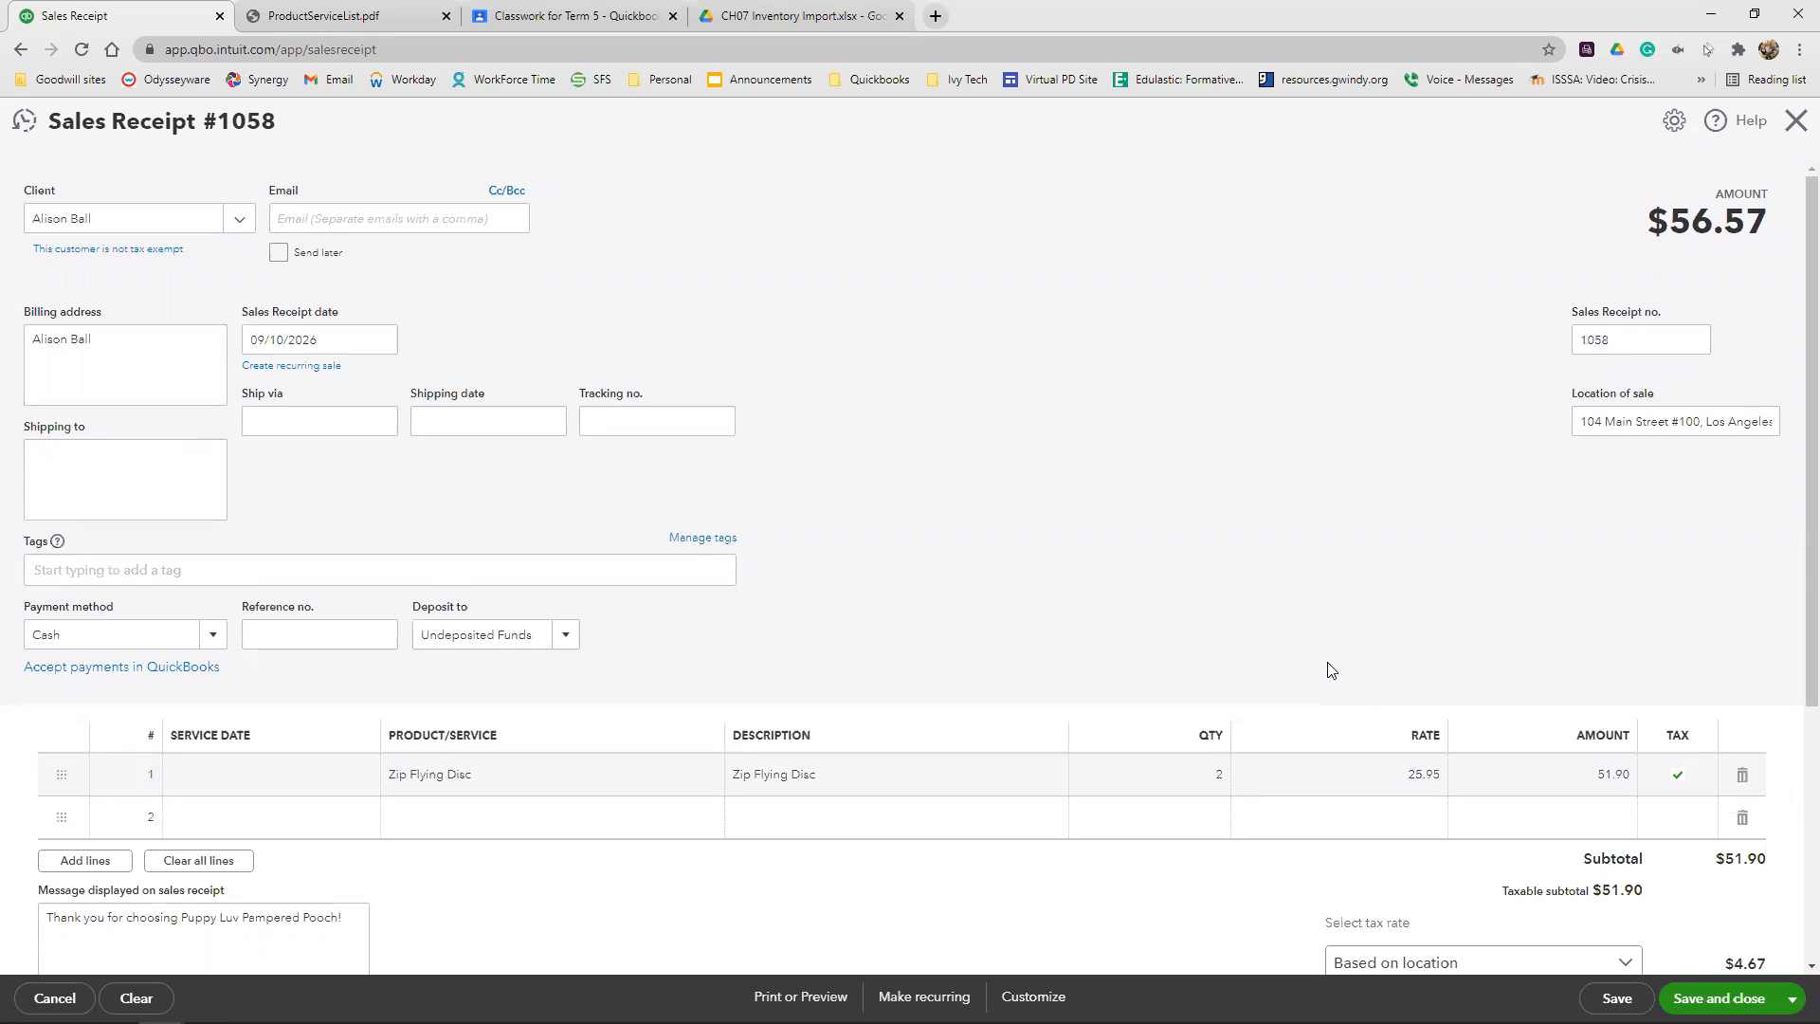
pyautogui.scroll(-3, 1328, 664)
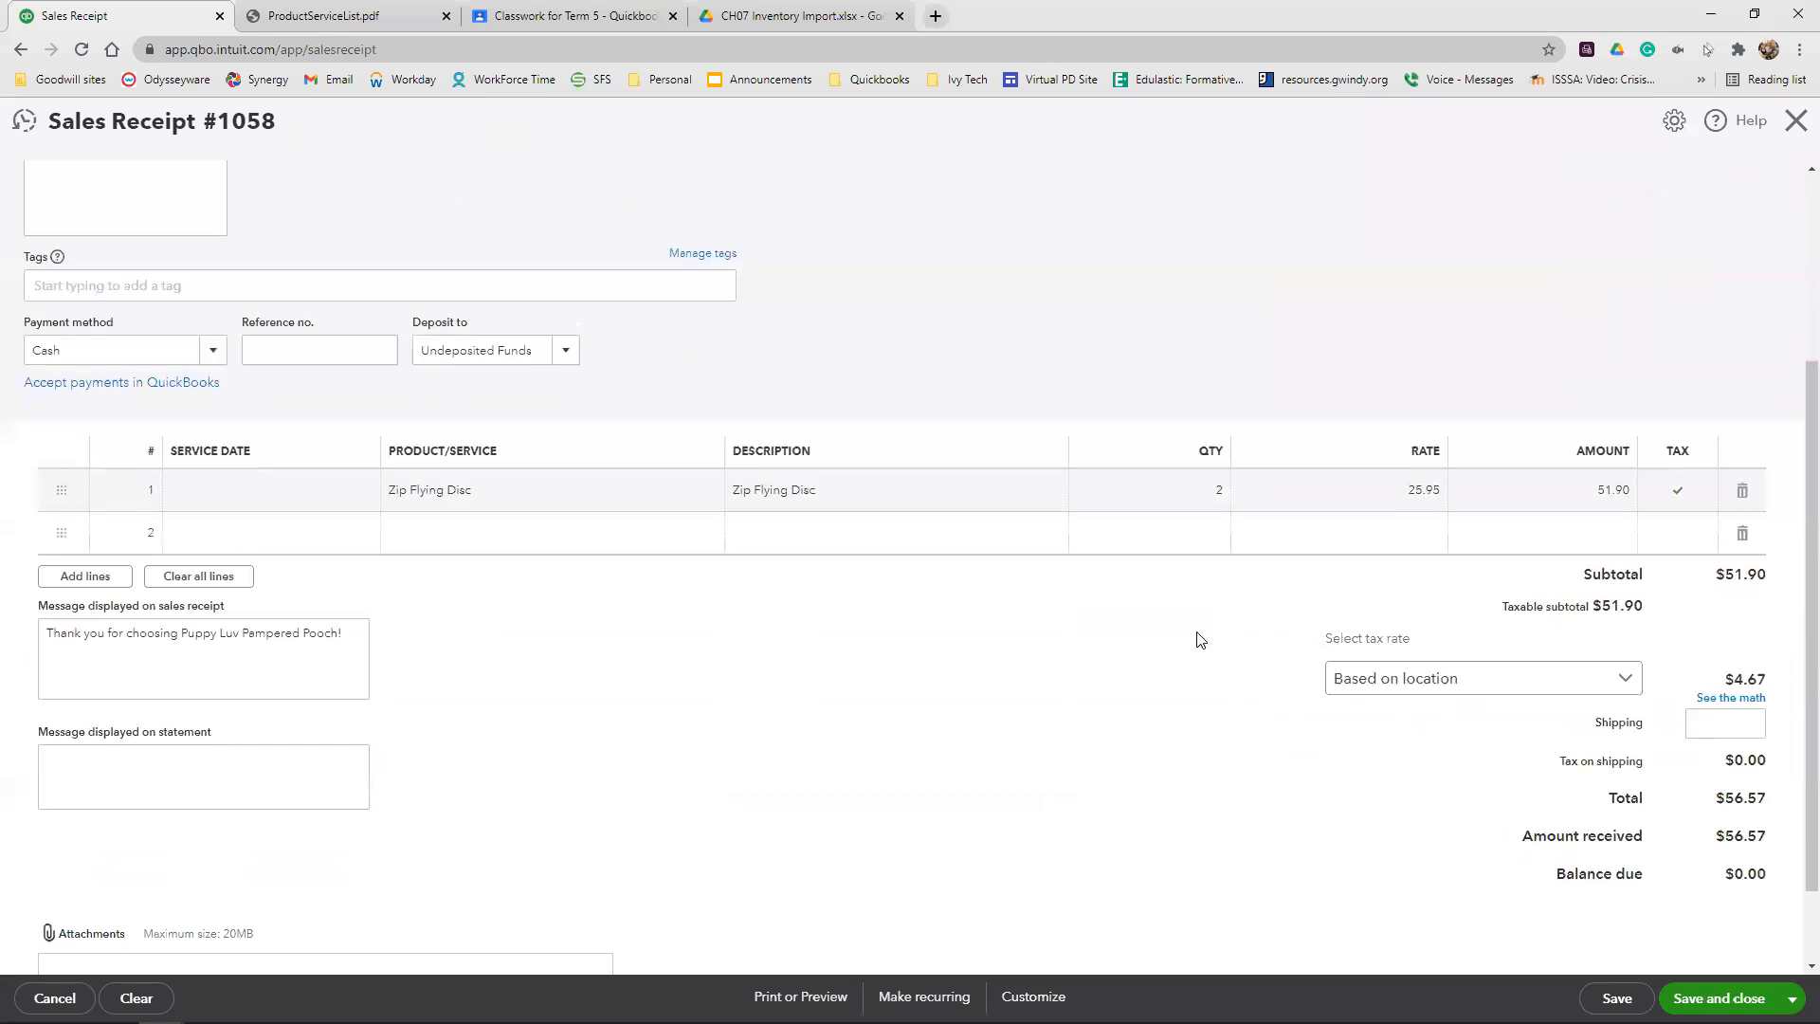
pyautogui.scroll(3, 1105, 711)
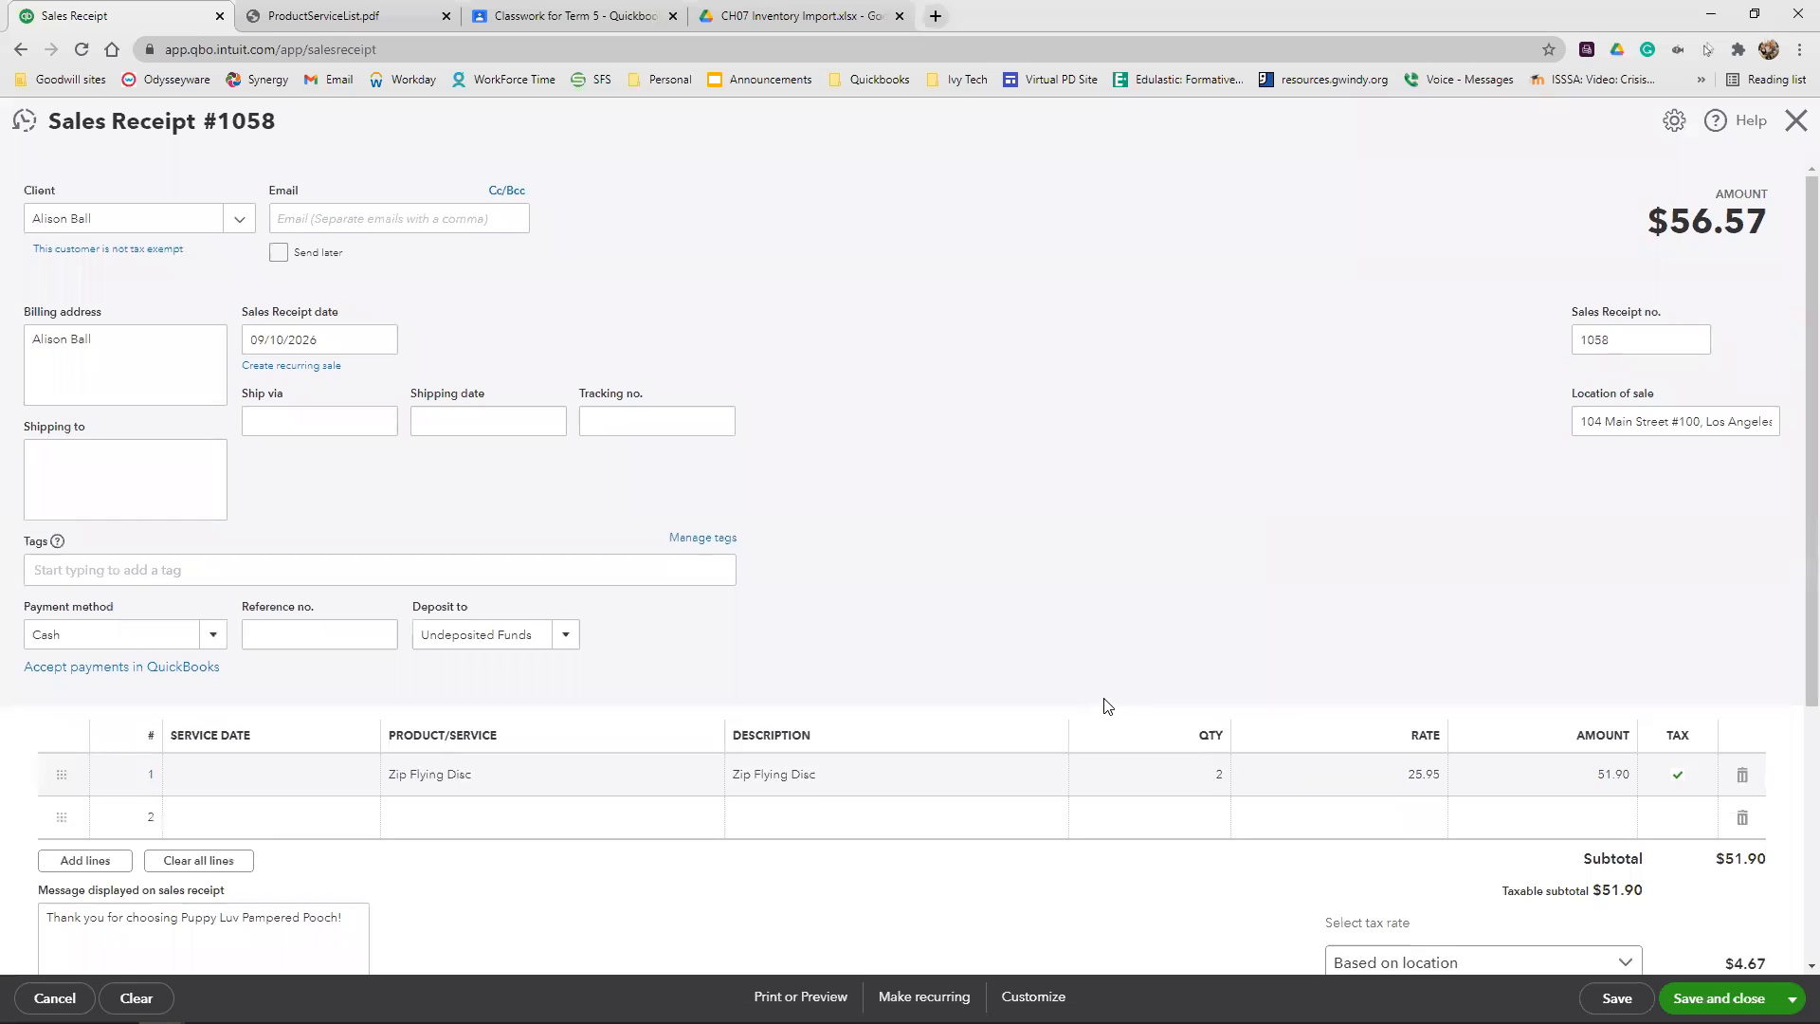
pyautogui.click(356, 342)
pyautogui.click(356, 343)
pyautogui.press('BackSpace')
pyautogui.write('6')
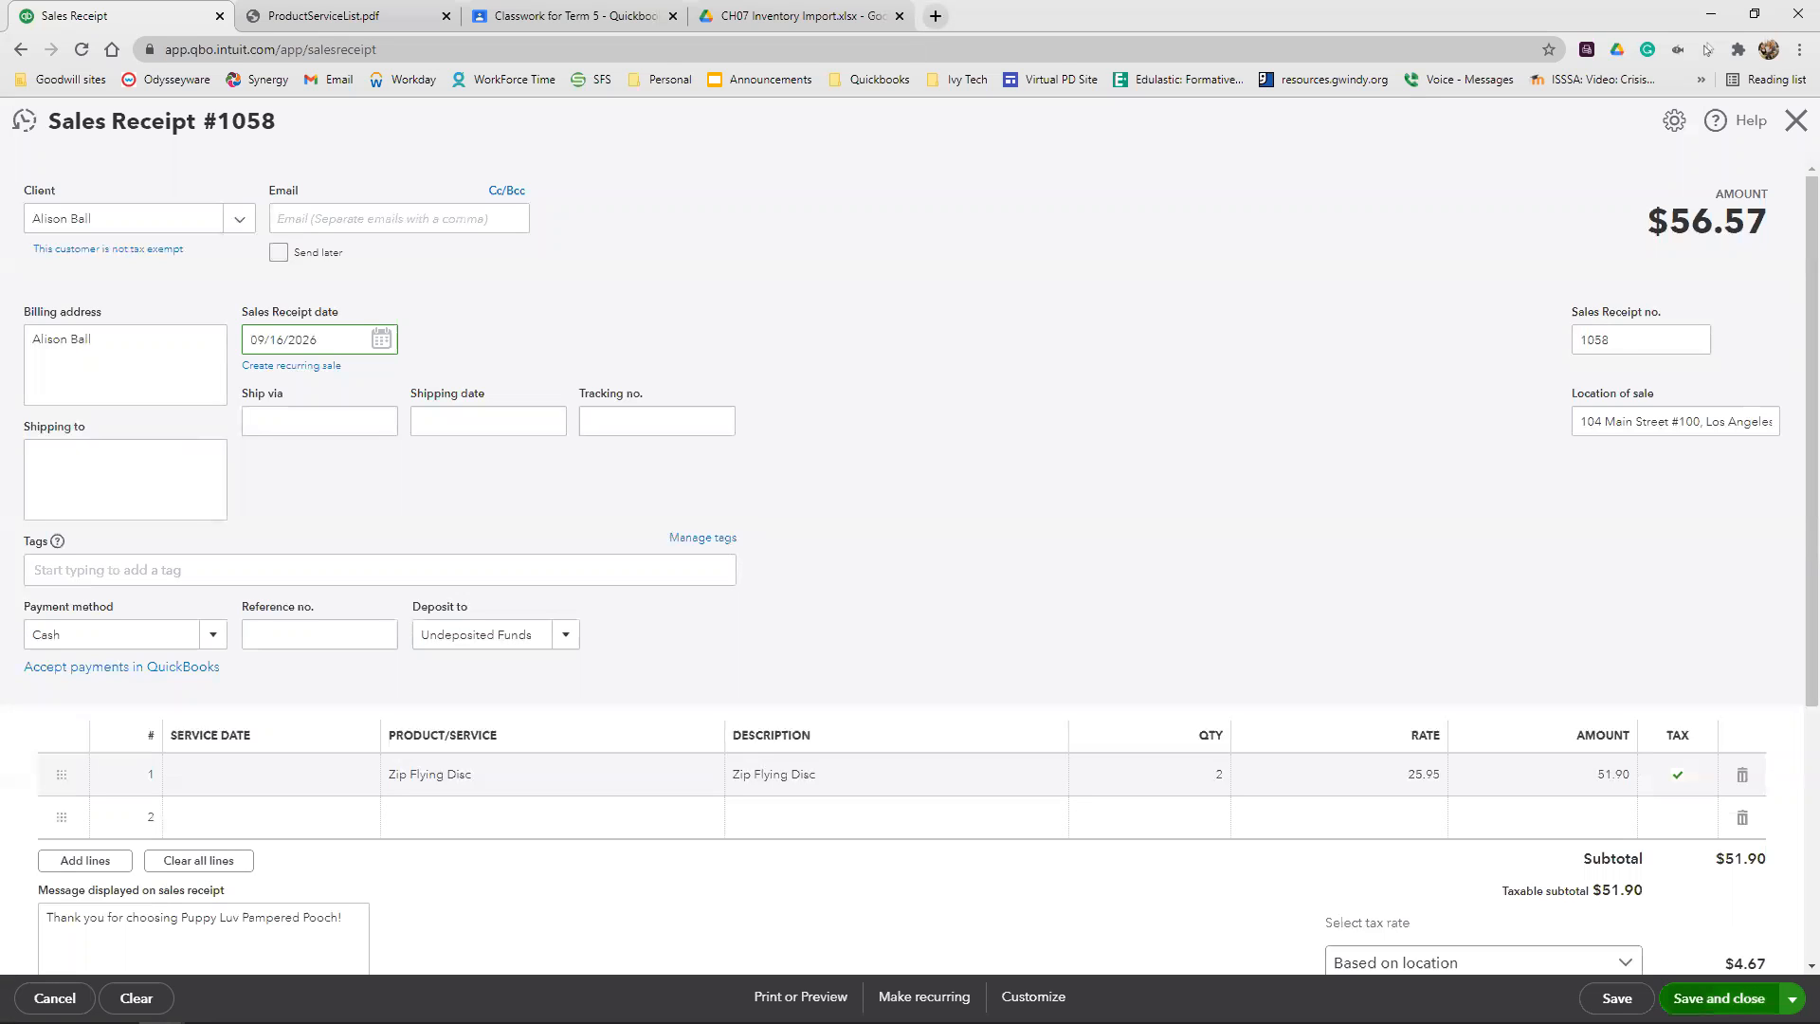
pyautogui.click(1716, 998)
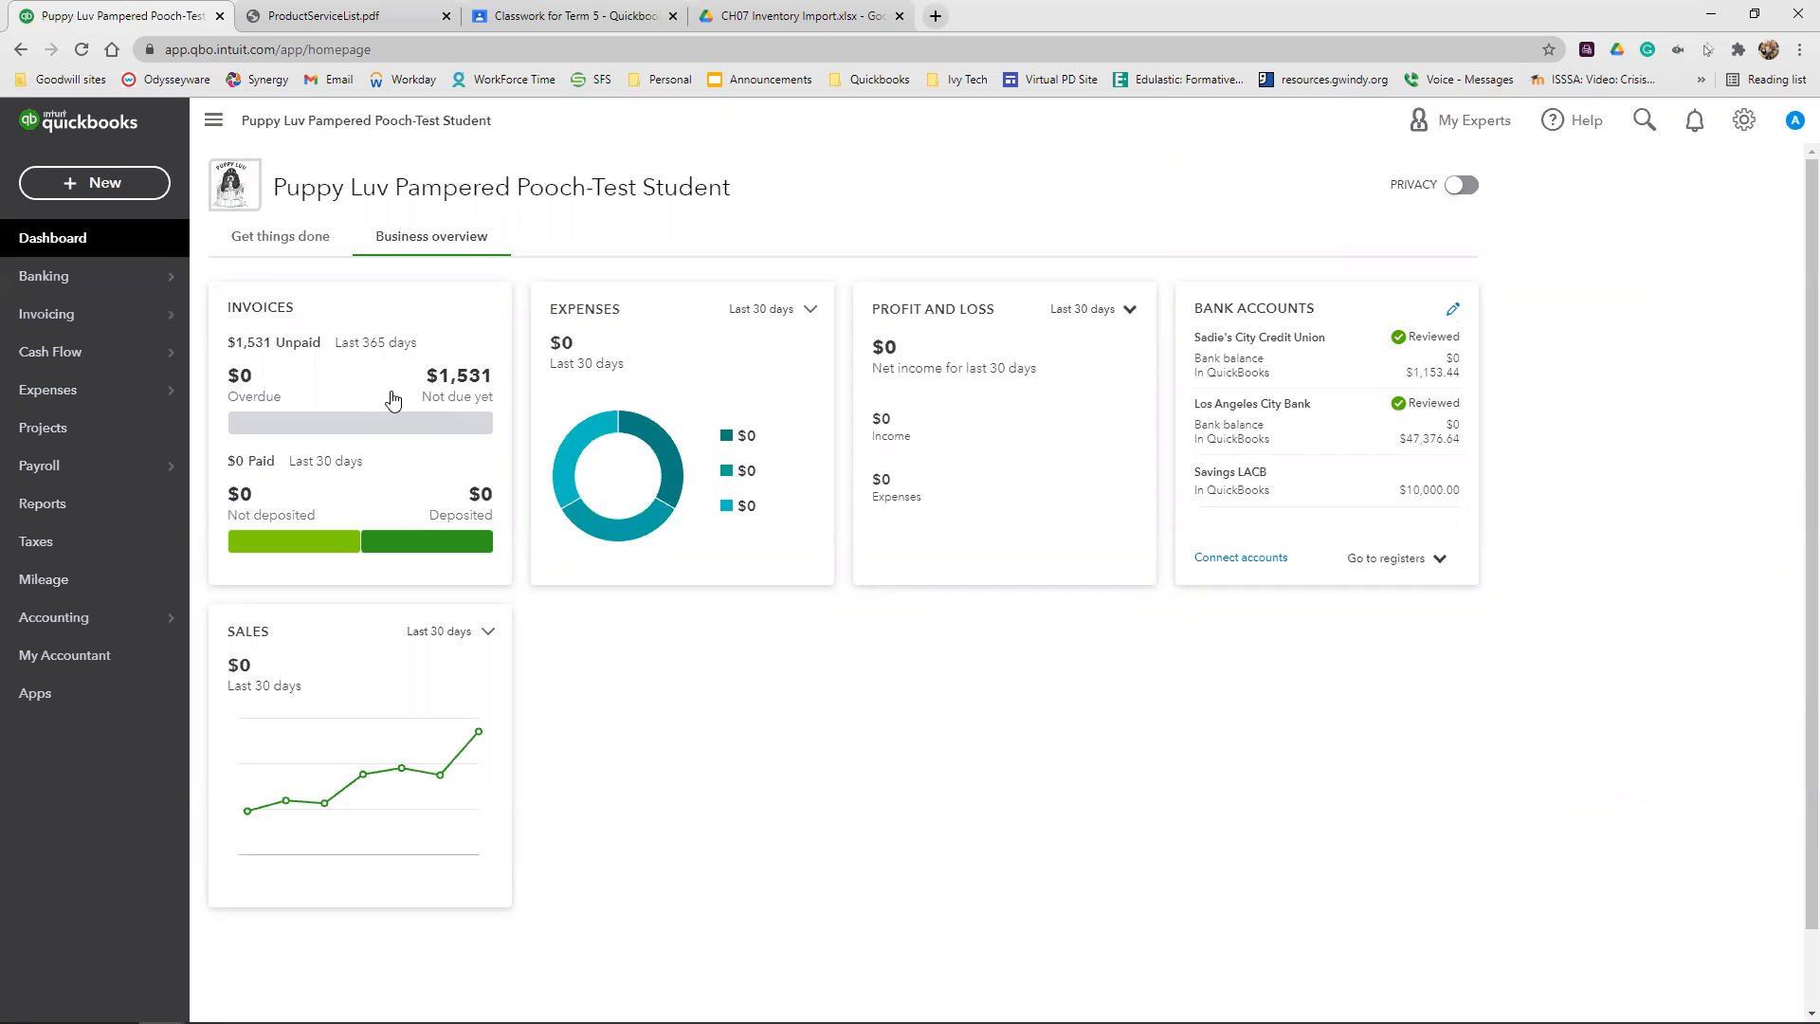
# Create a new invoice and select GreenWay Kennels as the client
pyautogui.click(82, 188)
pyautogui.click(76, 298)
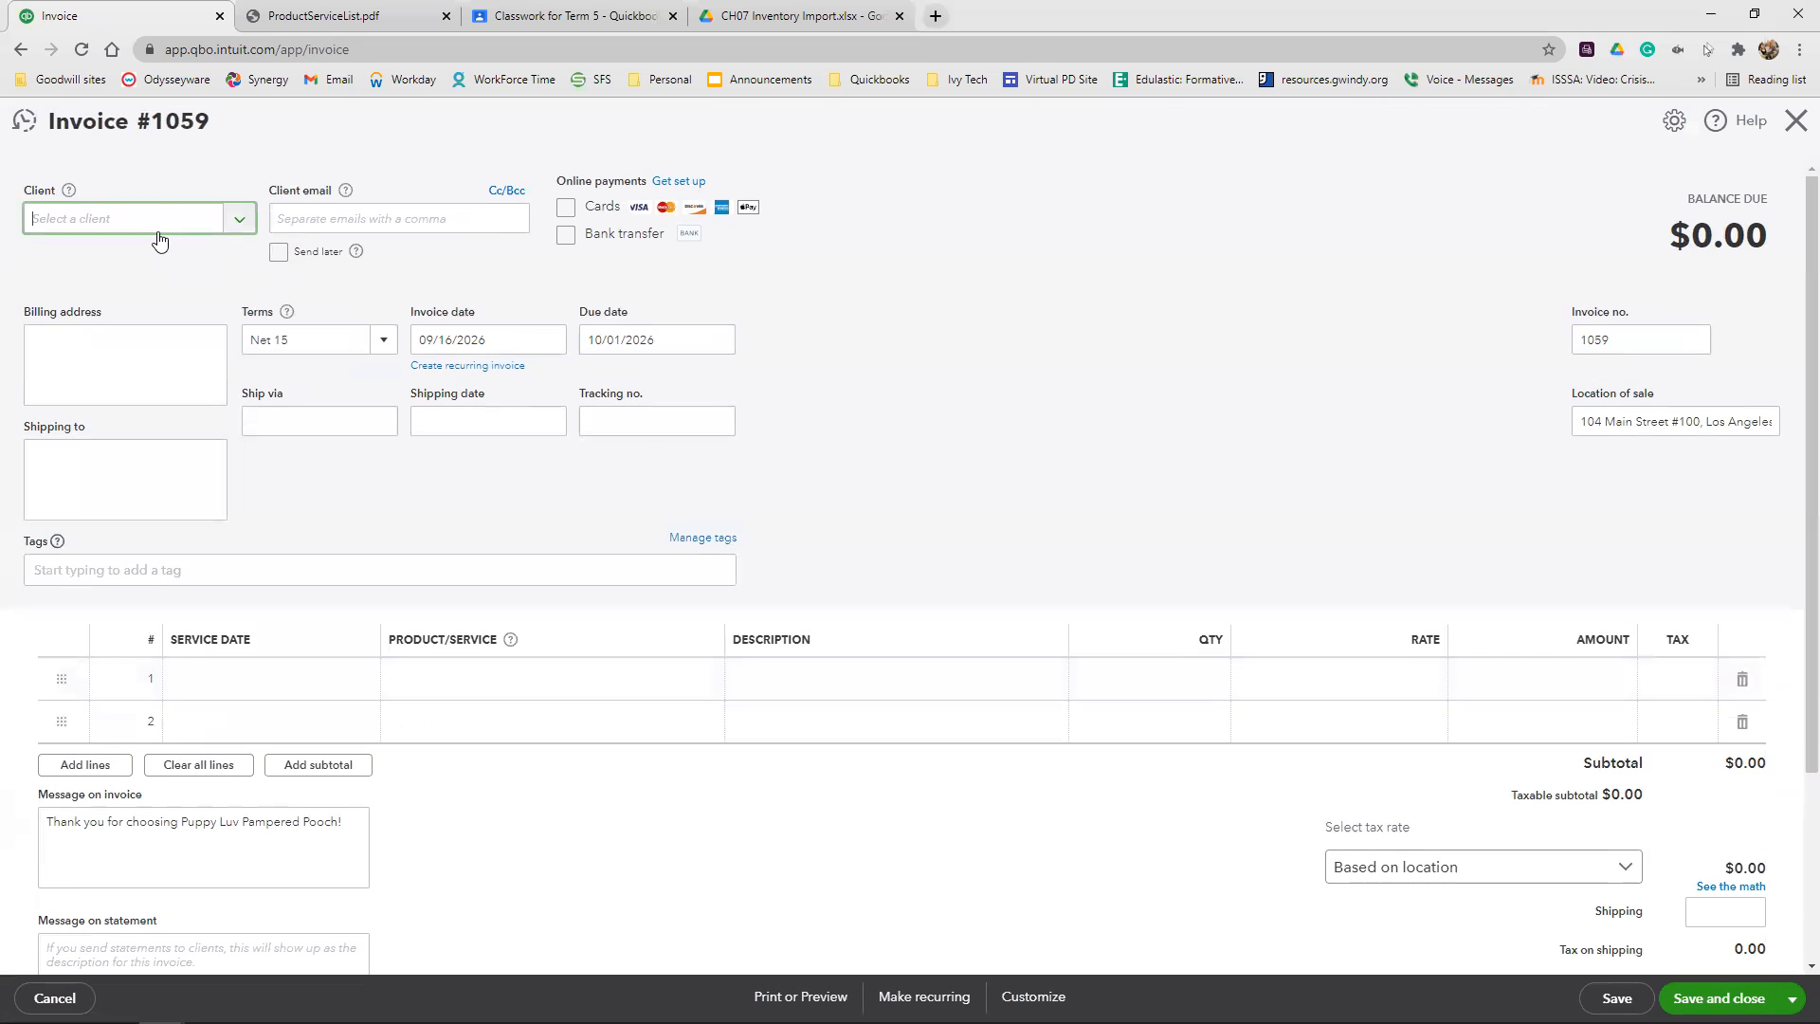
pyautogui.click(158, 233)
pyautogui.write('Gree')
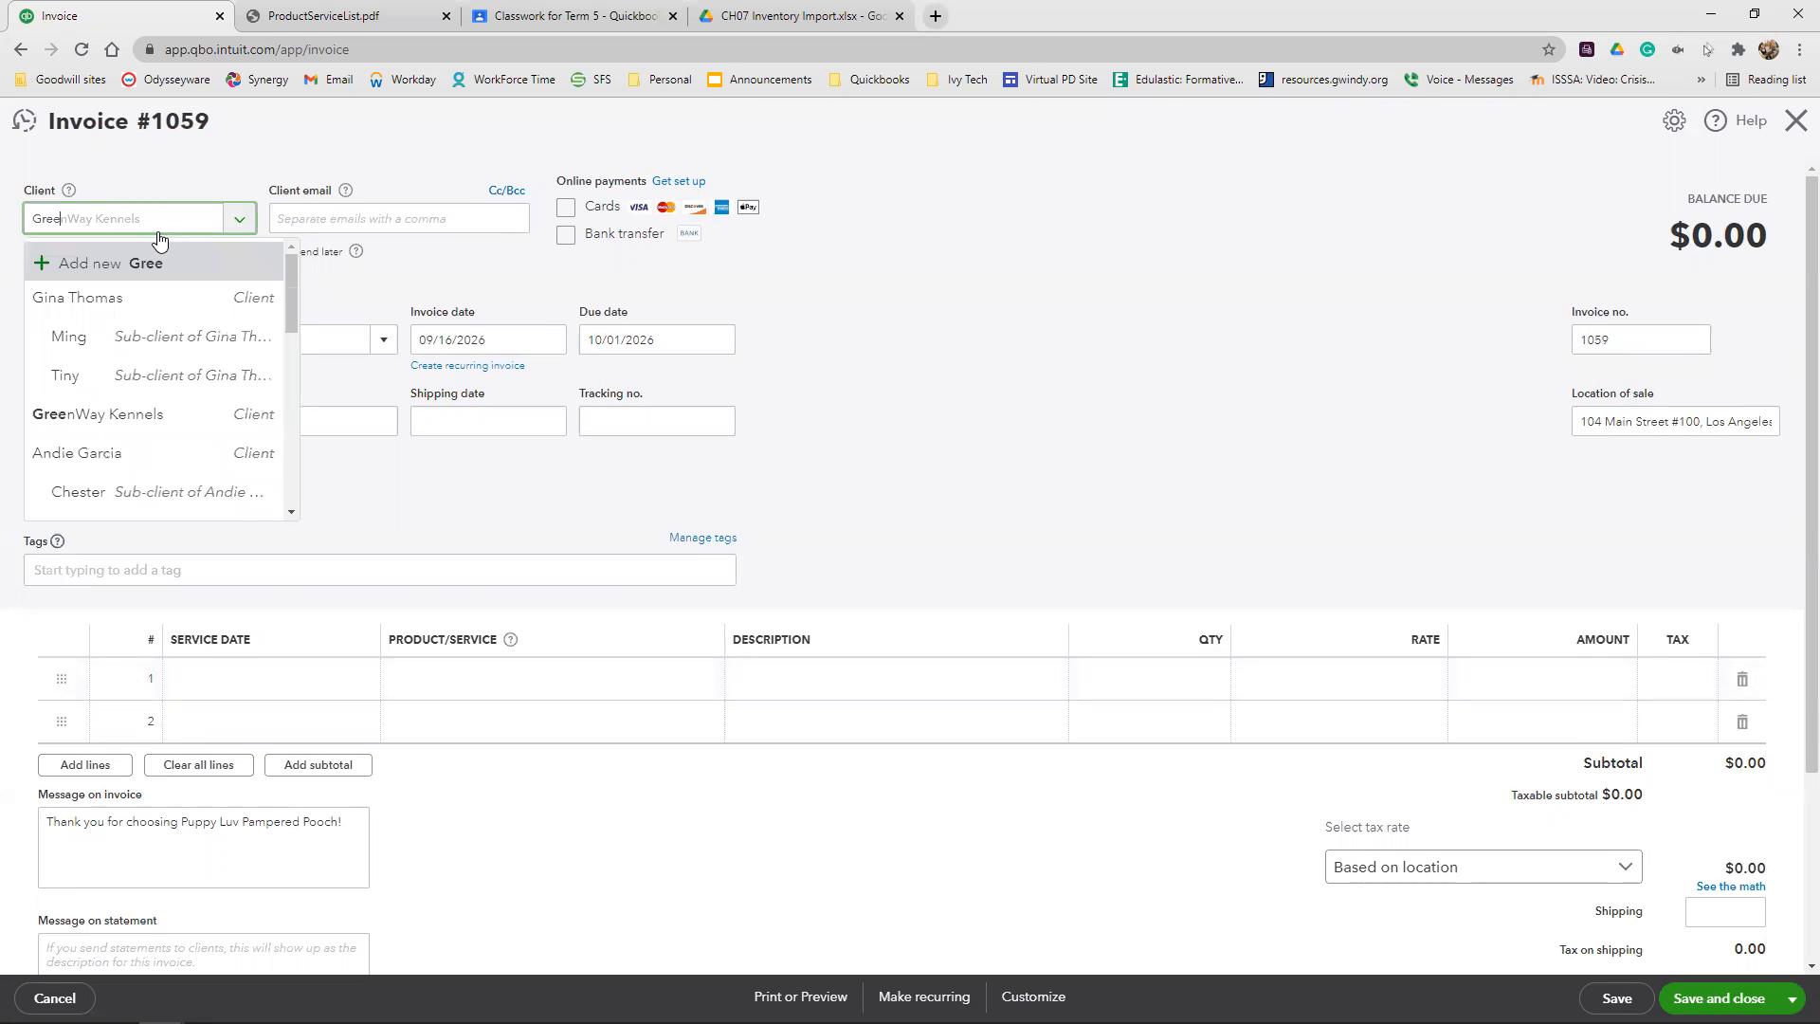
pyautogui.click(132, 300)
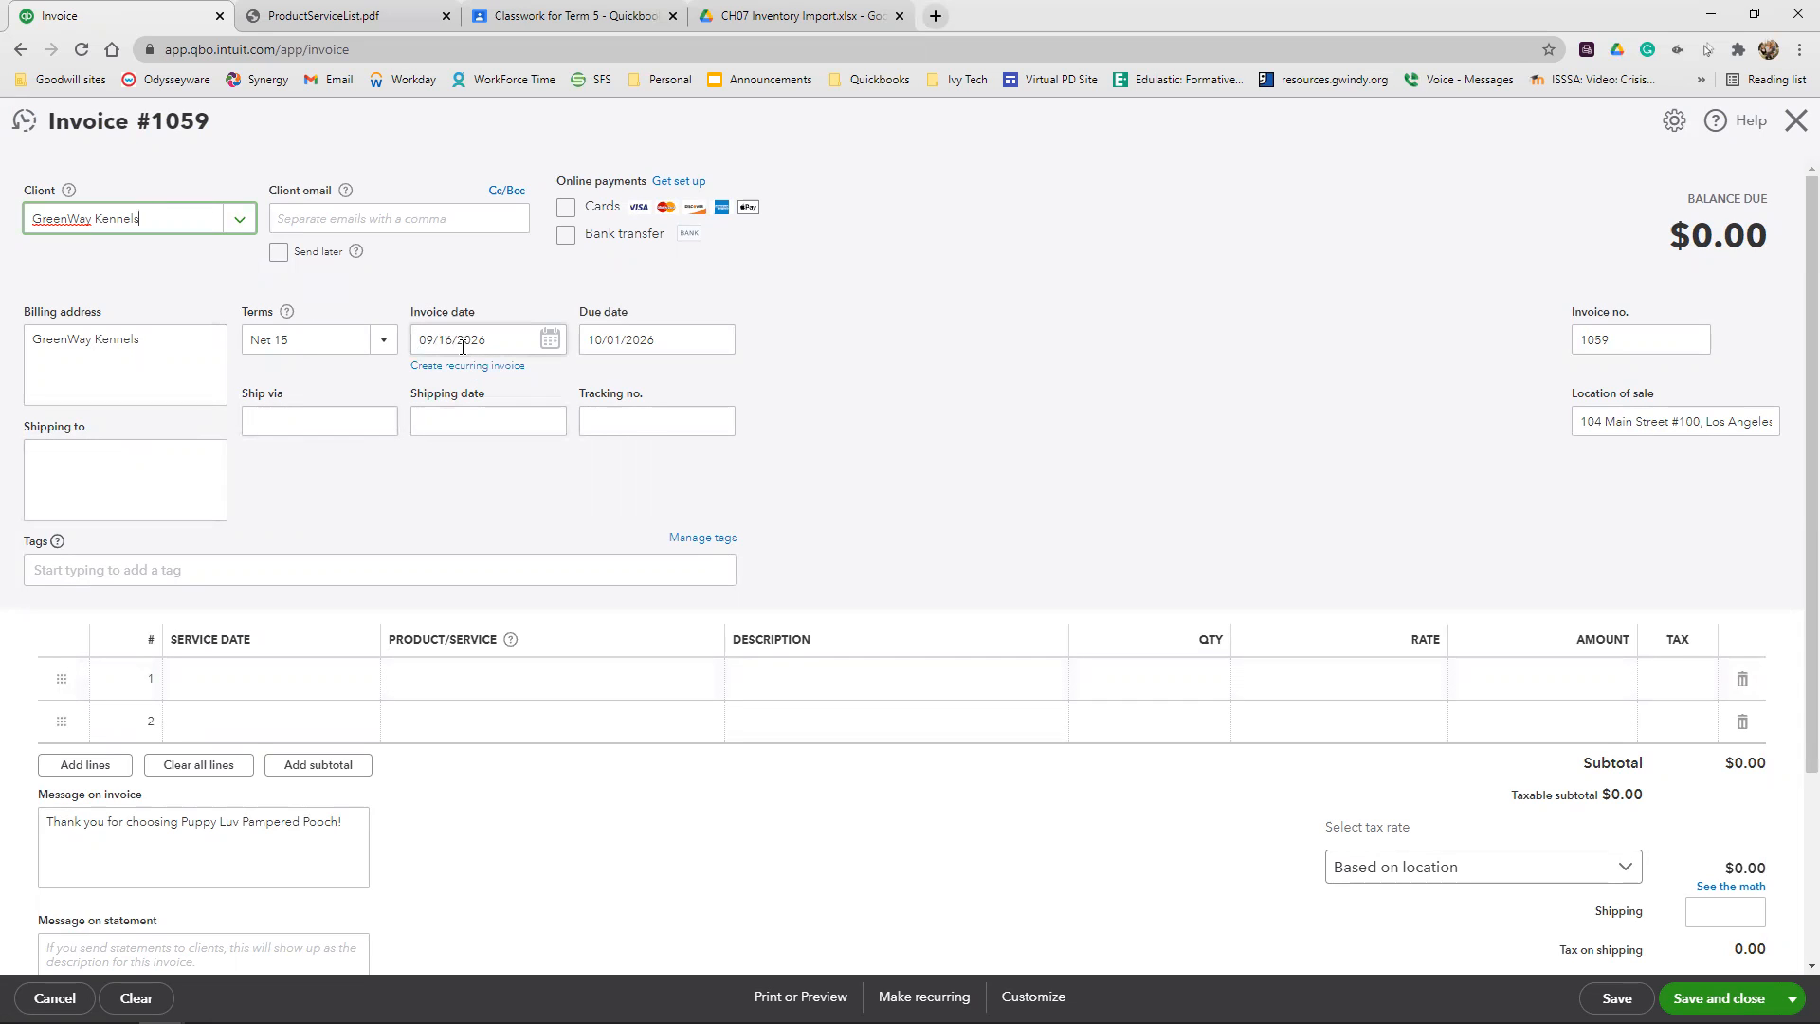
# Add Bath and Brush:Medium as the first line of the GreenWay Kennels invoice with a quantity of 7
pyautogui.scroll(-3, 465, 474)
pyautogui.click(442, 432)
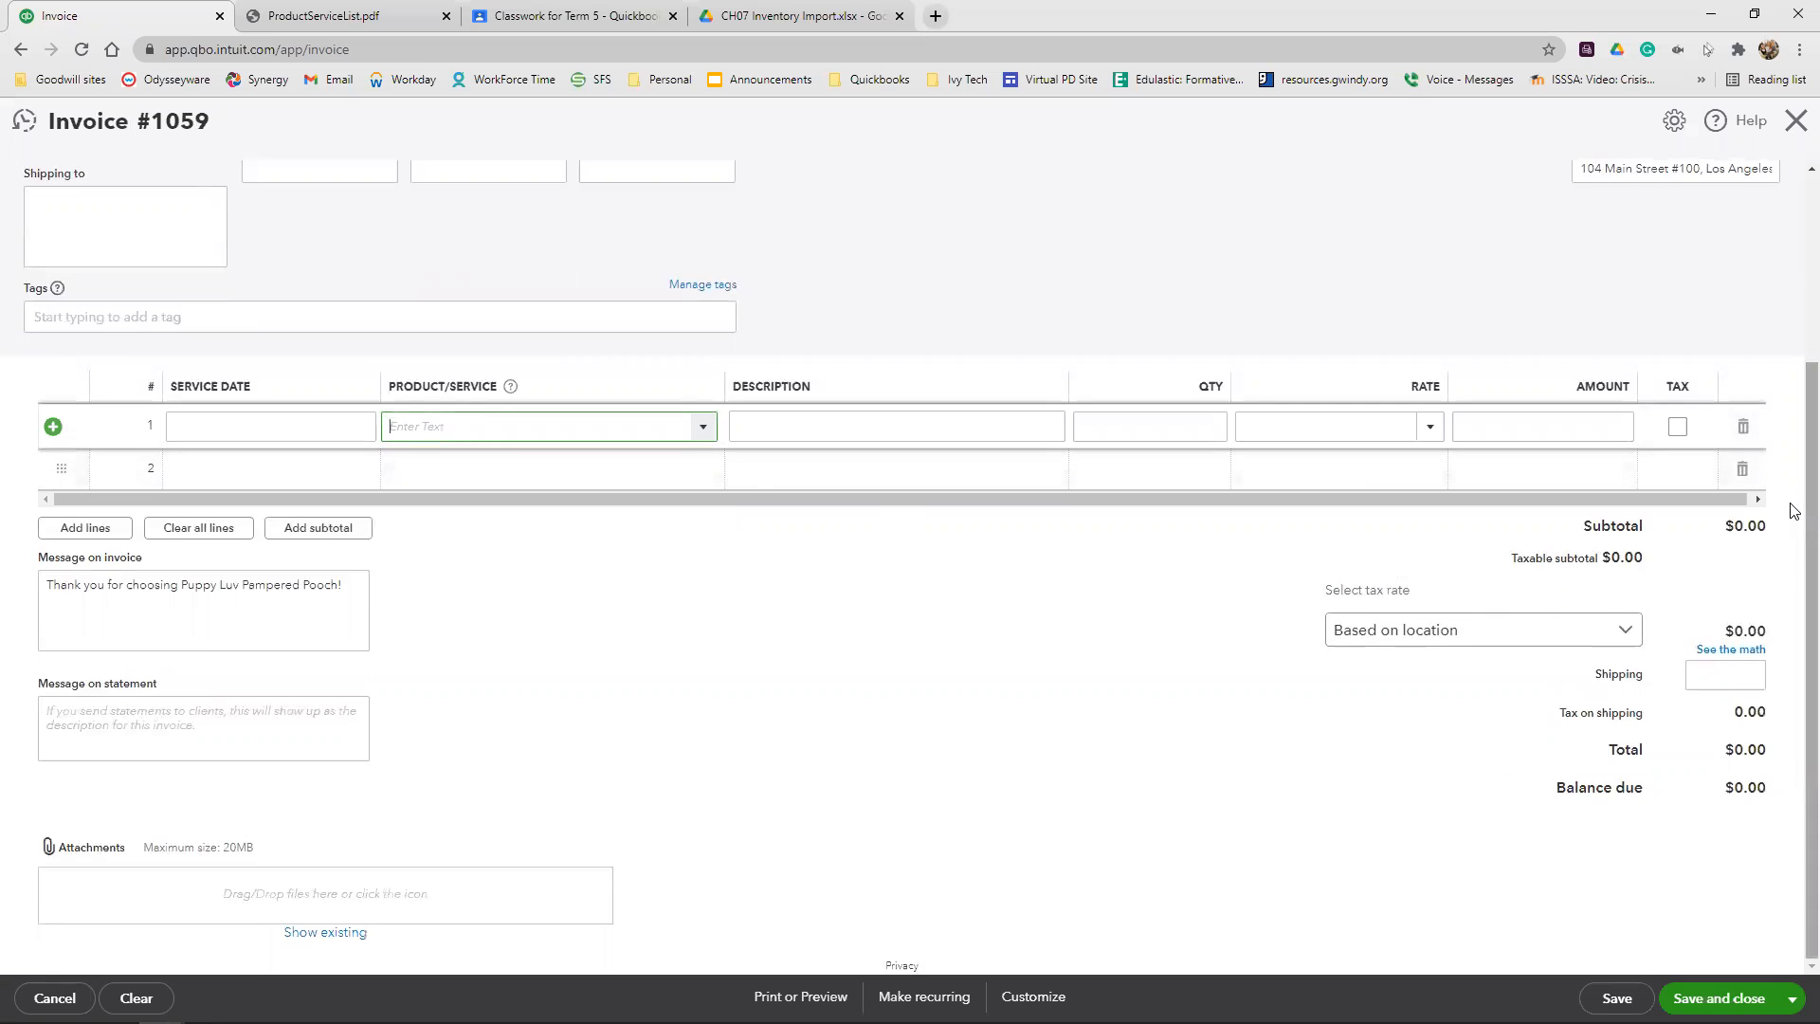
pyautogui.write('Bath and Brush:Large')
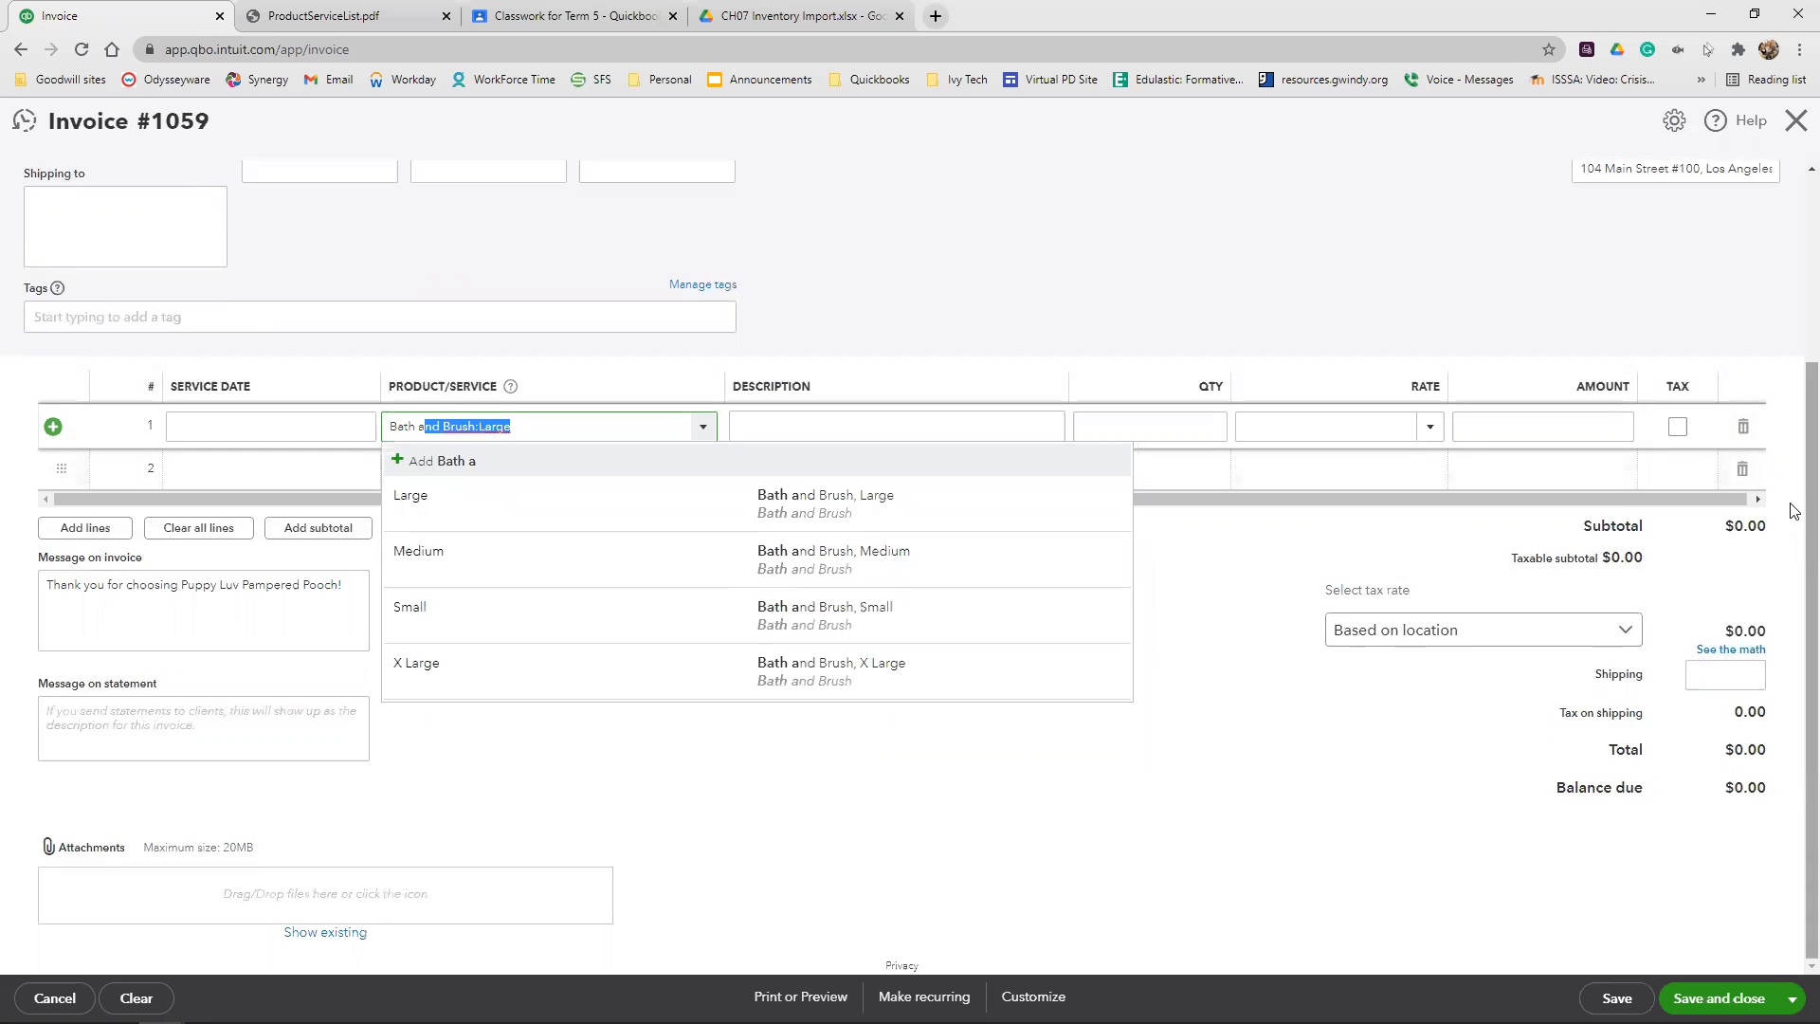
pyautogui.click(1061, 554)
pyautogui.click(1156, 428)
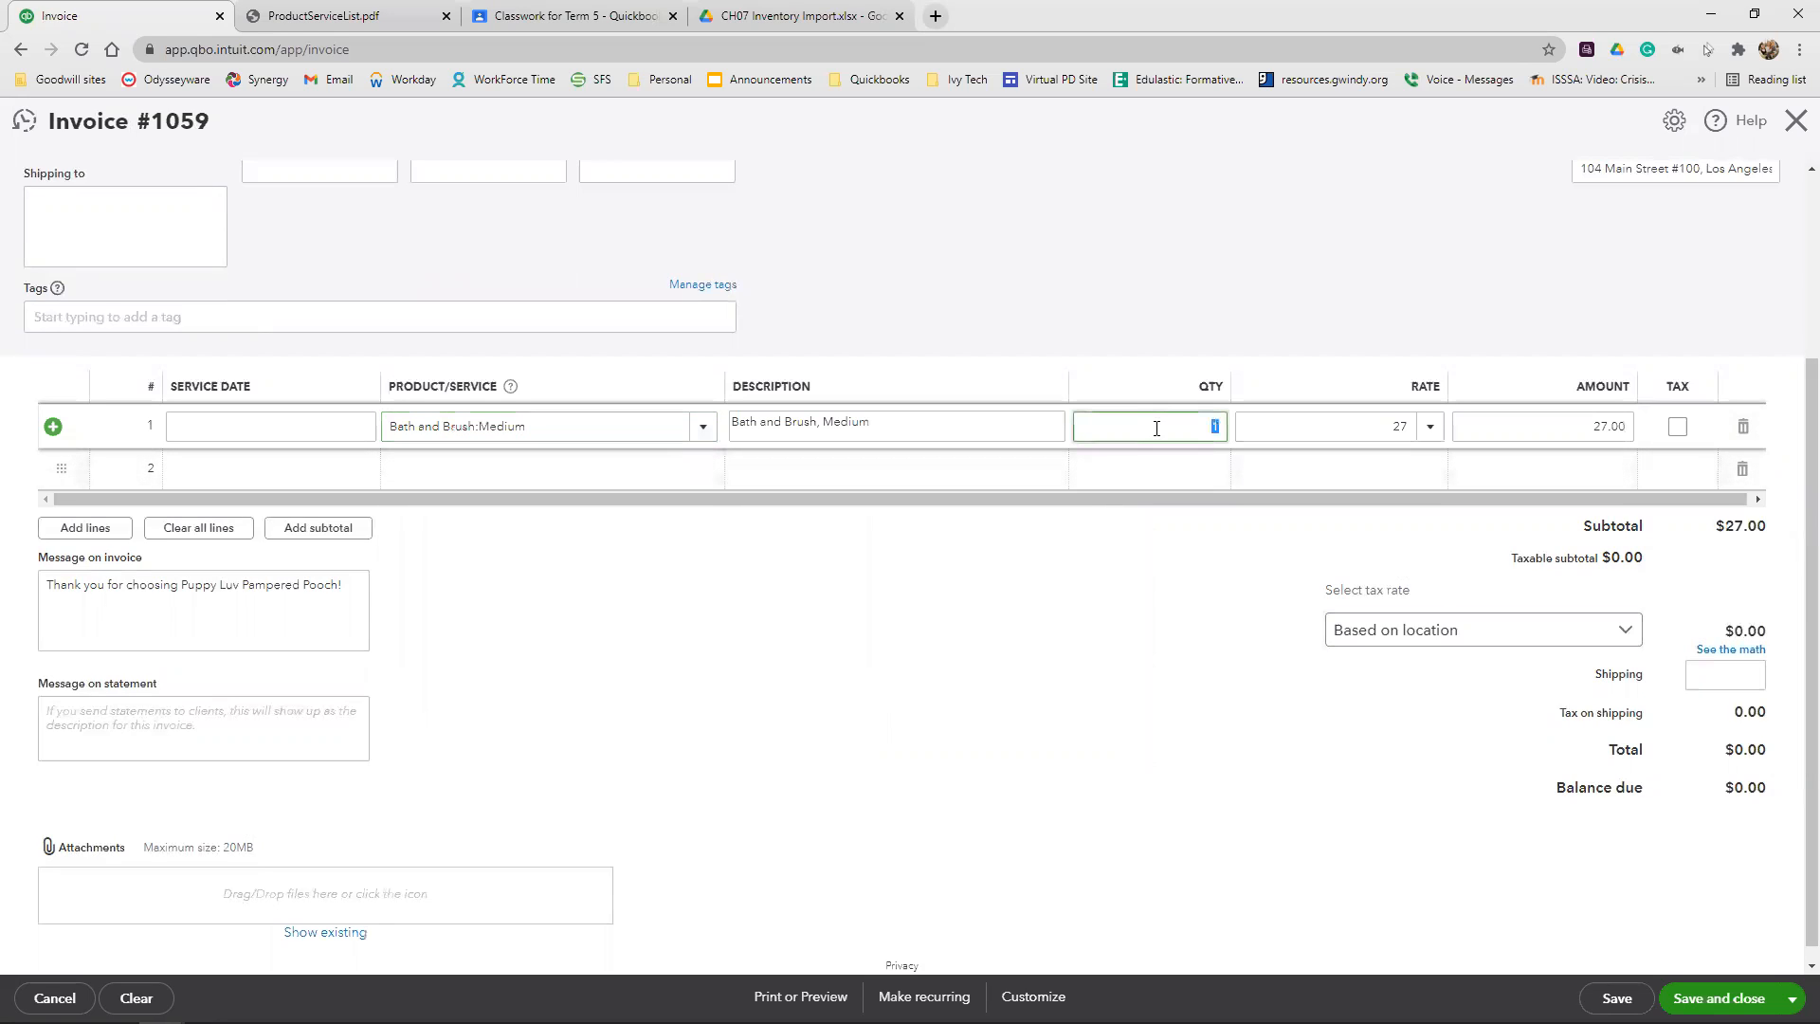
pyautogui.write('7')
pyautogui.click(1064, 414)
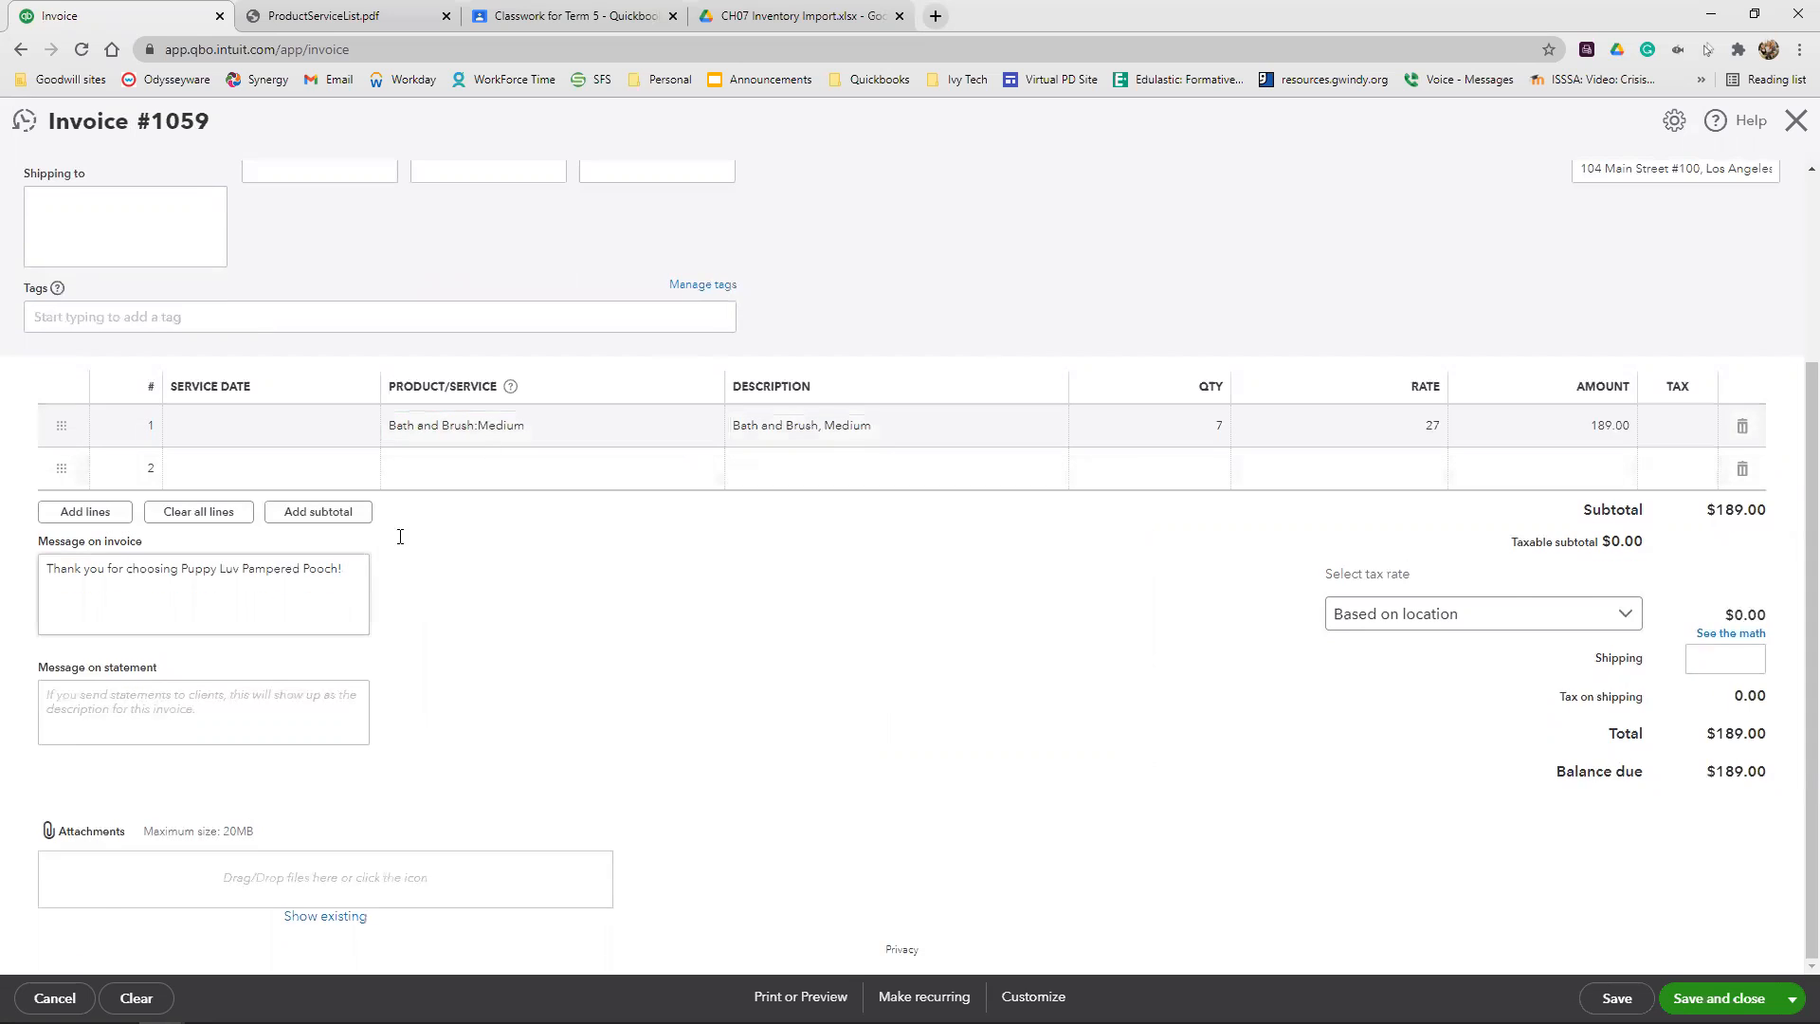
# Add Toppie Treat Toy Medium as the second invoice line with a quantity of -4
pyautogui.click(498, 470)
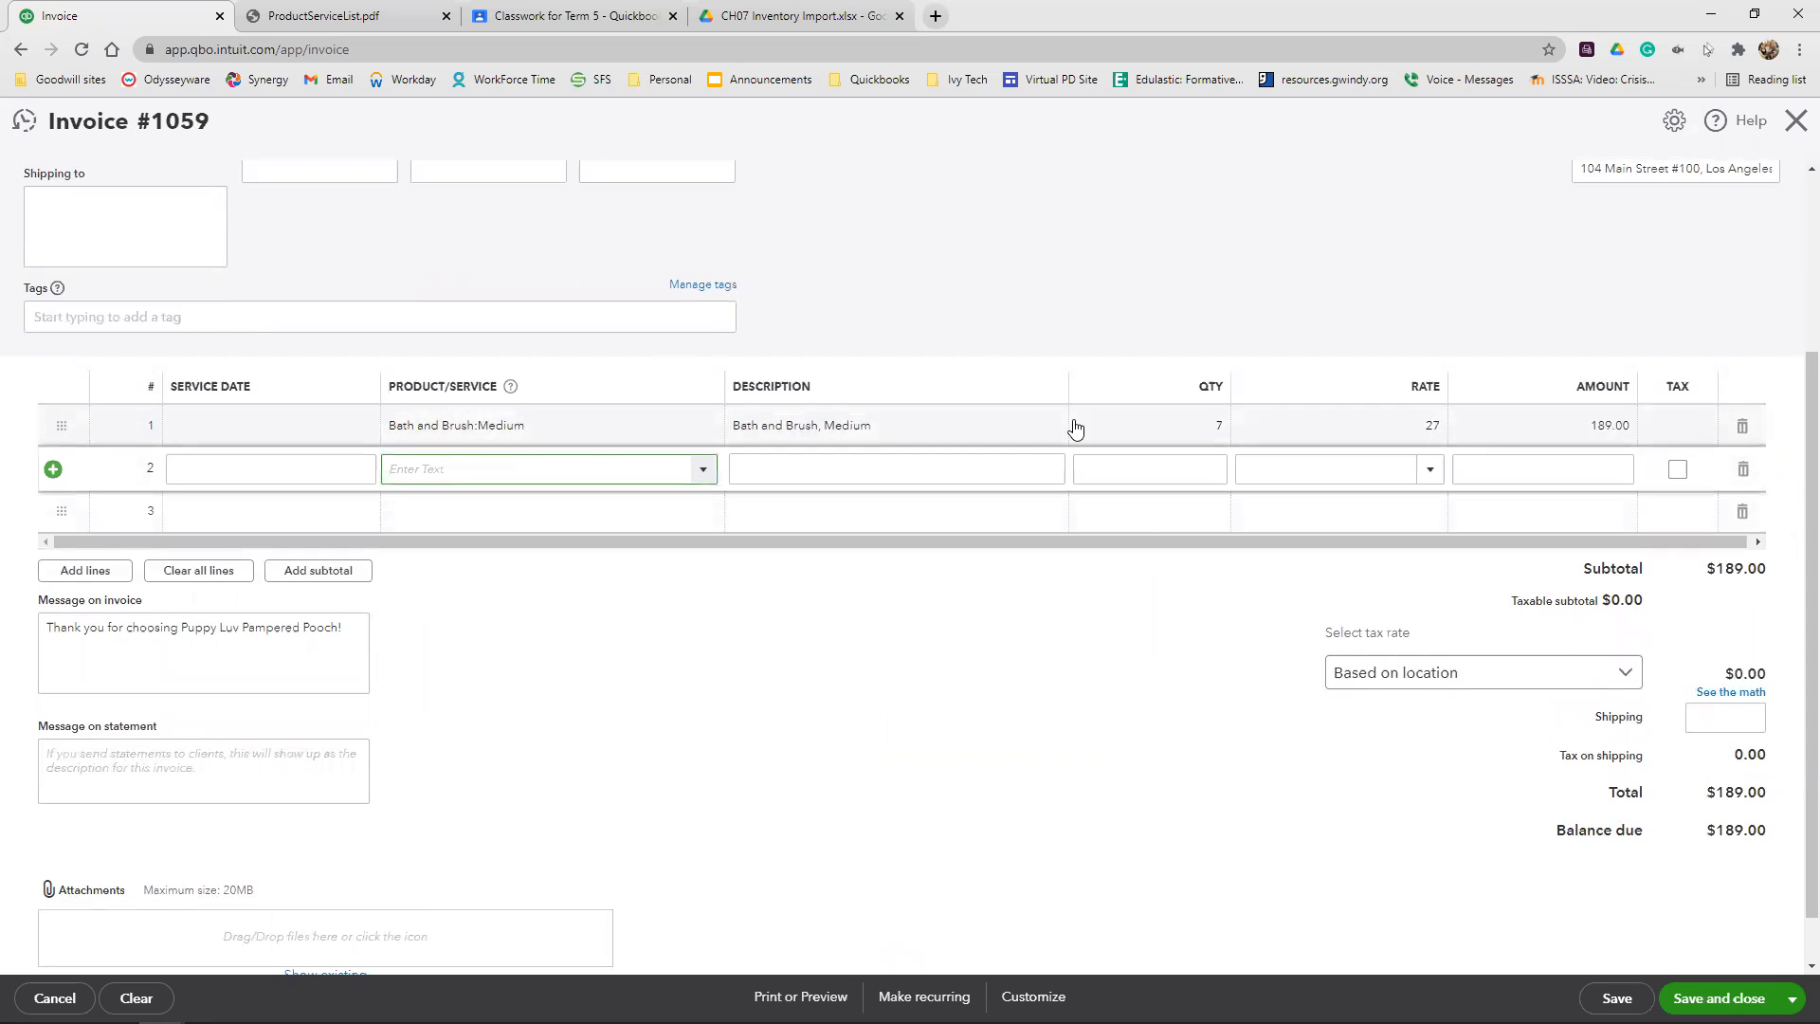
pyautogui.write('medu')
pyautogui.press('BackSpace')
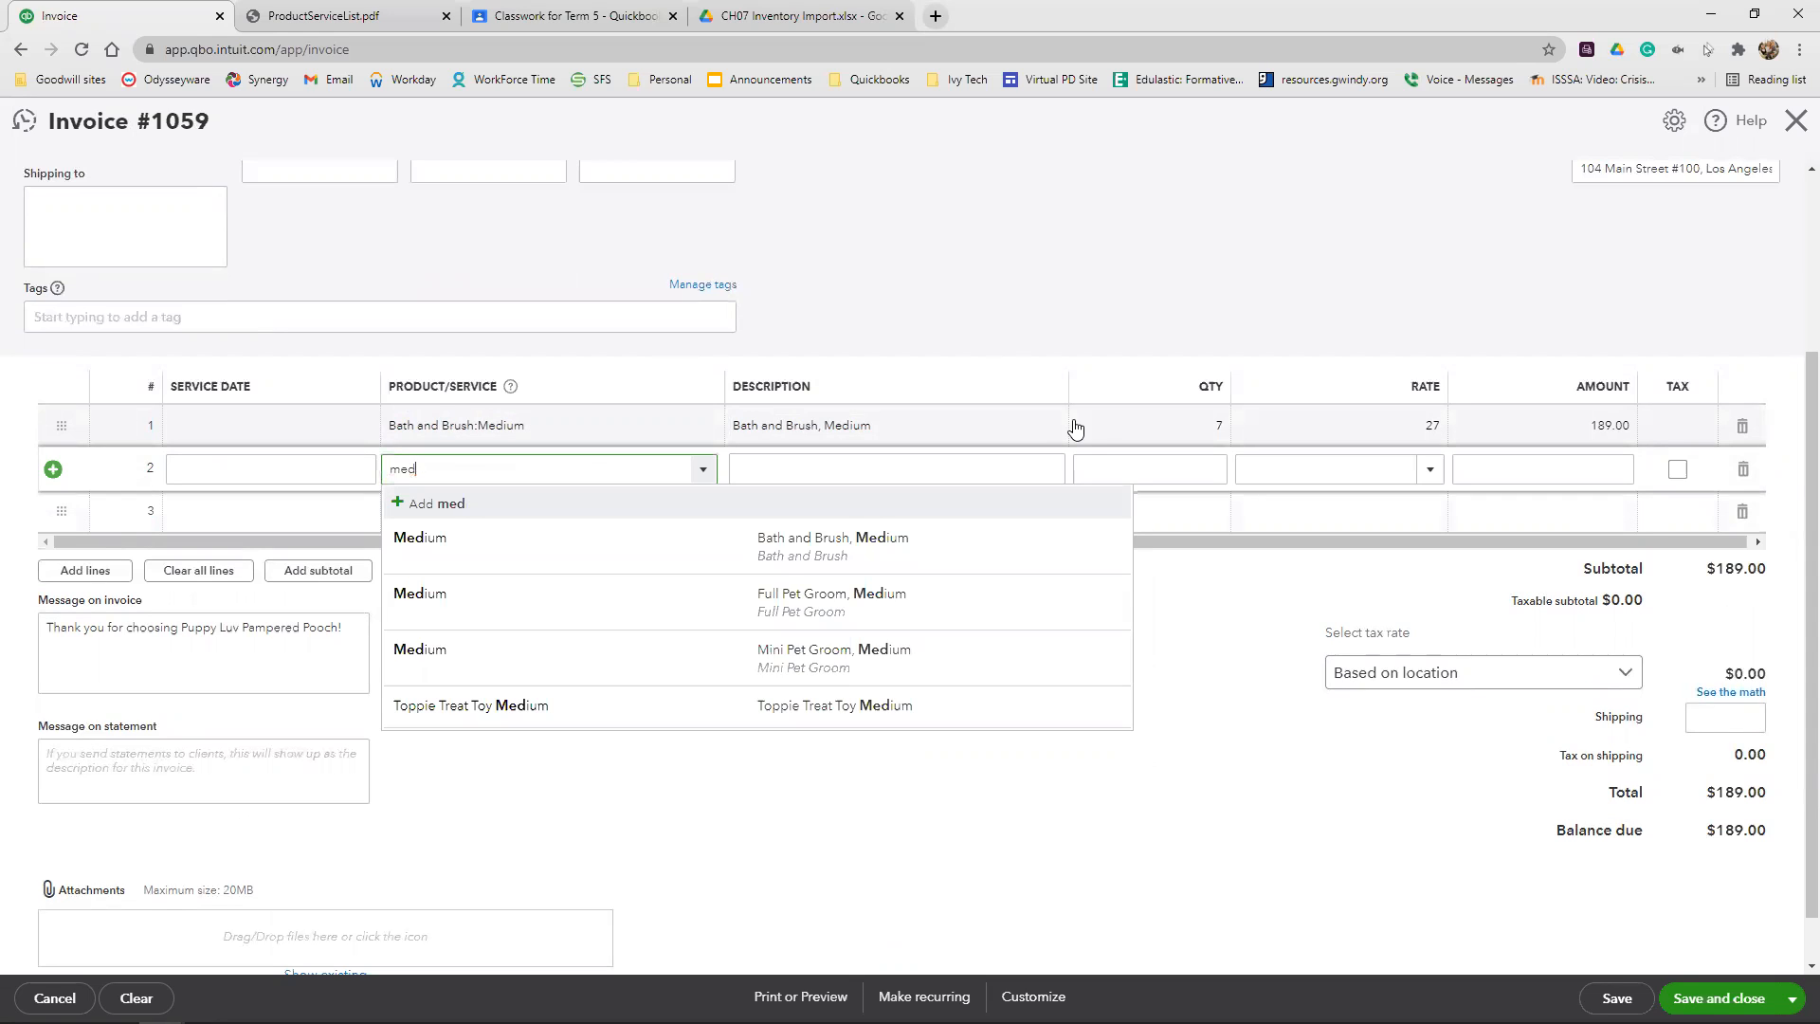
pyautogui.click(689, 707)
pyautogui.click(1191, 468)
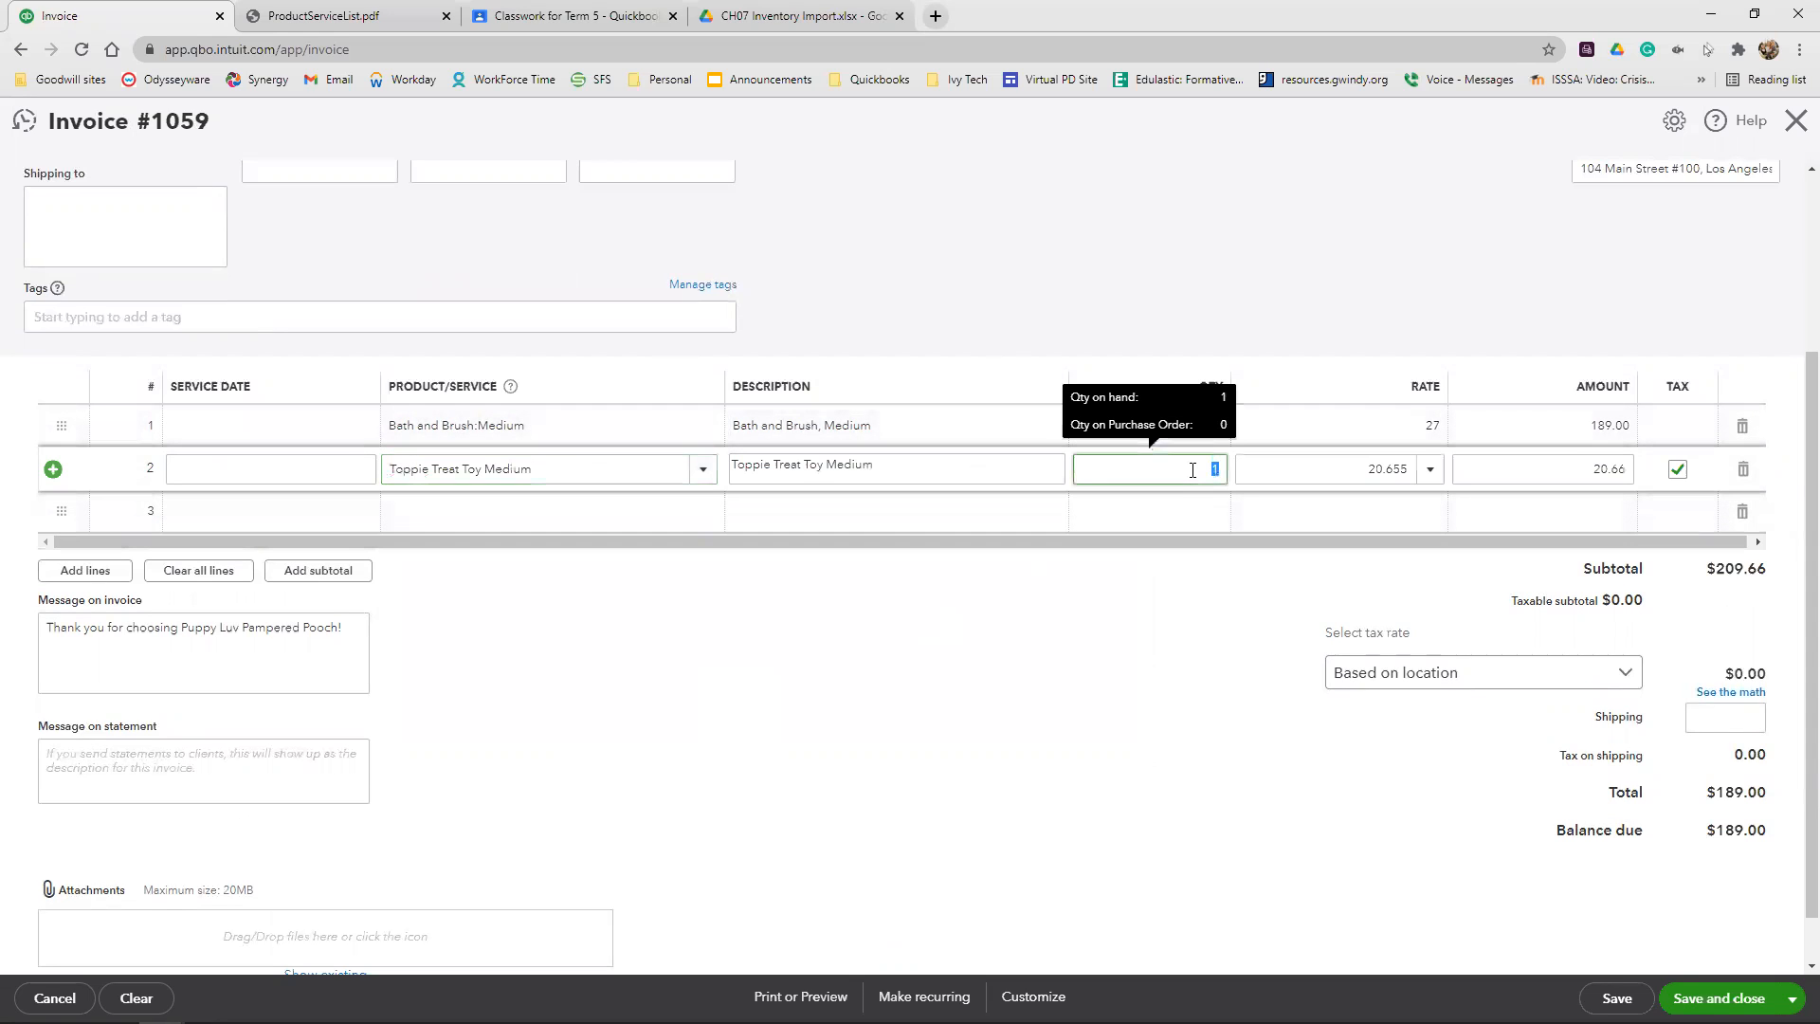
pyautogui.write('-4')
pyautogui.click(1271, 281)
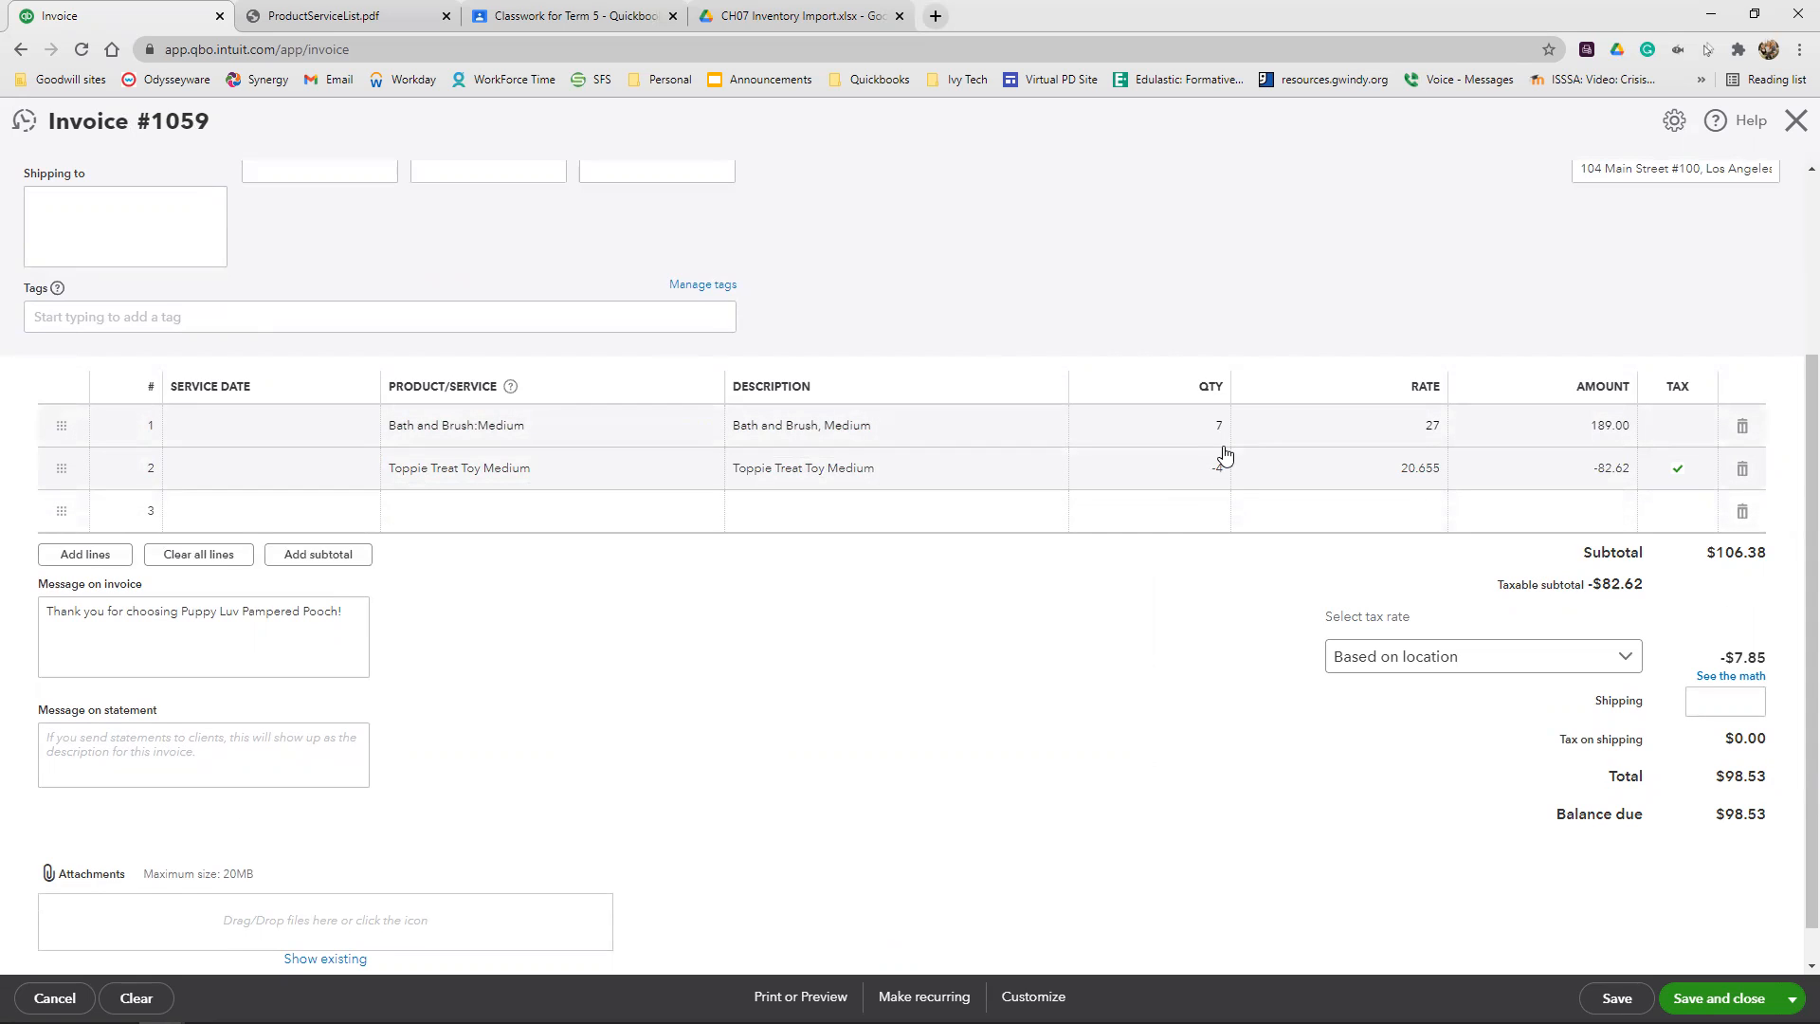
# Override the GreenWay Kennels invoice's sales tax with a 9% rate, giving Other (or reason not listed) as the reason
pyautogui.click(1729, 676)
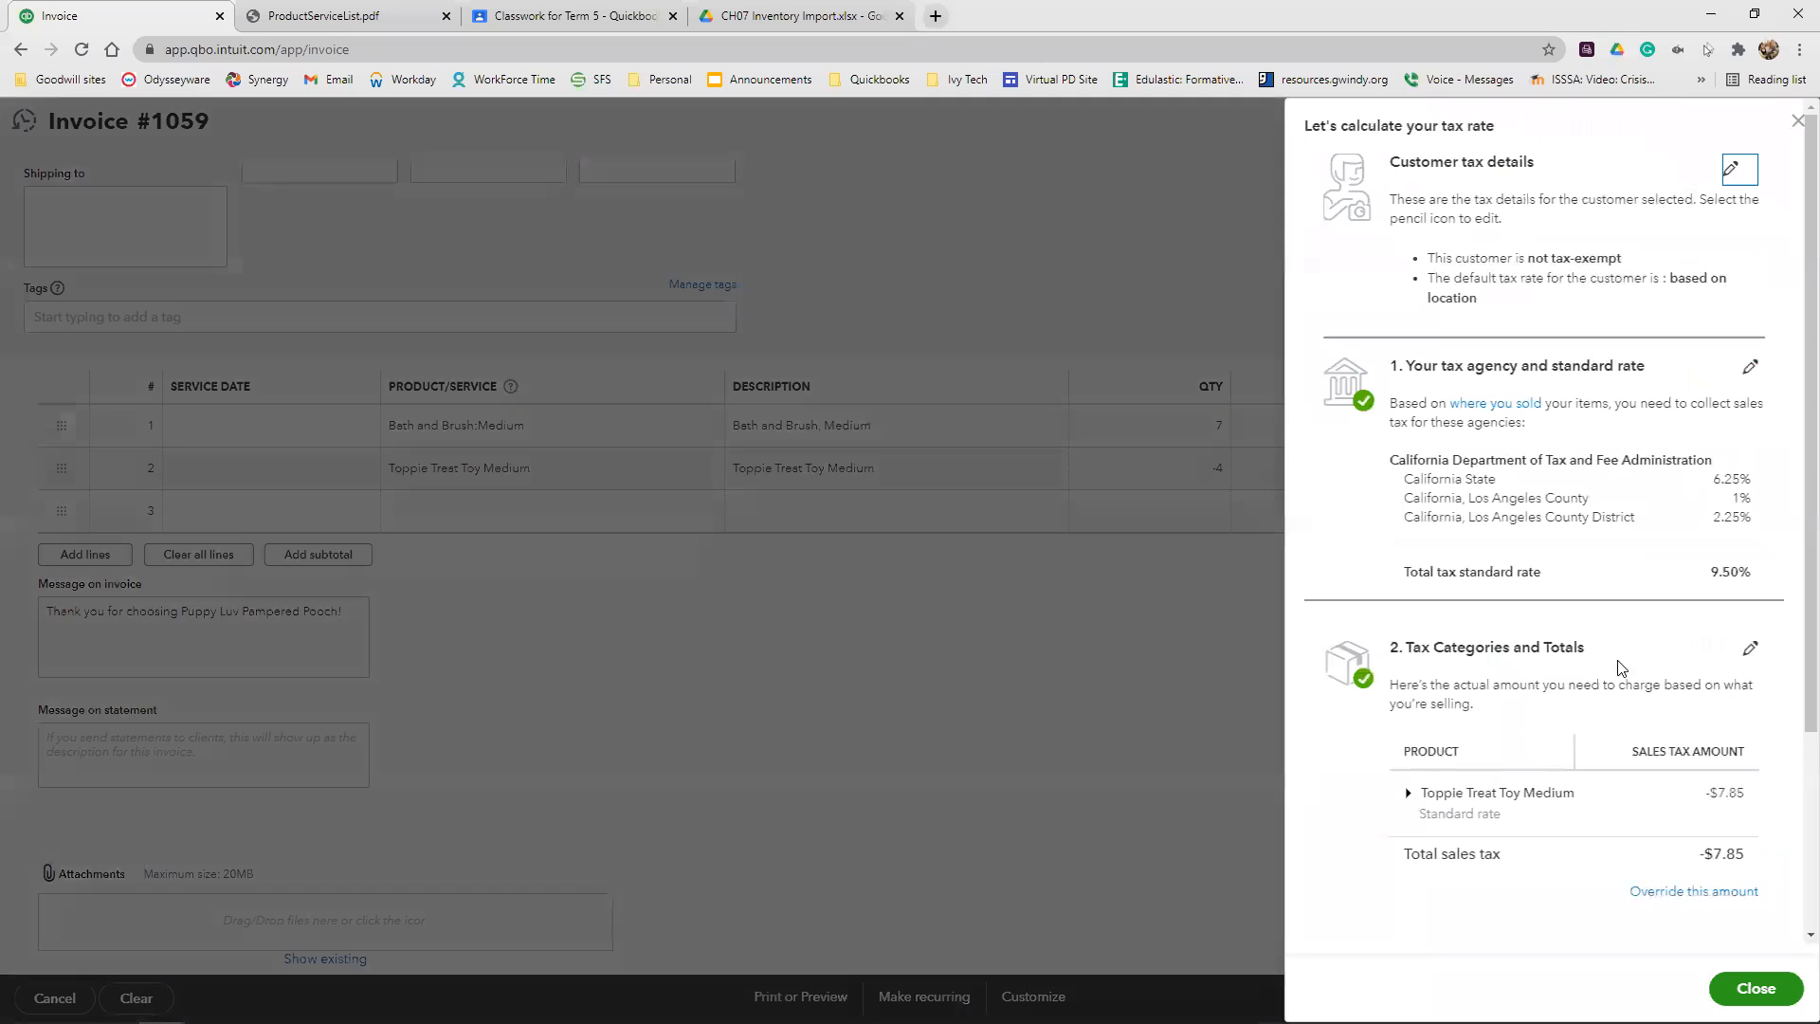
pyautogui.click(1694, 891)
pyautogui.click(1341, 887)
pyautogui.write('9')
pyautogui.click(1554, 892)
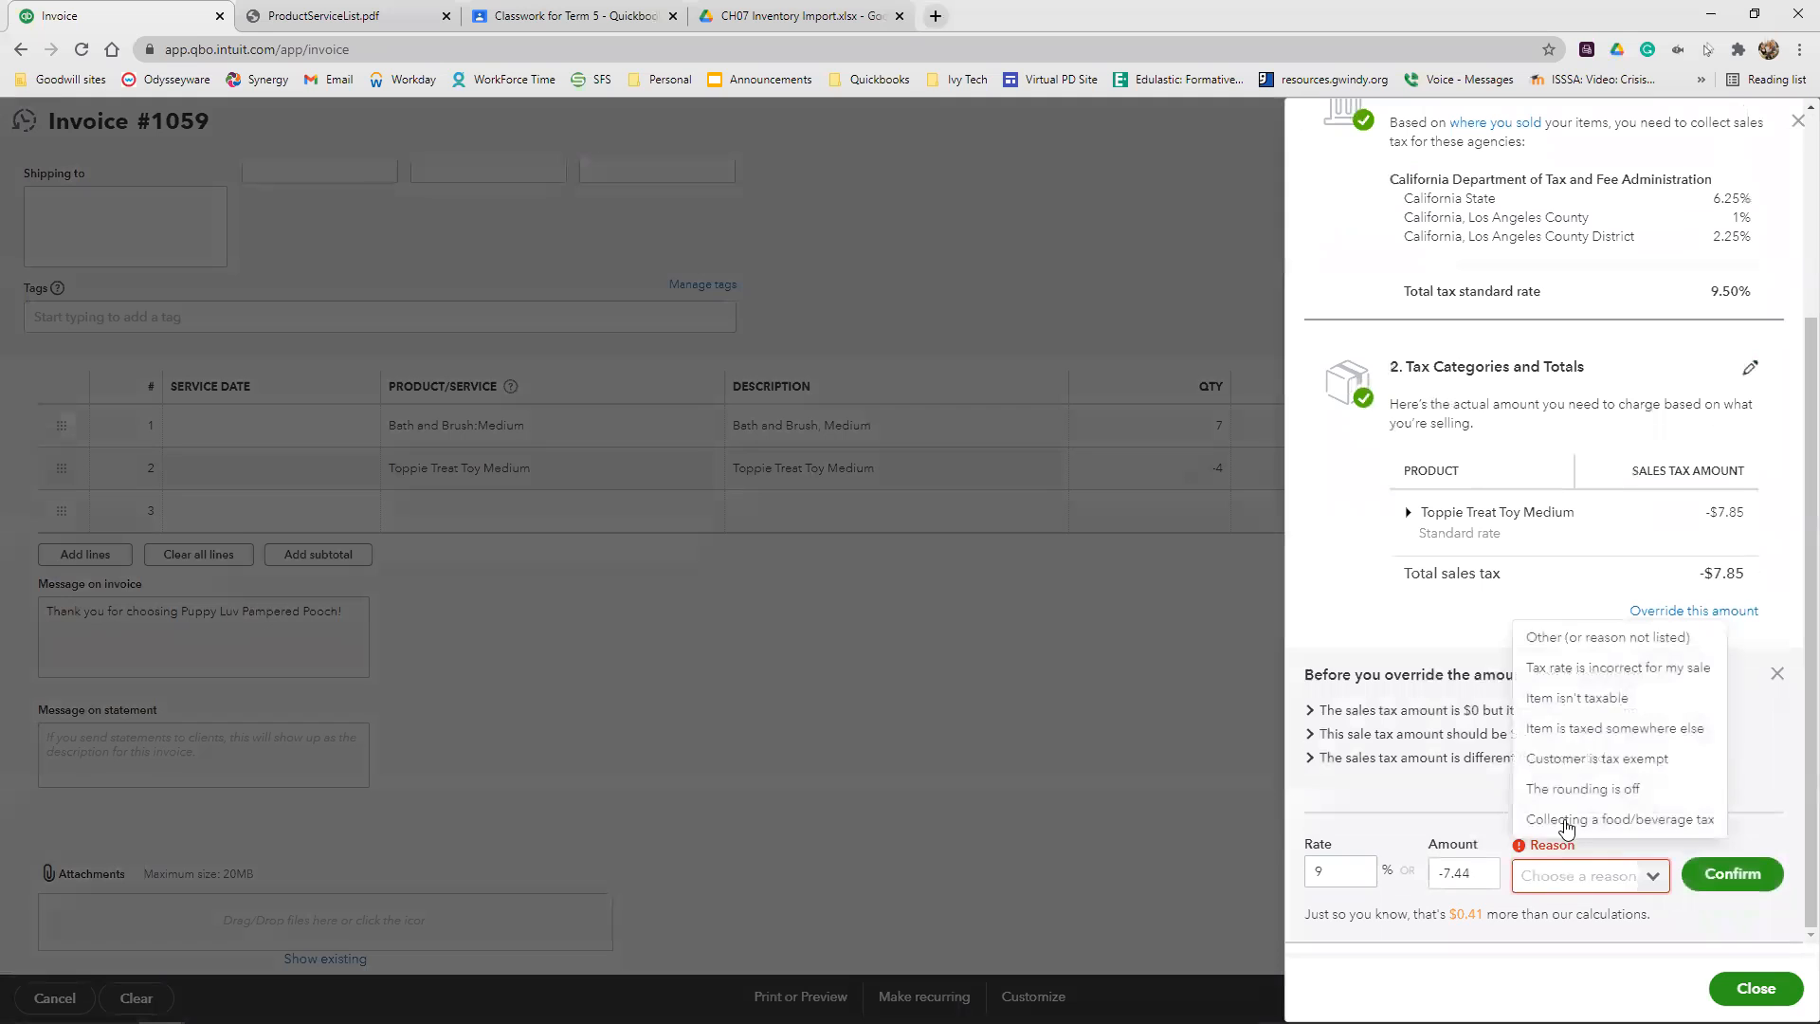
pyautogui.click(1608, 638)
pyautogui.click(1733, 873)
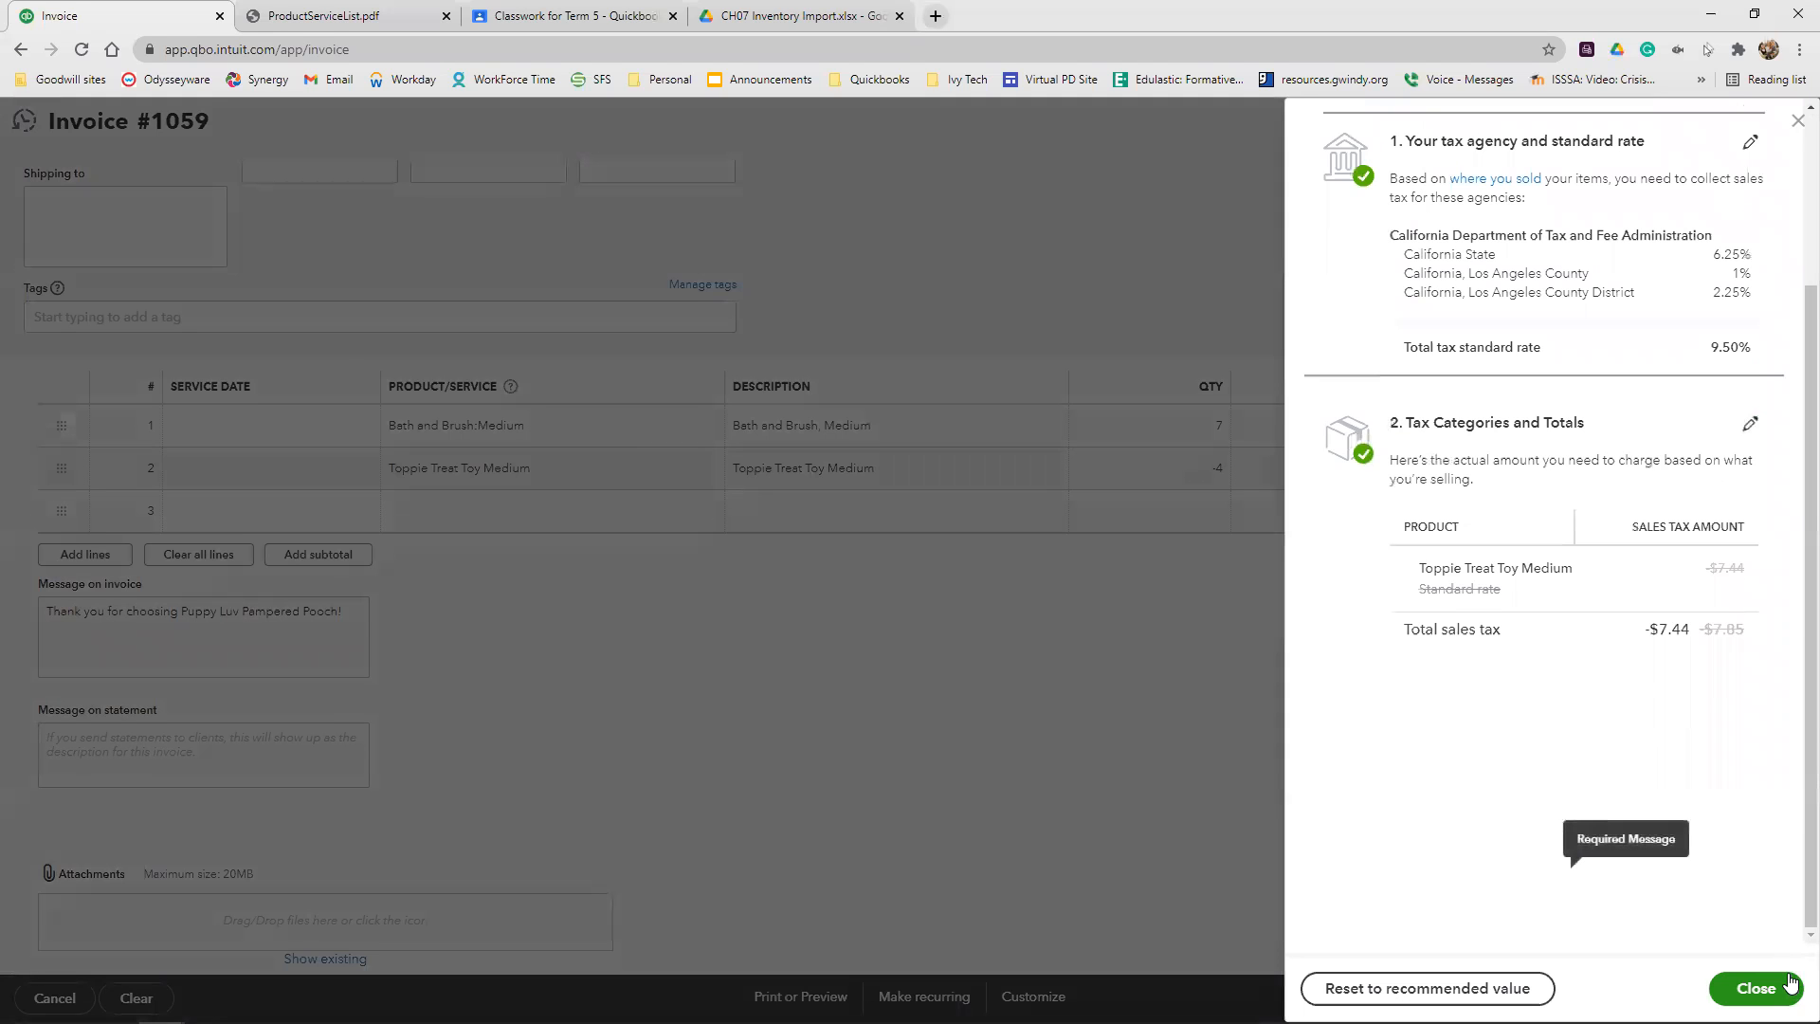
pyautogui.click(1790, 983)
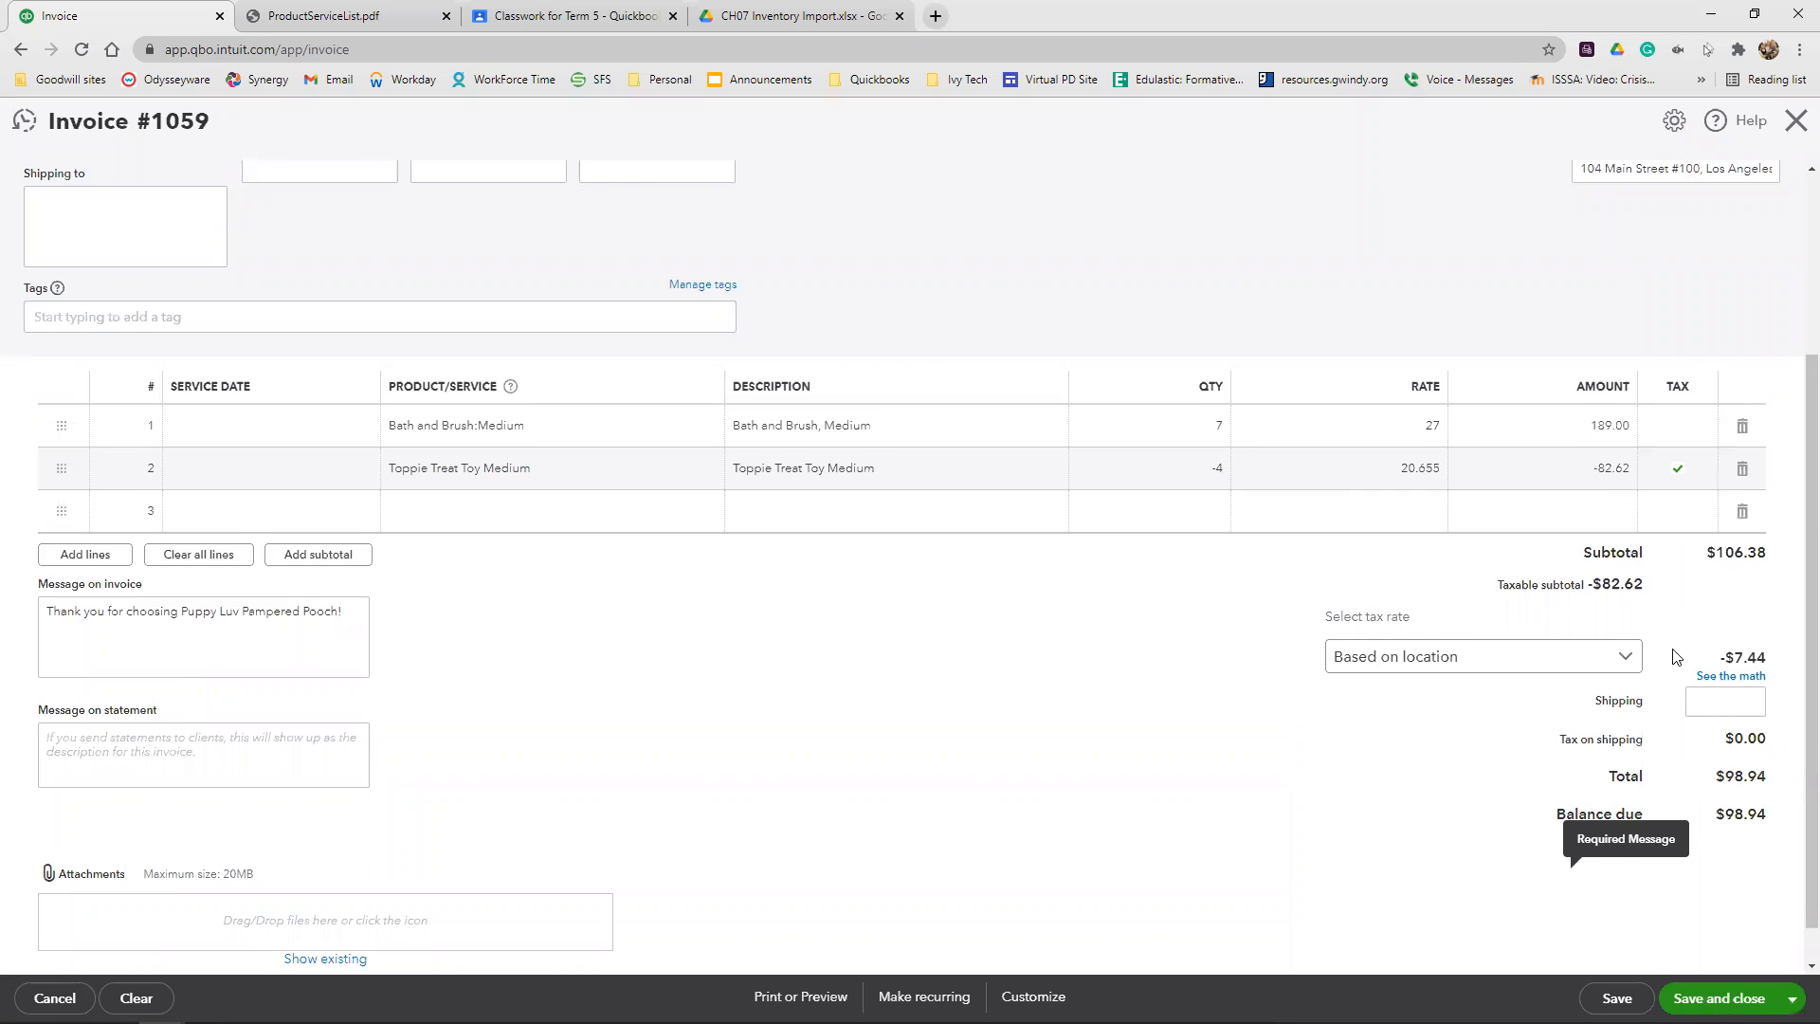
# Save the GreenWay Kennels invoice and start a new one with Windemere Kennels as the client
pyautogui.scroll(3, 1676, 659)
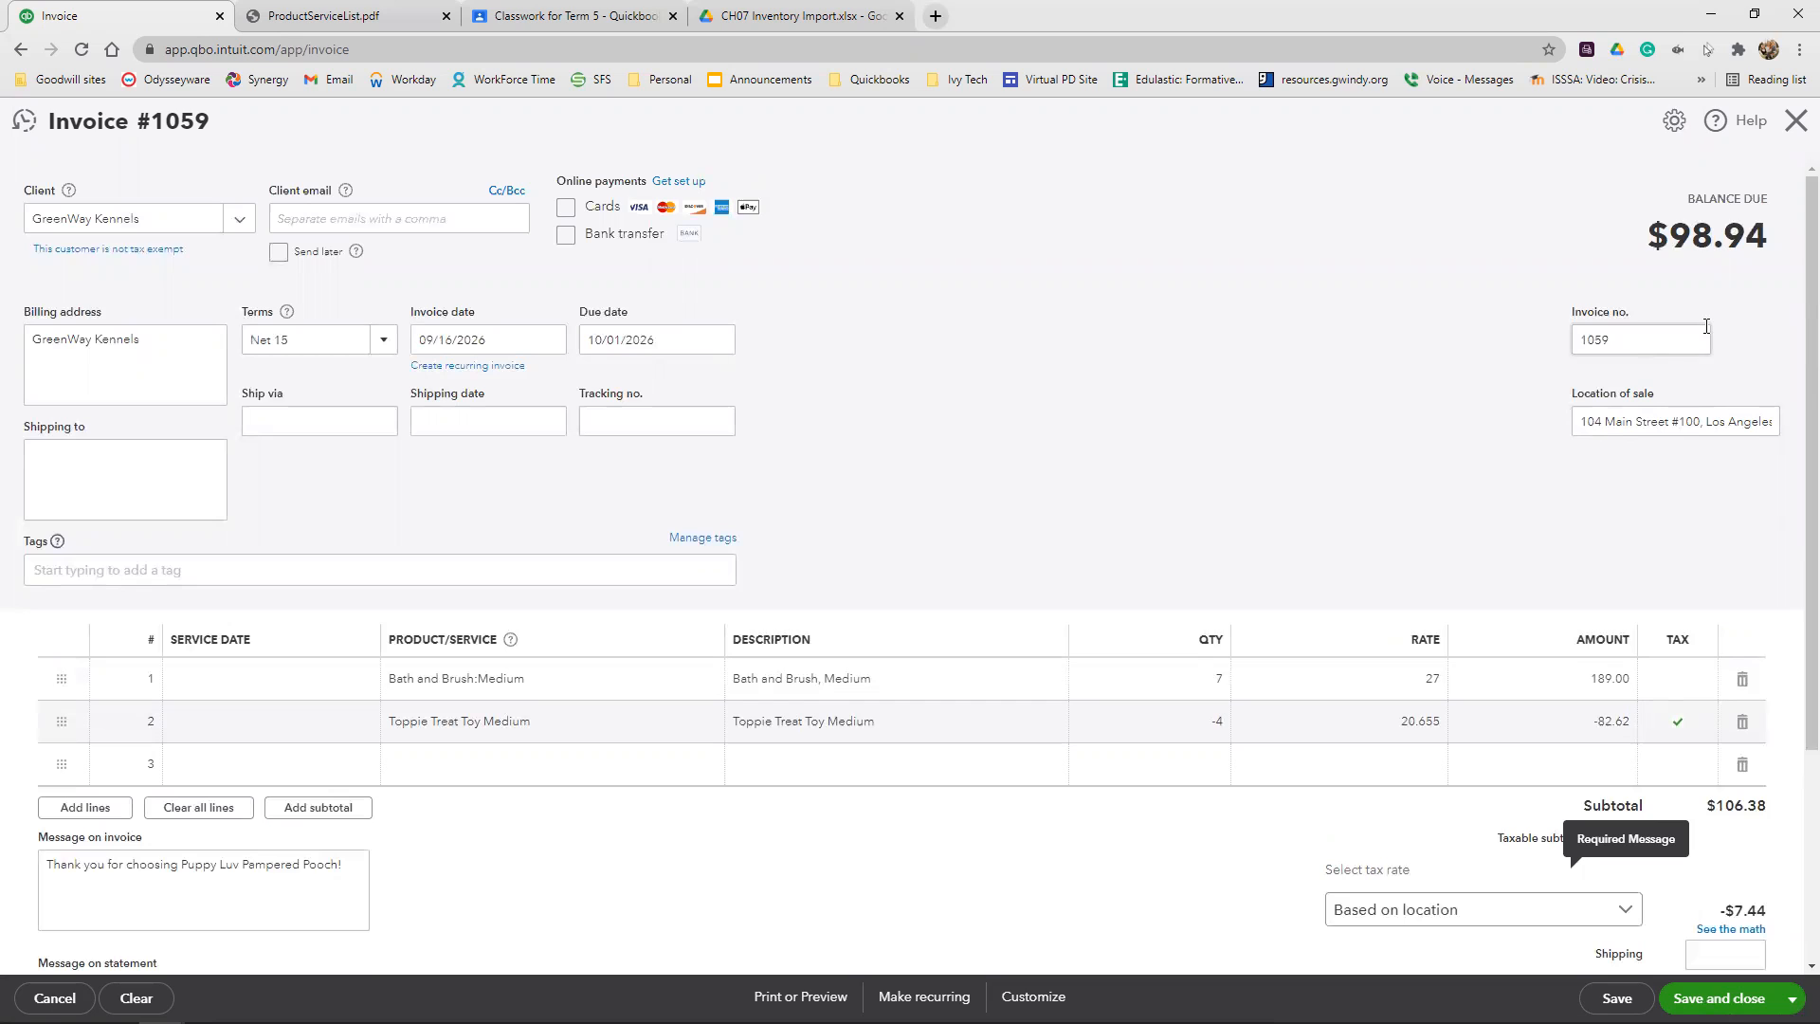
pyautogui.click(1791, 999)
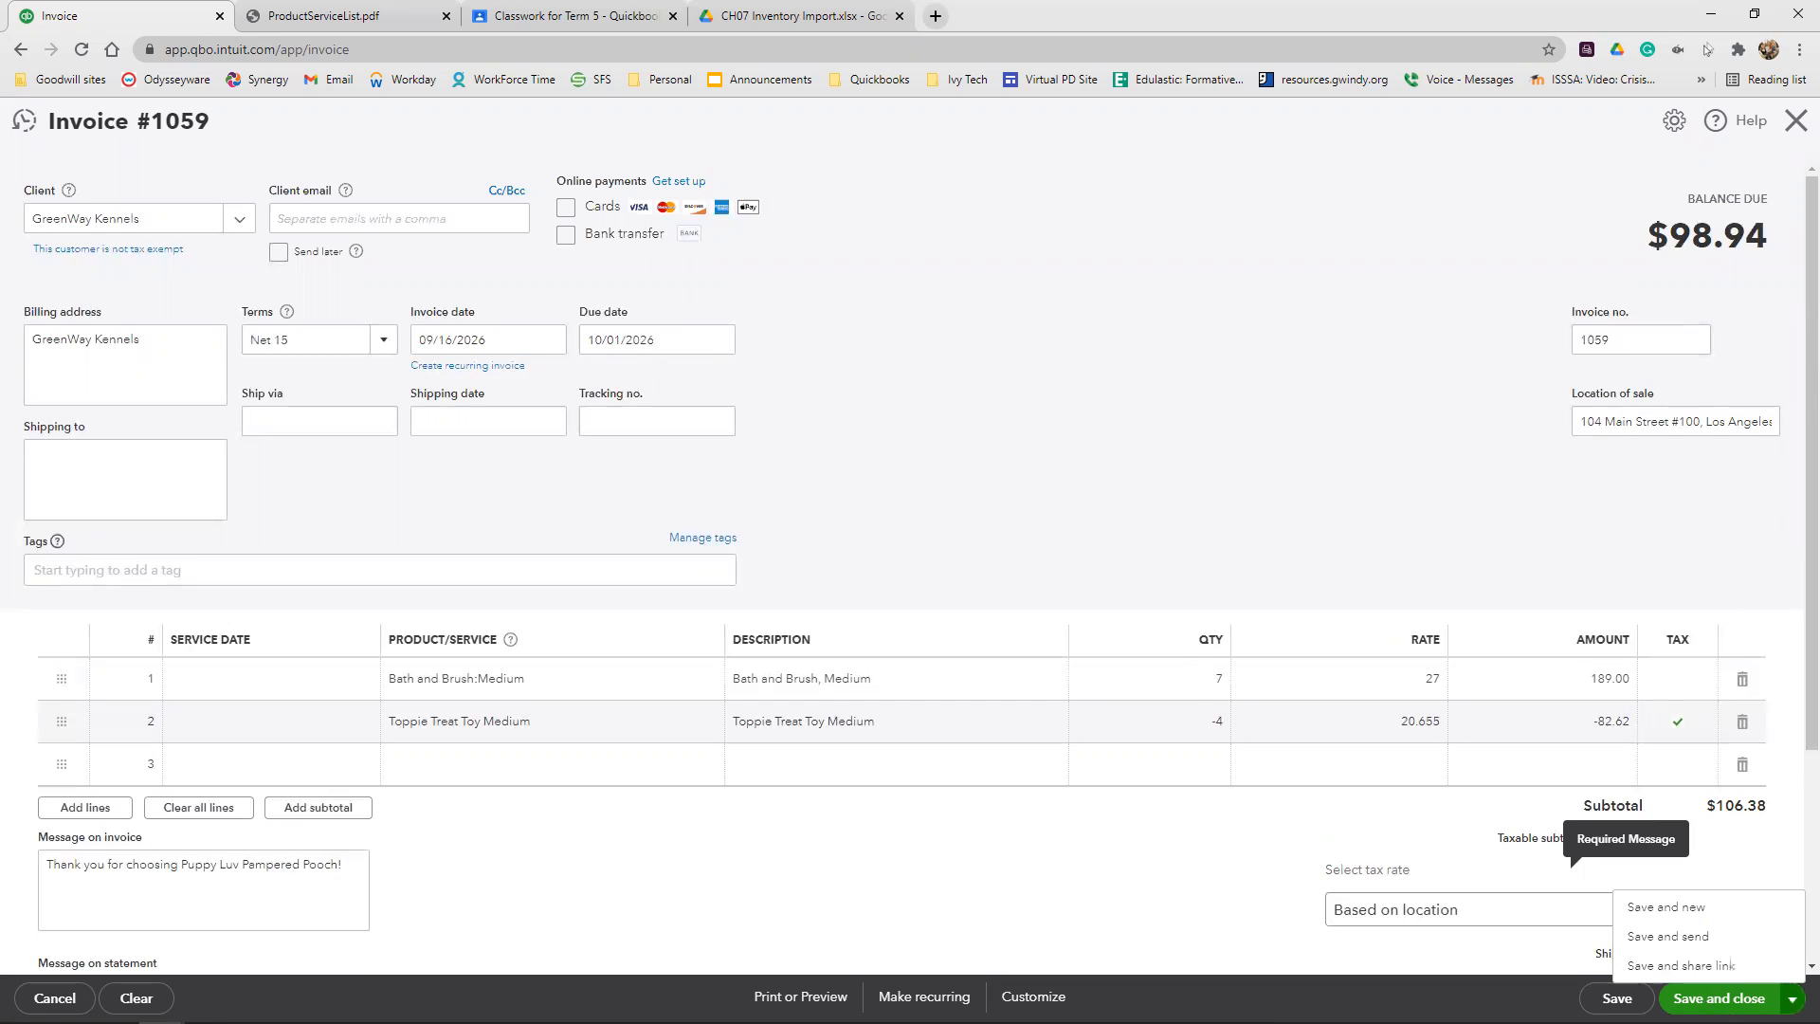
pyautogui.click(1725, 912)
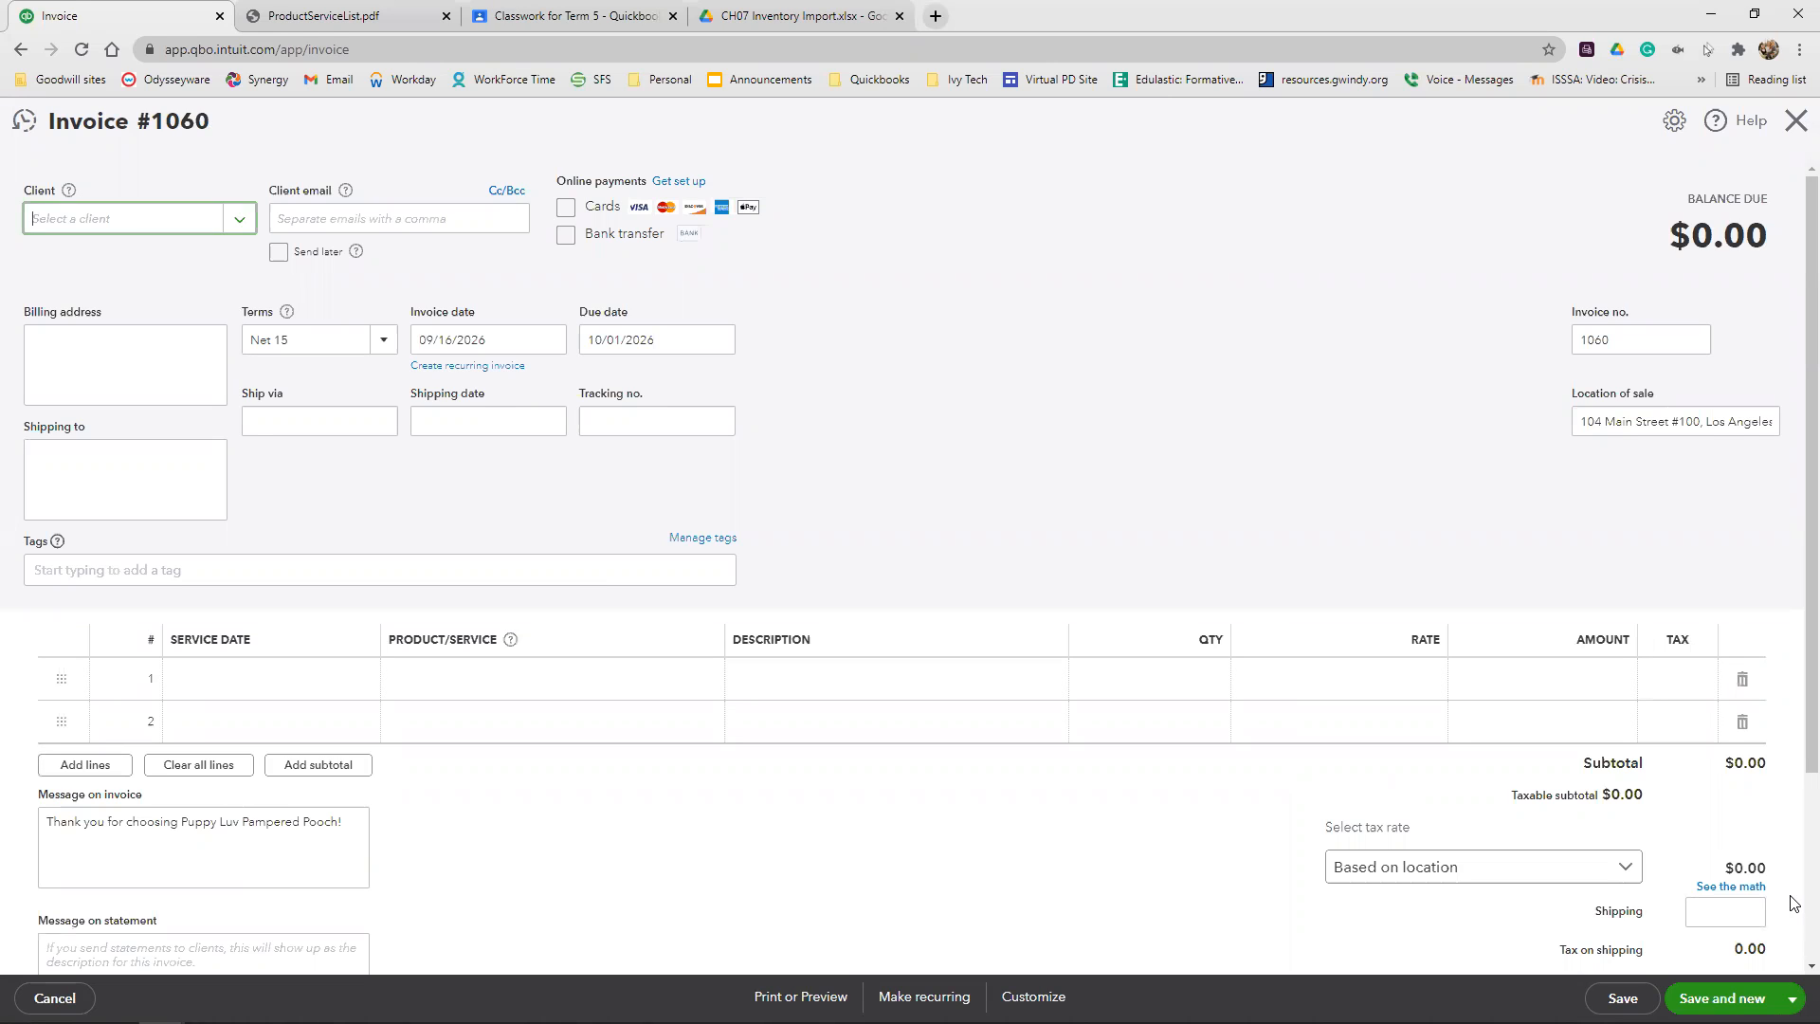
pyautogui.click(122, 231)
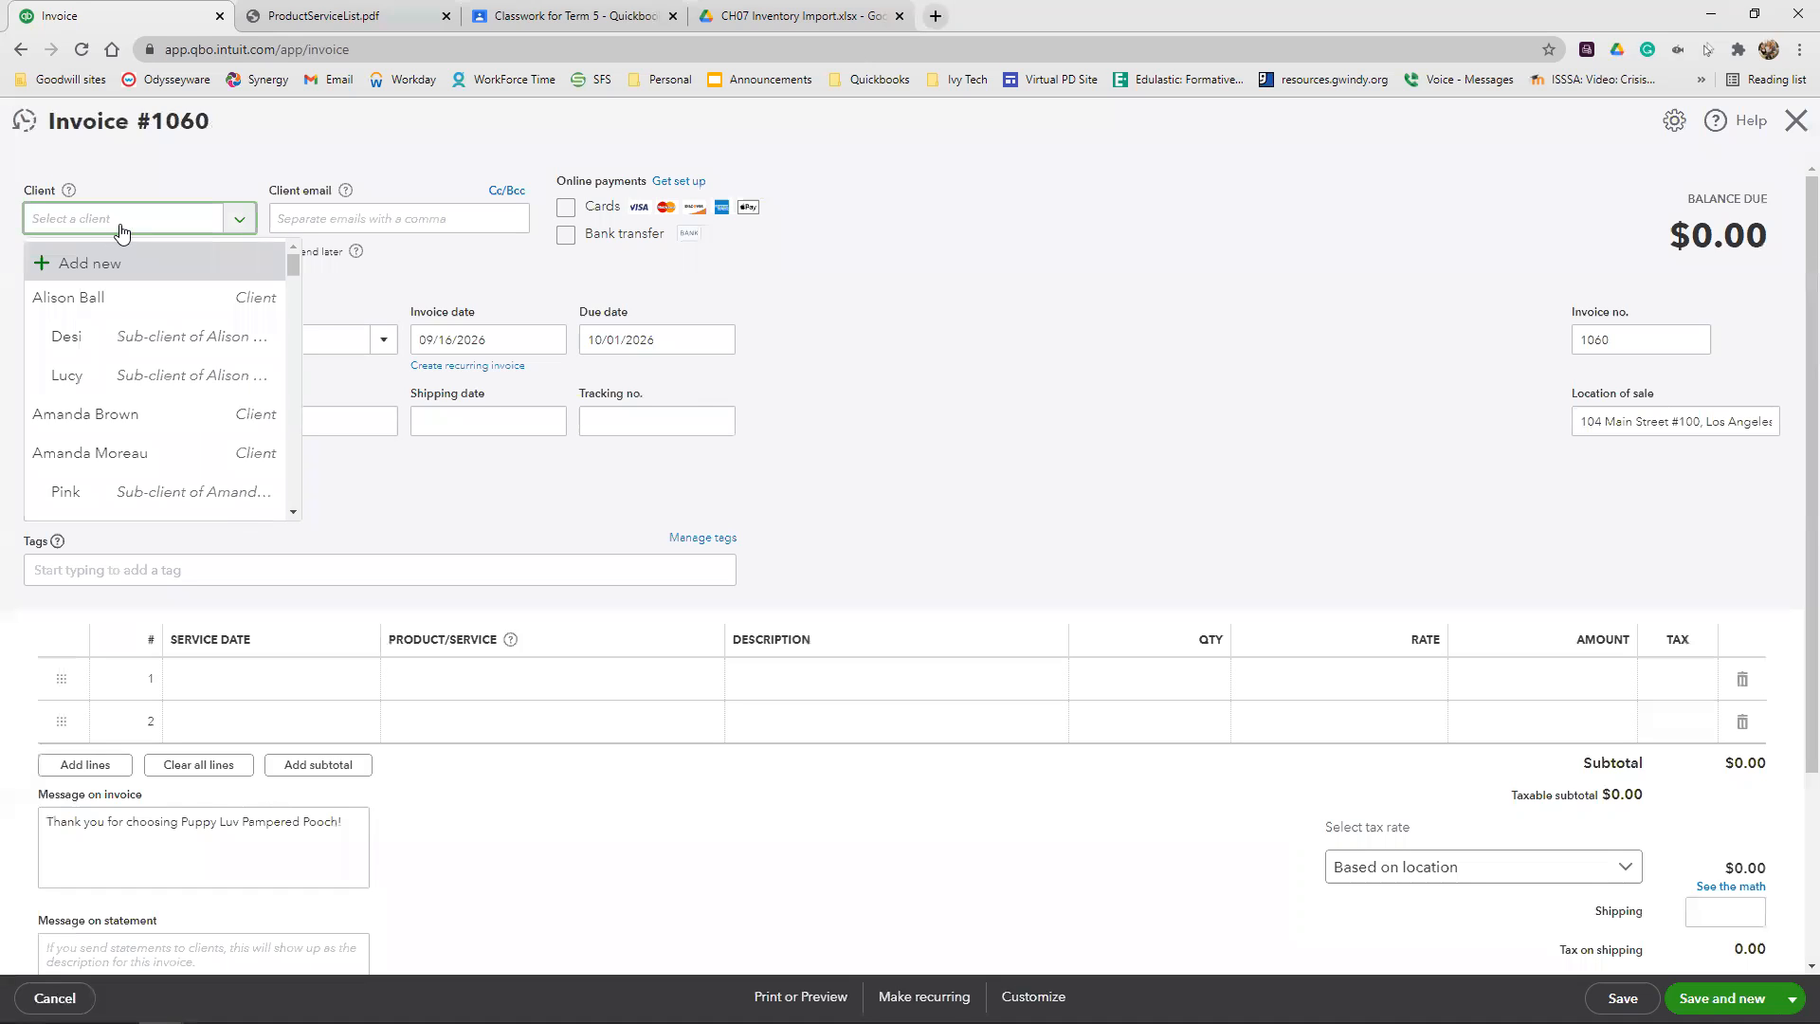
pyautogui.write('win')
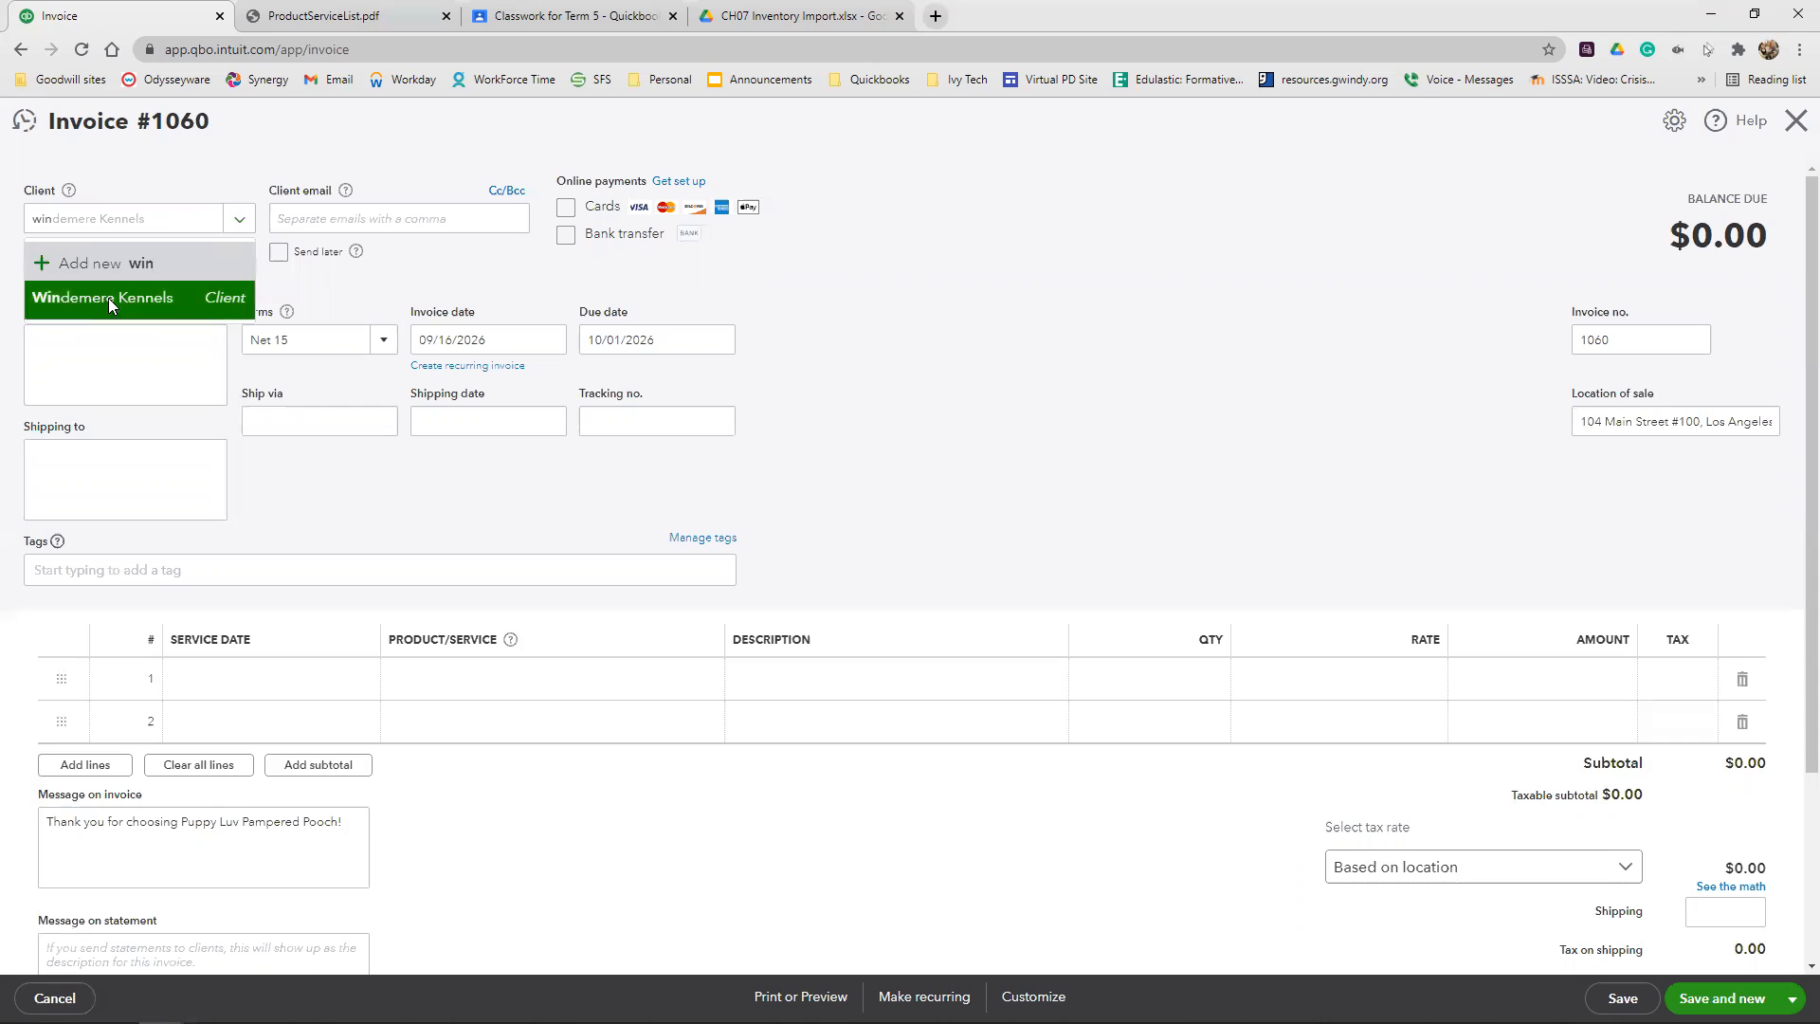
pyautogui.click(108, 298)
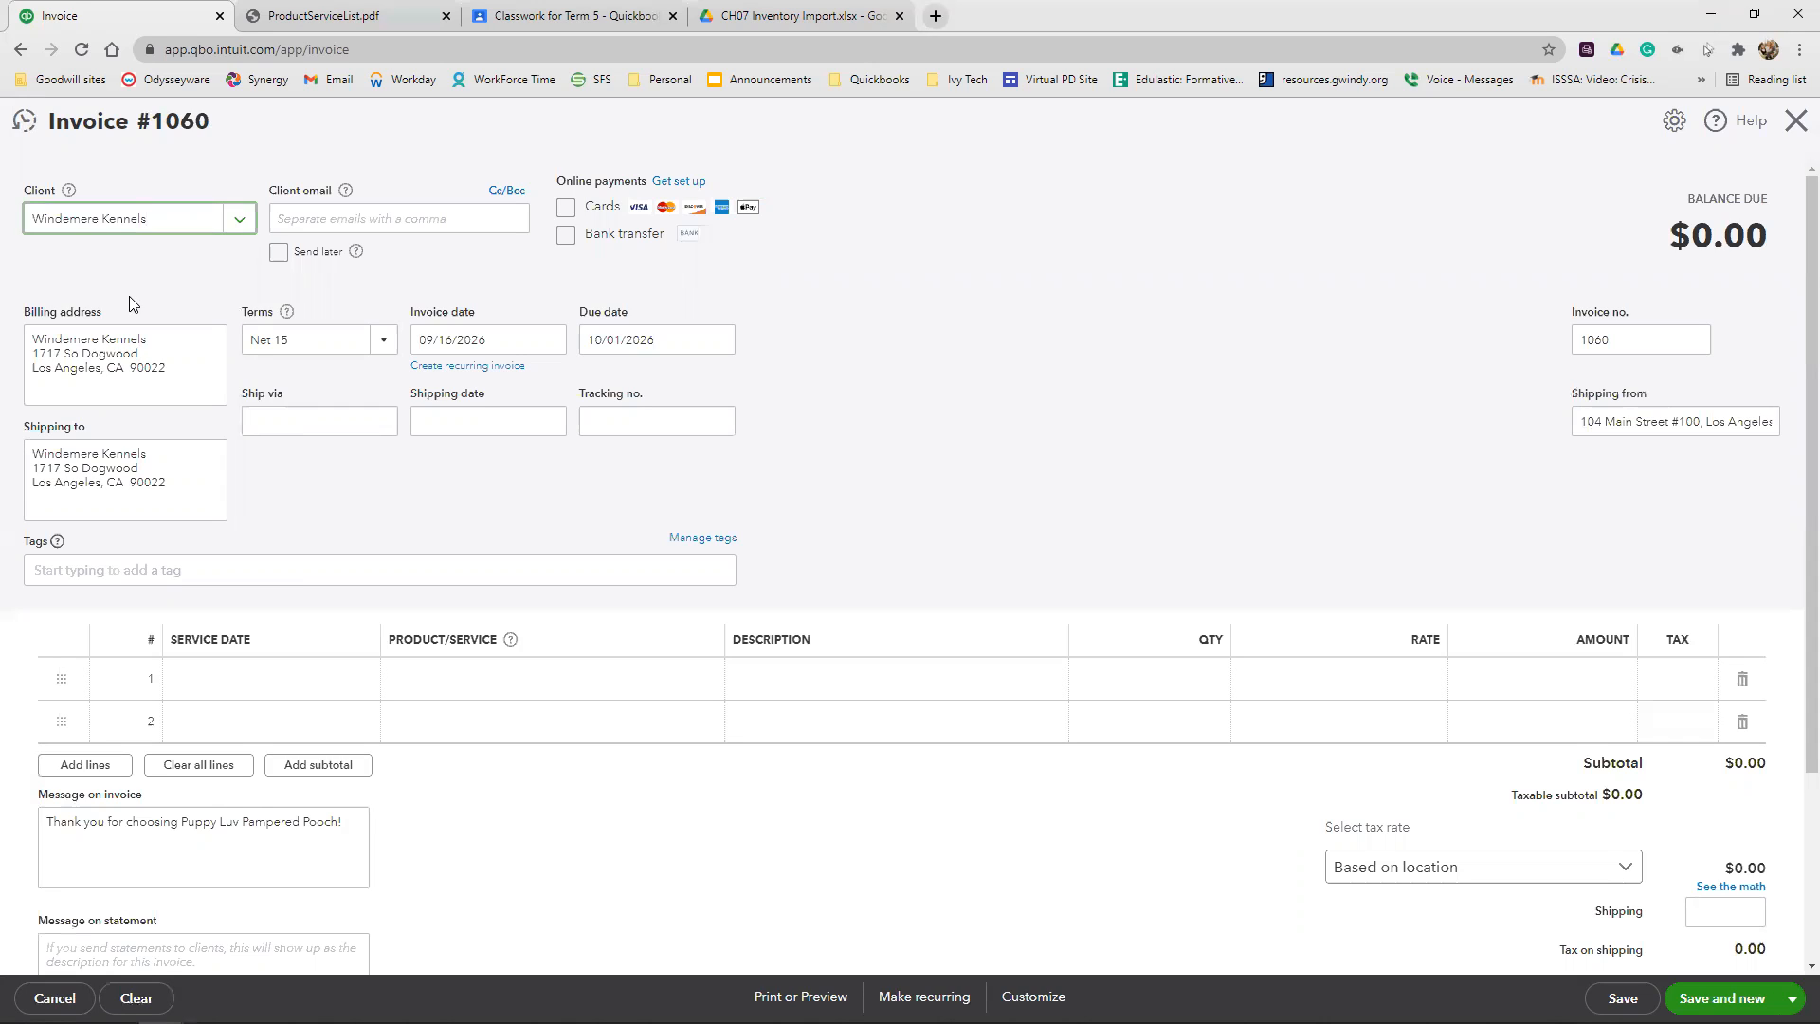
# Add Mini Pet Groom:Small as the first invoice line with a quantity of 5, and check its available rates
pyautogui.click(459, 676)
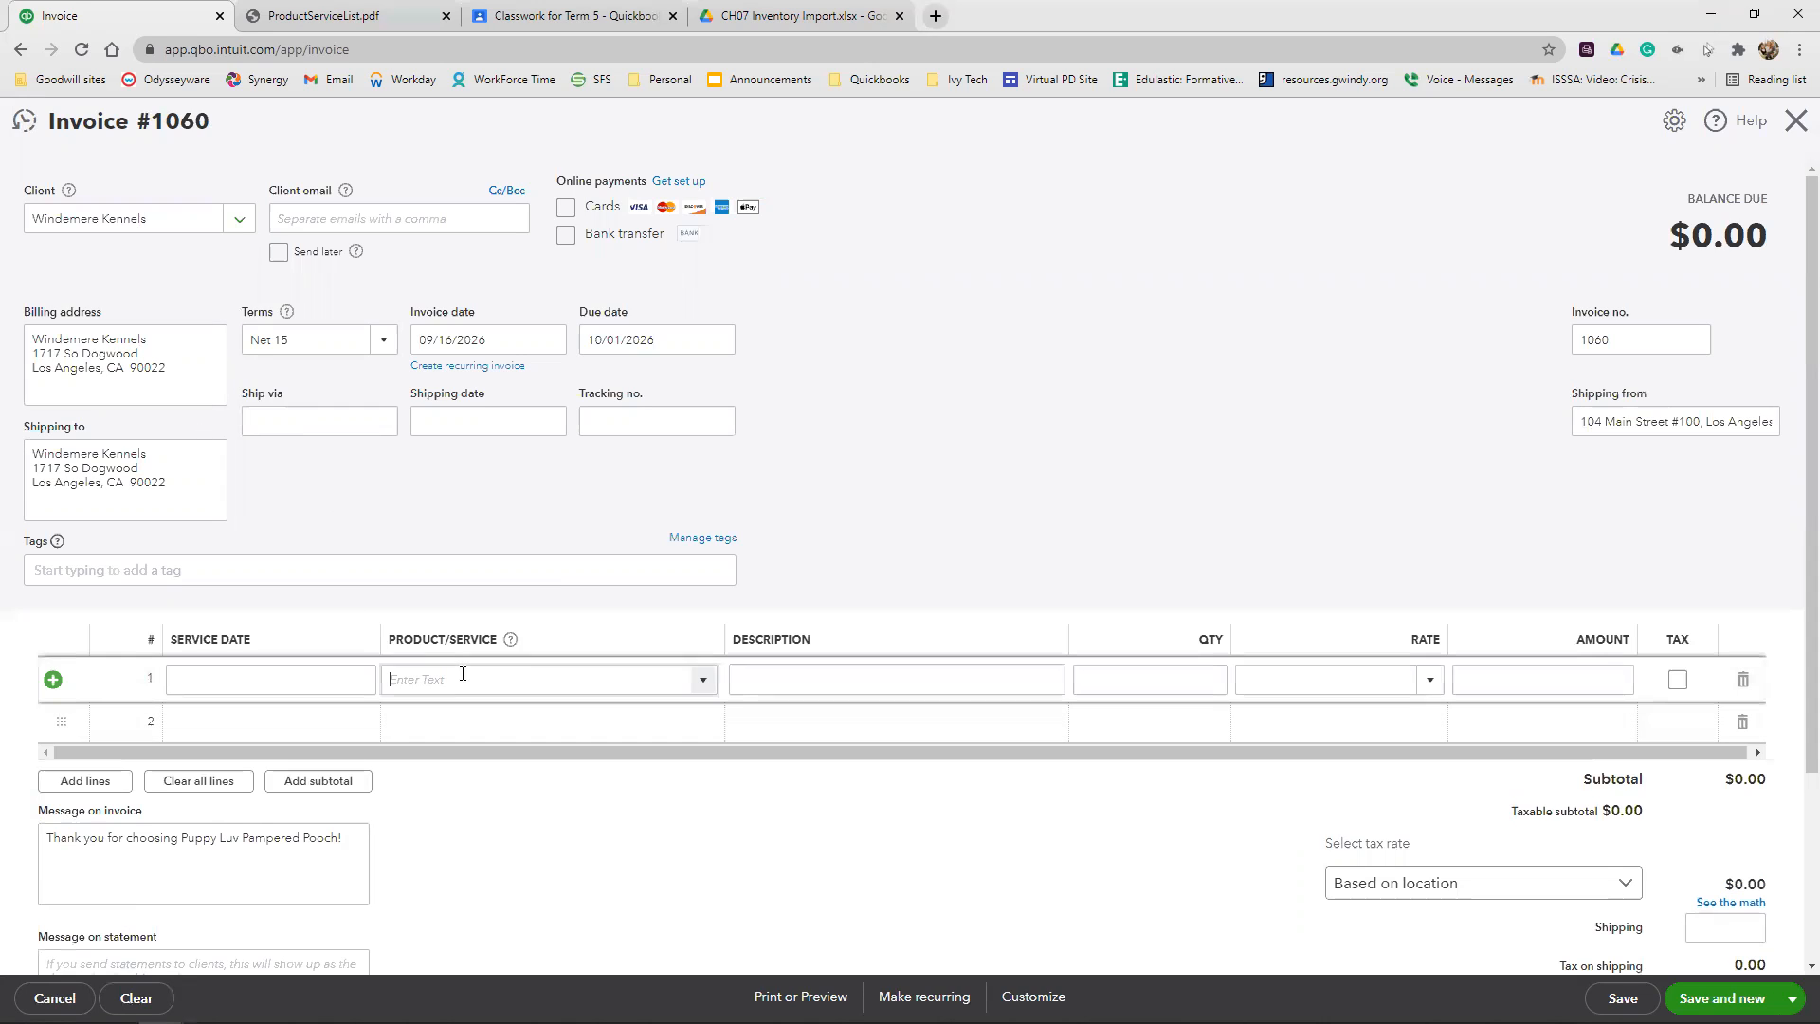
pyautogui.write('Mini')
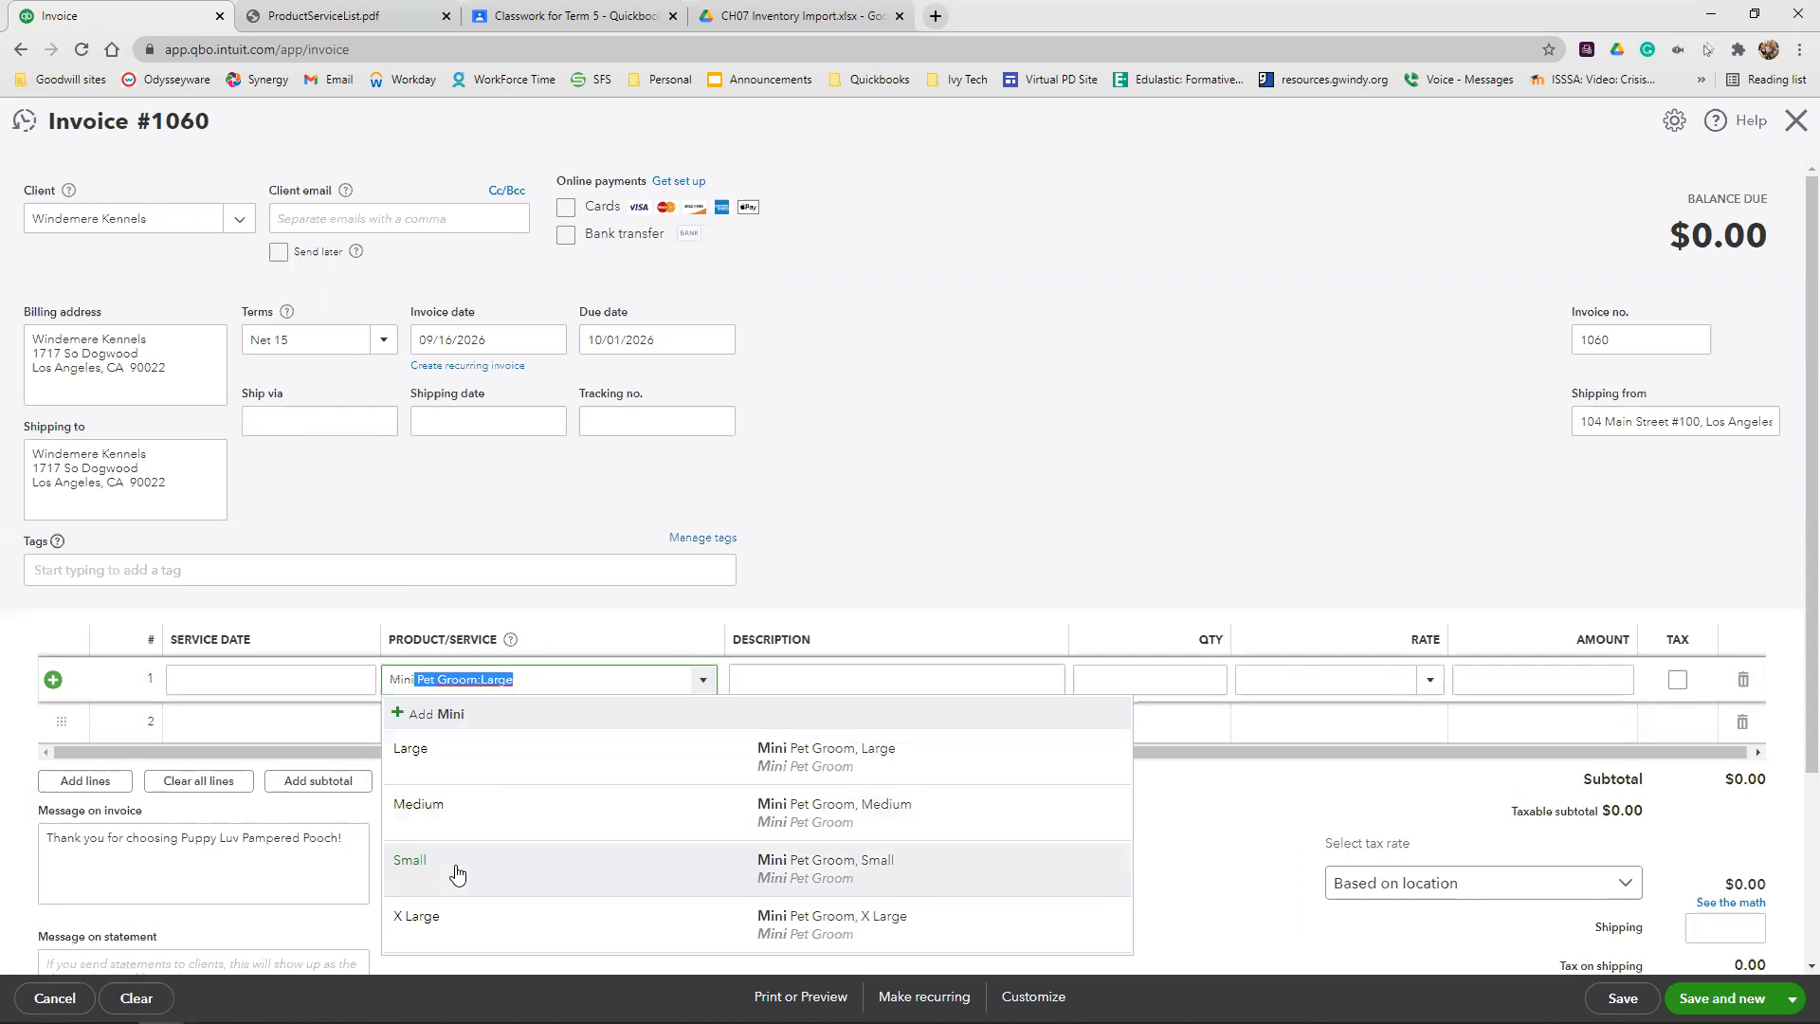
pyautogui.click(461, 862)
pyautogui.click(1126, 678)
pyautogui.write('5')
pyautogui.press('BackSpace')
pyautogui.click(1168, 528)
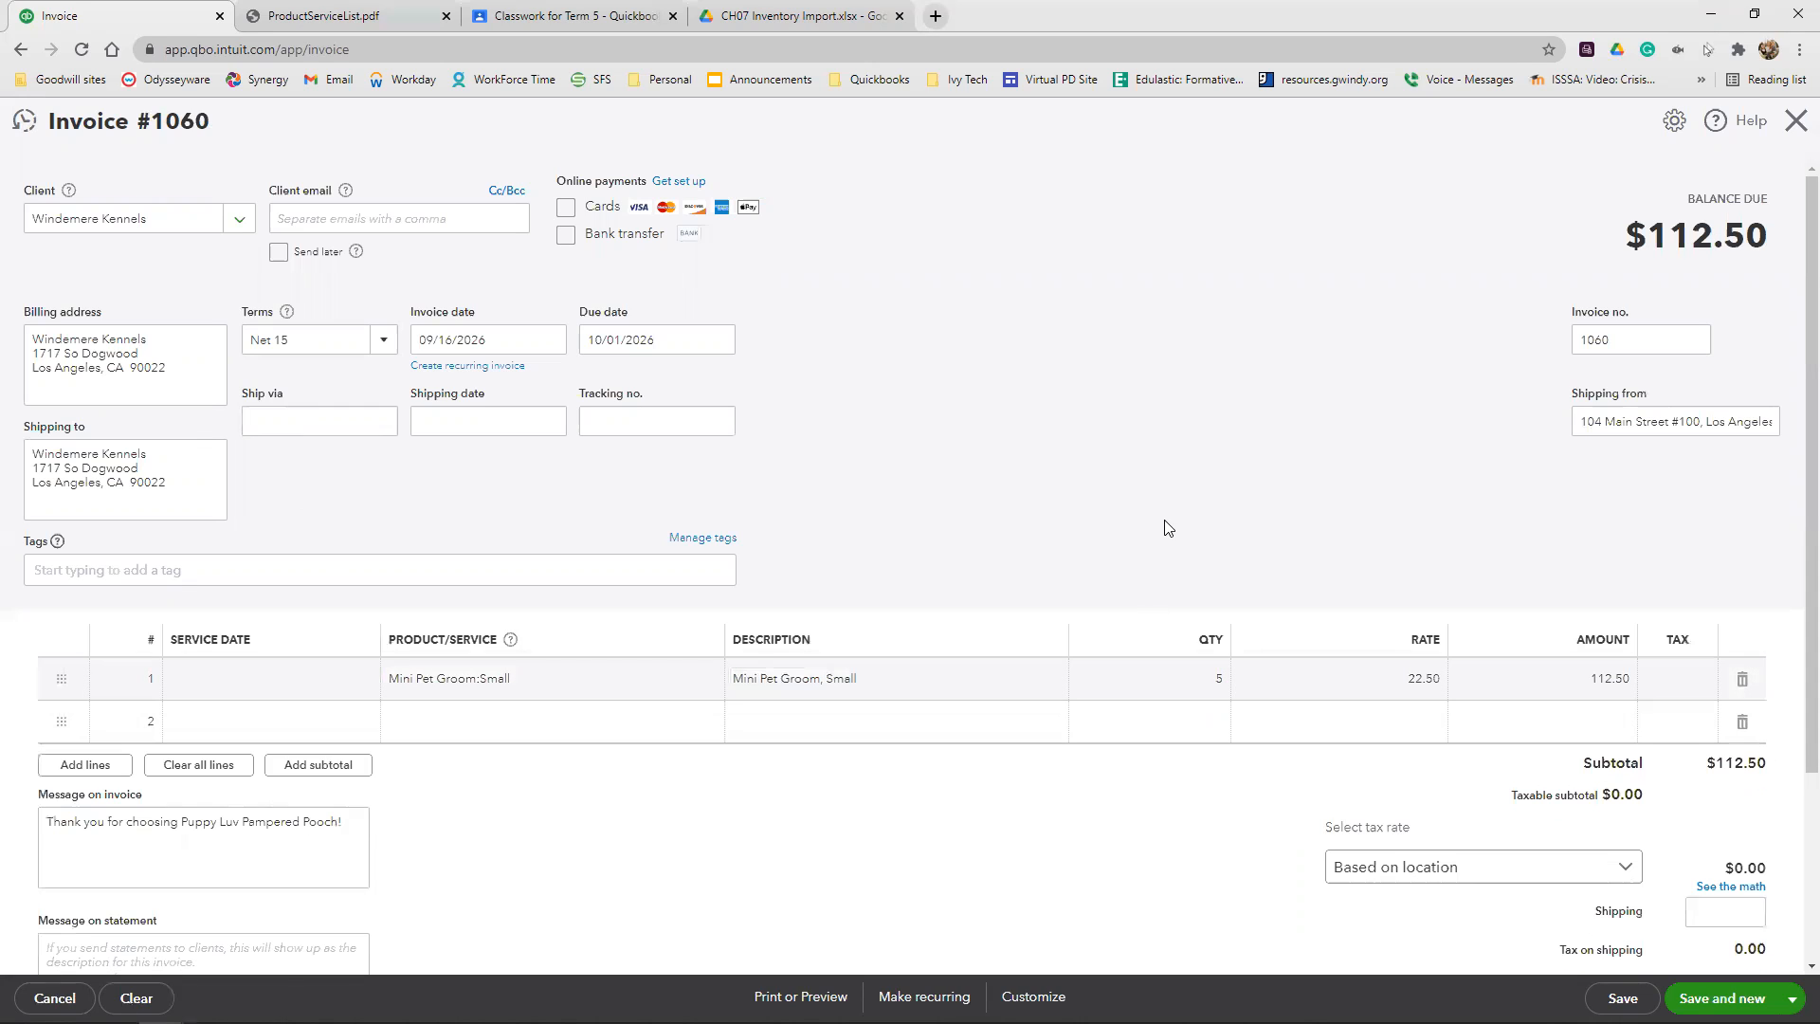
pyautogui.click(1394, 680)
pyautogui.click(1429, 680)
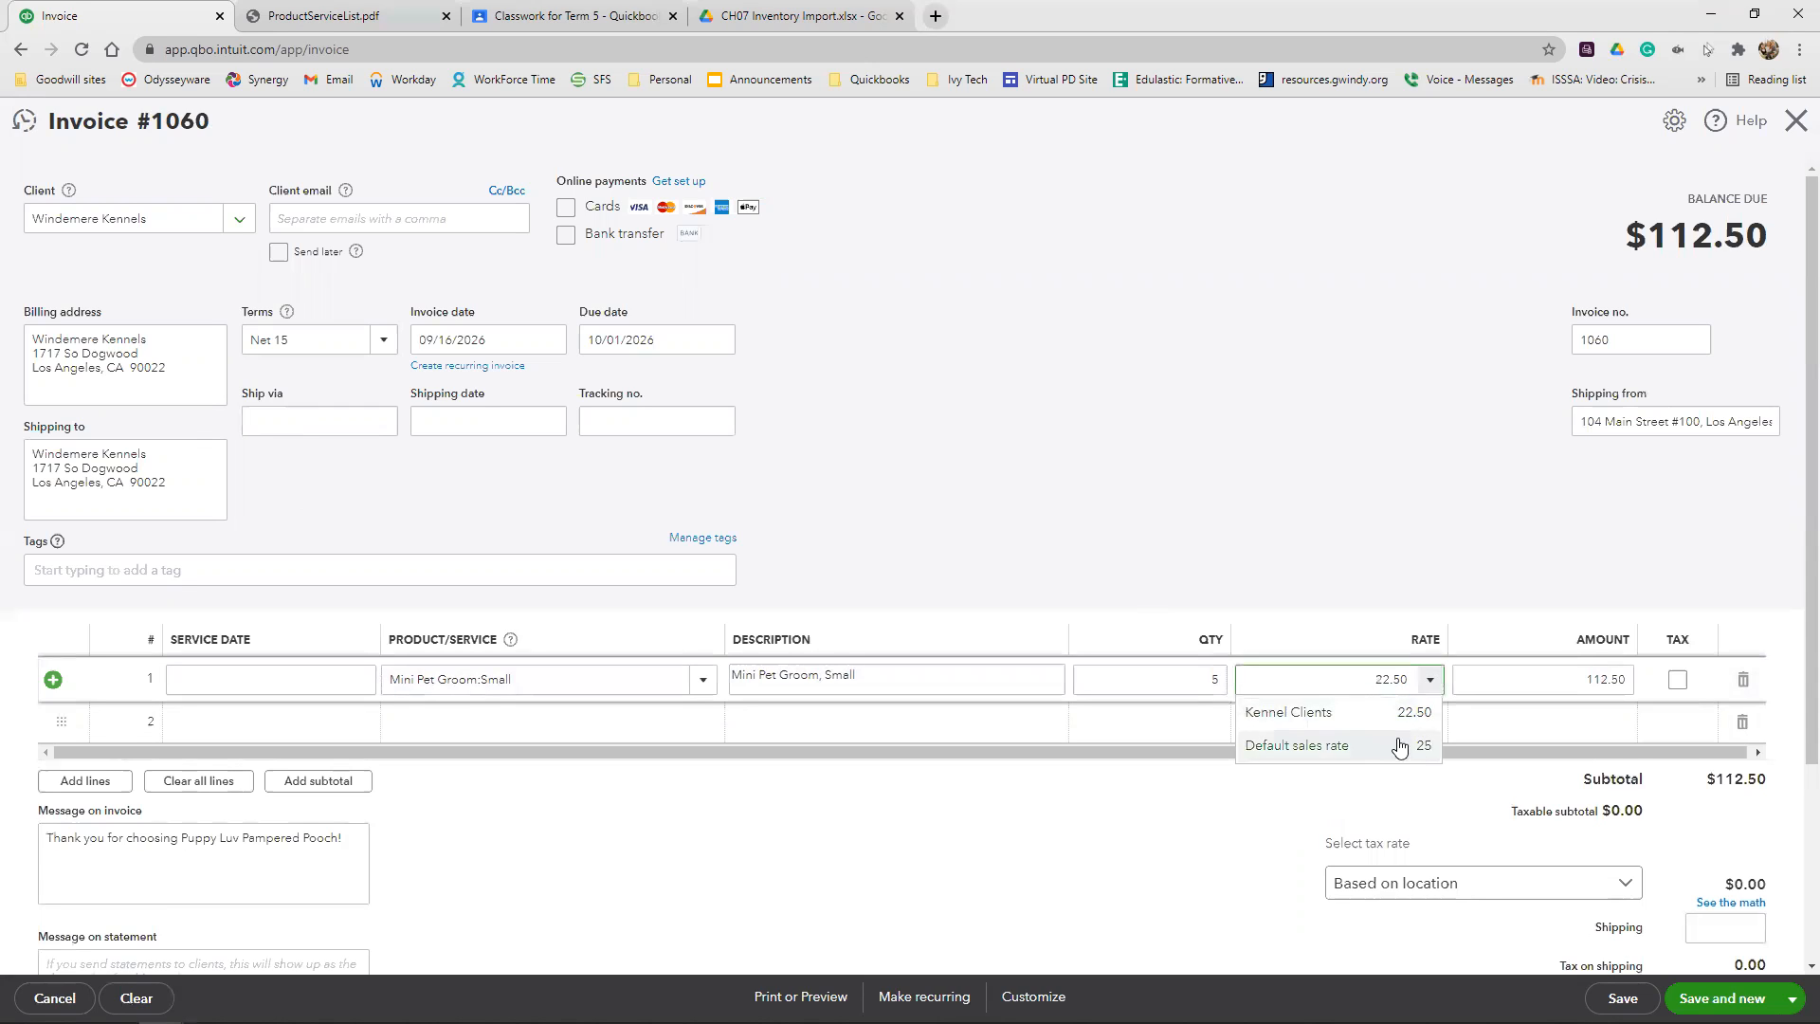
pyautogui.click(1380, 485)
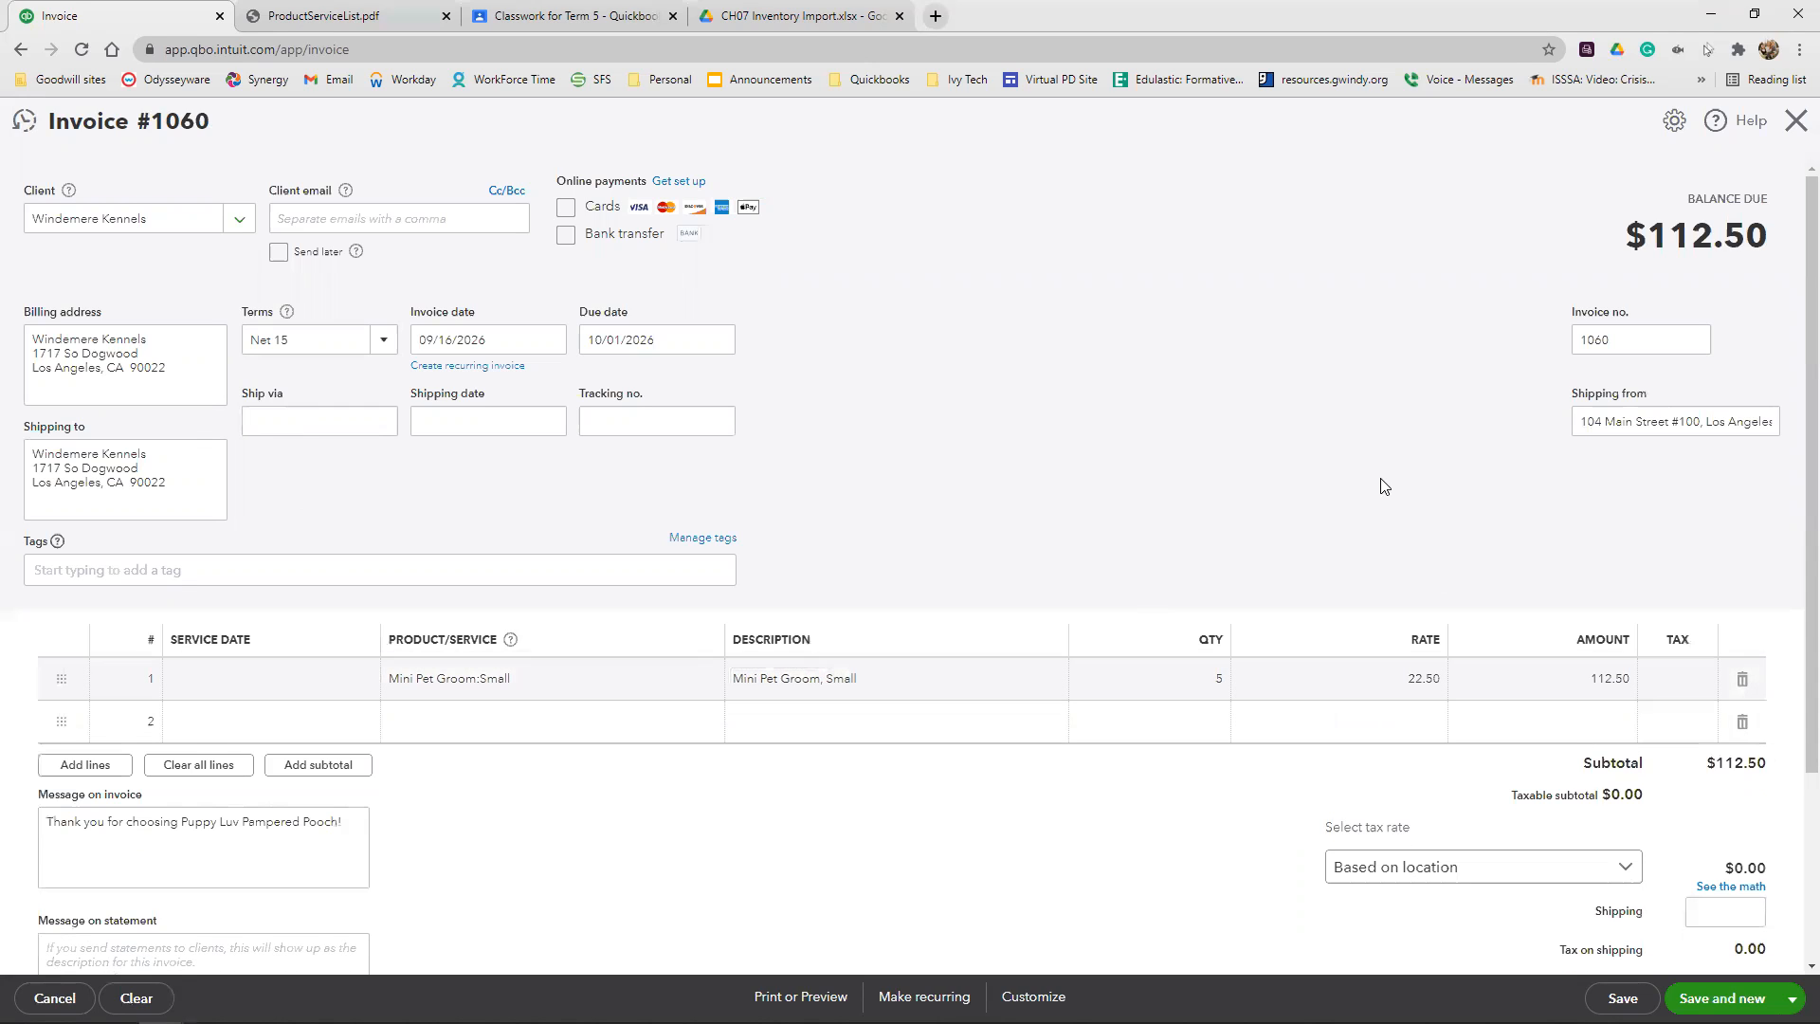
# Add Uber-Jive Ball as the second invoice line with a quantity of 5
pyautogui.click(492, 723)
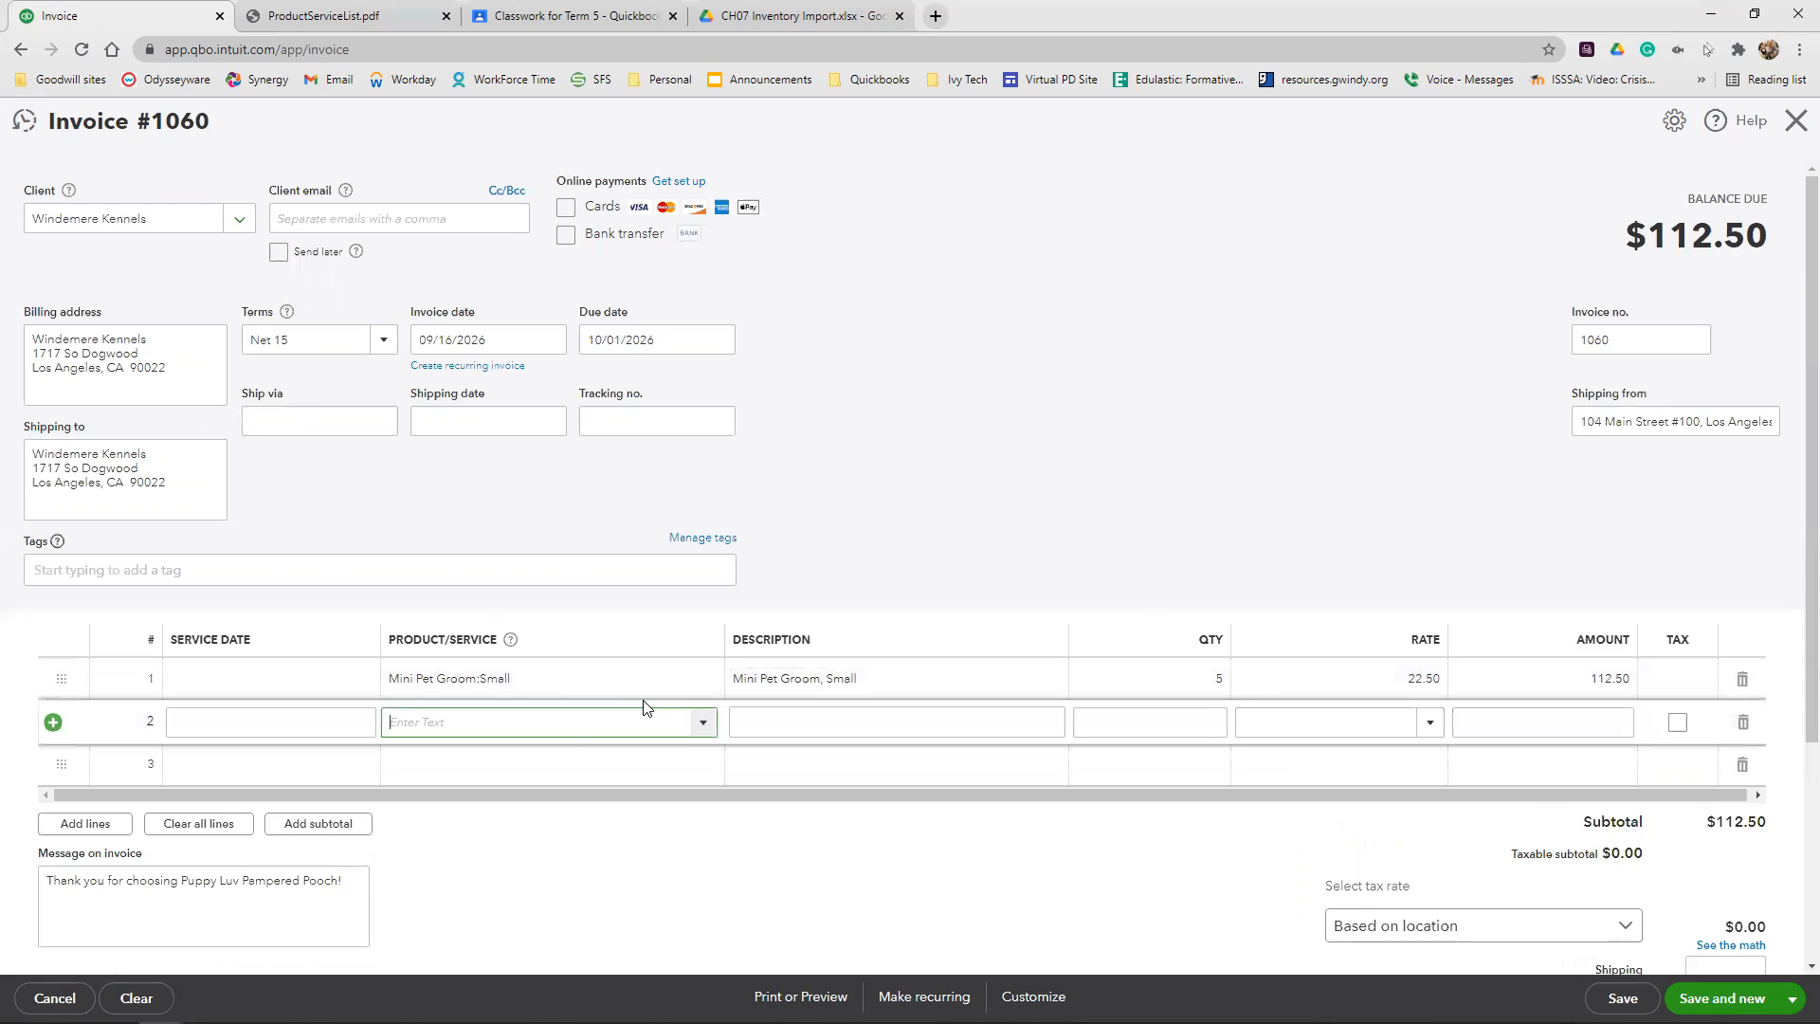
pyautogui.write('u')
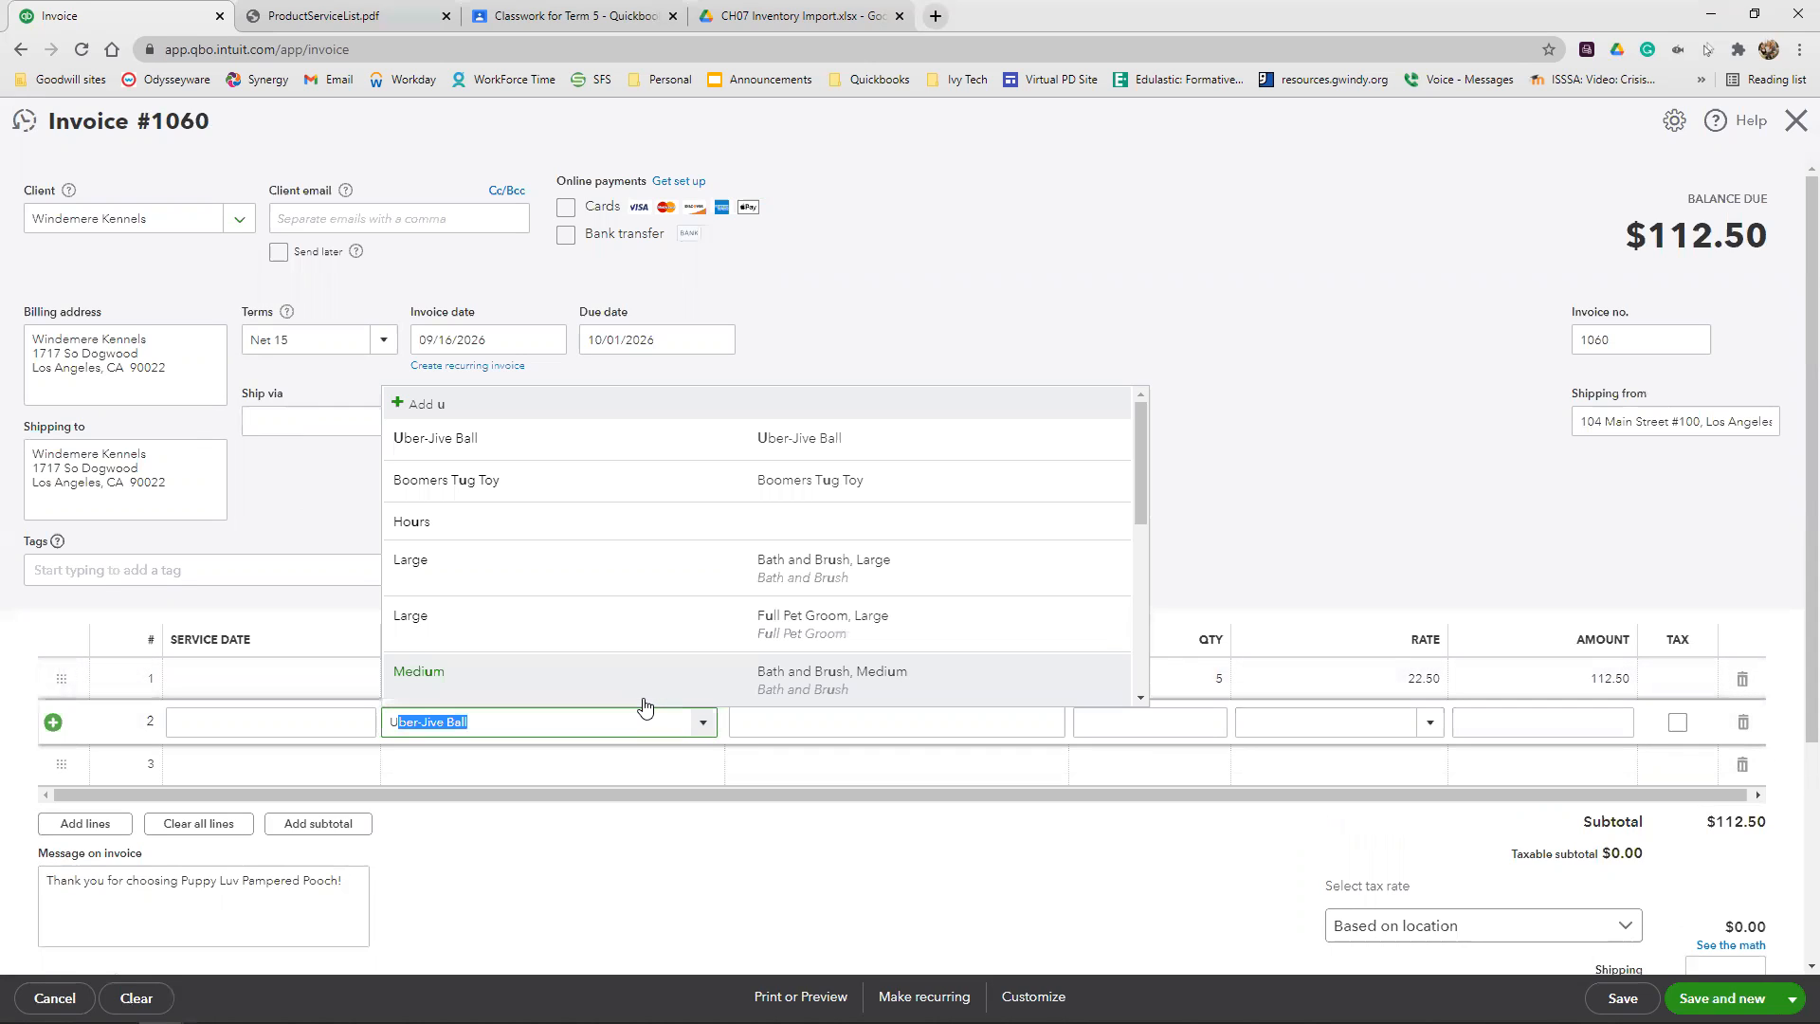
pyautogui.press('Tab')
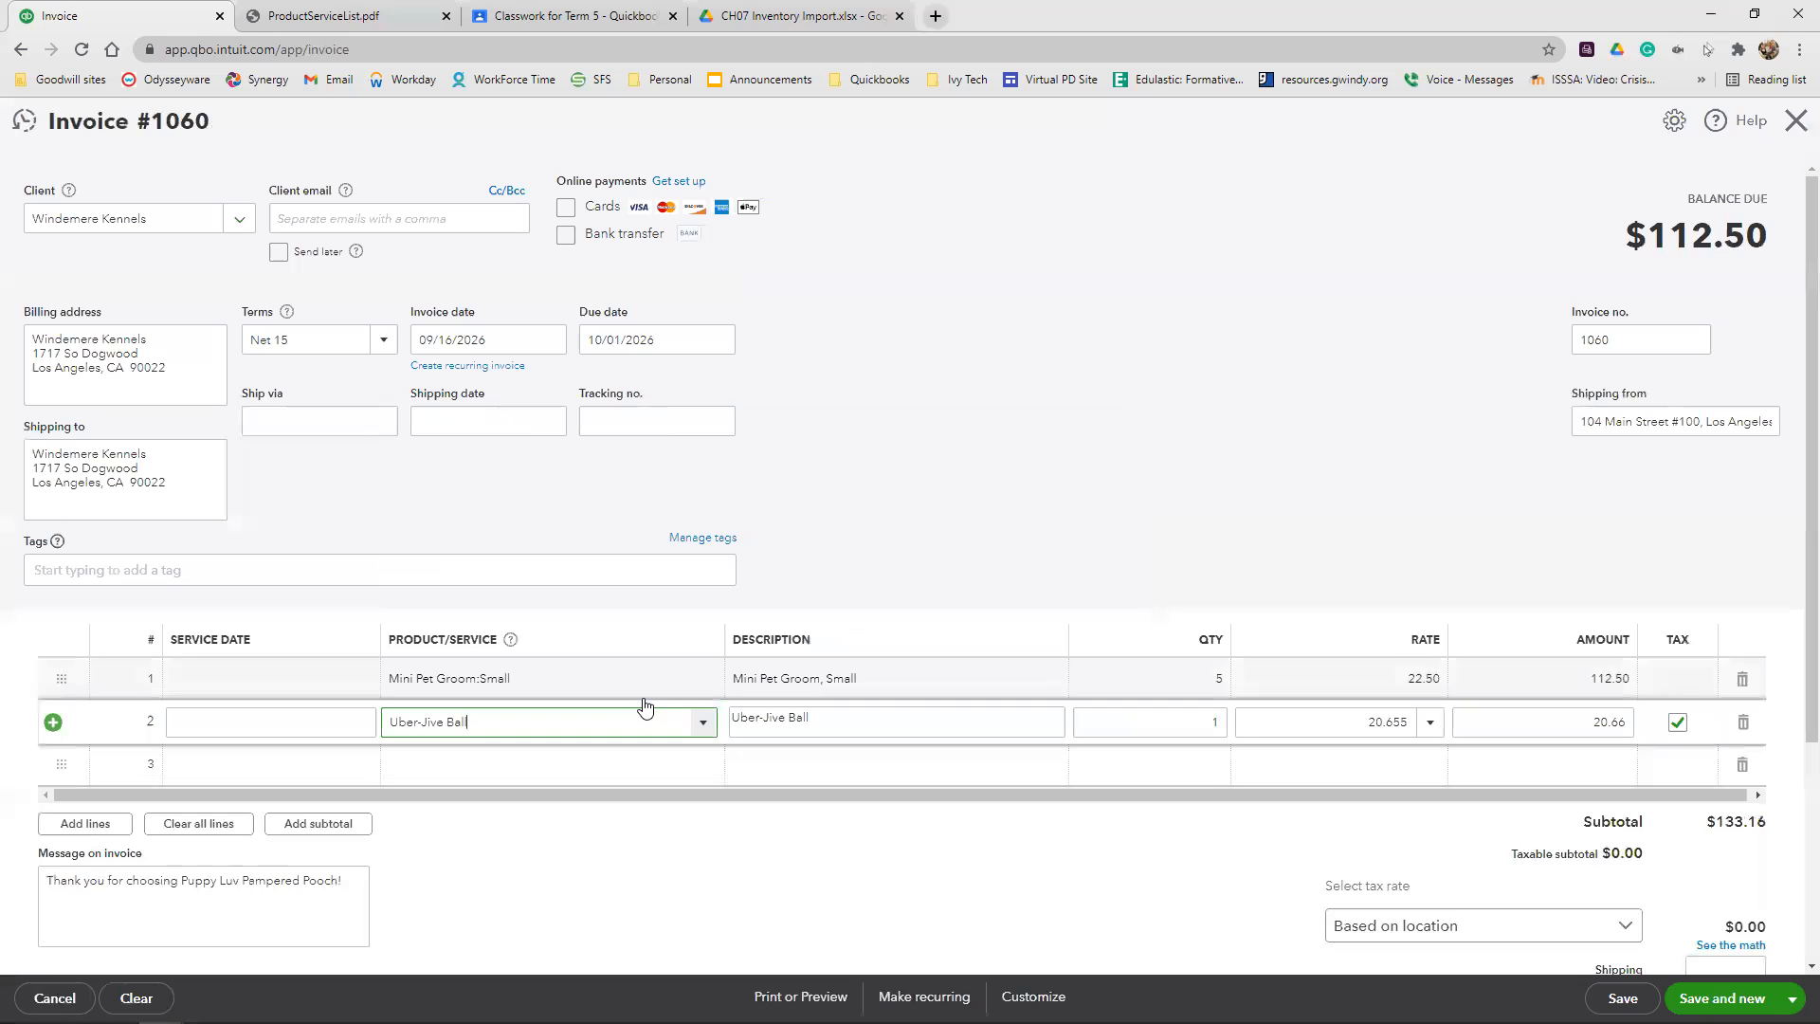
pyautogui.click(1162, 711)
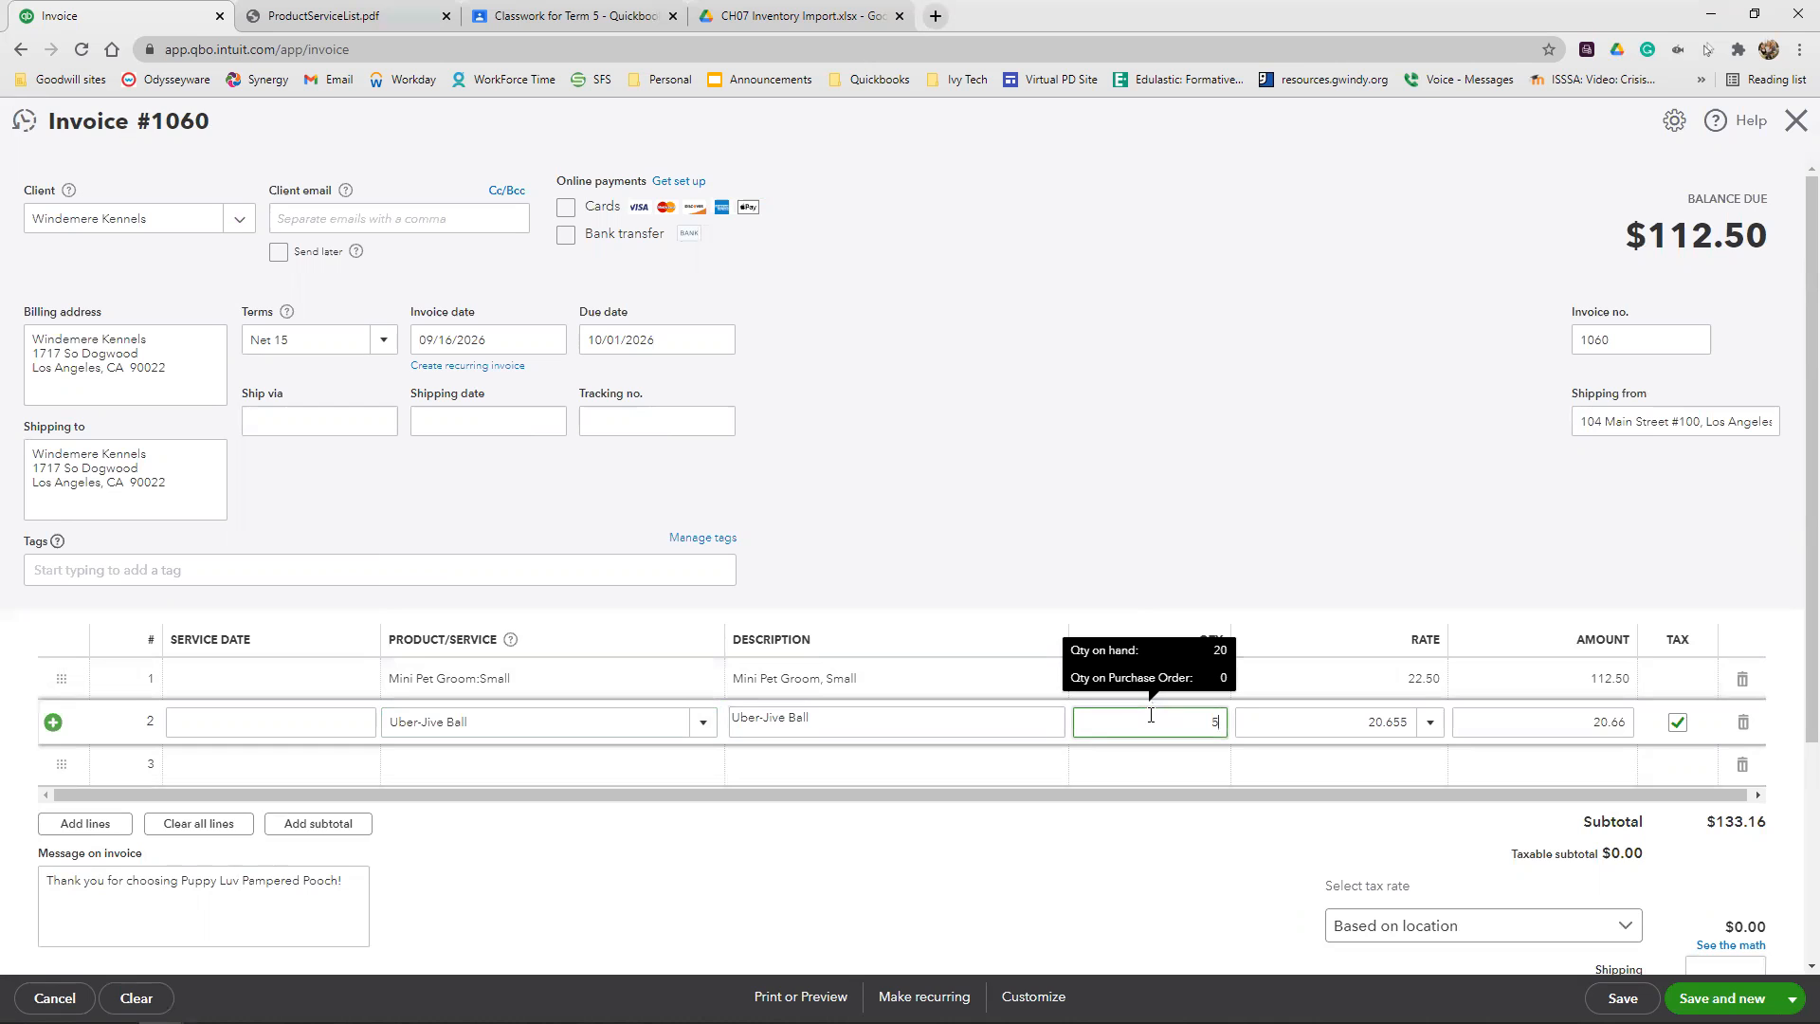
pyautogui.click(1153, 446)
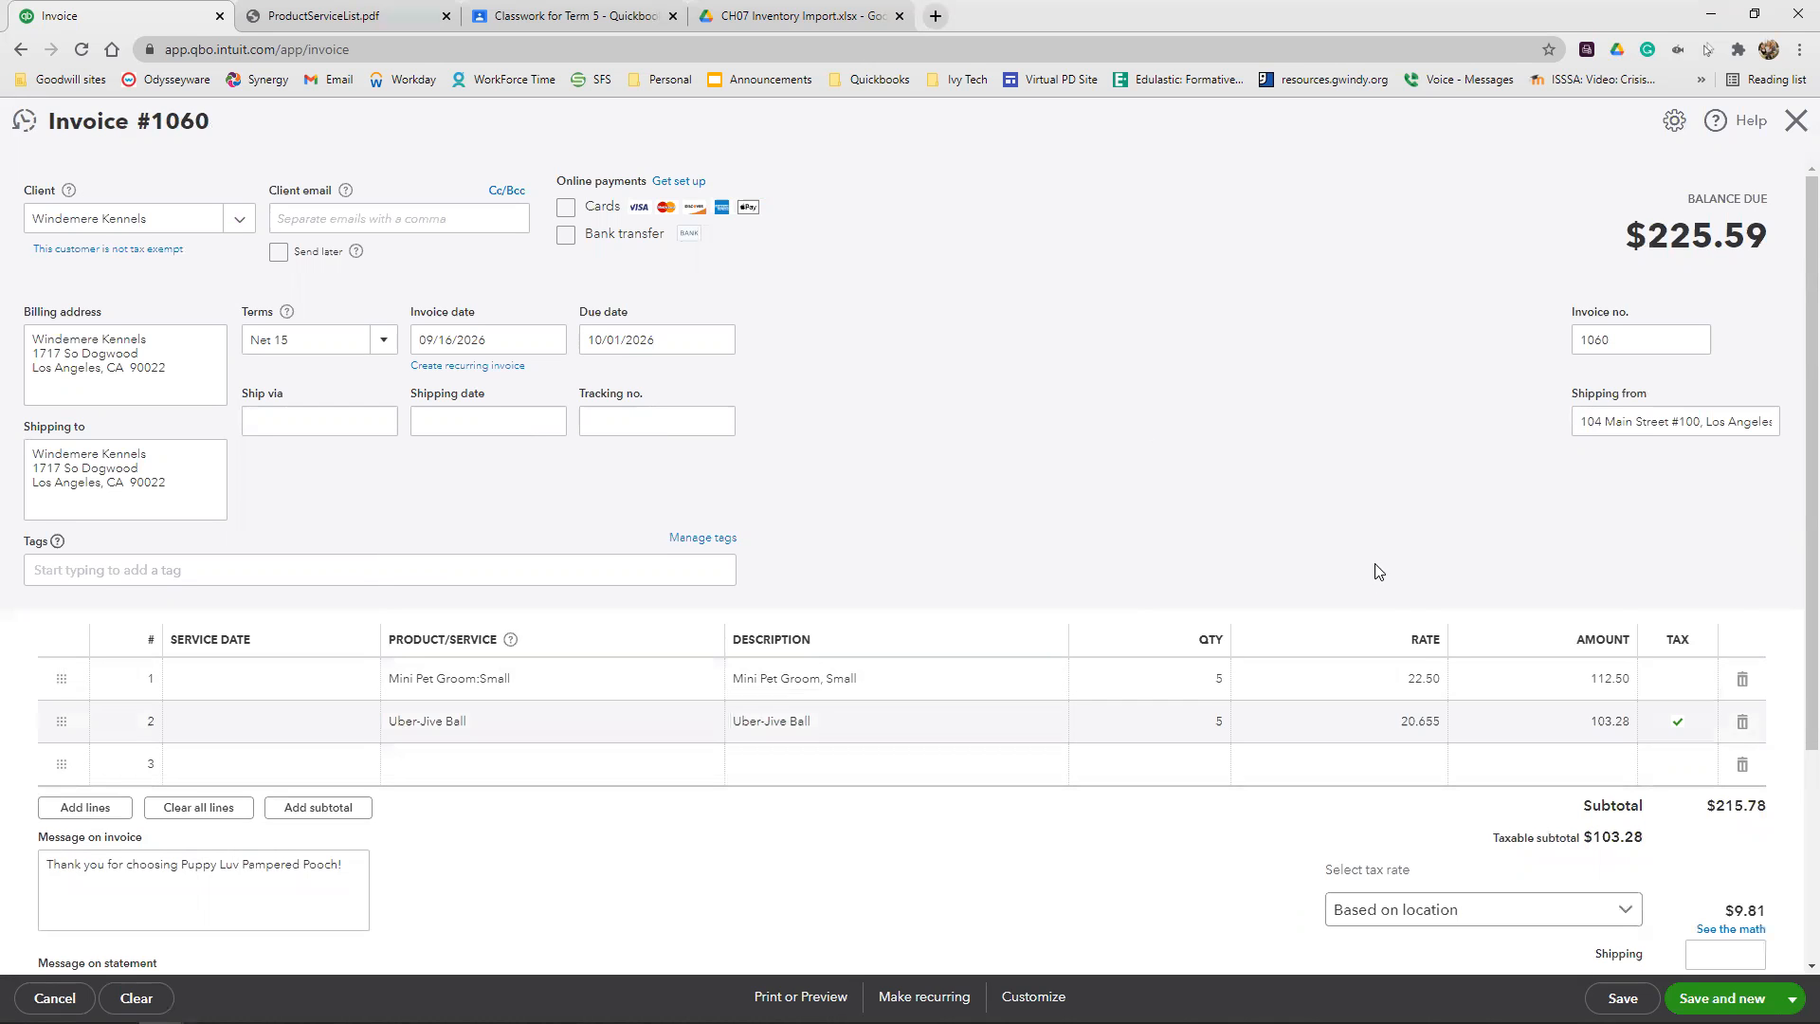
# Override the Windemere Kennels invoice's sales tax with a 9% rate, giving Other (or reason not listed) as the reason, and review the invoice
pyautogui.scroll(-2, 1417, 607)
pyautogui.click(1750, 740)
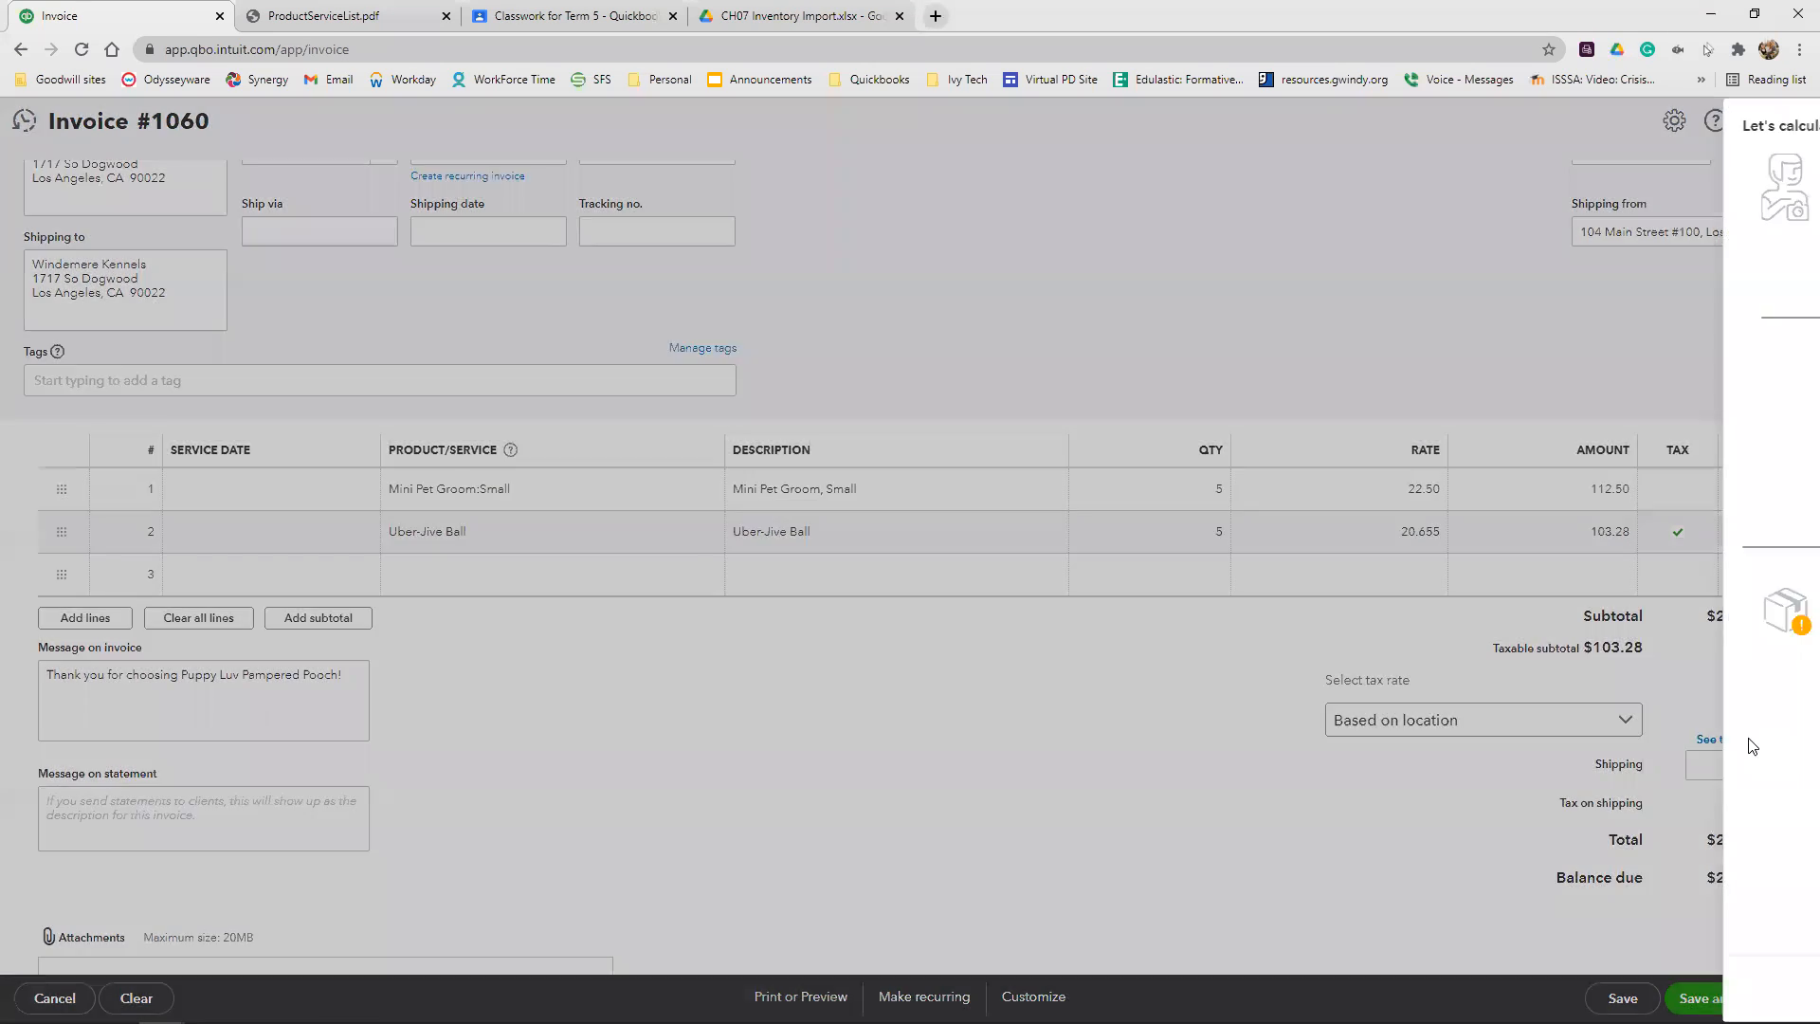
pyautogui.click(1719, 893)
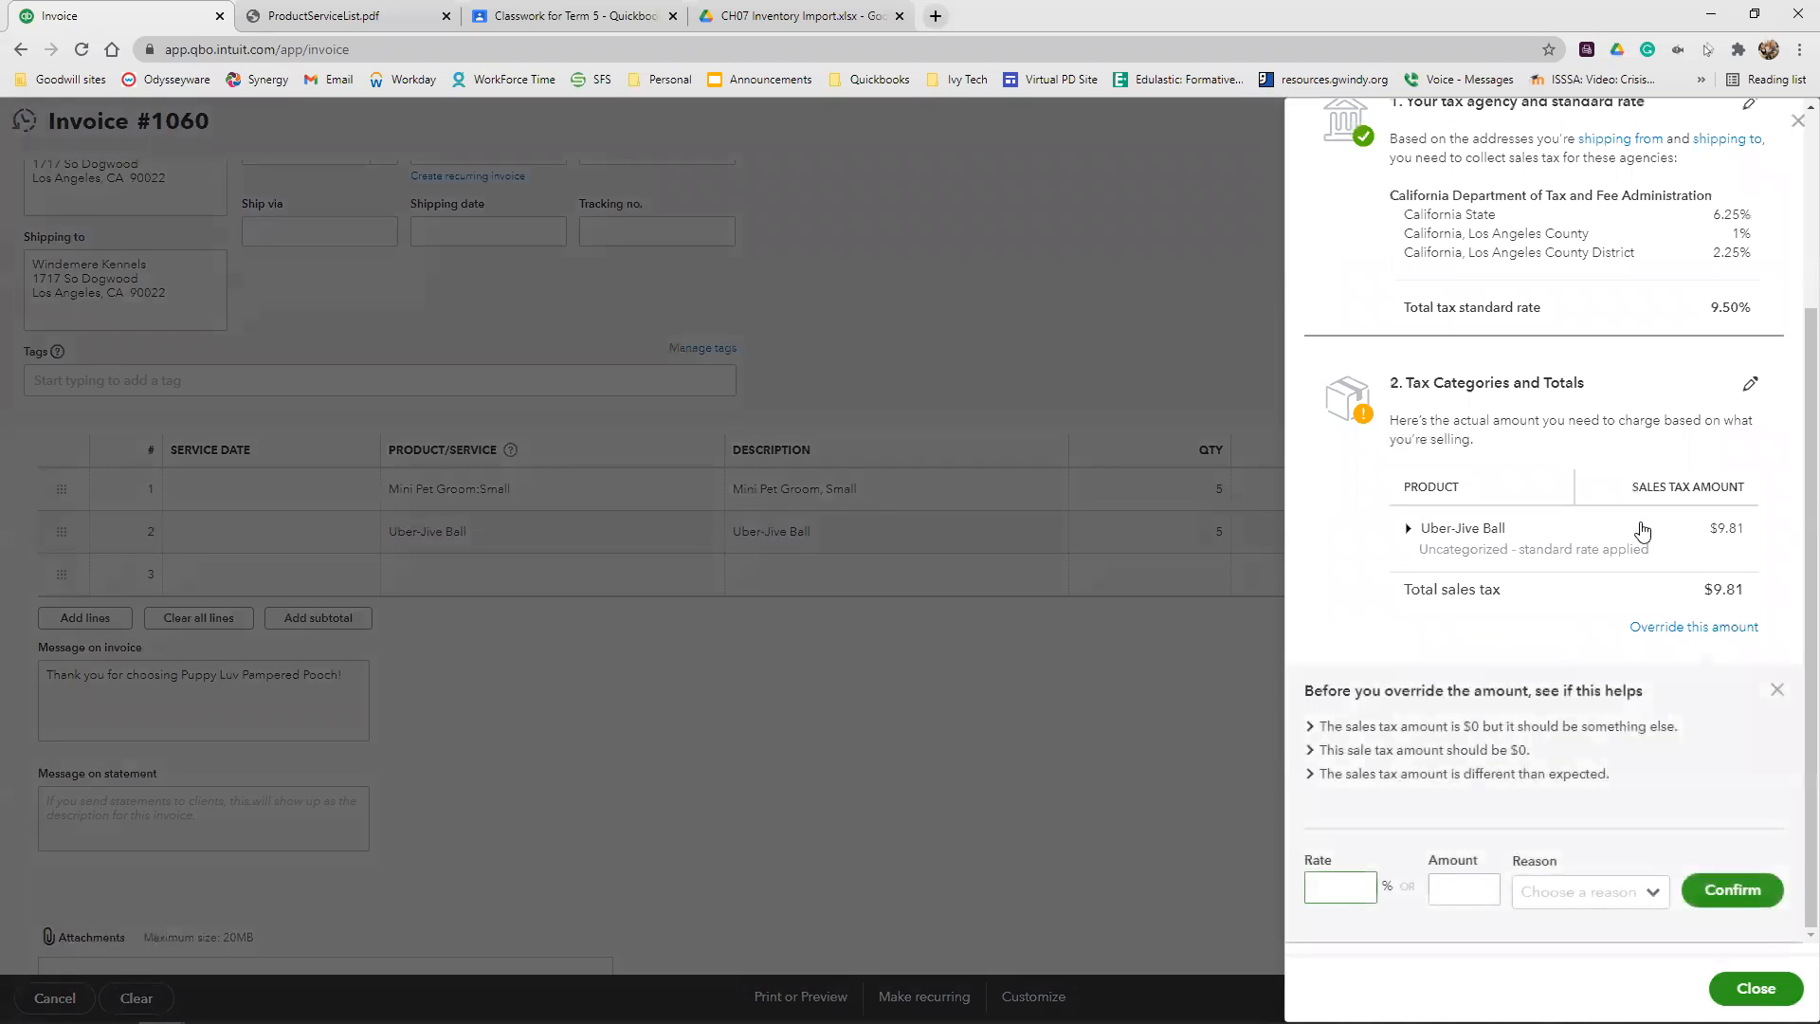
pyautogui.click(1346, 893)
pyautogui.write('9')
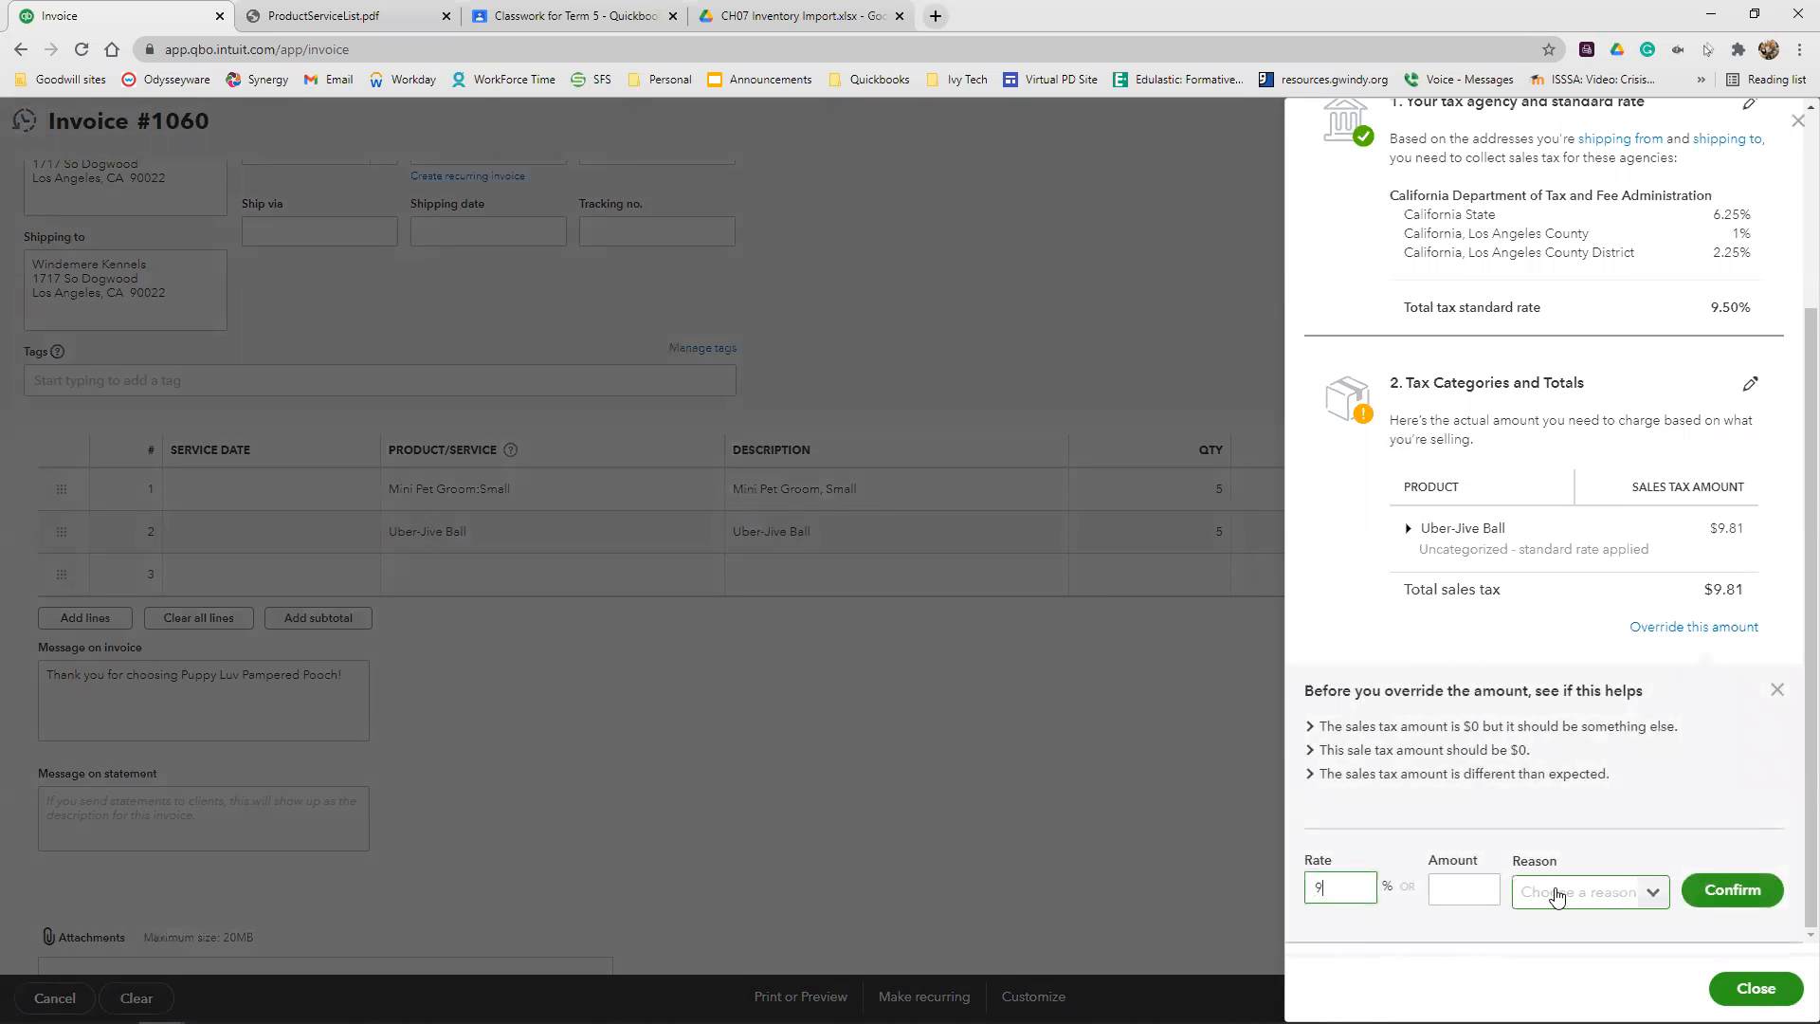
pyautogui.click(1555, 891)
pyautogui.click(1605, 638)
pyautogui.click(1735, 874)
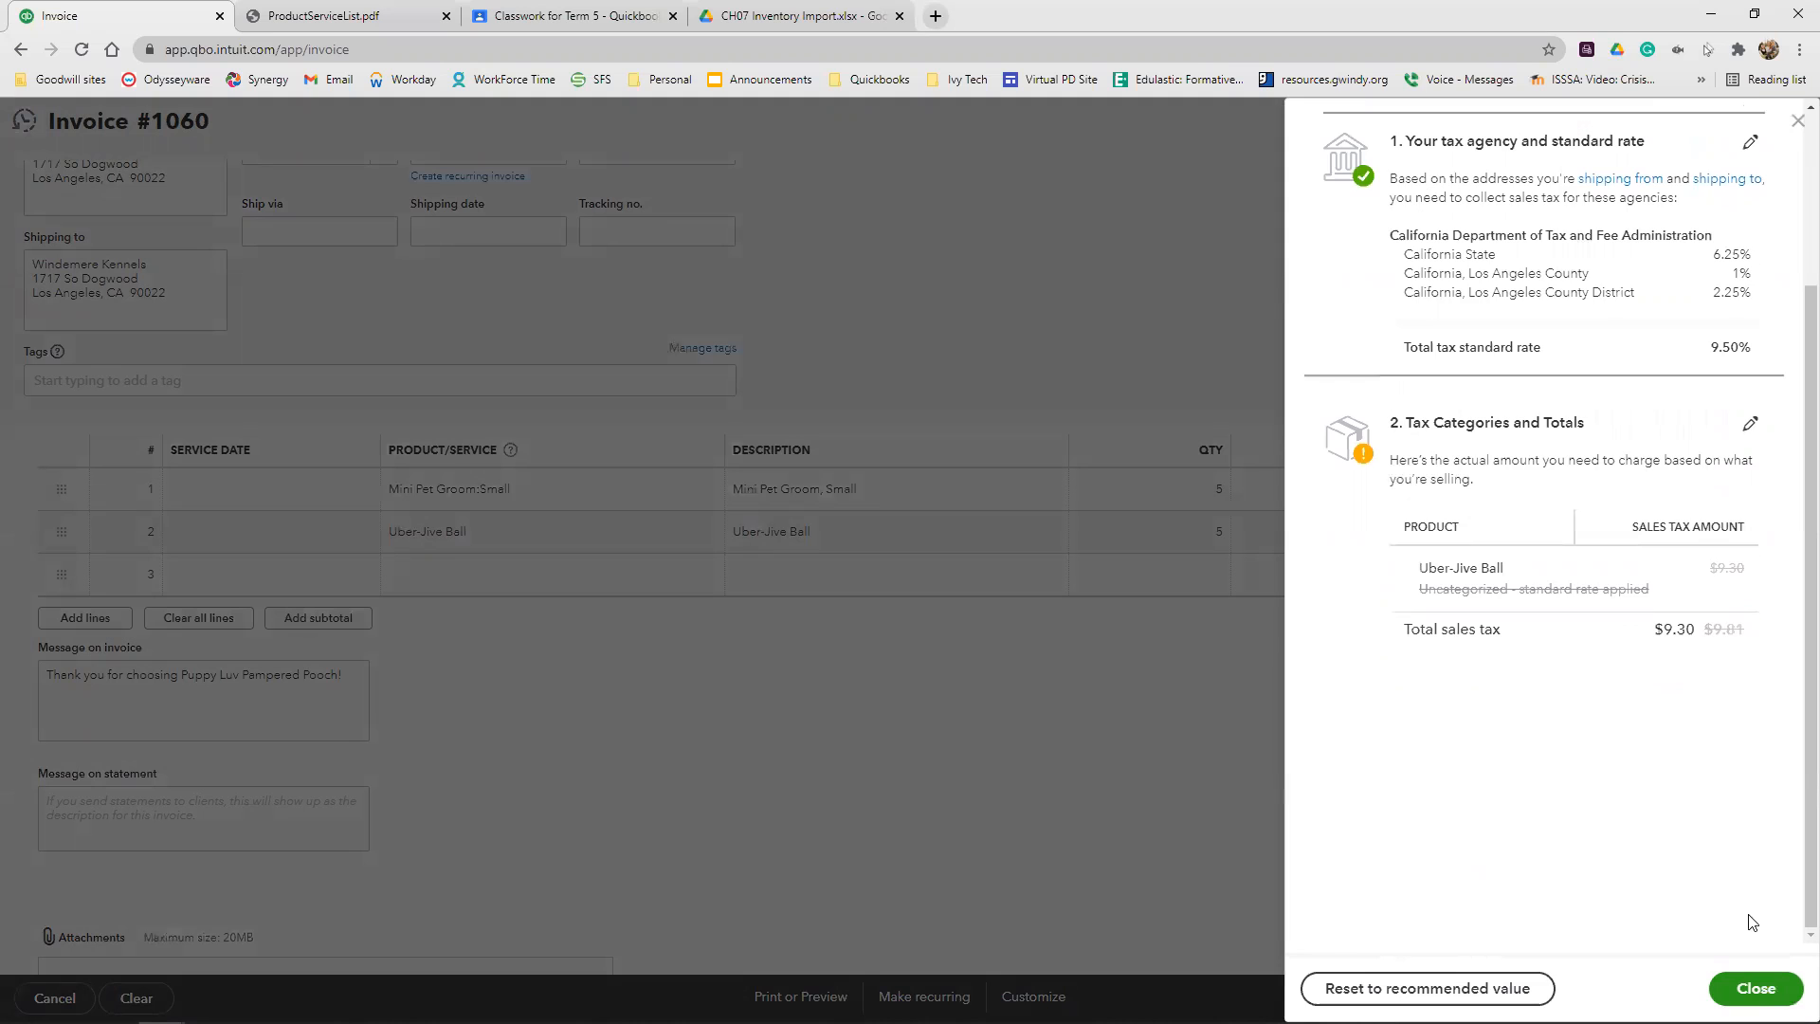
pyautogui.click(1756, 988)
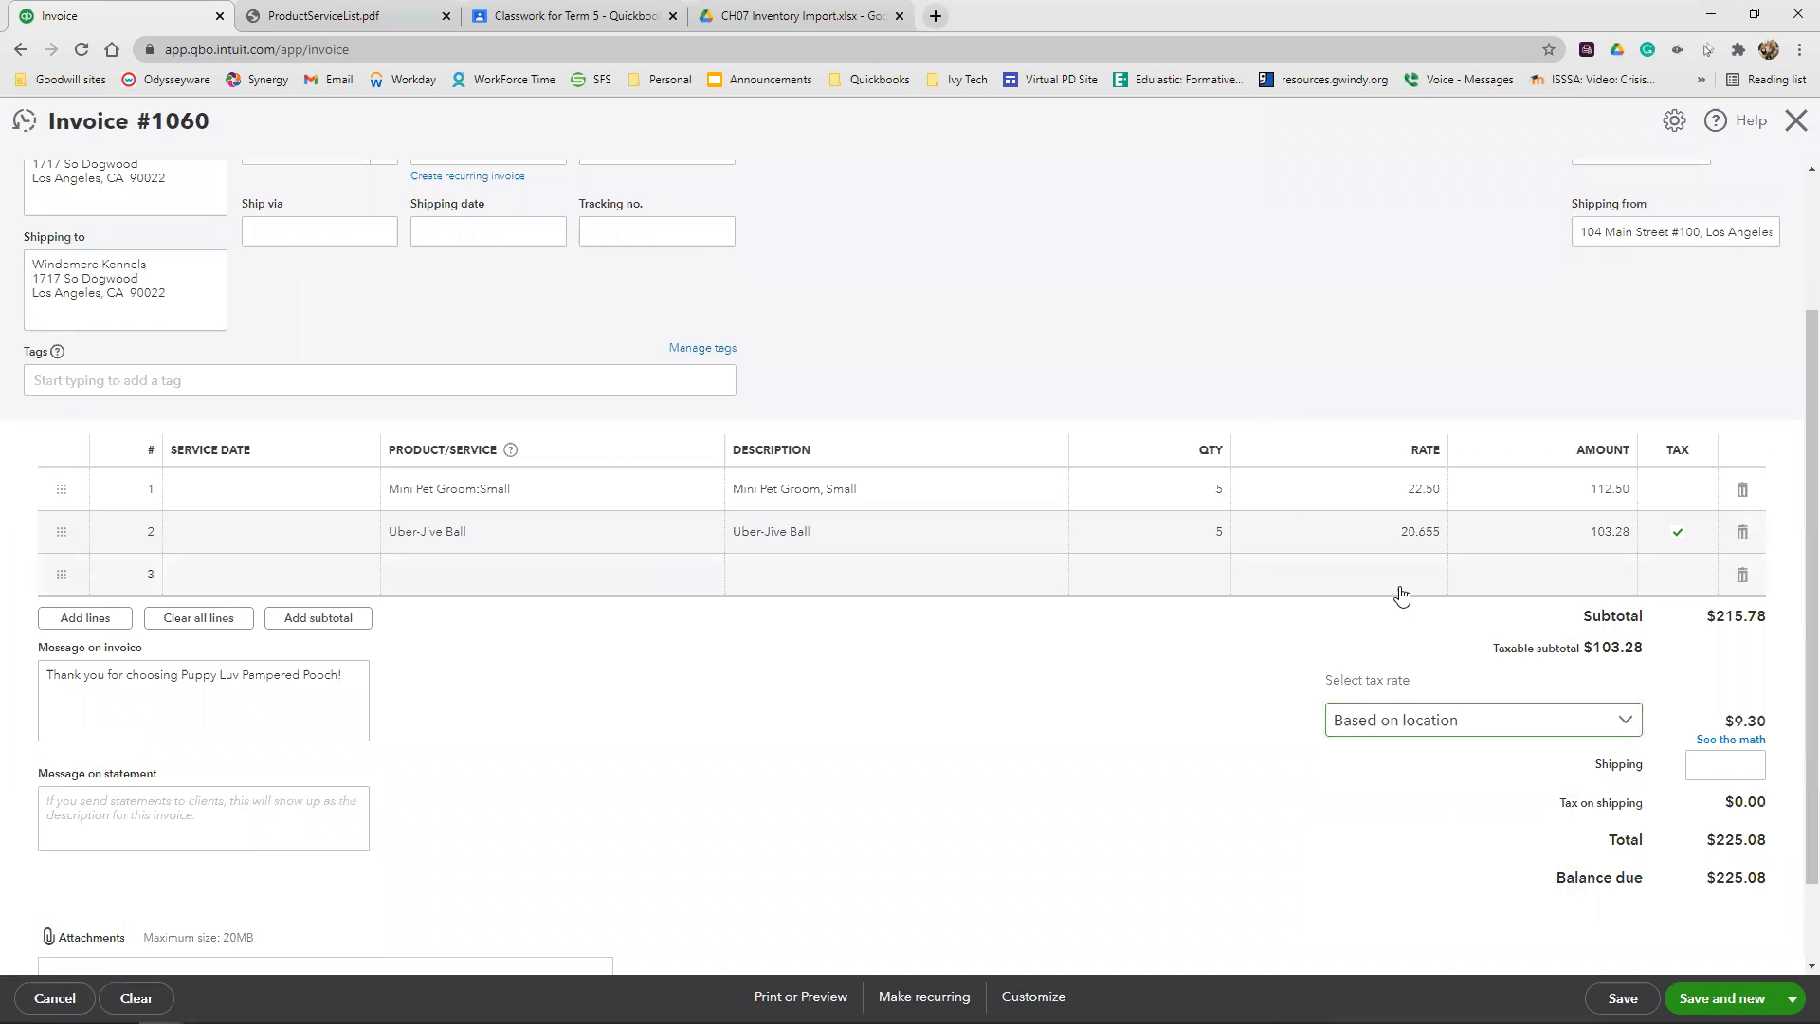
pyautogui.scroll(3, 1400, 594)
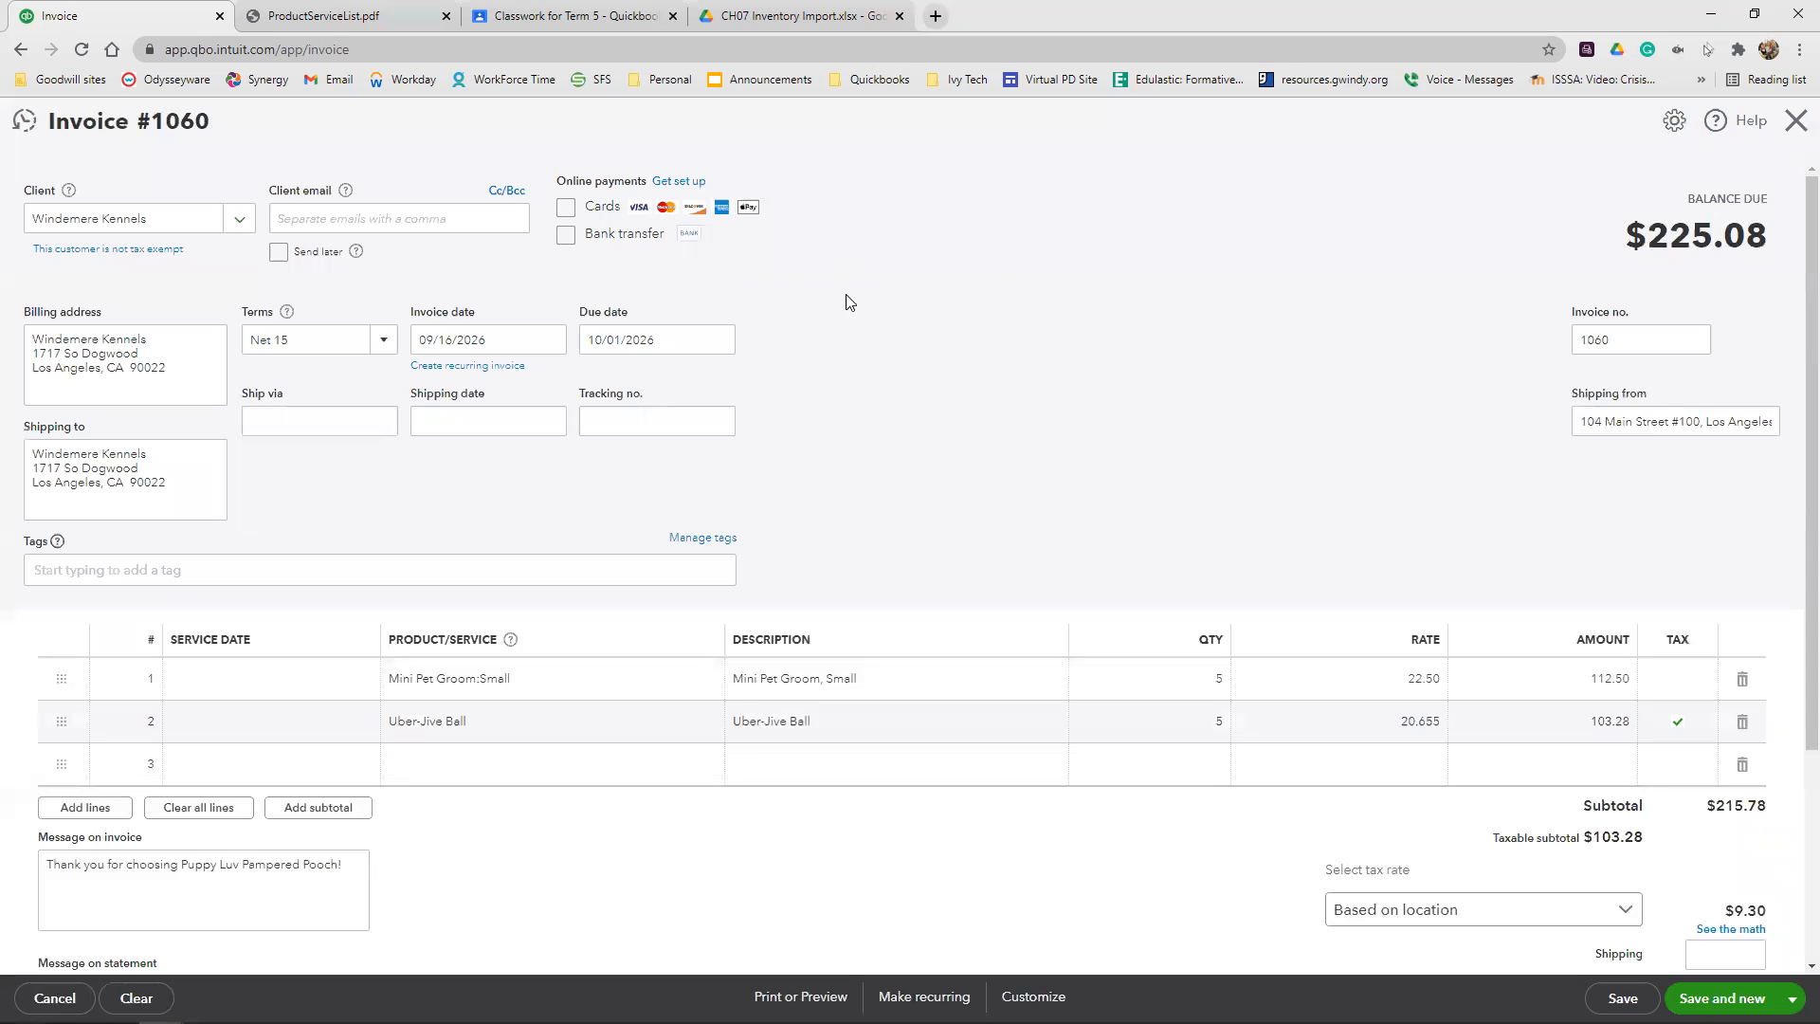
pyautogui.scroll(-2, 1053, 384)
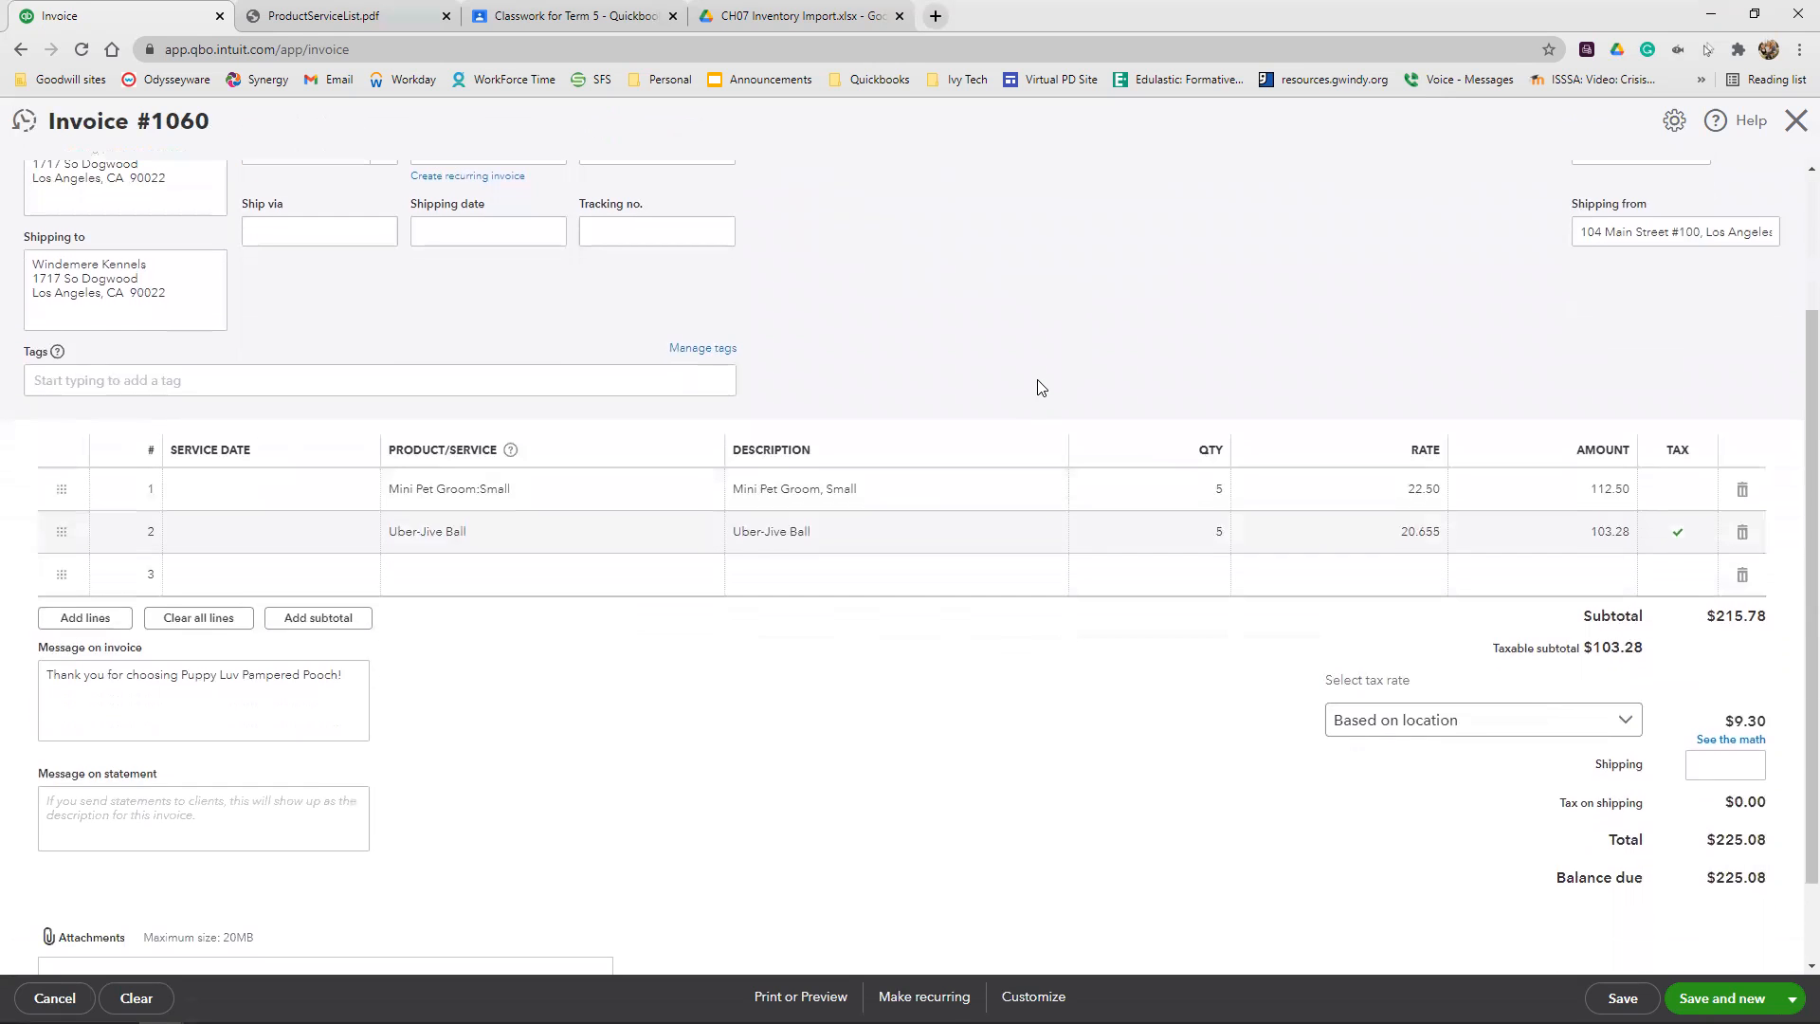
# Save the Windemere Kennels invoice and close the invoice form
pyautogui.scroll(-1, 1036, 390)
pyautogui.click(1791, 999)
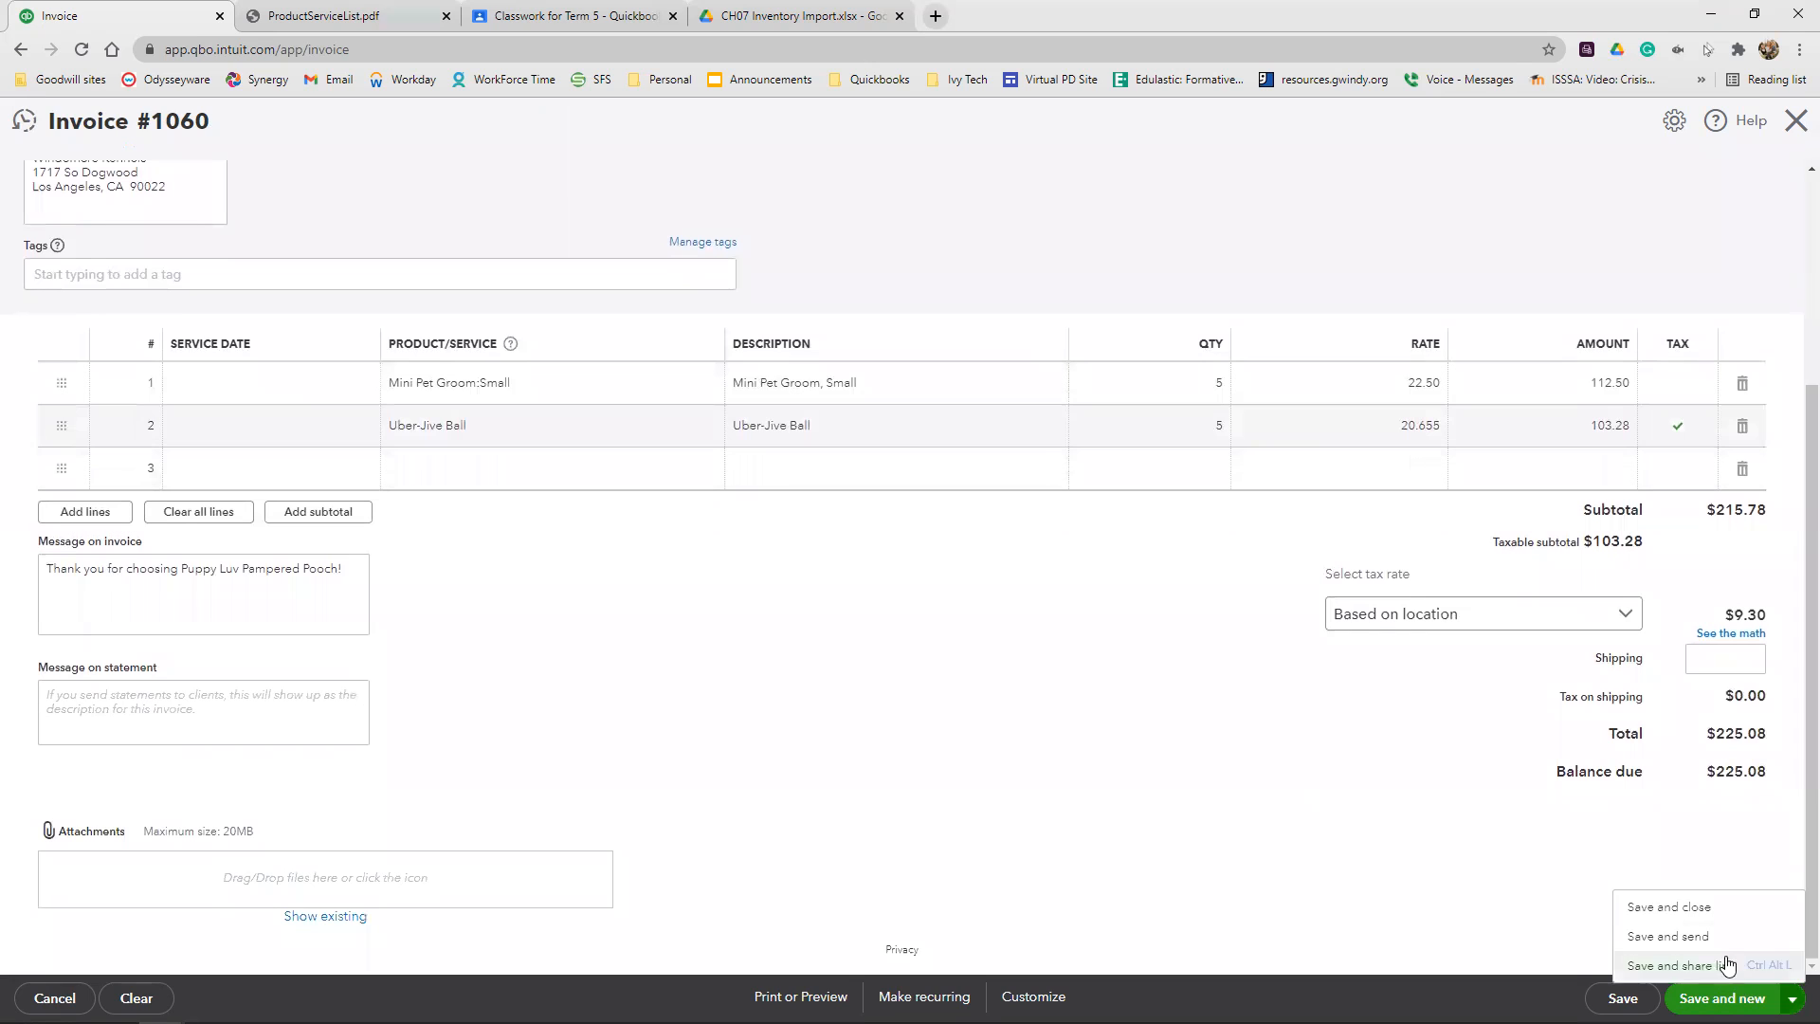
pyautogui.click(1709, 908)
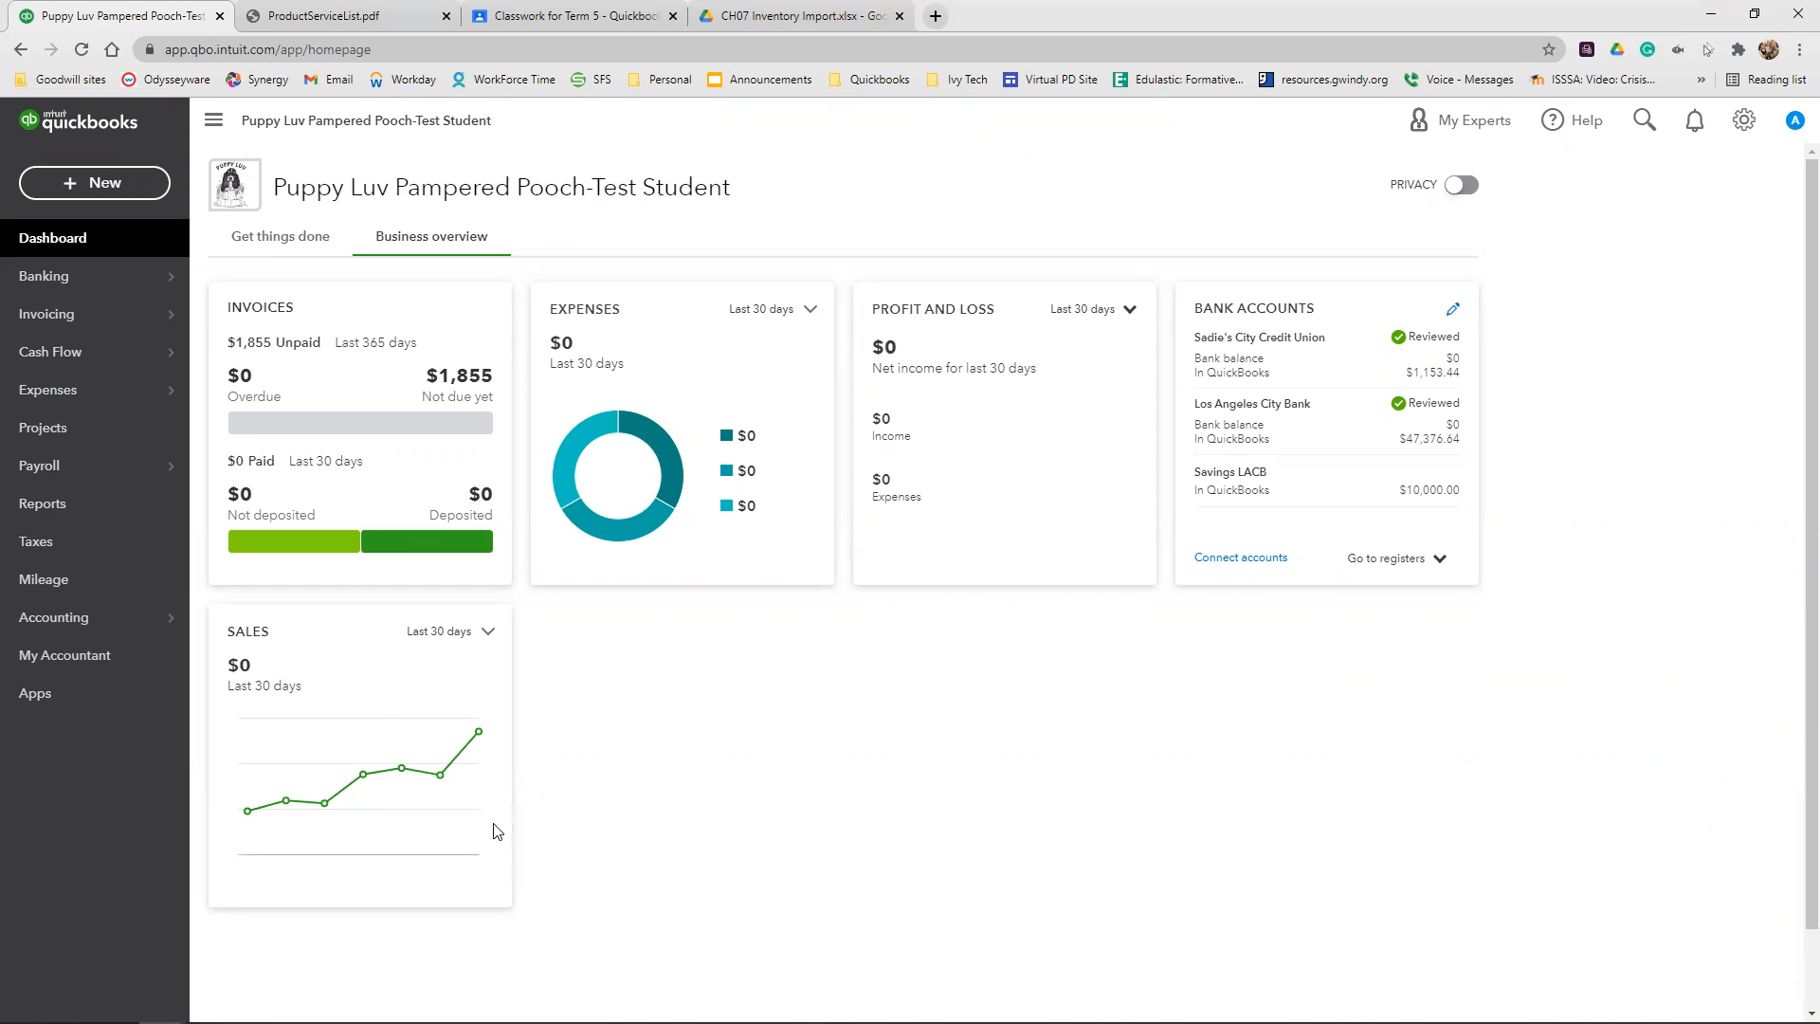
# Search the reports for "inv" and open the Inventory Valuation Detail report
pyautogui.click(89, 512)
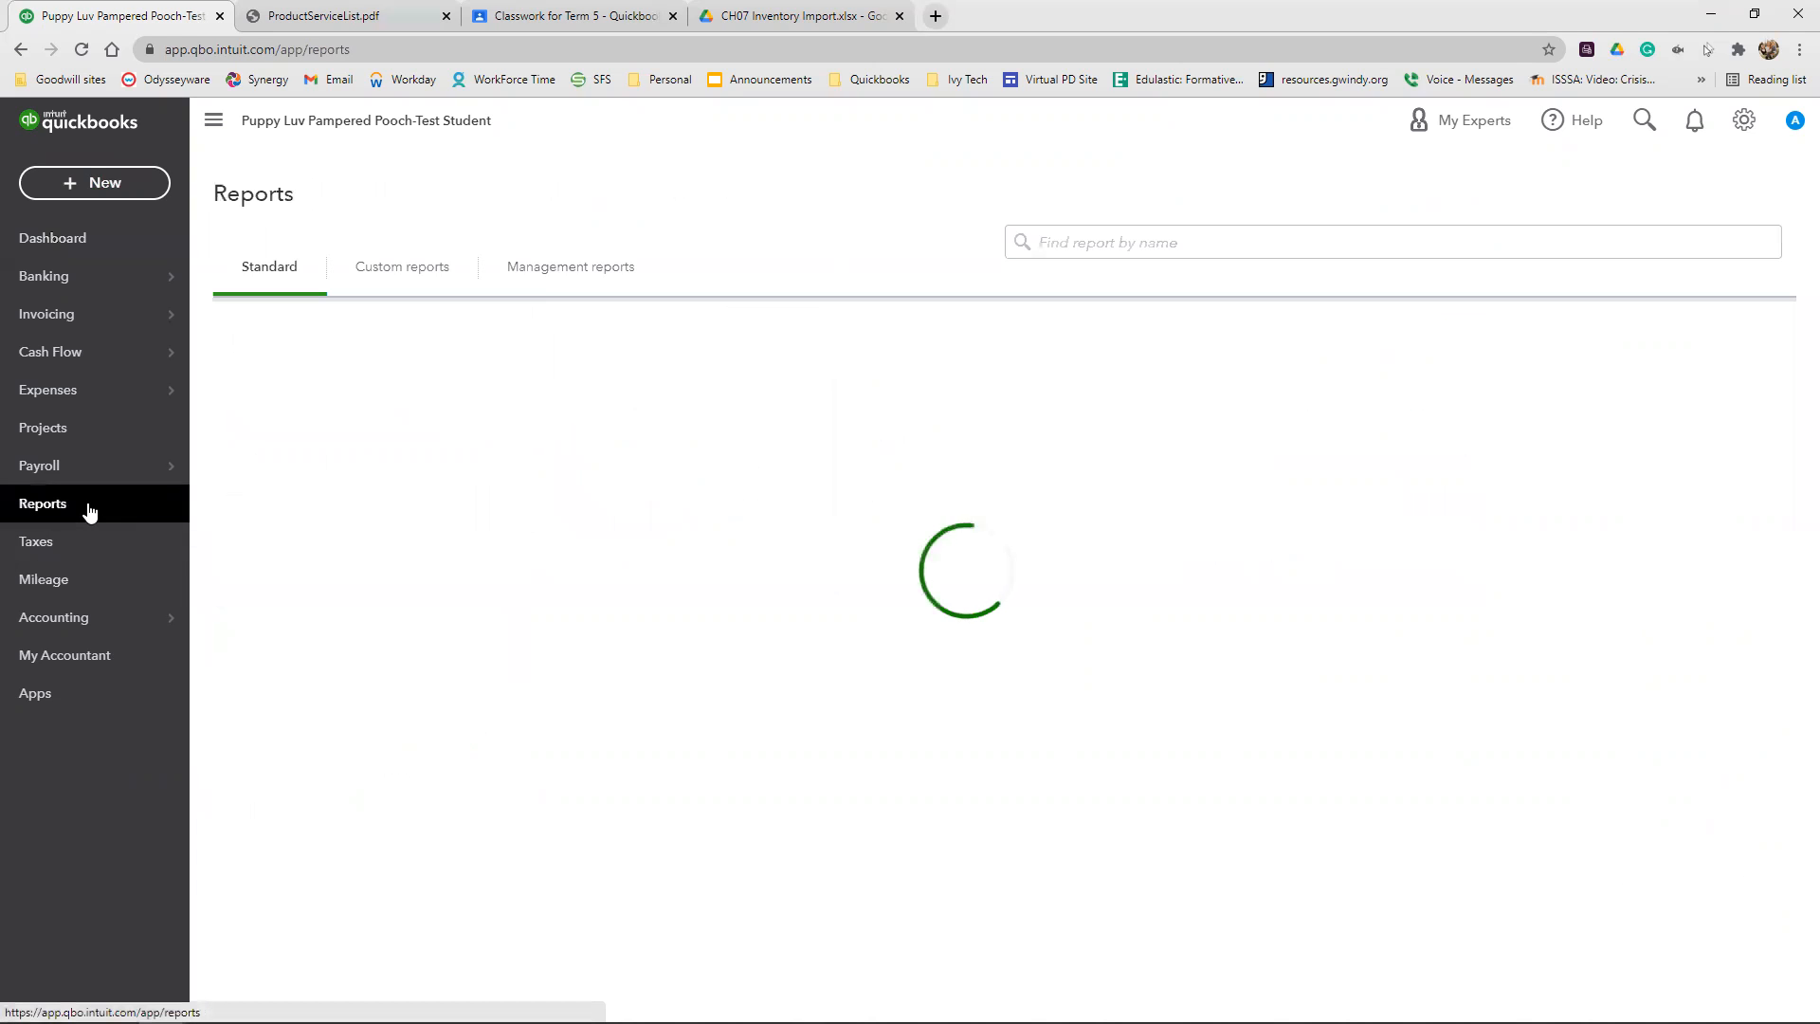
pyautogui.click(1094, 259)
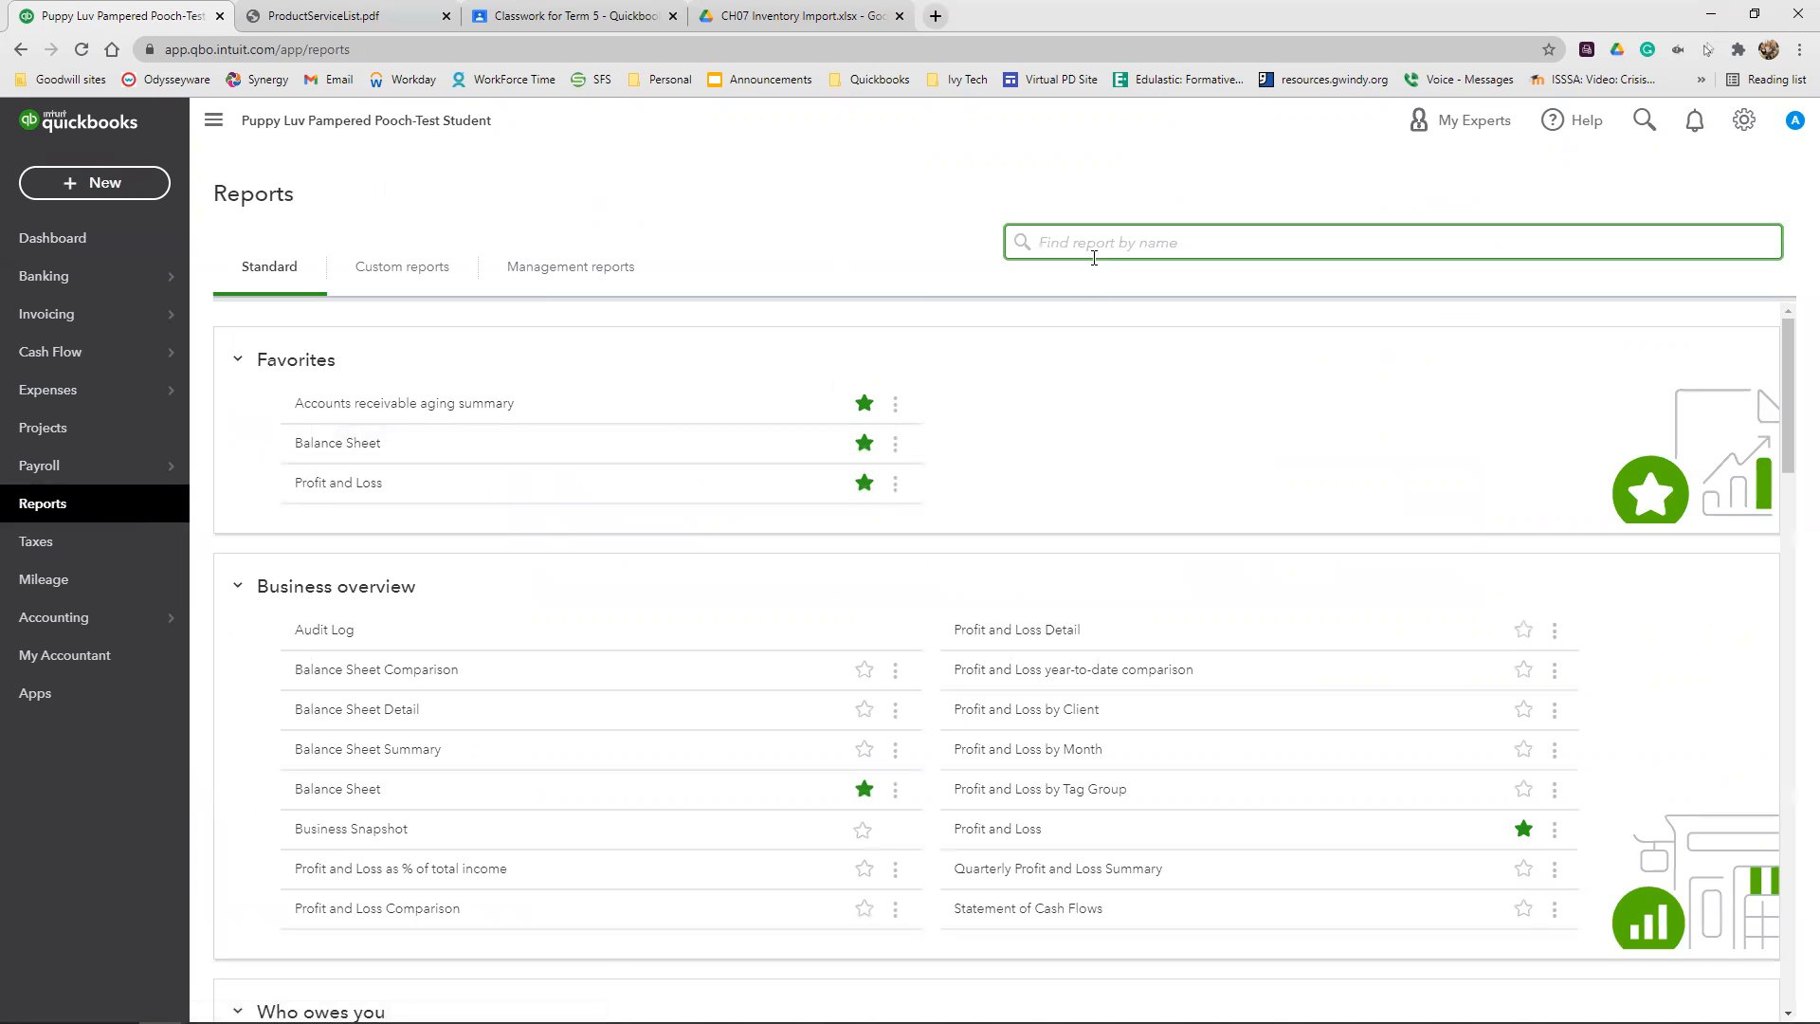
pyautogui.write('inv')
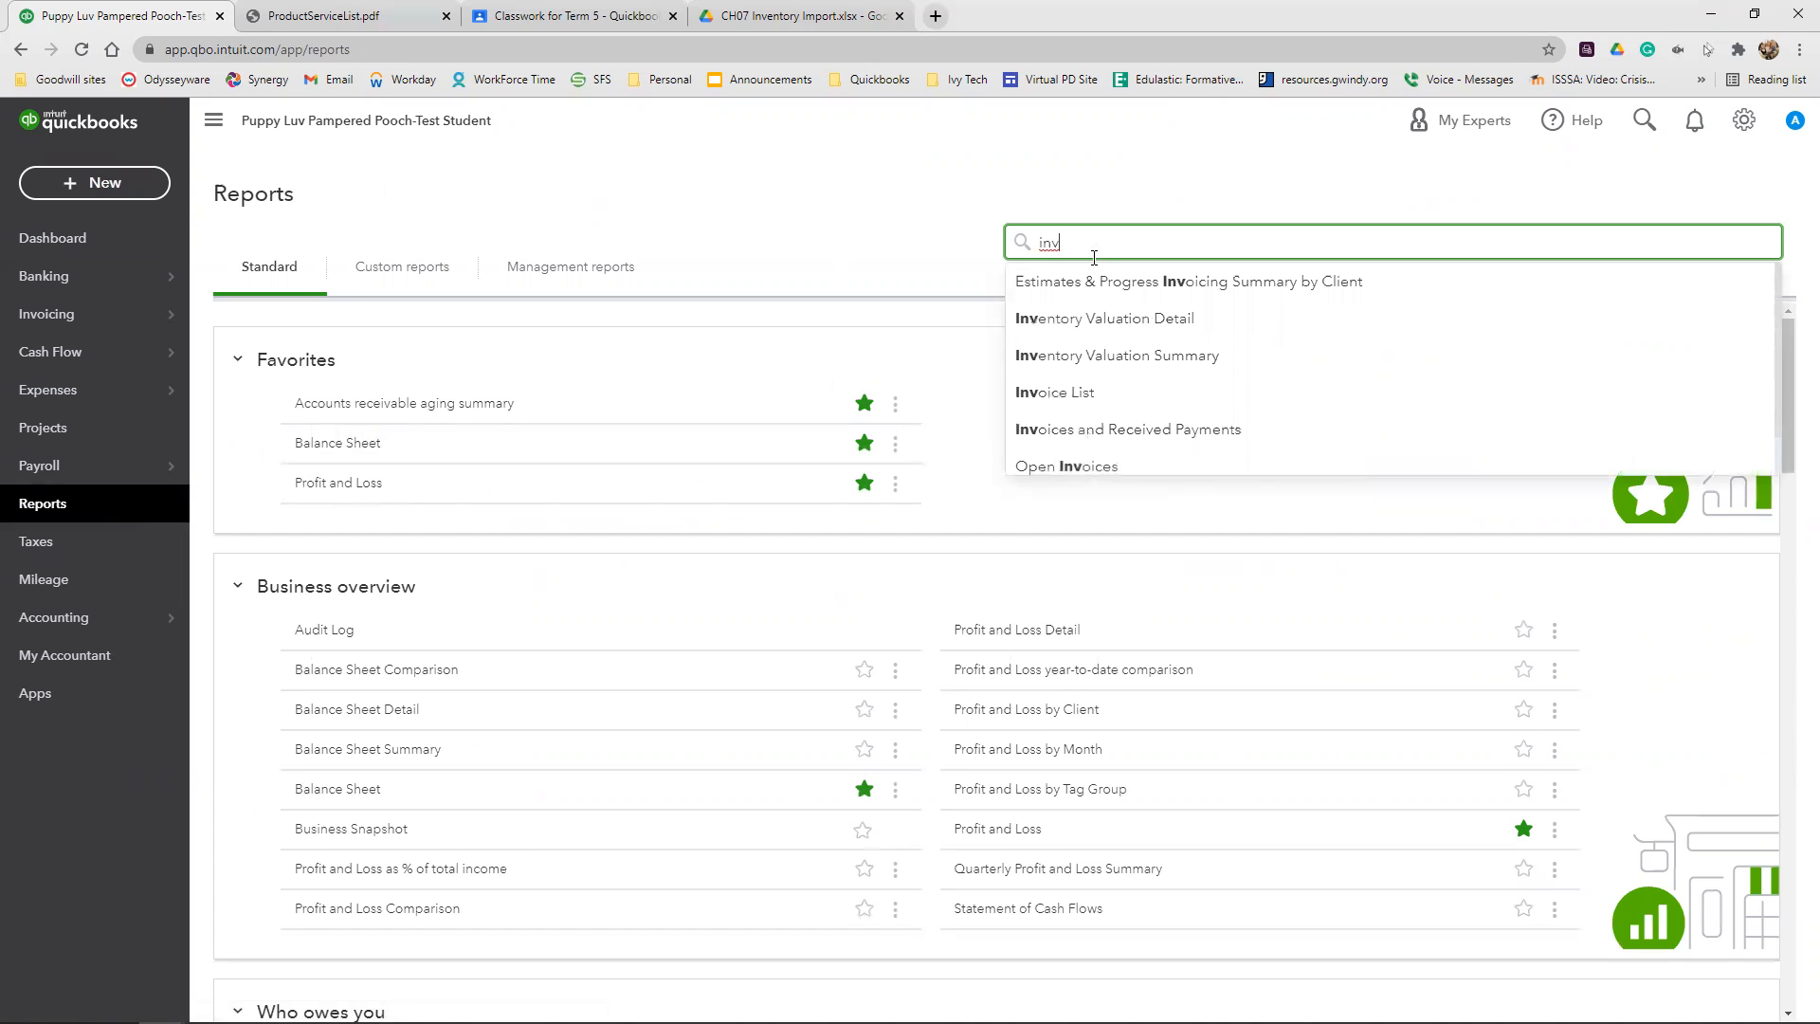
pyautogui.click(1133, 323)
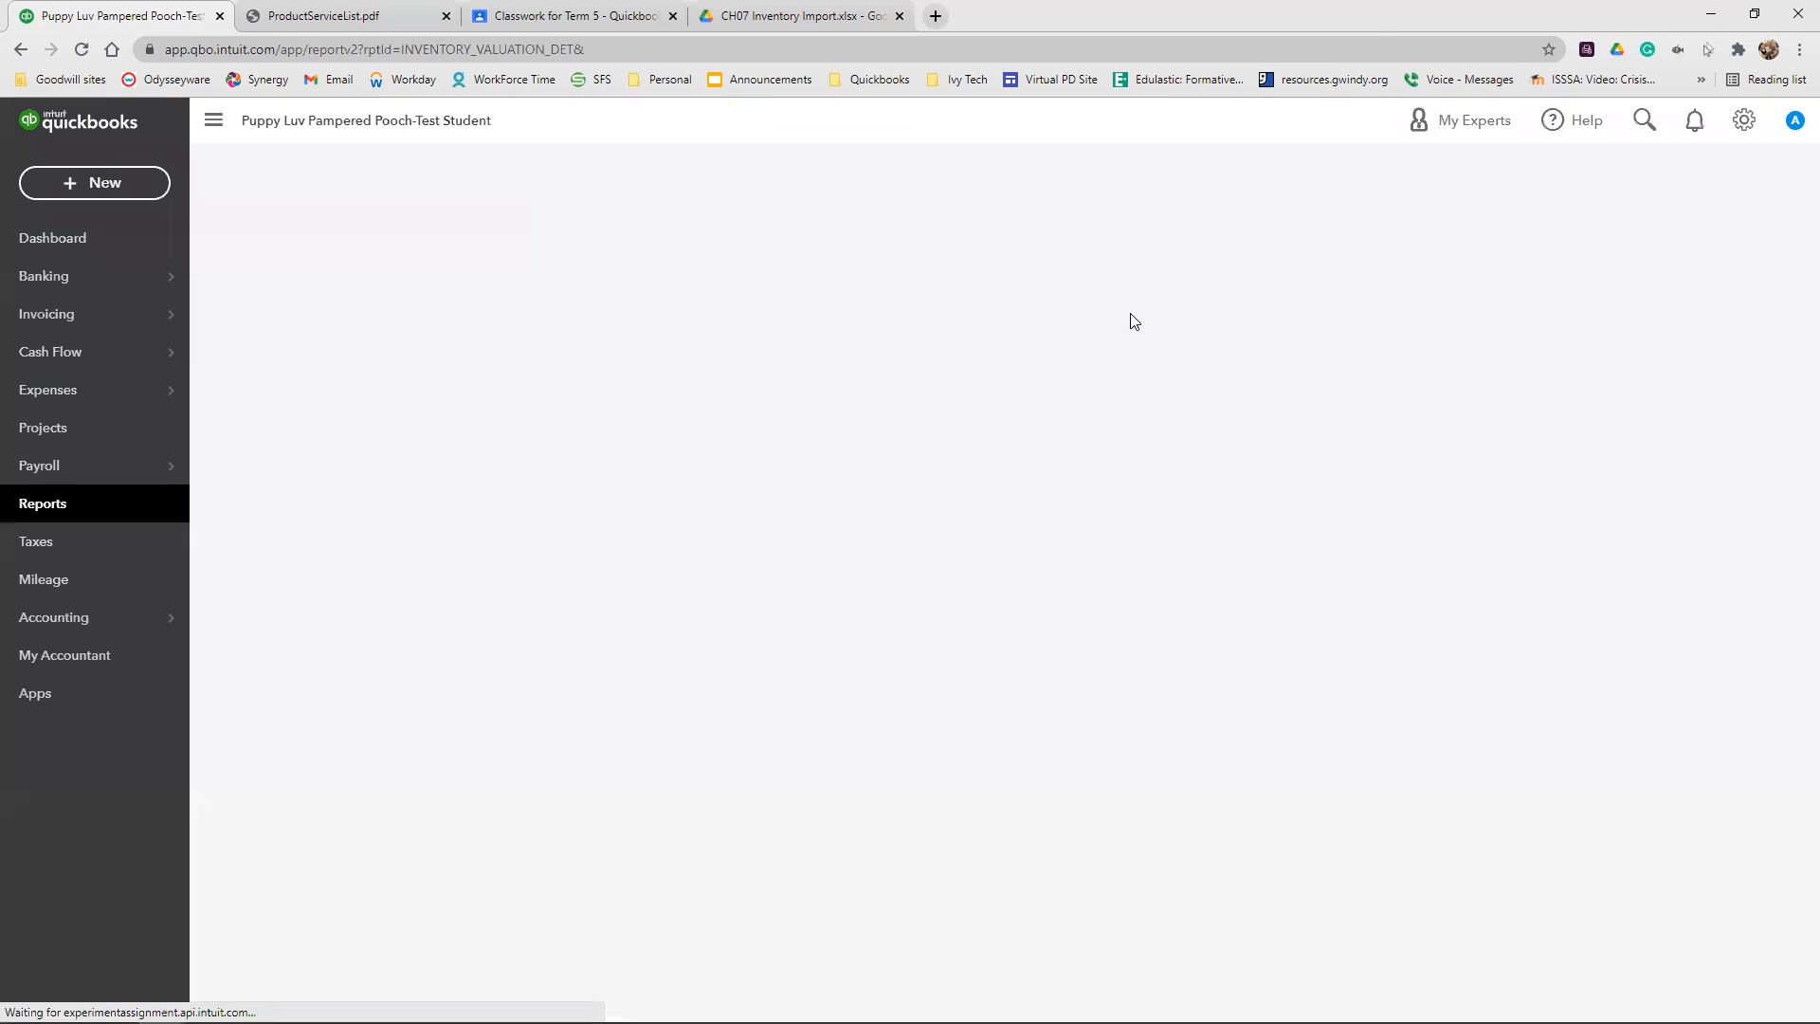
# Run the Inventory Valuation Detail report for All Dates and review the inventory transactions for each product
pyautogui.click(362, 284)
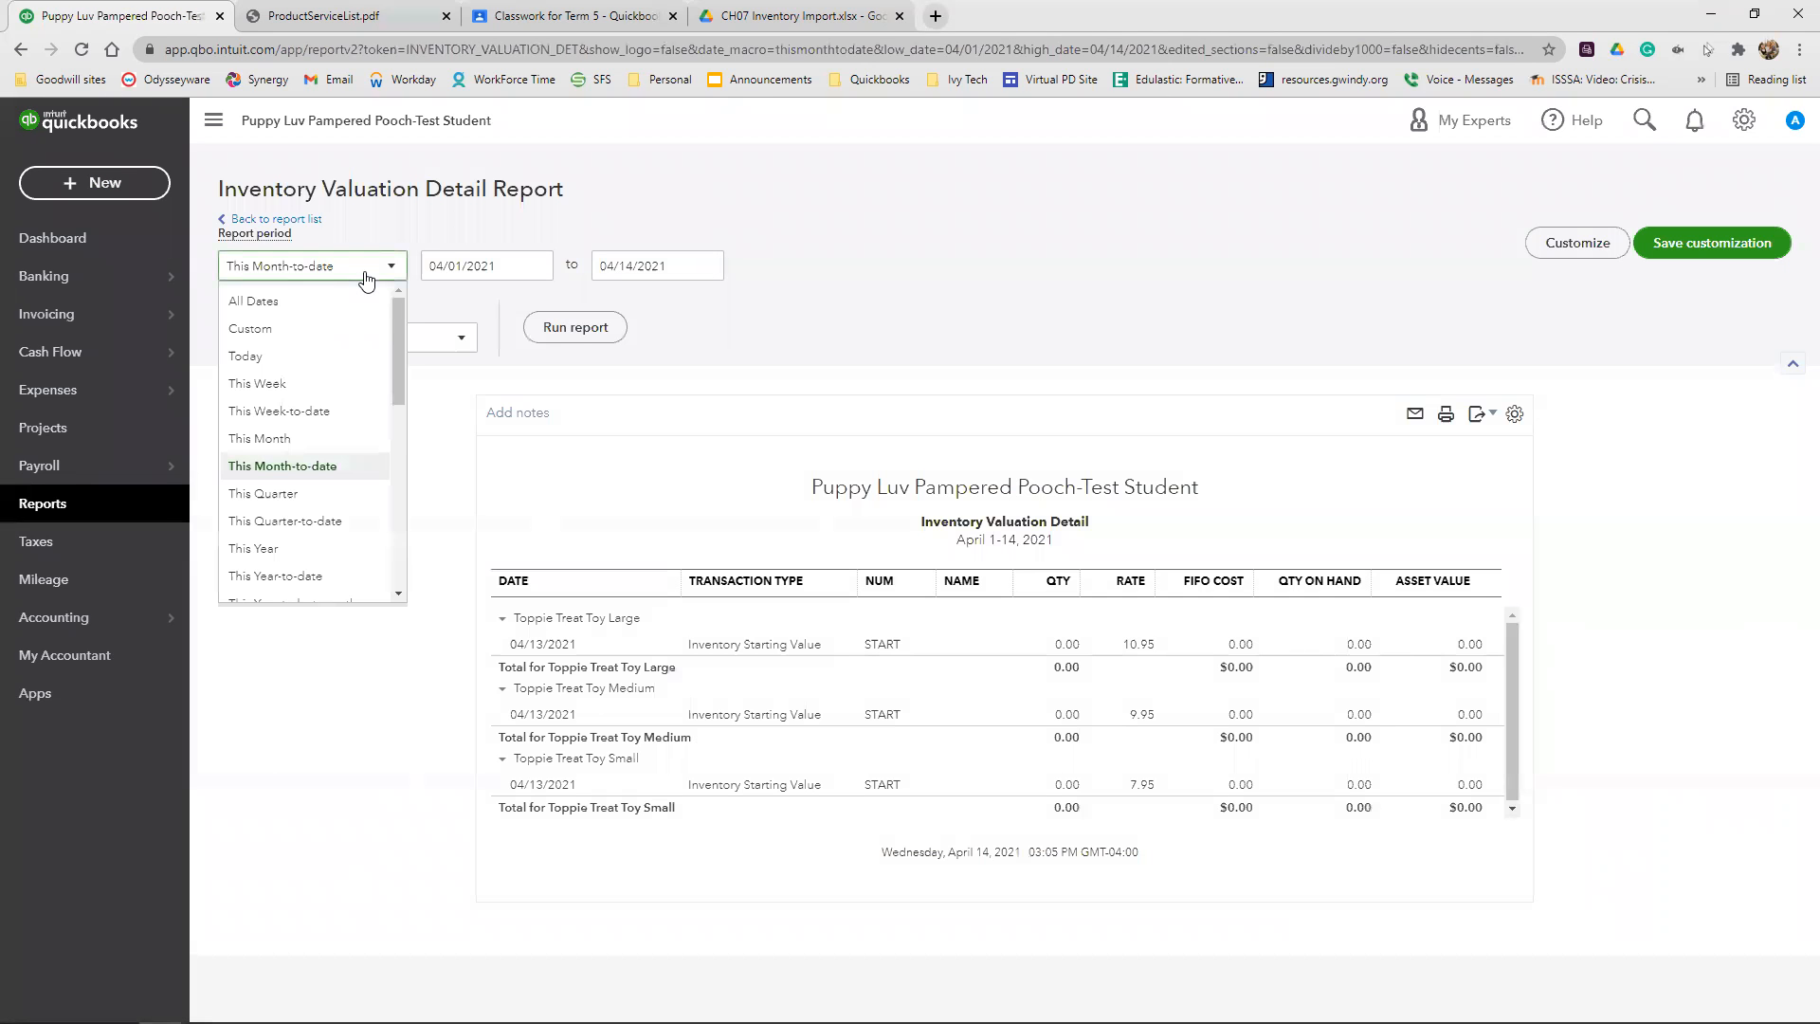
pyautogui.click(305, 302)
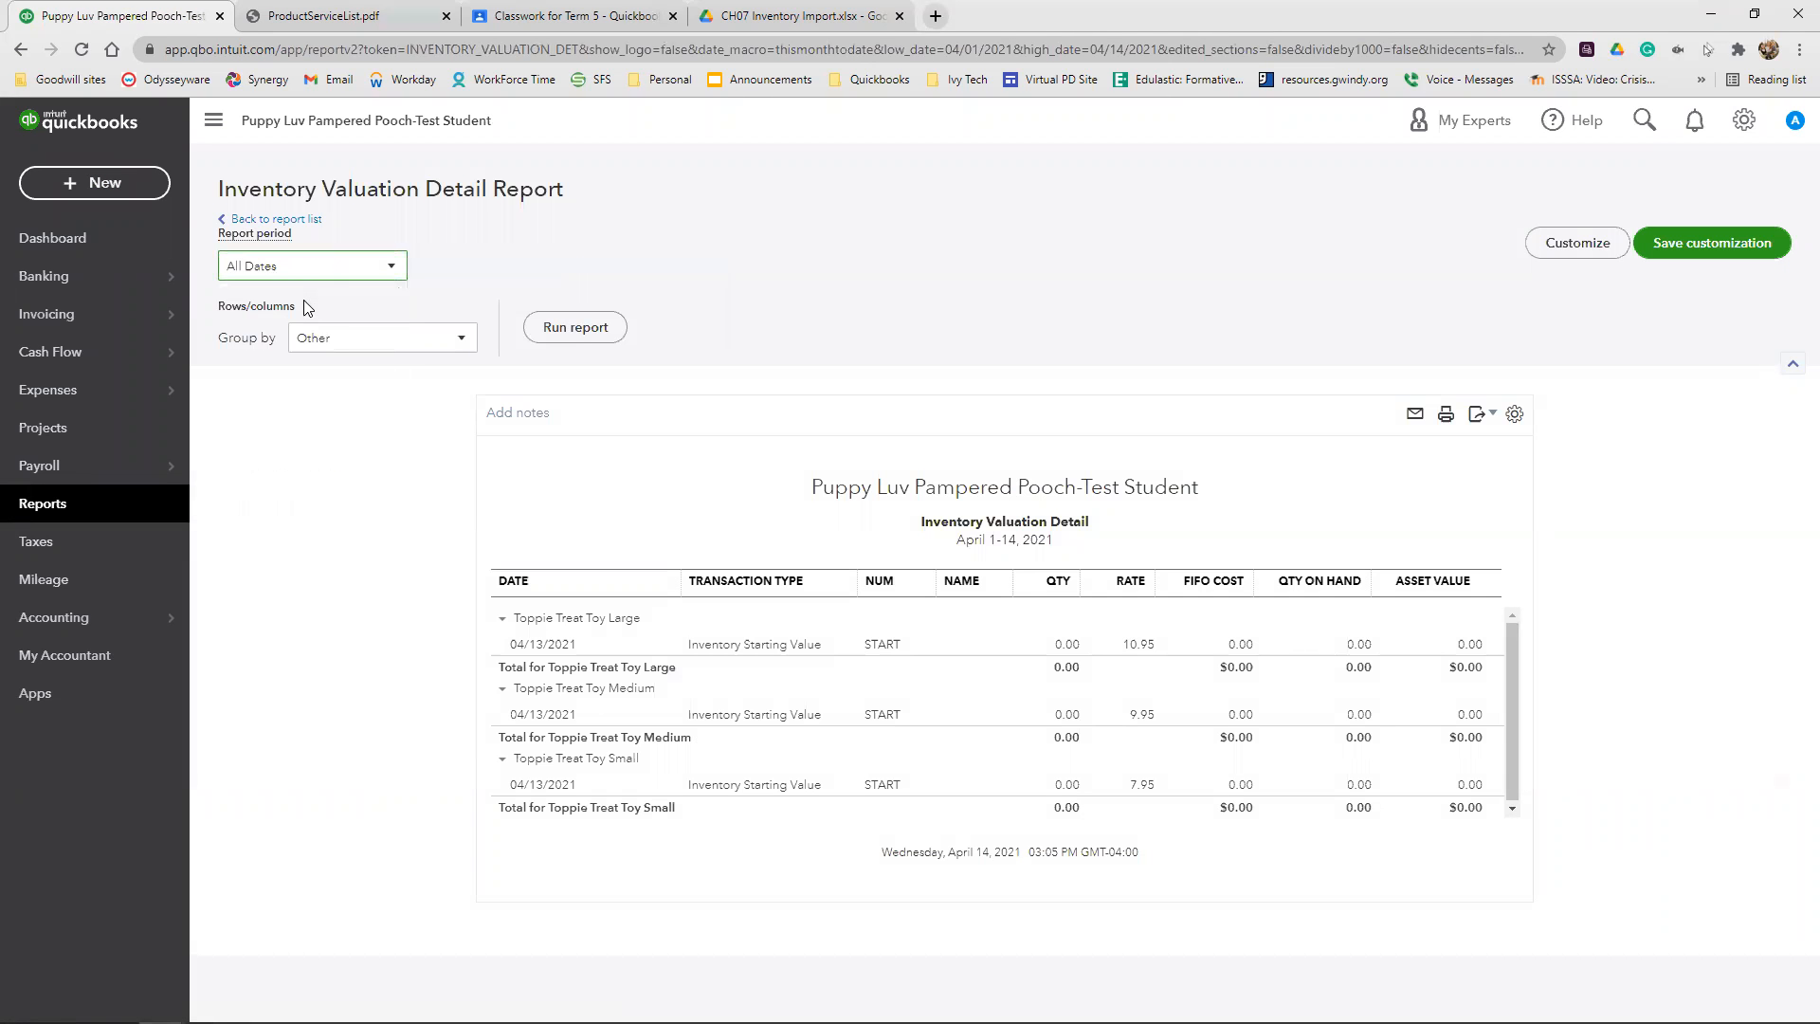
pyautogui.click(588, 328)
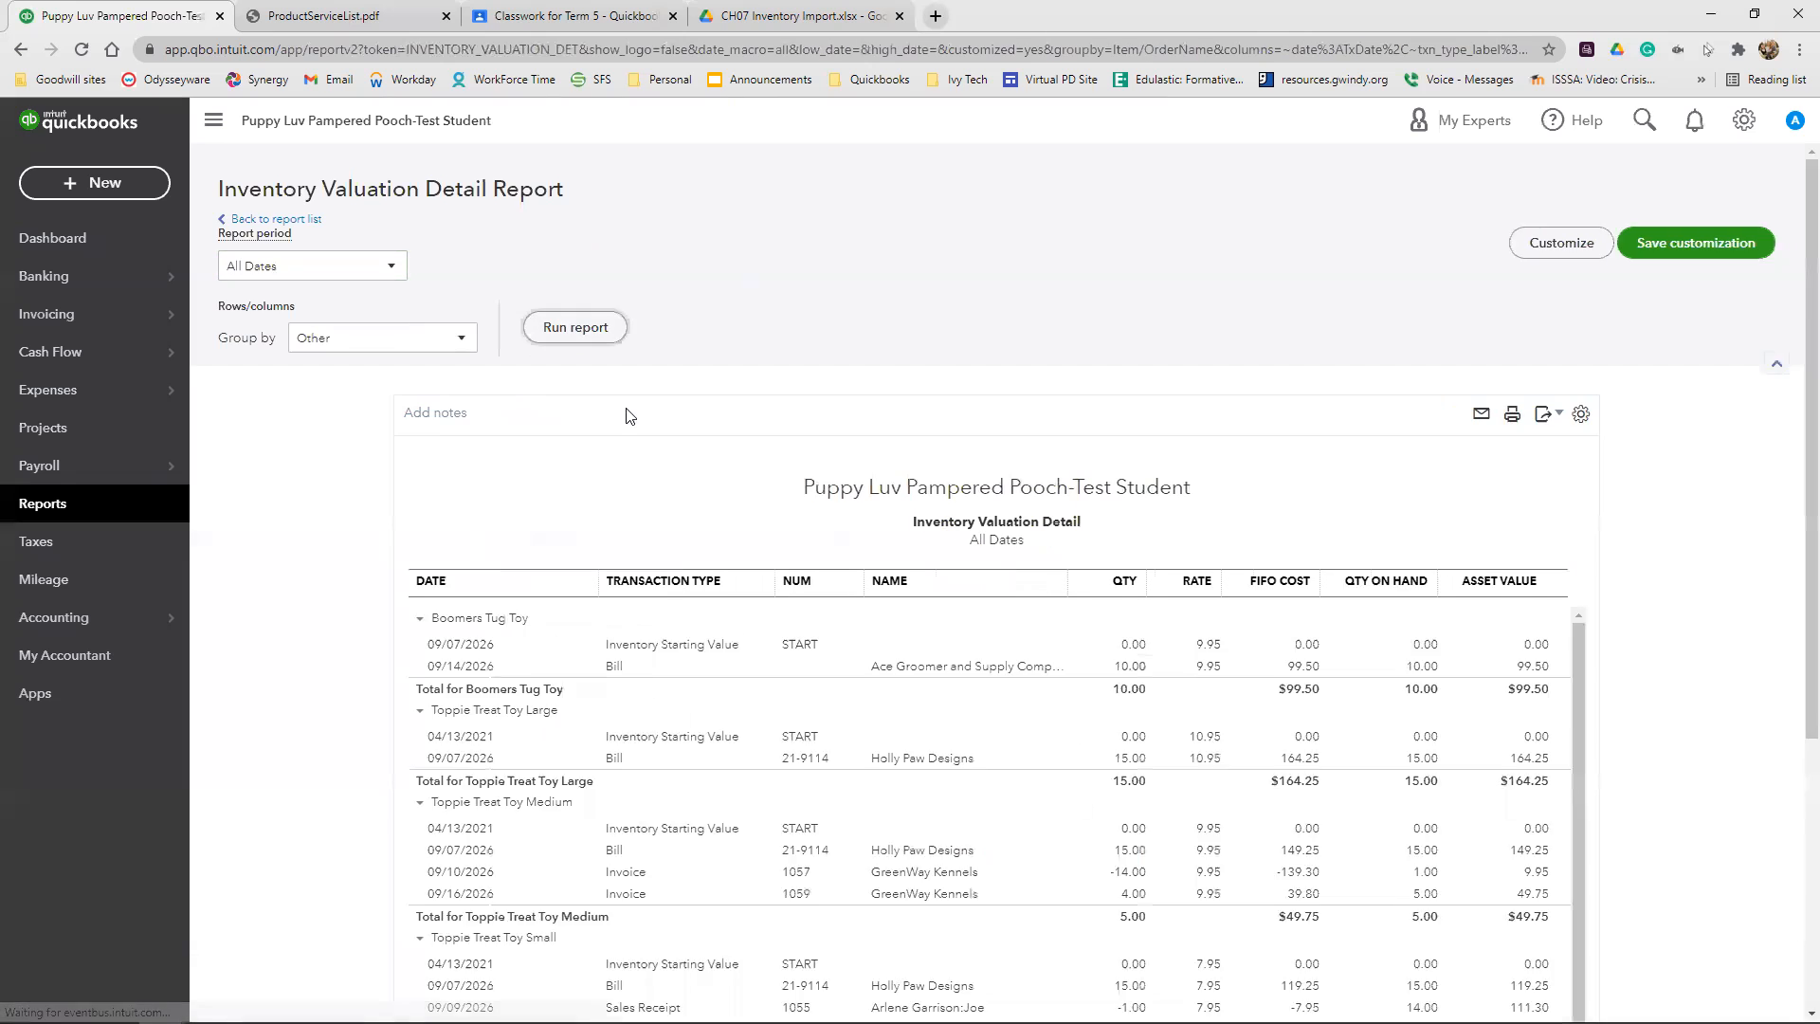
pyautogui.scroll(-3, 851, 421)
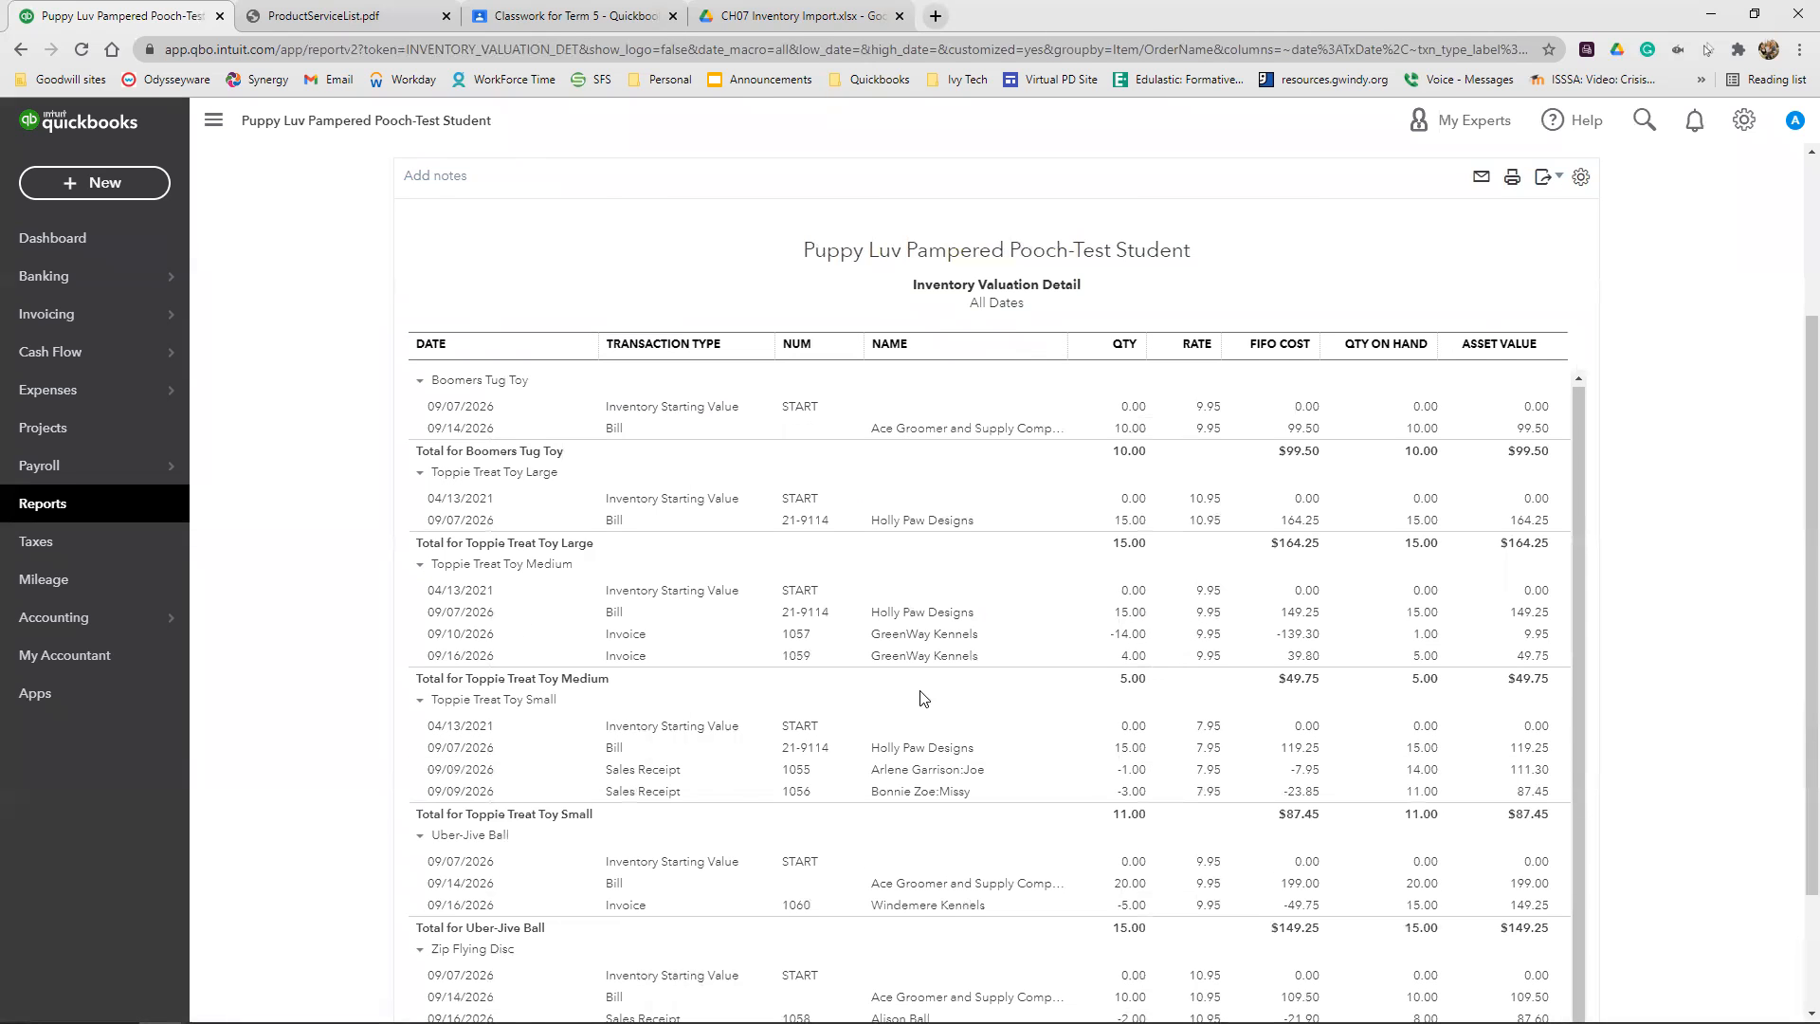
pyautogui.scroll(1, 1053, 670)
pyautogui.scroll(2, 1052, 671)
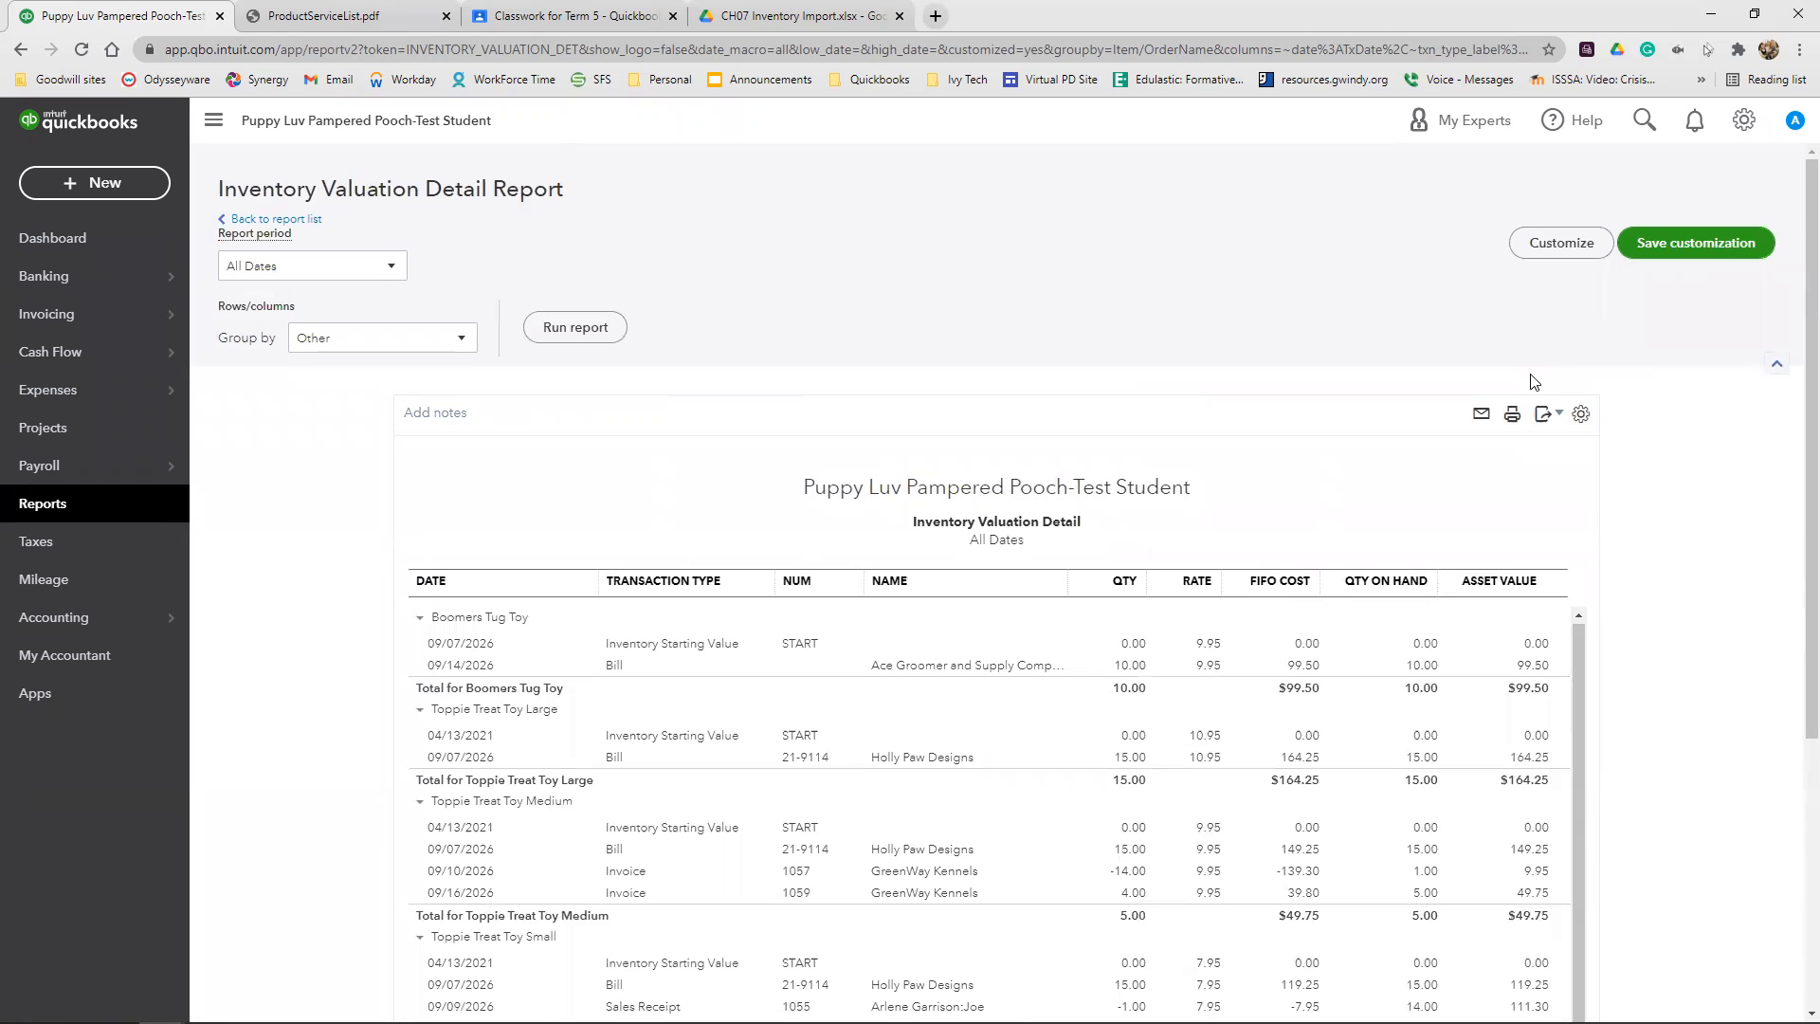
# Export the Inventory Valuation Detail report to PDF, checking its preview before saving the file
pyautogui.click(1540, 417)
pyautogui.click(1389, 475)
pyautogui.scroll(-6, 1352, 483)
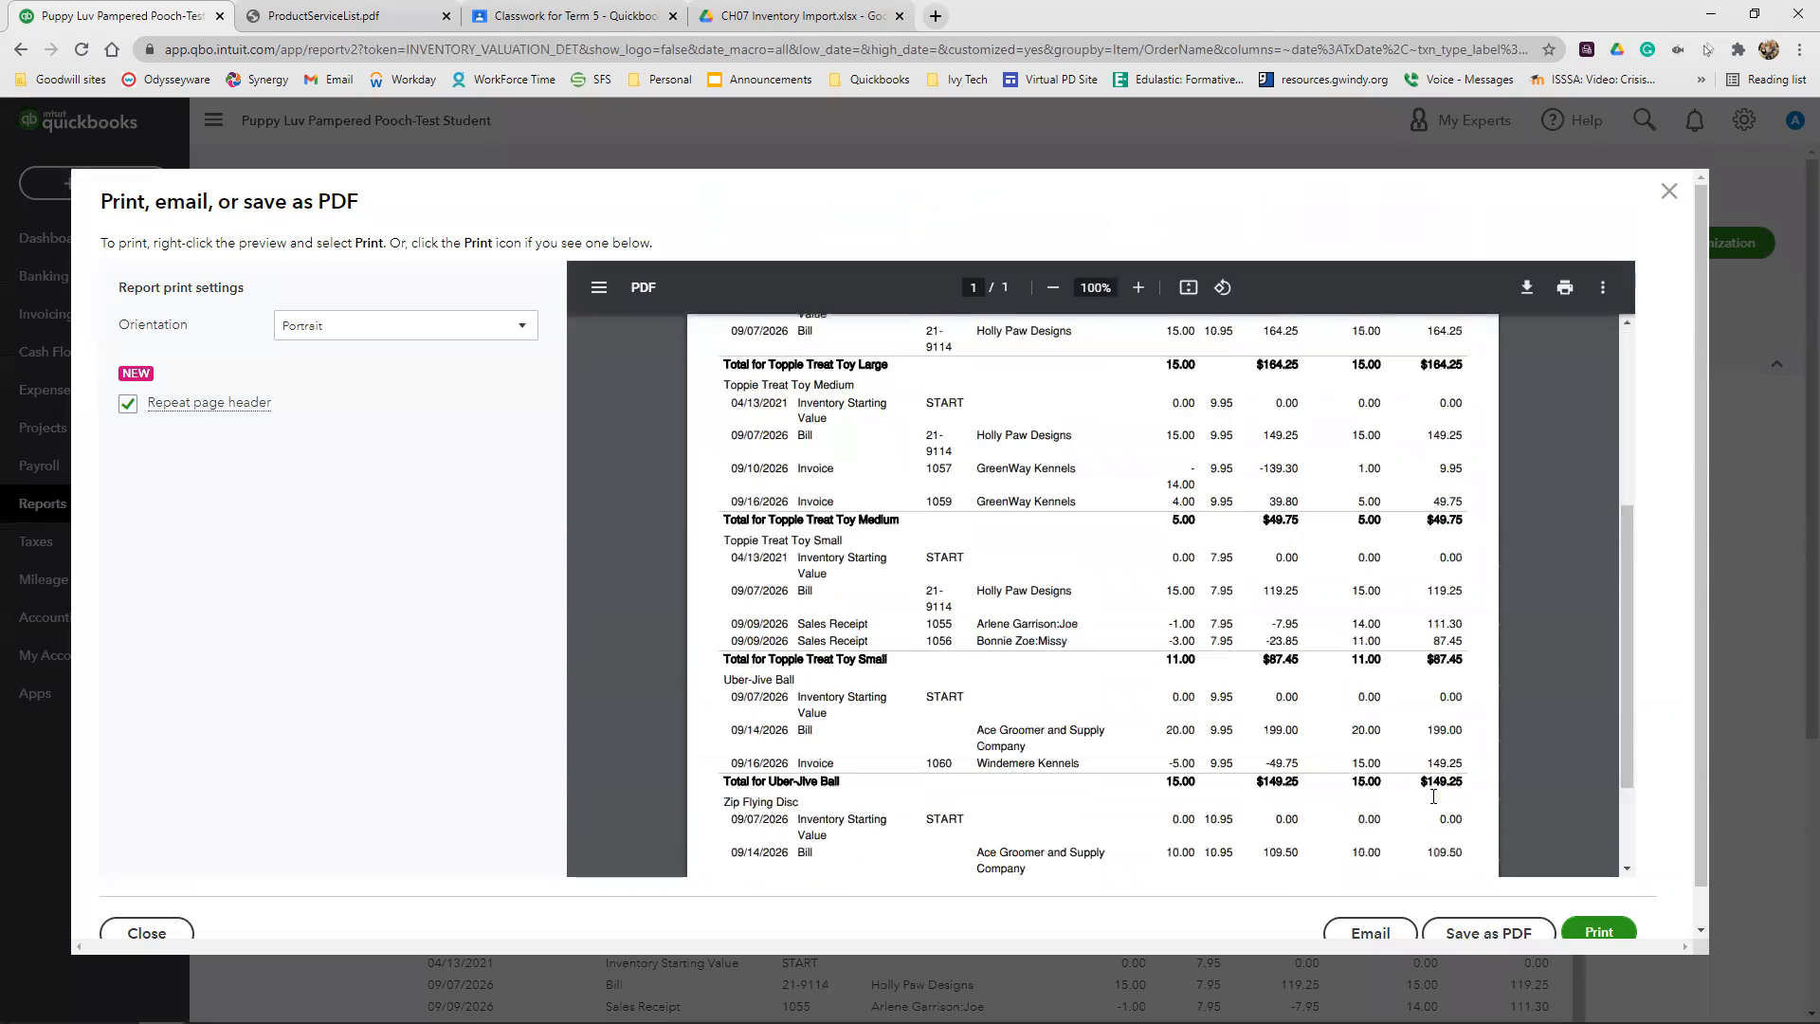
pyautogui.click(1469, 928)
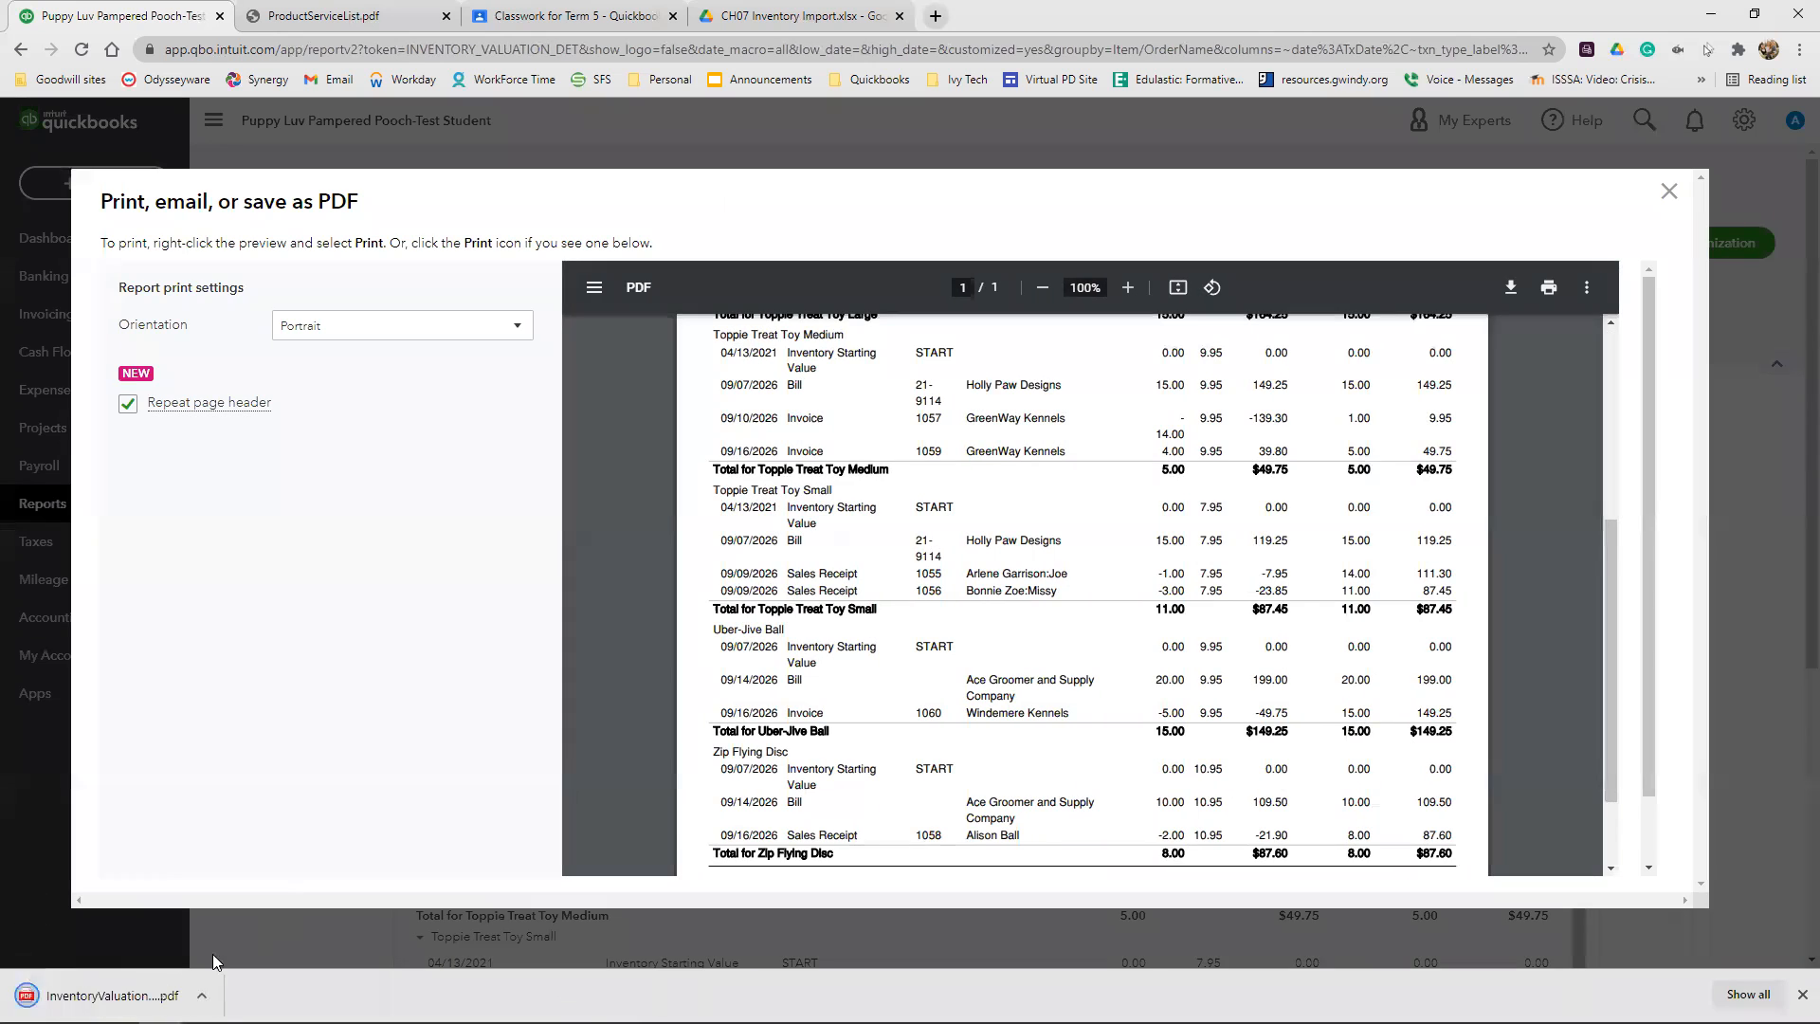
# Open the downloaded report PDF and save a copy as "CH07 Inventory Valuation Detail" in the QuickBook Saved Files folder
pyautogui.click(137, 996)
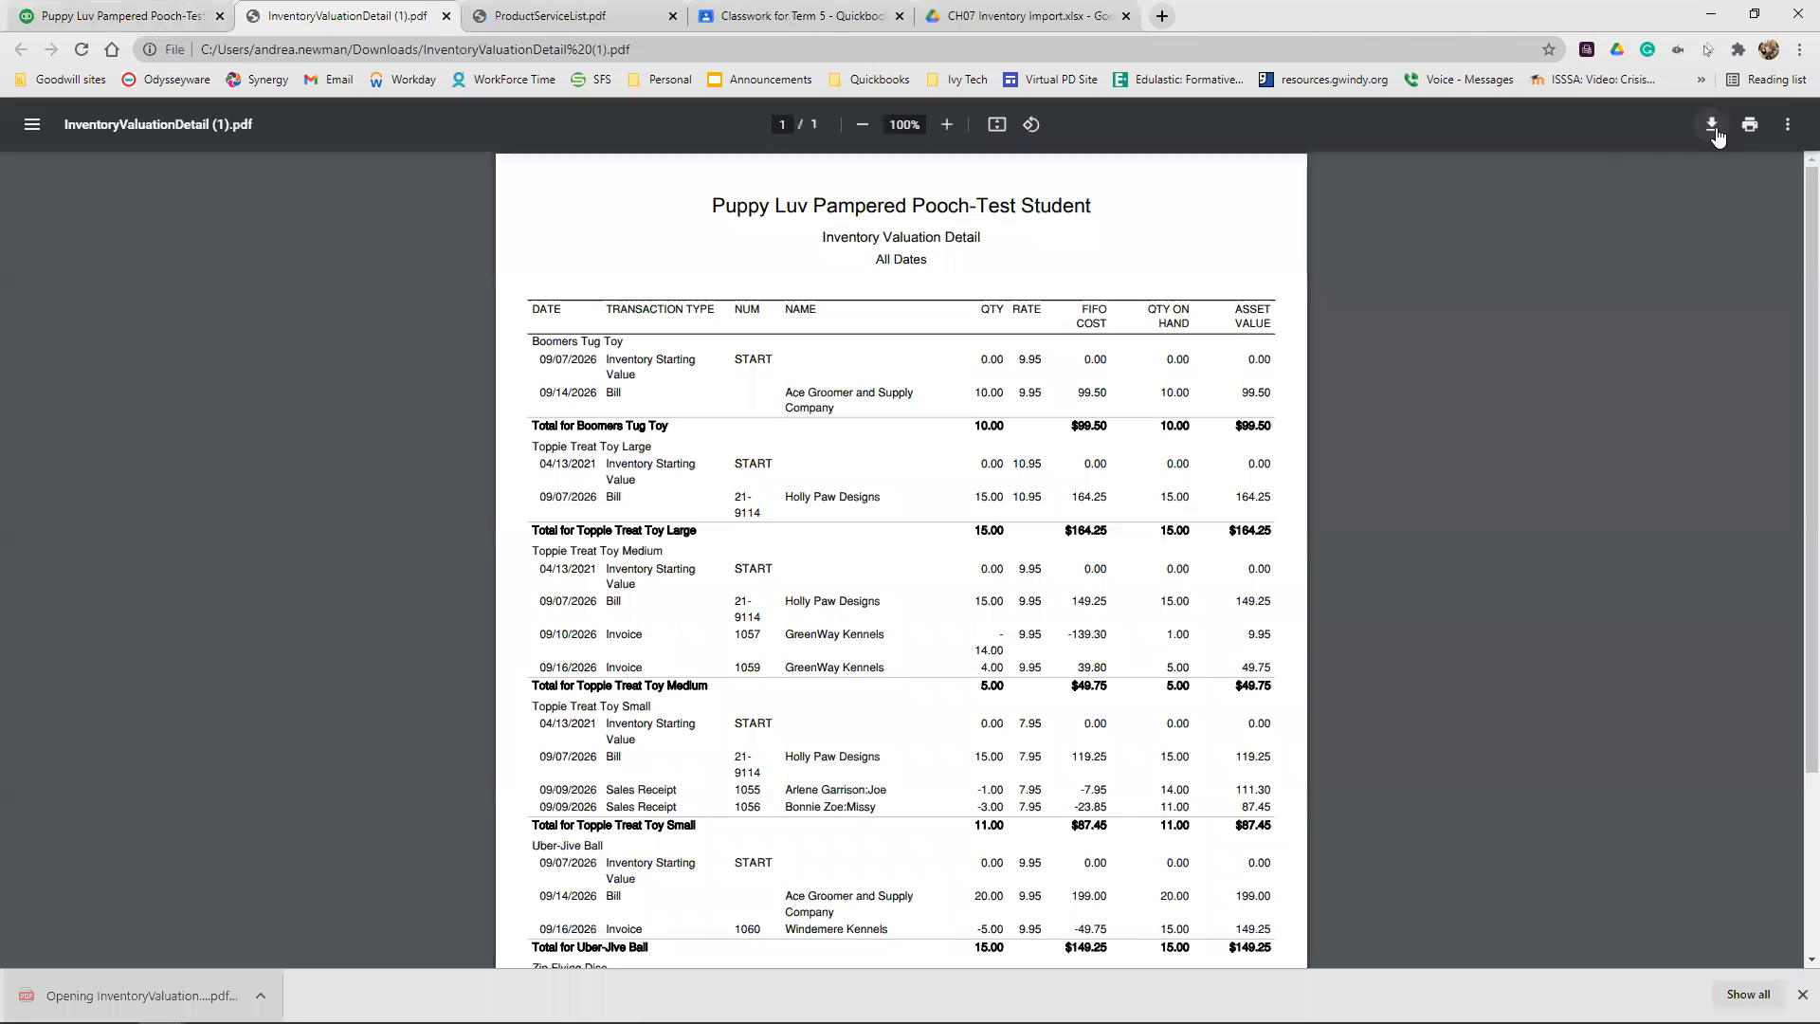
pyautogui.hotkey('ctrl', 's')
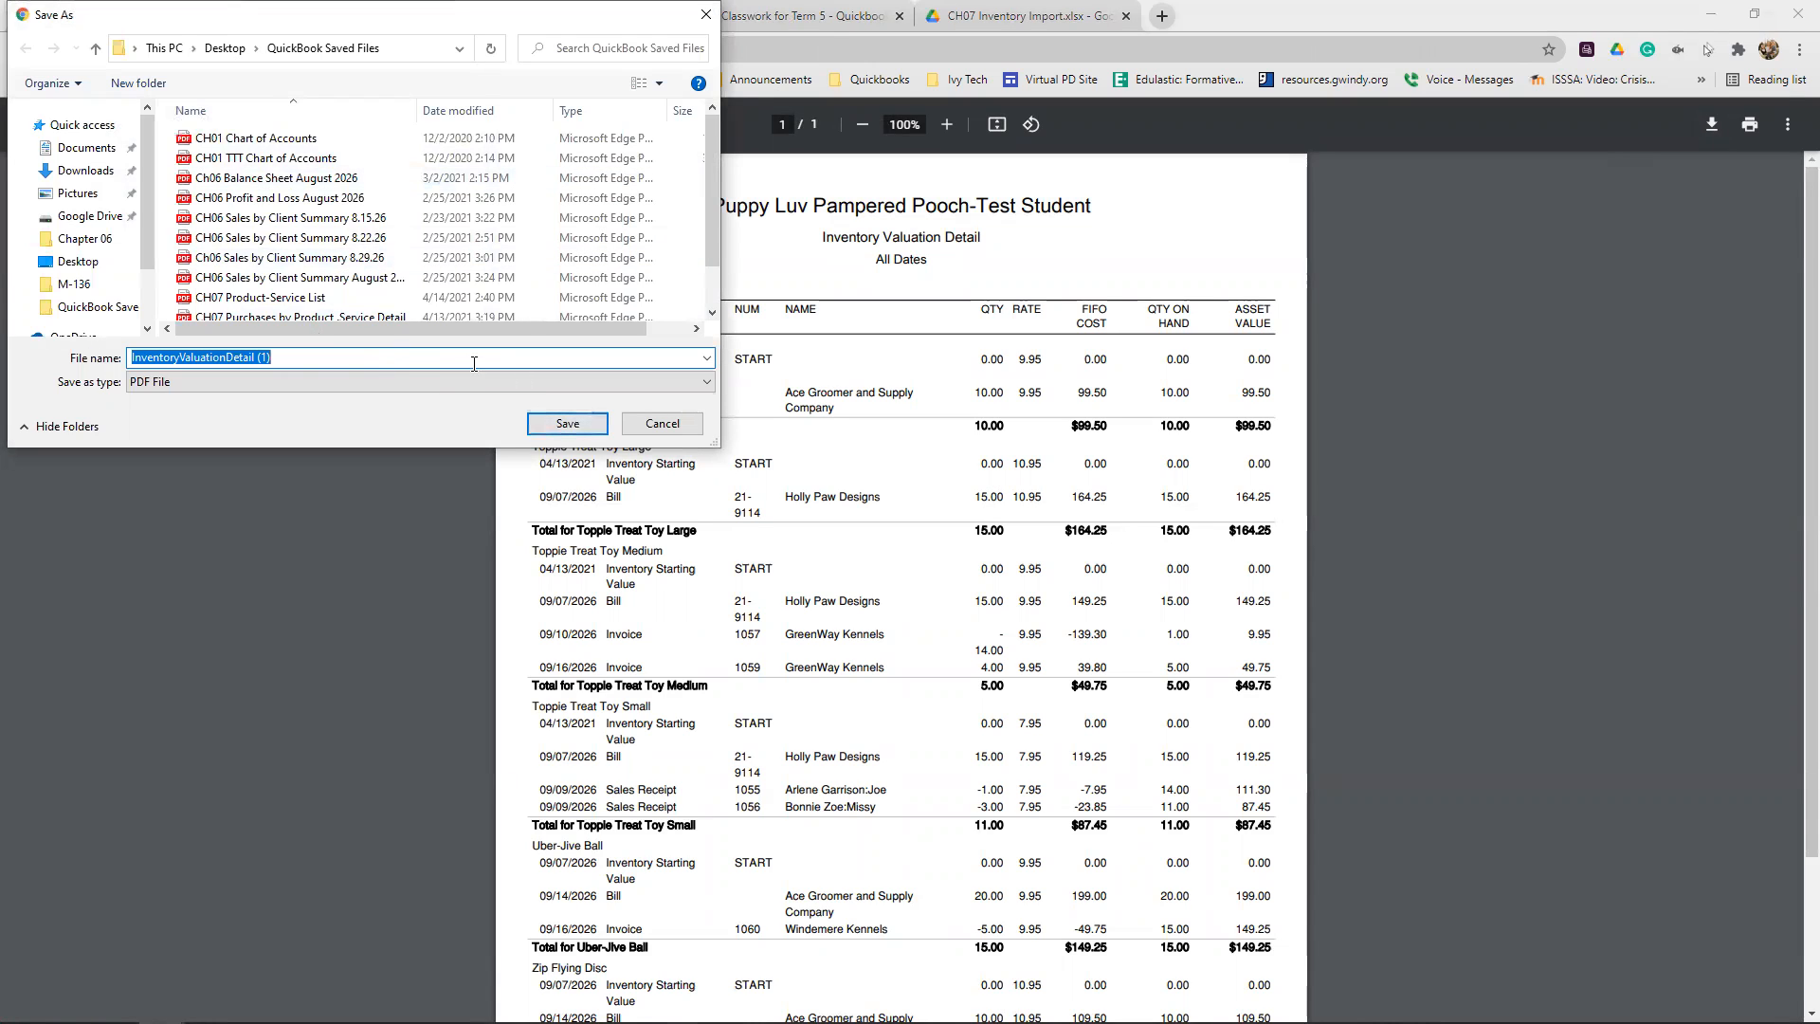
pyautogui.write('CH07')
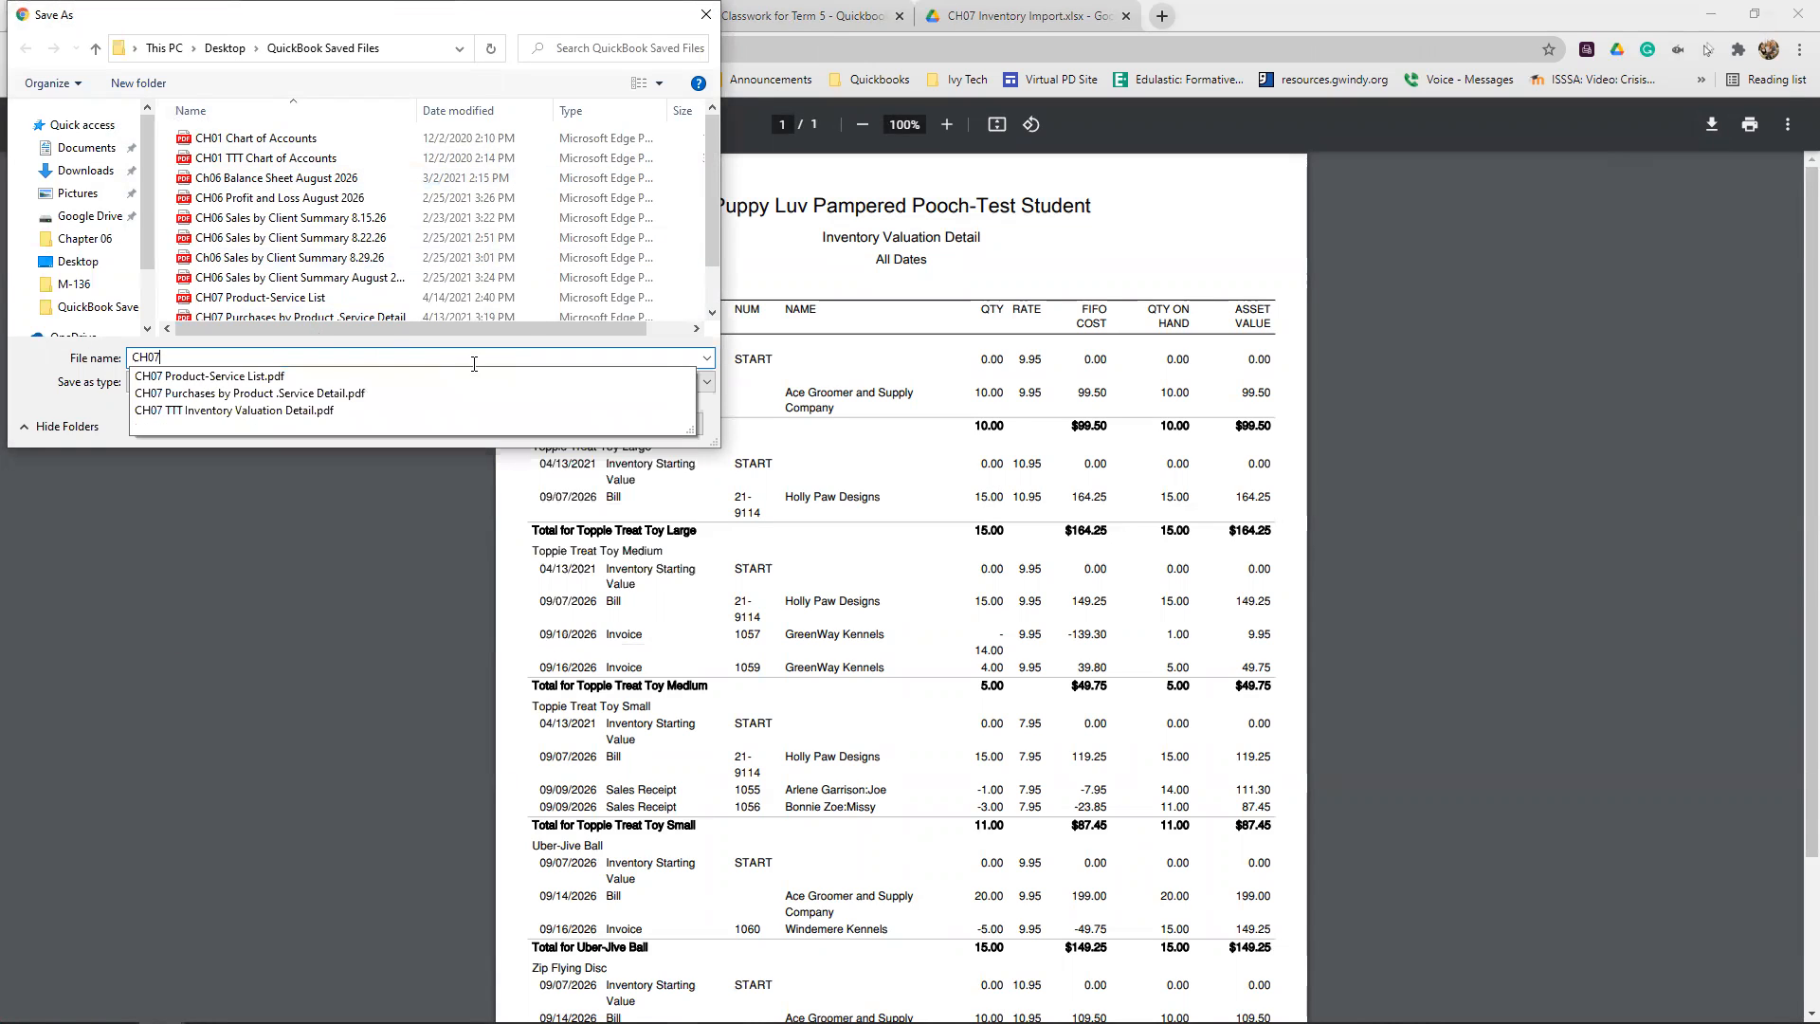
pyautogui.write(' Inventory Valuation Detail')
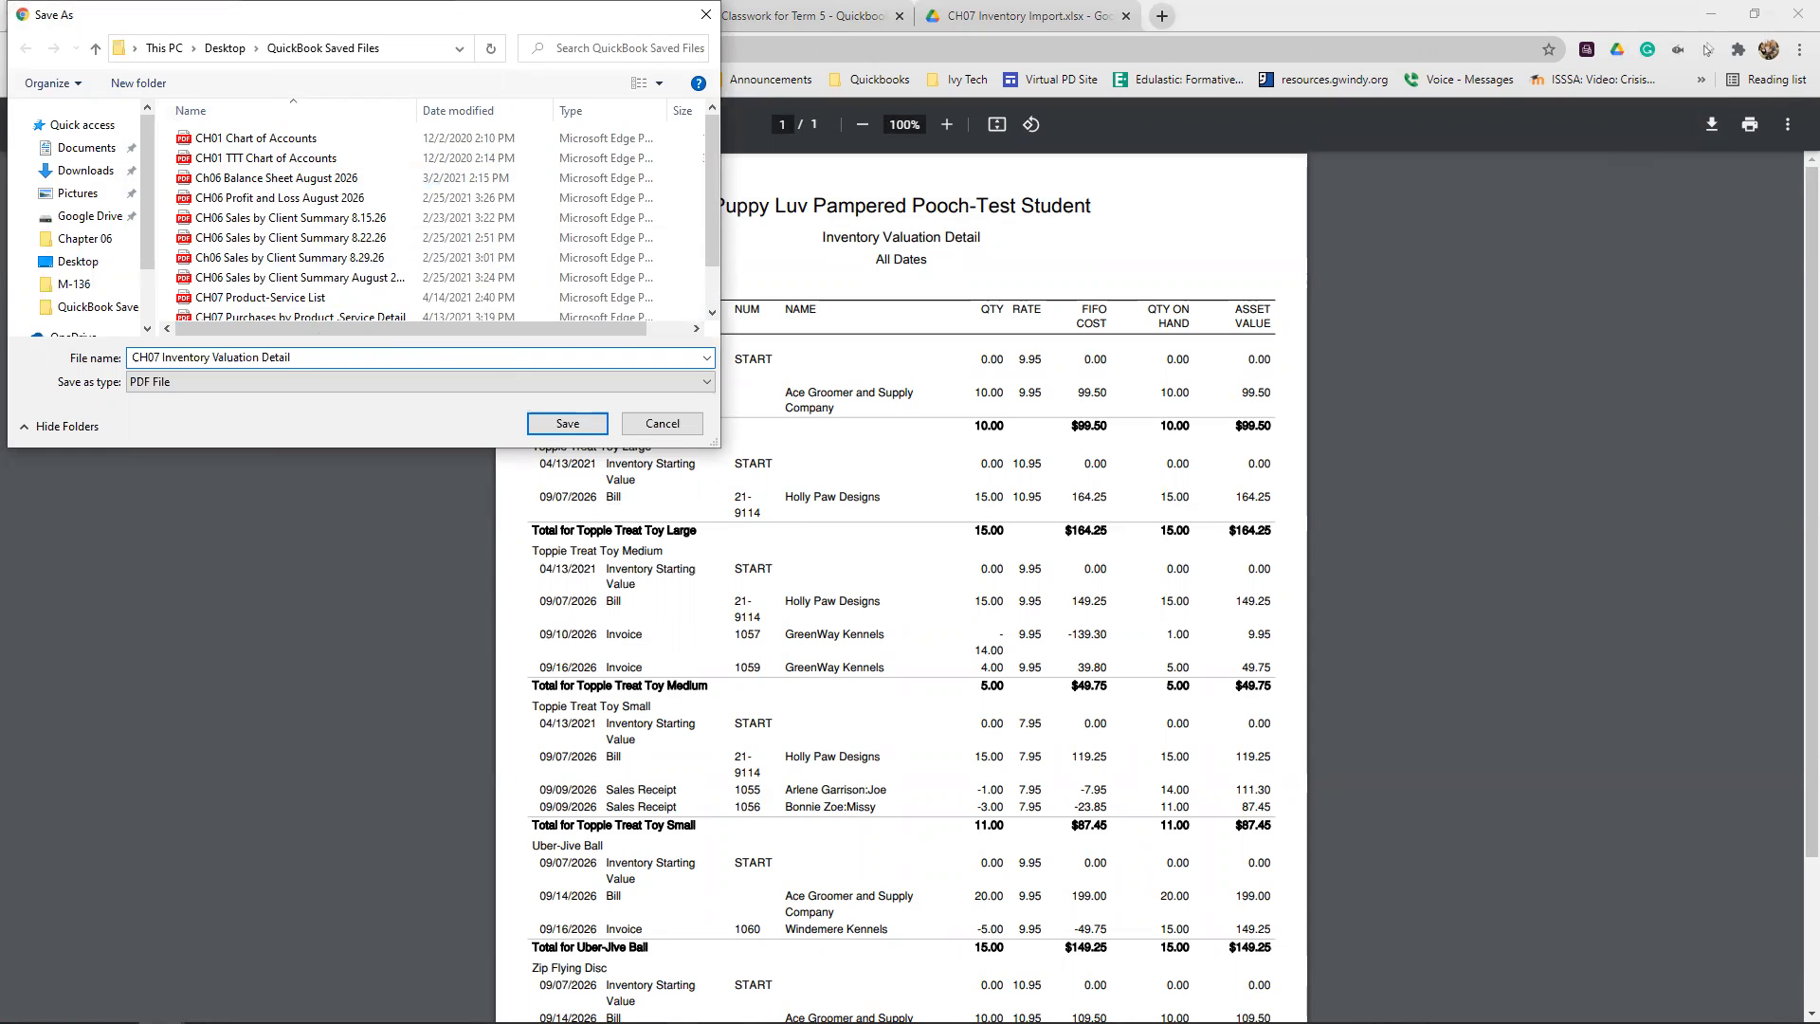
pyautogui.click(569, 424)
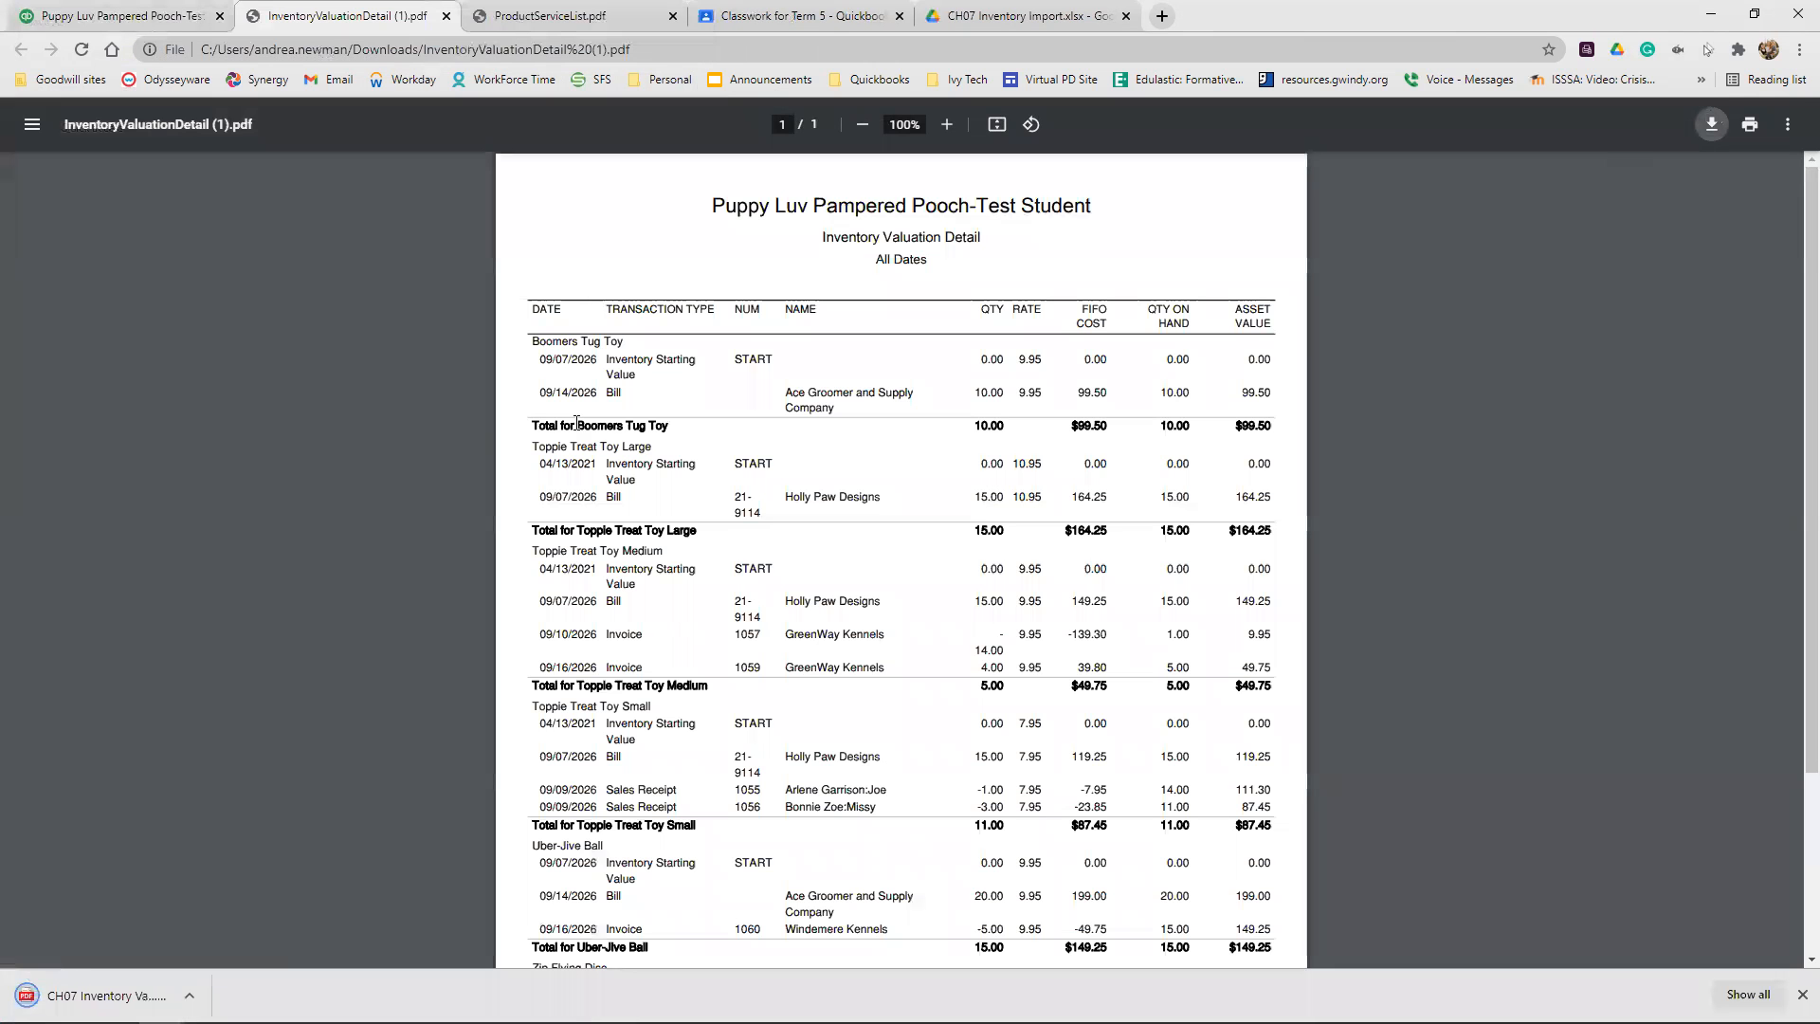